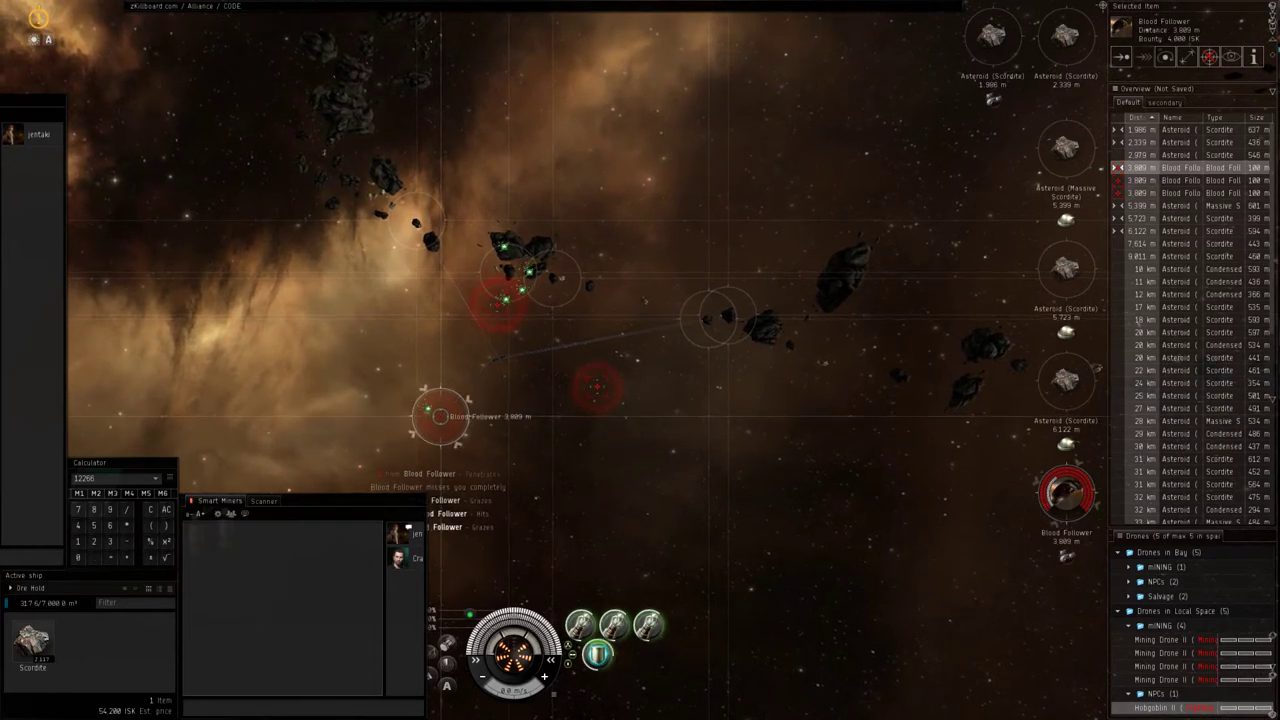
# Step: Open the in-game browser to examine CODE alliance's recent Orca kills on zKillboard, and collapse it again
pyautogui.moveTo(640, 360); pyautogui.dragTo(920, 330)
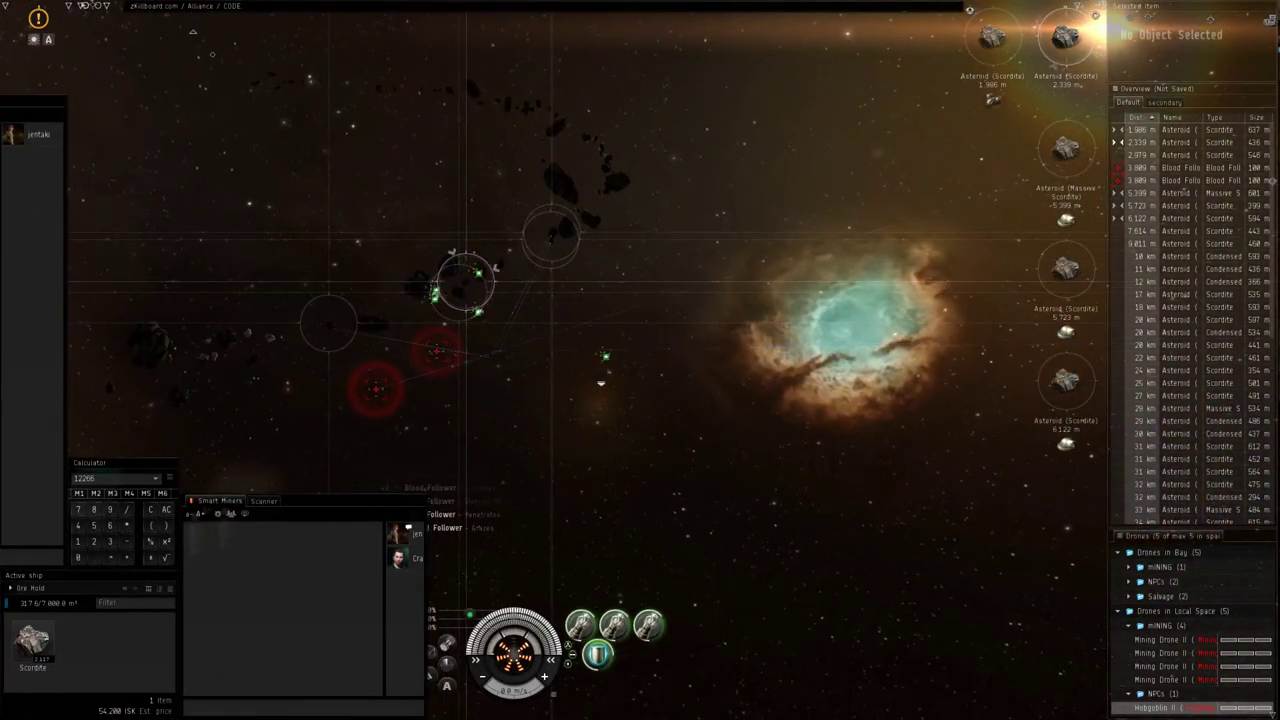
pyautogui.hotkey('alt', 'b')
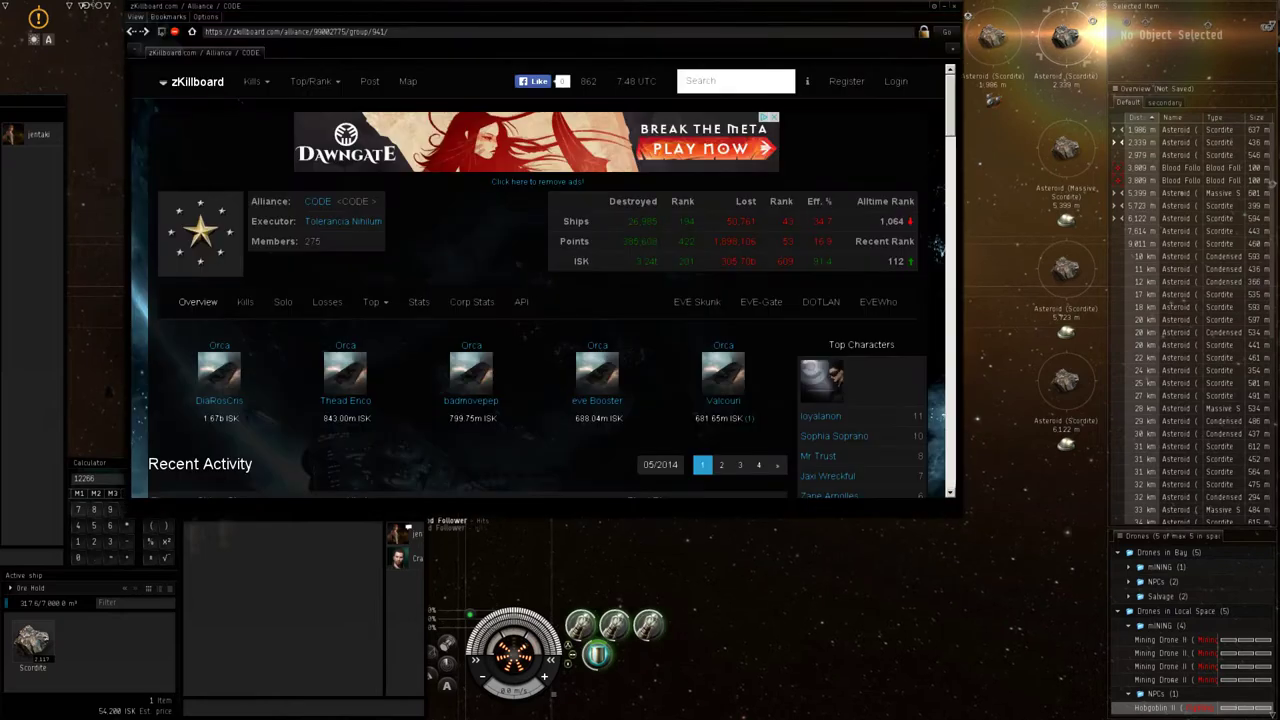
pyautogui.scroll(-4, 938, 248)
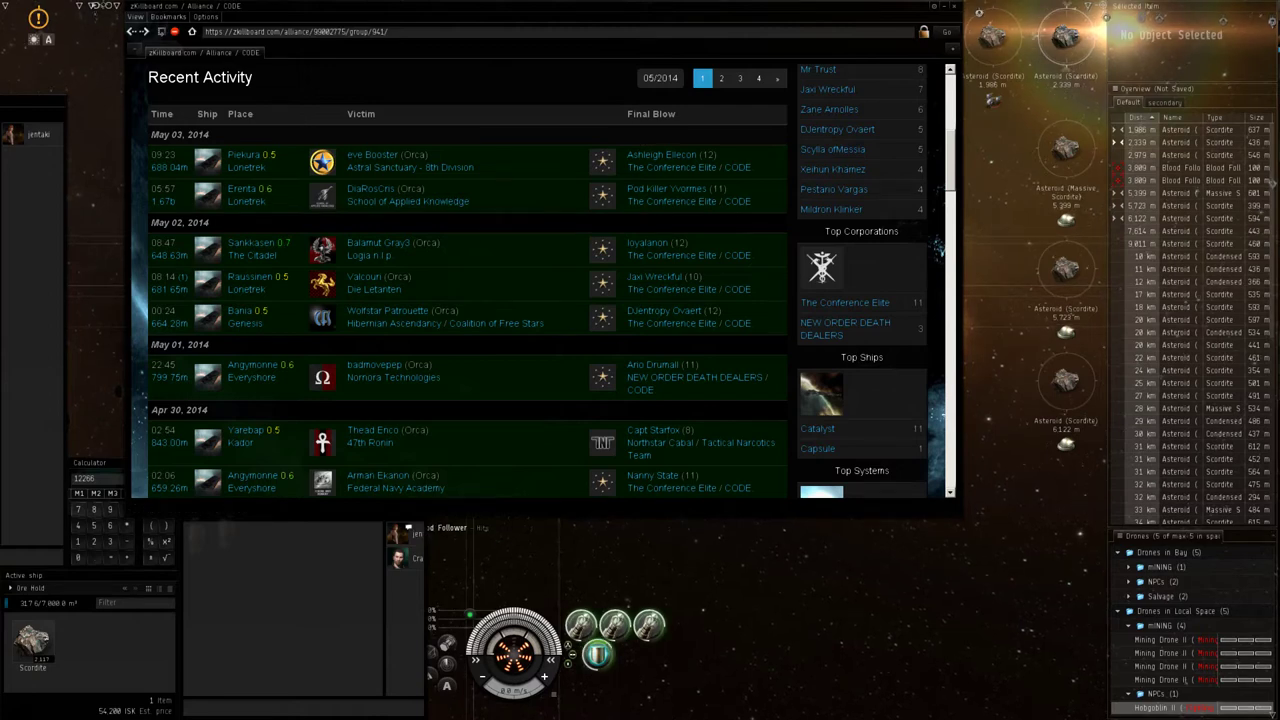
pyautogui.scroll(-3, 938, 248)
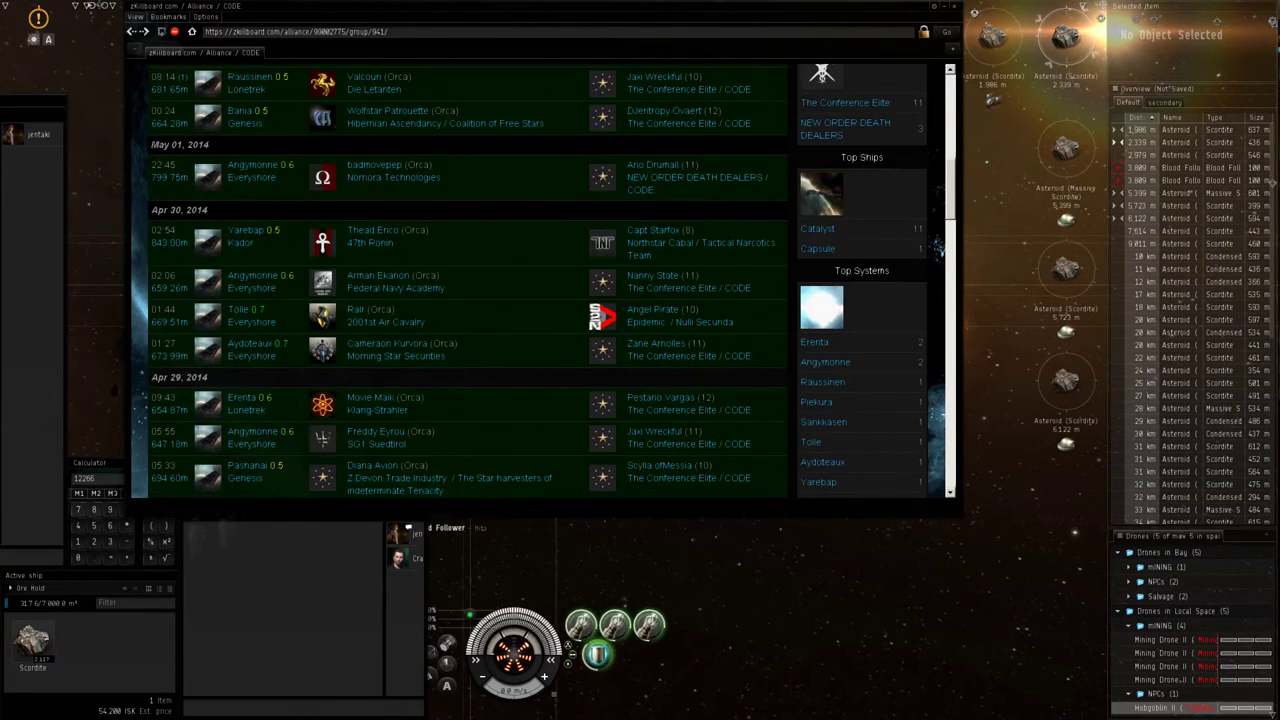
pyautogui.scroll(-3, 938, 248)
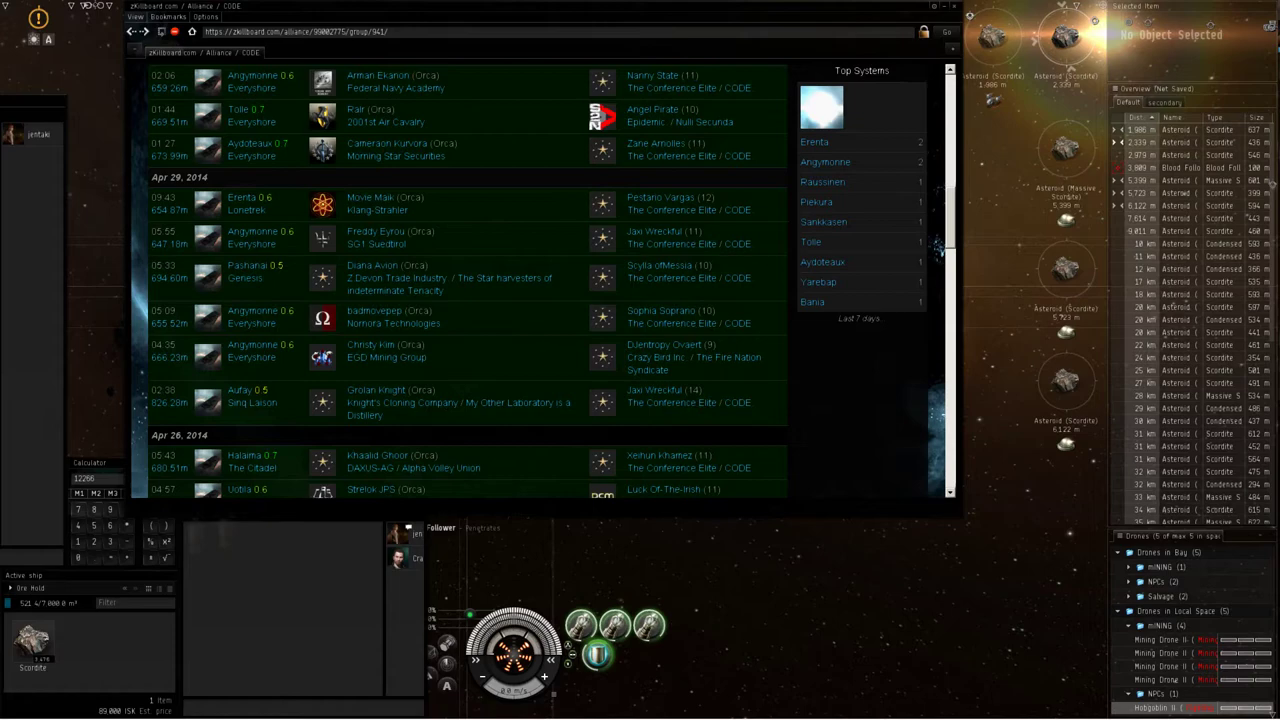
pyautogui.doubleClick(470, 6)
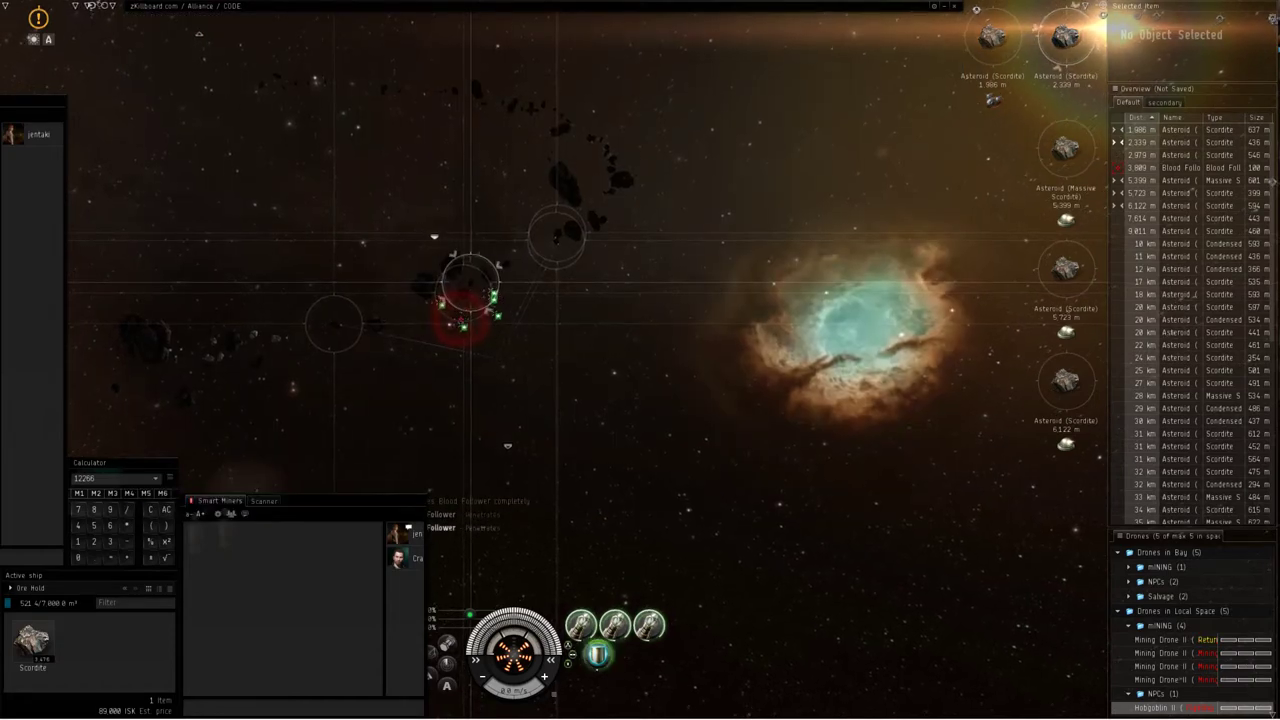
# Step: Survey the asteroid belt around the ship and select a Veldspar asteroid
pyautogui.moveTo(640, 360); pyautogui.dragTo(850, 380)
pyautogui.moveTo(640, 360); pyautogui.dragTo(760, 370)
pyautogui.scroll(3, 640, 360)
pyautogui.scroll(-3, 640, 360)
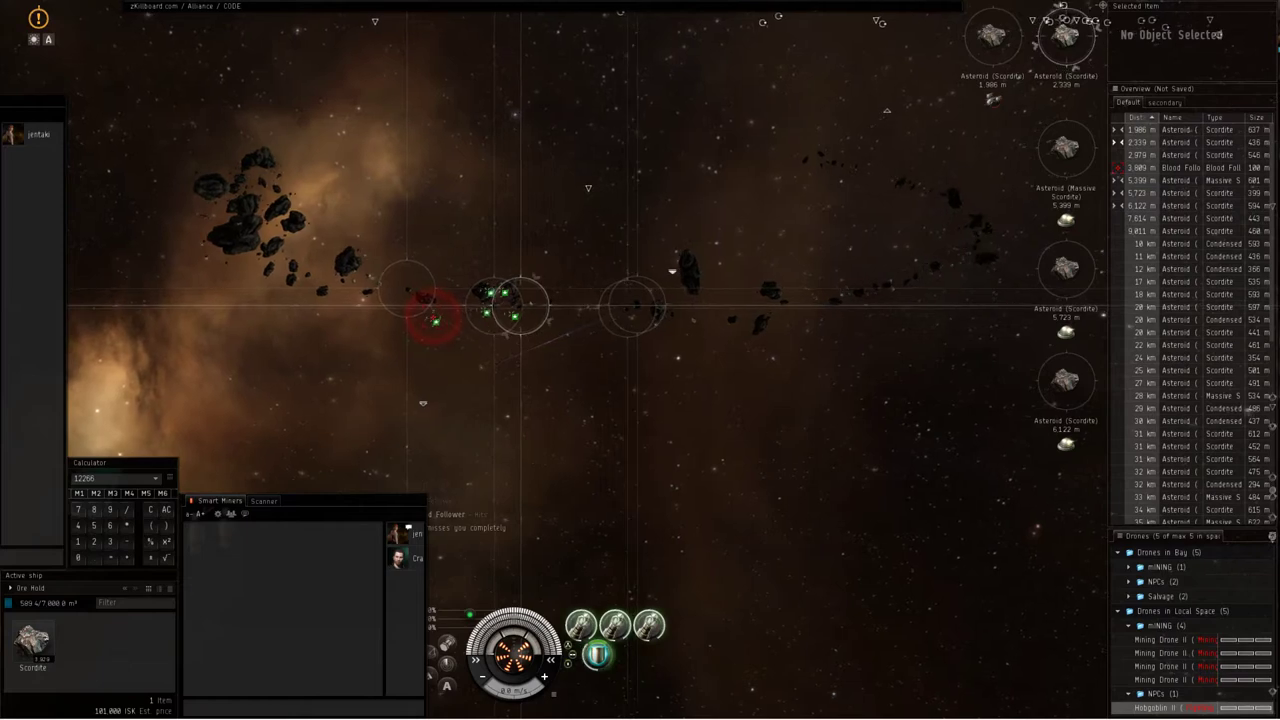
pyautogui.moveTo(640, 360); pyautogui.dragTo(750, 315)
pyautogui.scroll(3, 640, 360)
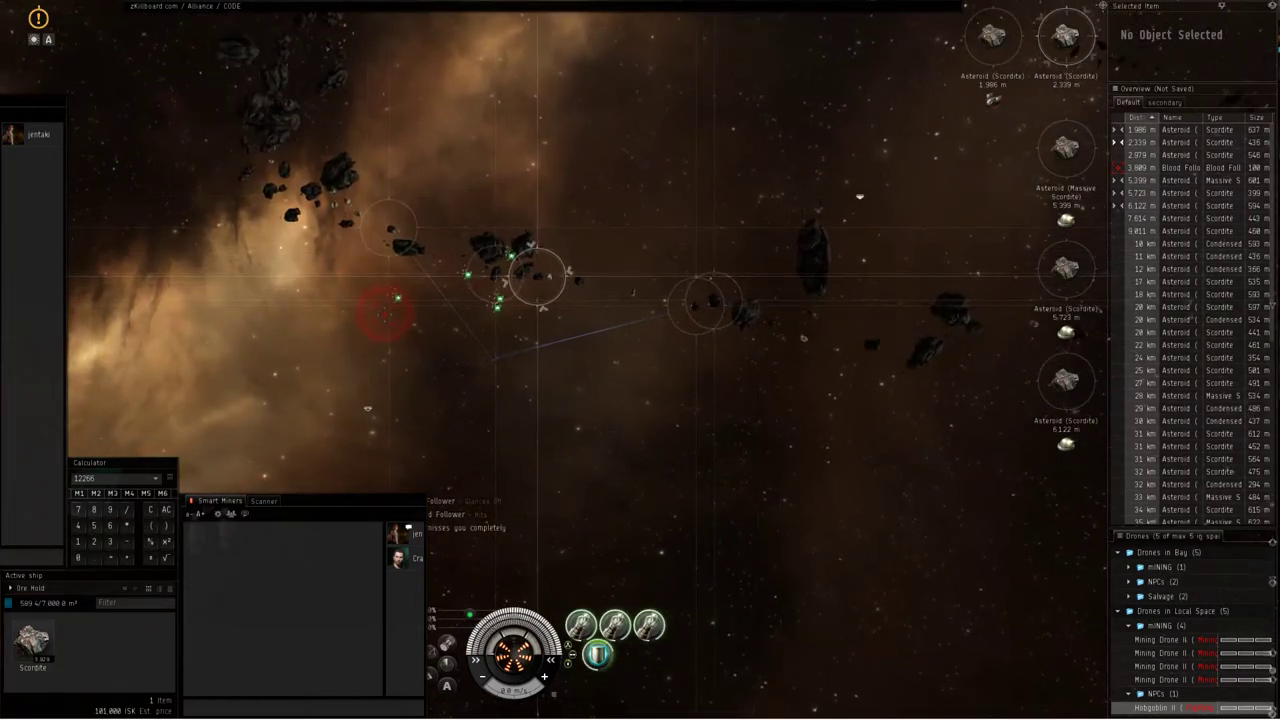
pyautogui.moveTo(640, 360); pyautogui.dragTo(700, 400)
pyautogui.click(738, 208)
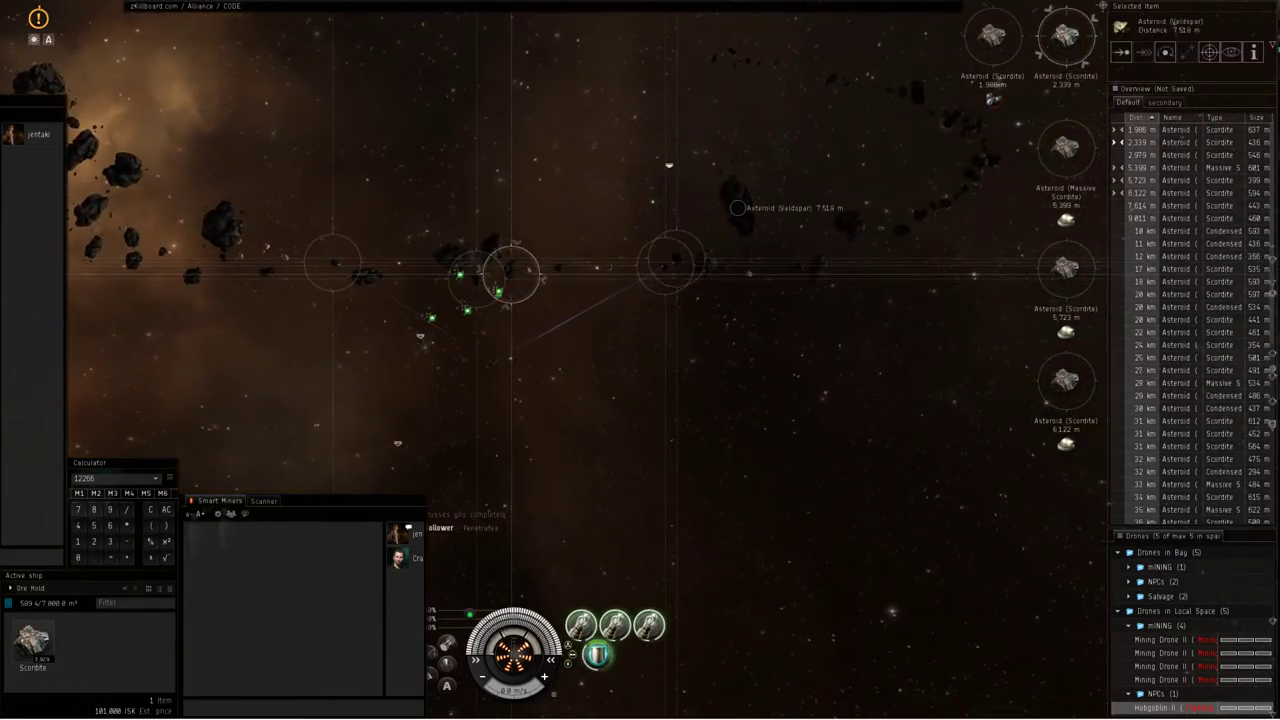
pyautogui.moveTo(738, 208); pyautogui.dragTo(1050, 260)
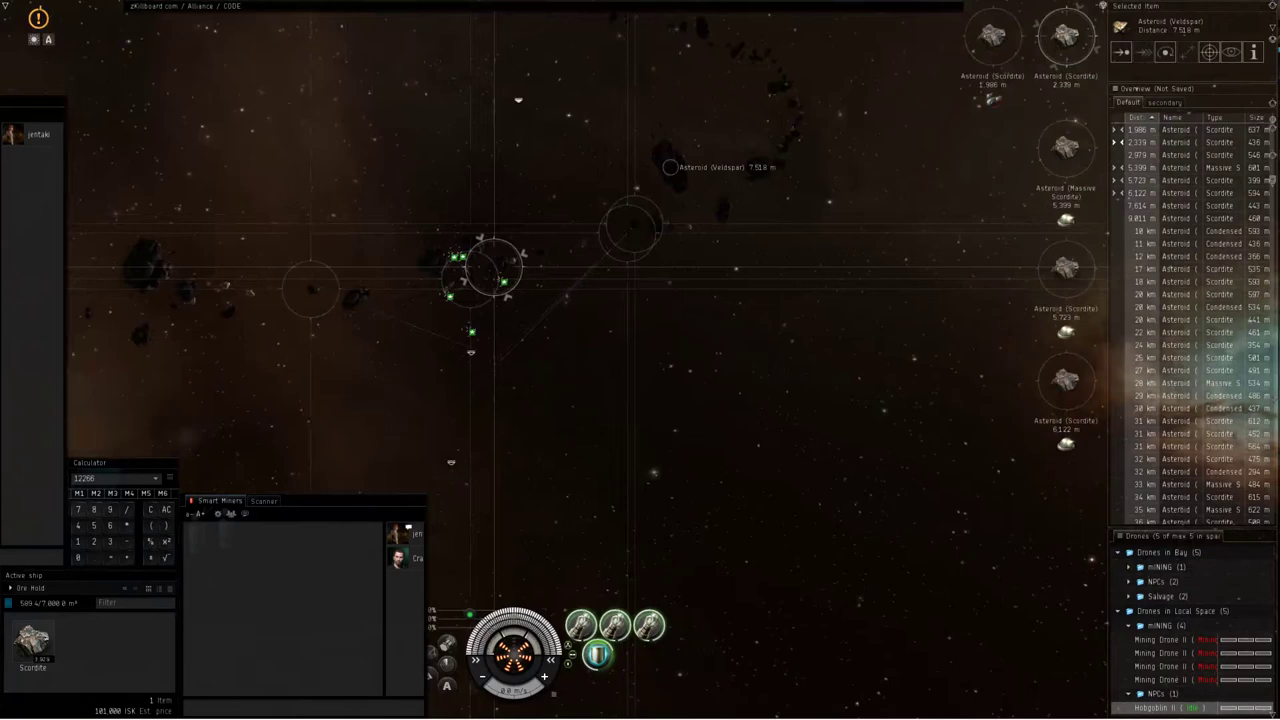
pyautogui.moveTo(700, 121)
pyautogui.mouseDown()
pyautogui.moveTo(759, 97)
pyautogui.moveTo(715, 47)
pyautogui.moveTo(742, 33)
pyautogui.mouseUp()
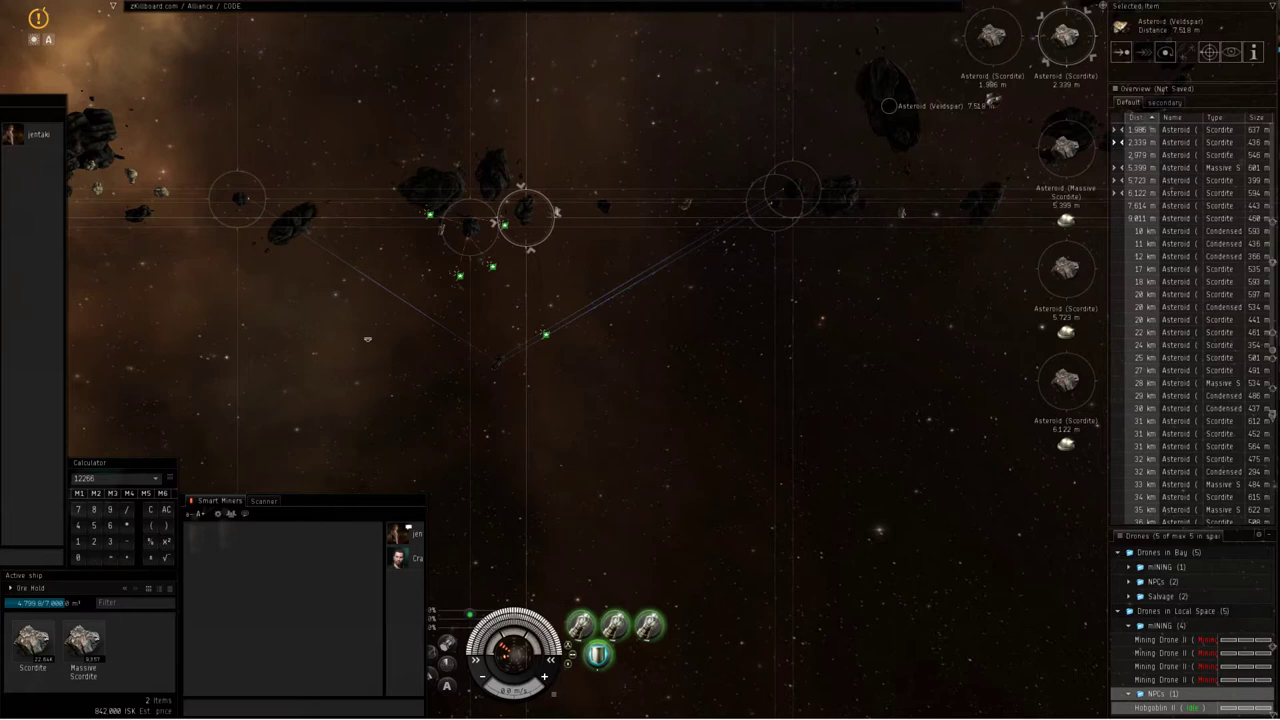
# Step: Recall the Hobgoblin II to the drone bay and set the idle mining drone to mine the nearest Scordite asteroid repeatedly
pyautogui.rightClick(1145, 707)
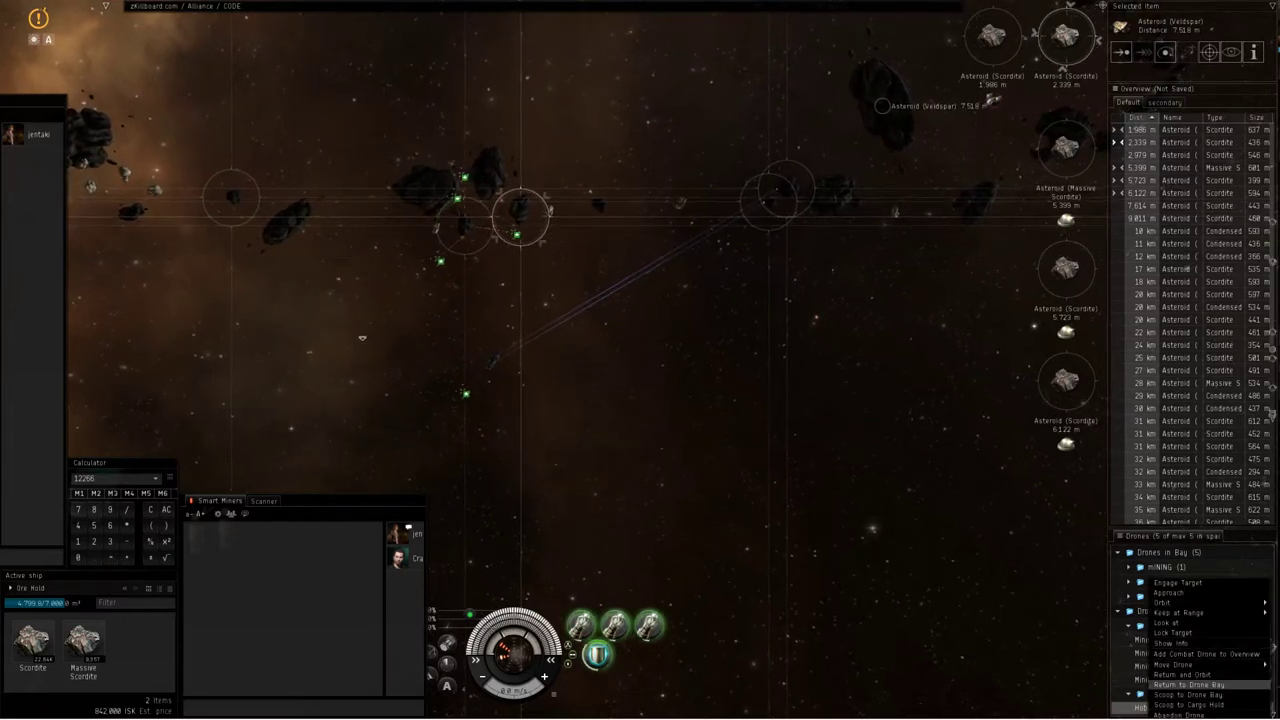
pyautogui.click(1190, 685)
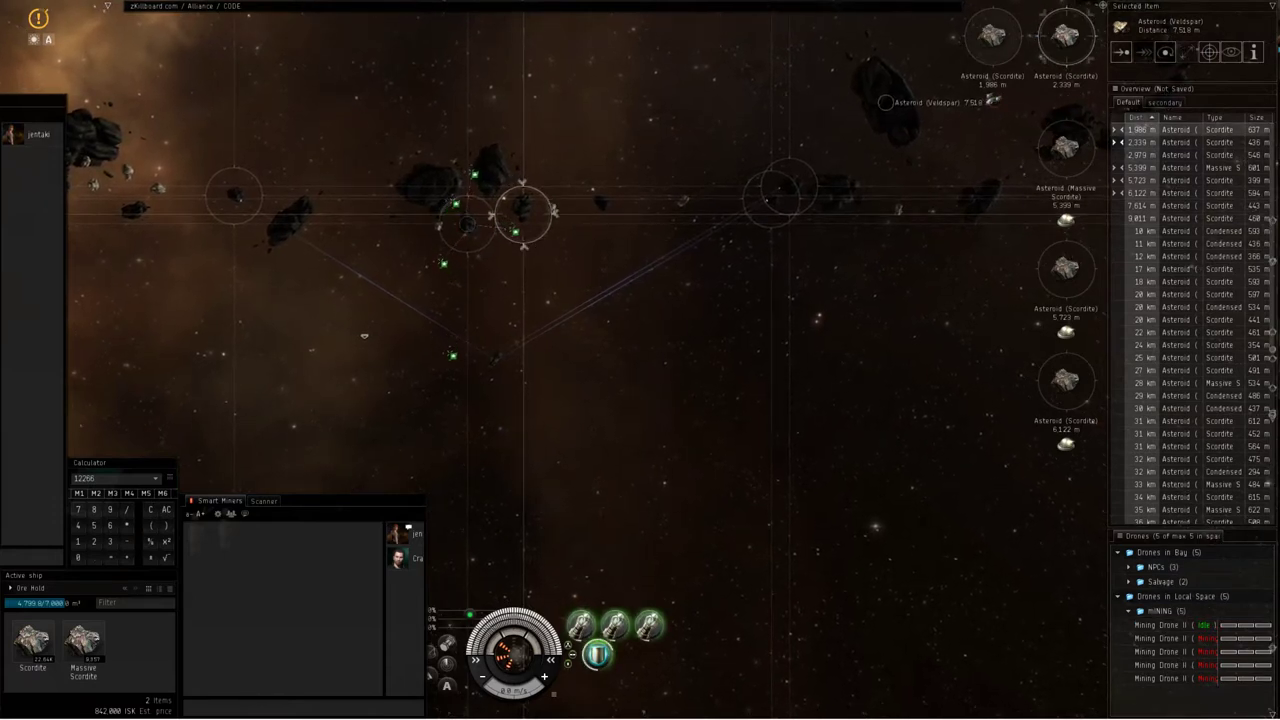
pyautogui.click(1175, 129)
pyautogui.rightClick(1150, 625)
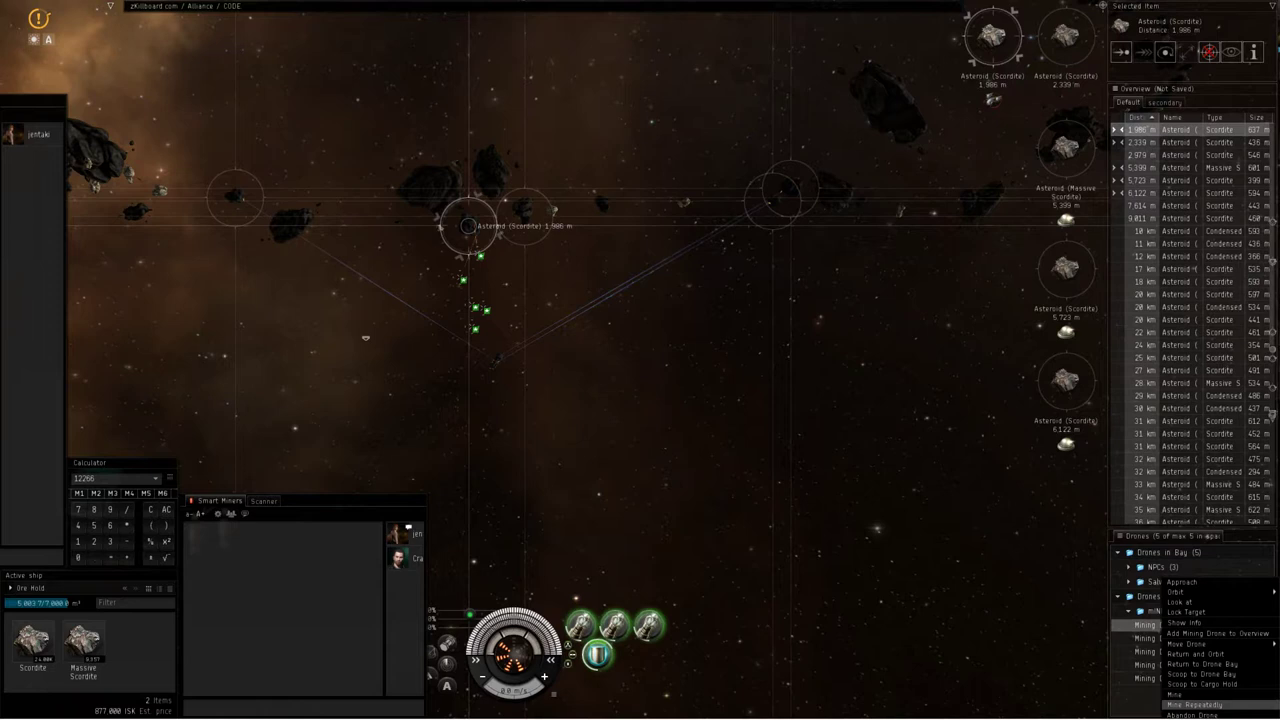
pyautogui.click(1195, 704)
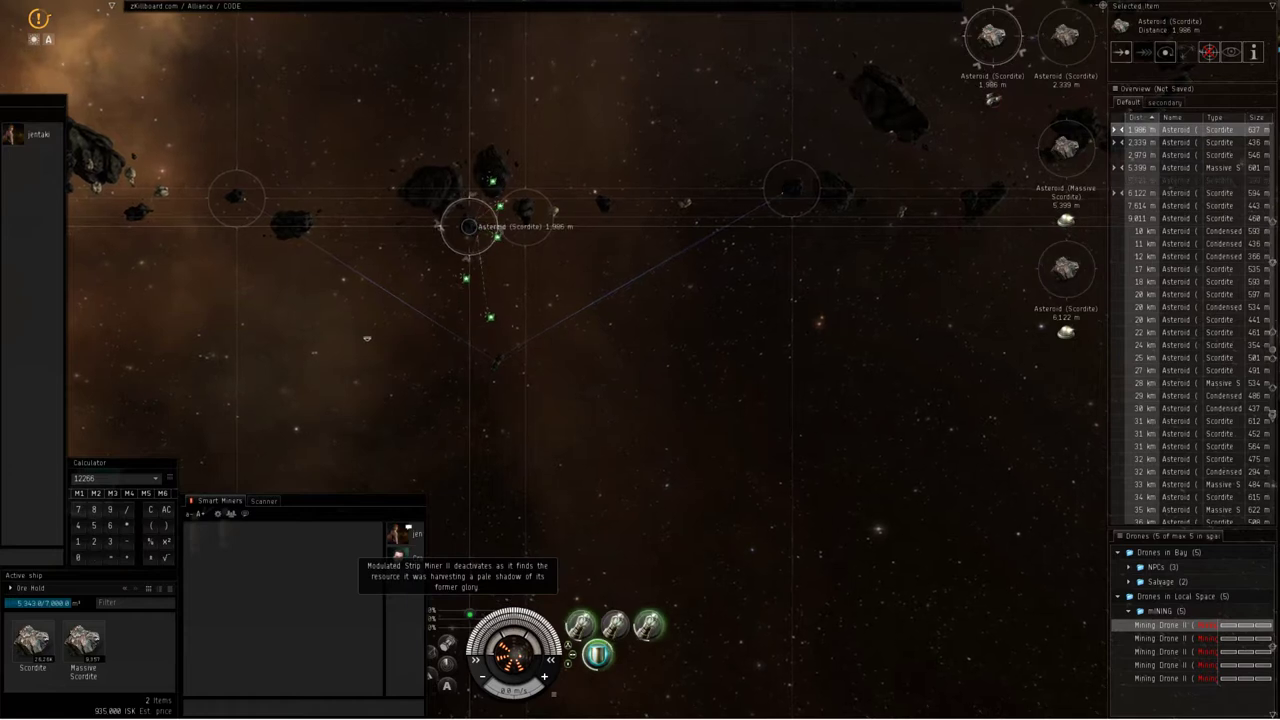
# Step: Lock the Scordite asteroid at 7,614 m as an additional target
pyautogui.click(1180, 205)
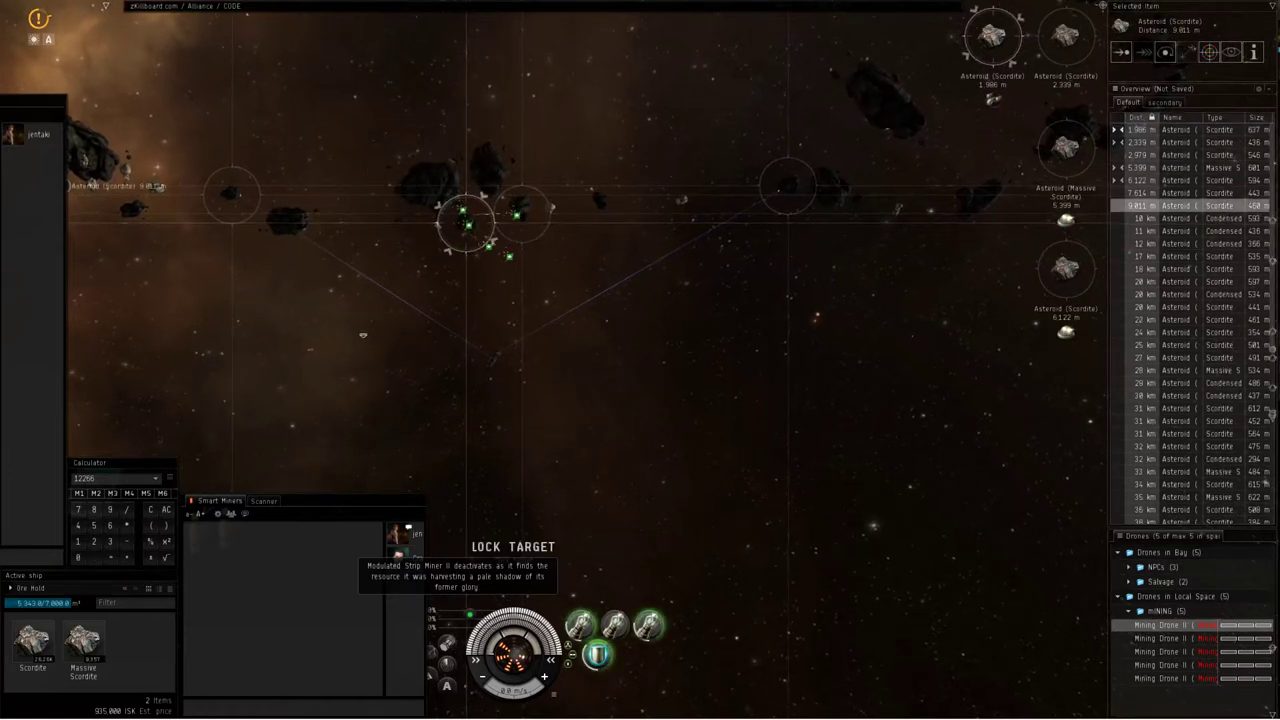
pyautogui.keyDown('ctrl'); pyautogui.click(1180, 193); pyautogui.keyUp('ctrl')
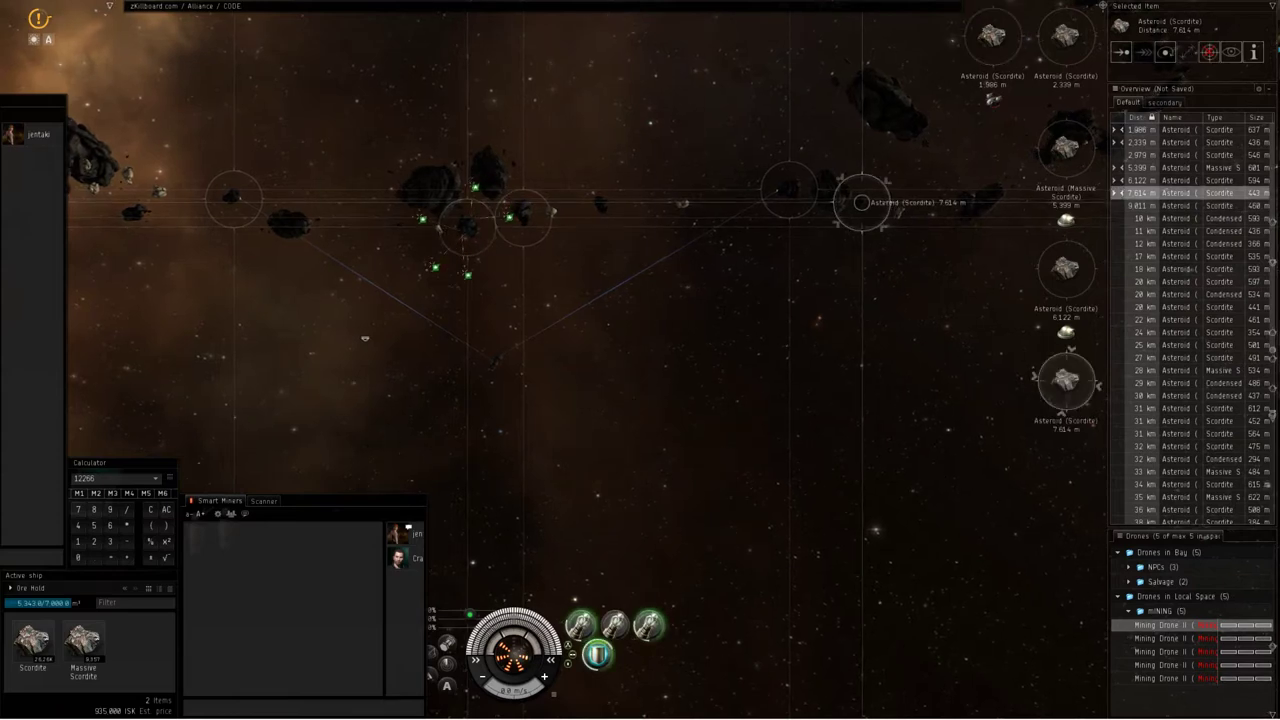
# Step: Expand the browser and examine the kill report of the Orca lost in Bania, including its dropped and destroyed items
pyautogui.doubleClick(540, 6)
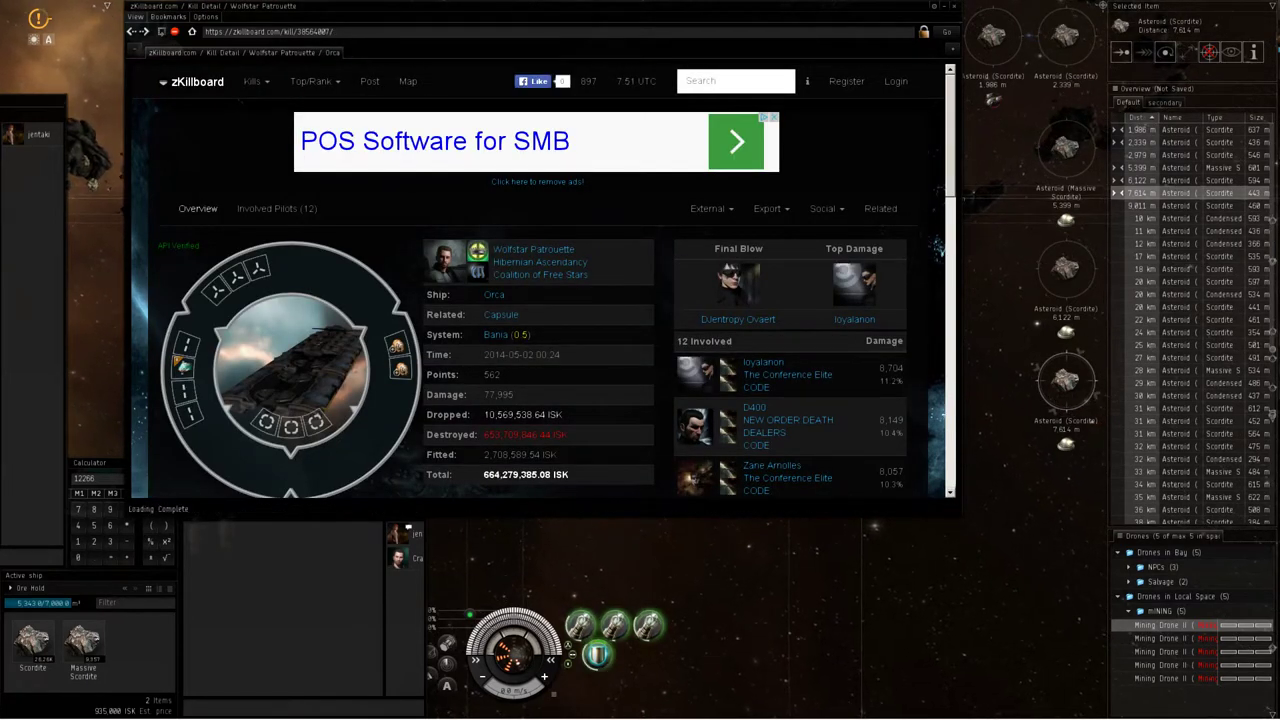
pyautogui.scroll(-1, 540, 410)
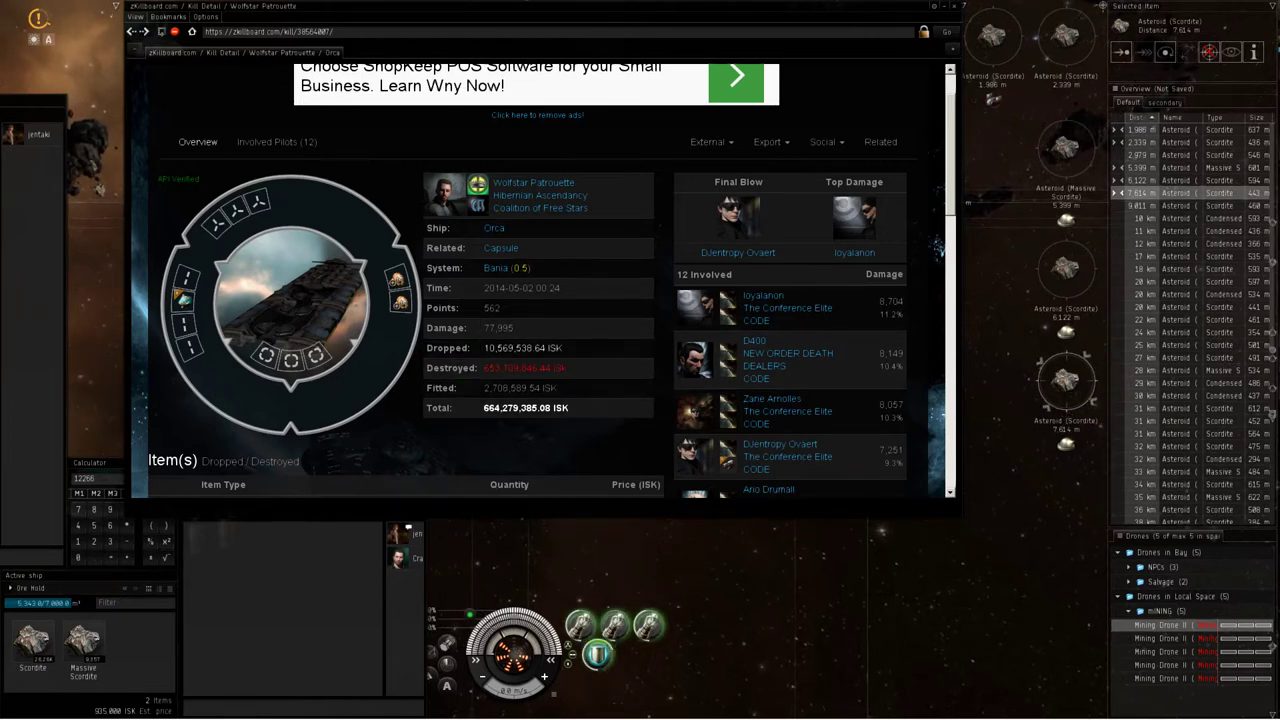
pyautogui.scroll(-5, 540, 280)
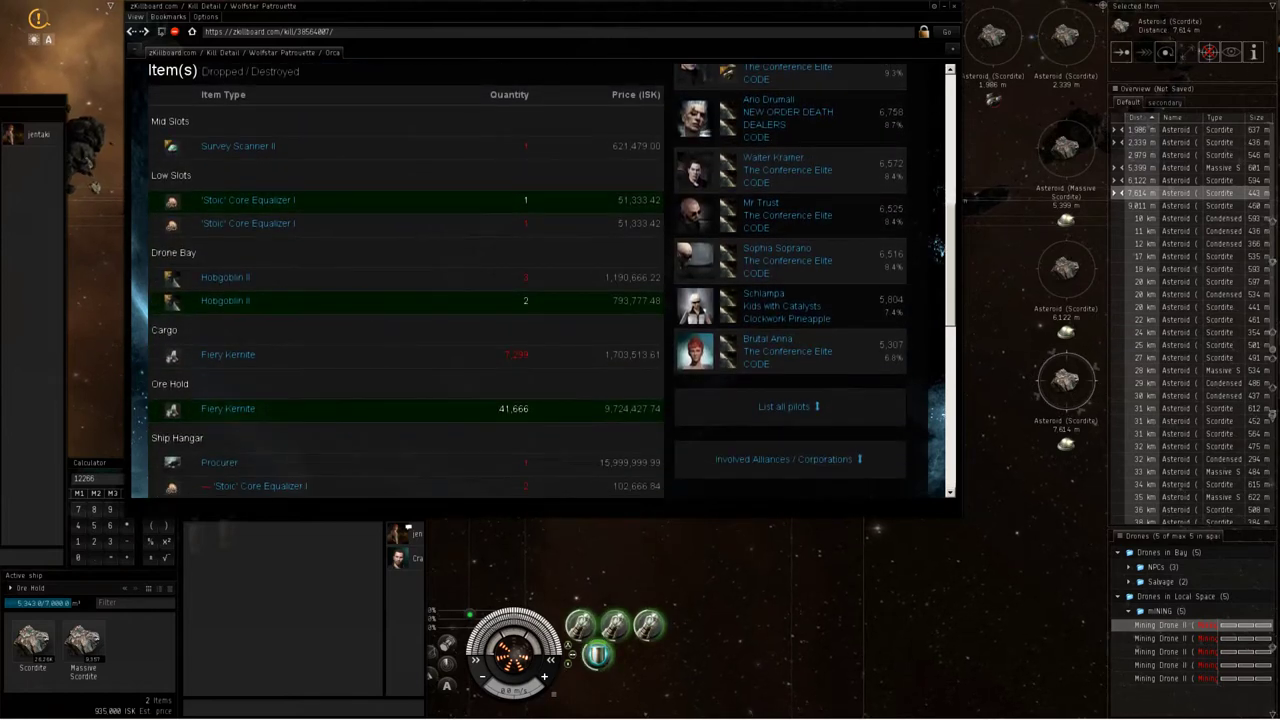
pyautogui.scroll(5, 540, 280)
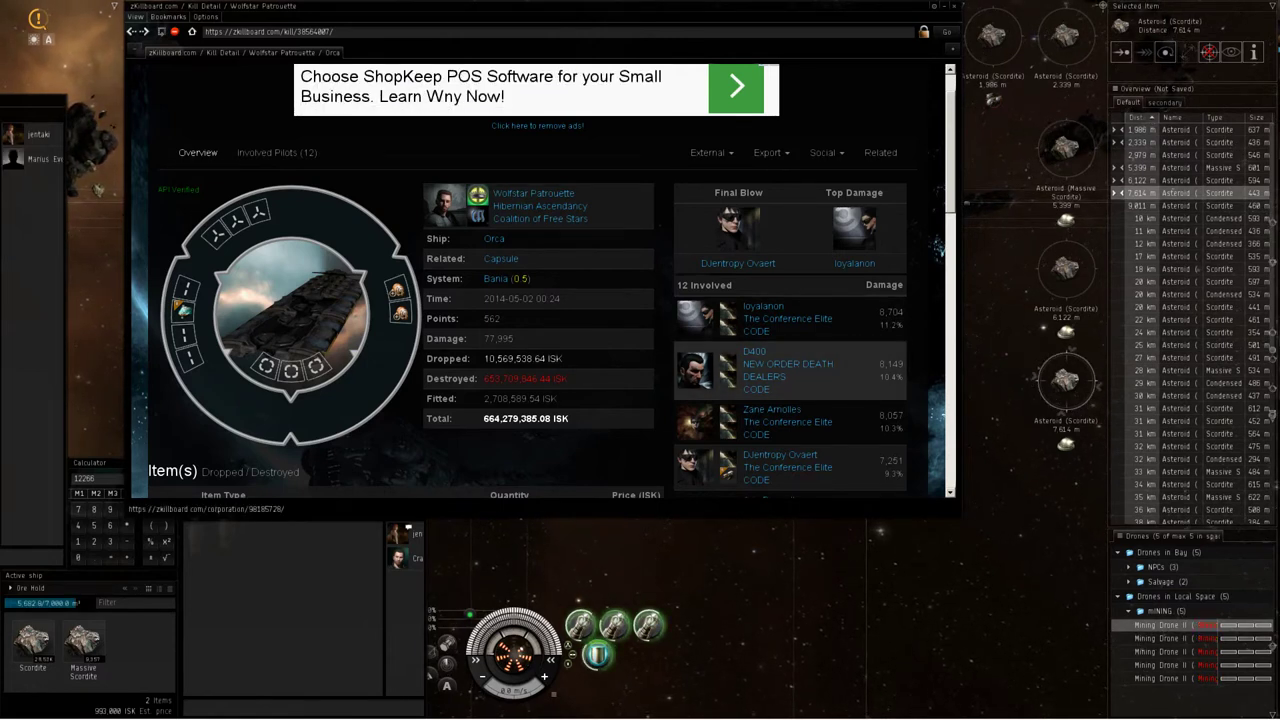
# Step: Check the character information of the pilot who just entered the local list and close it
pyautogui.rightClick(46, 159)
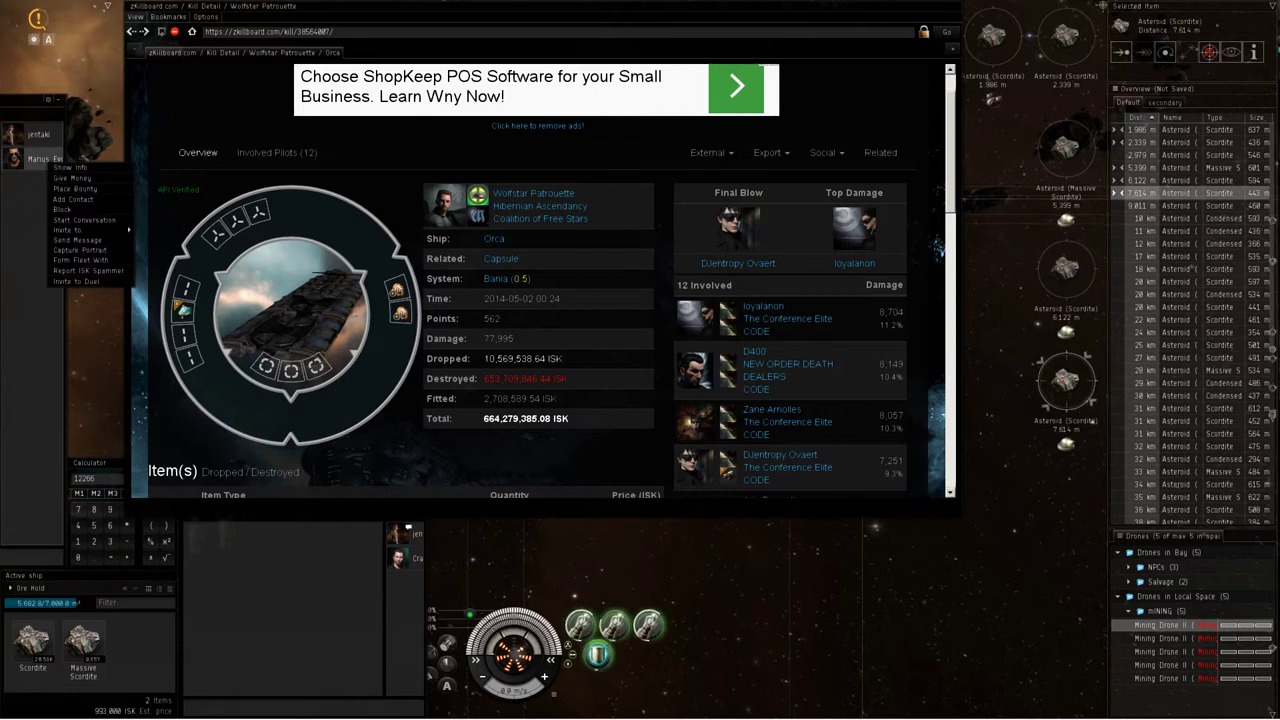
pyautogui.click(68, 167)
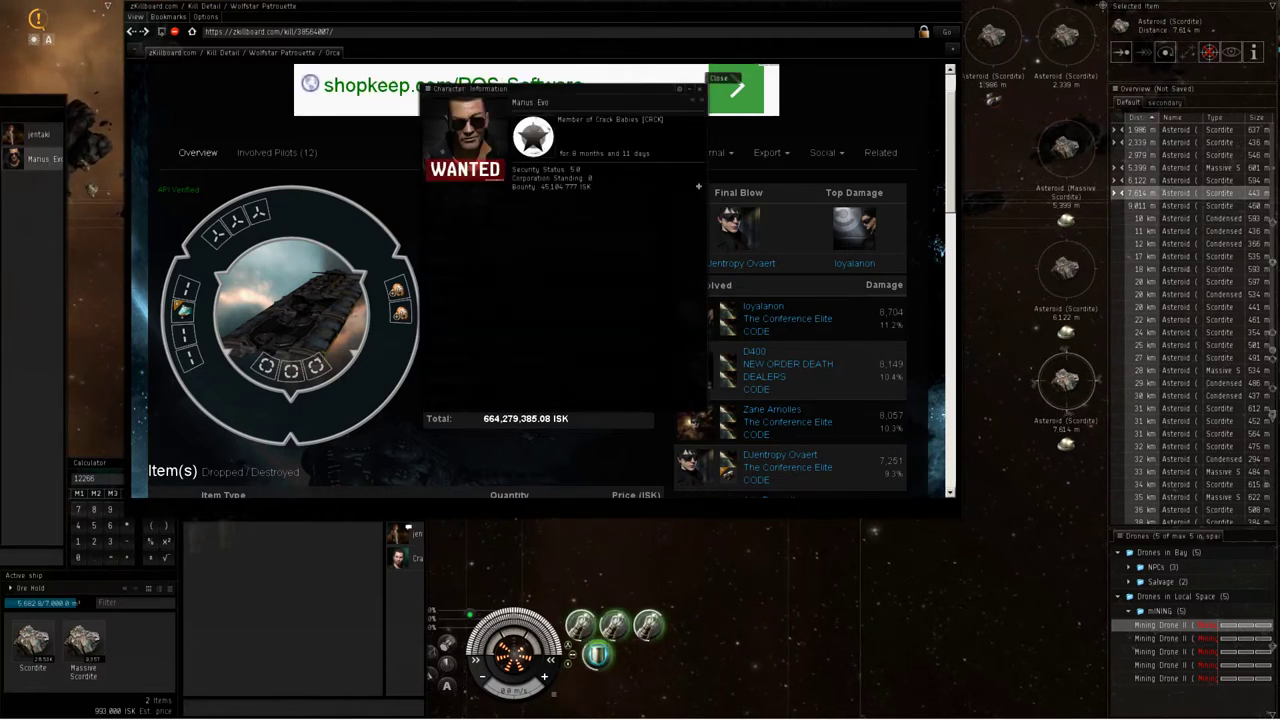
pyautogui.click(700, 88)
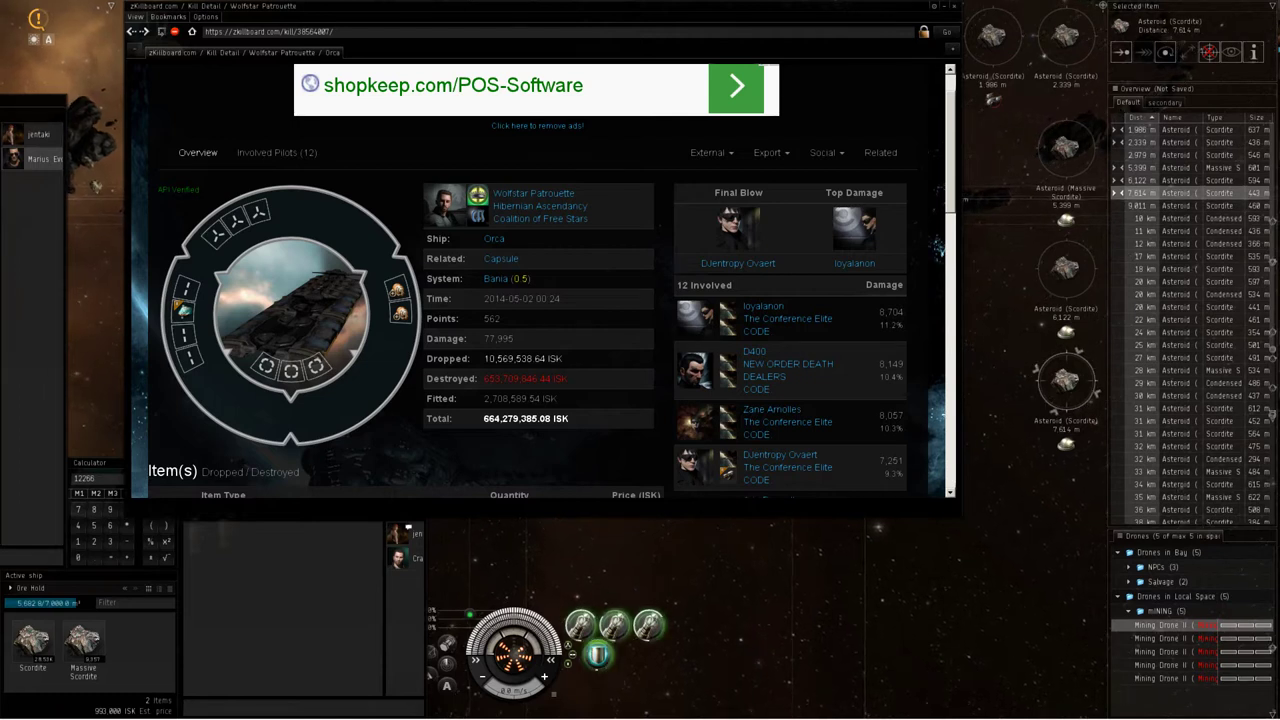
# Step: Highlight the damage figure in the Orca kill report
pyautogui.scroll(-1, 548, 283)
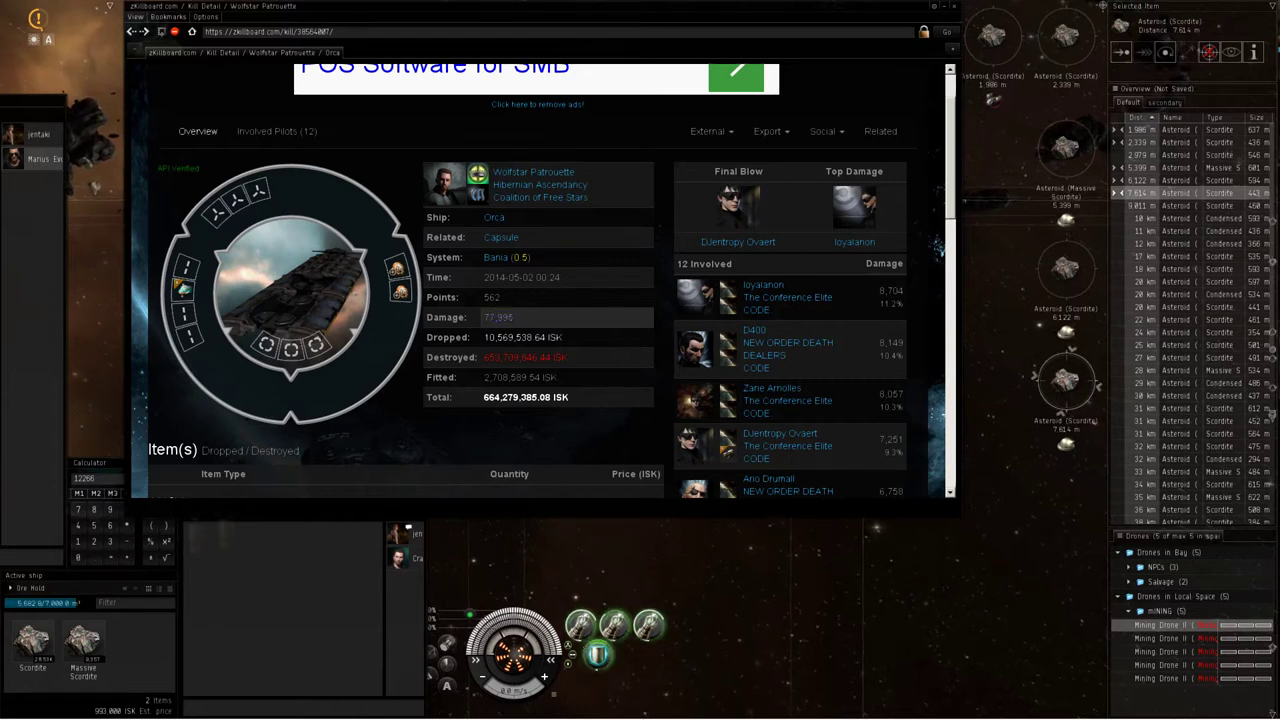
pyautogui.moveTo(513, 317); pyautogui.dragTo(488, 317)
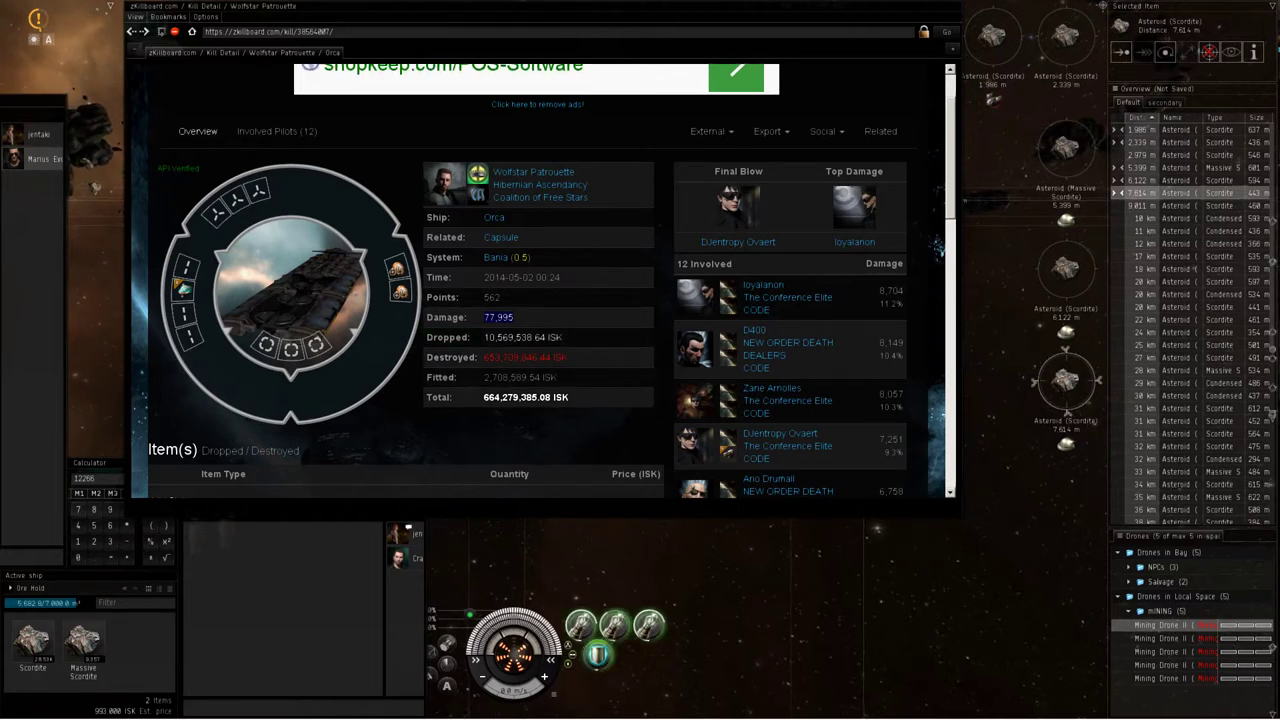
# Step: Jettison all Scordite and Massive Scordite from the ore hold and enter 17948 in the calculator
pyautogui.click(83, 643)
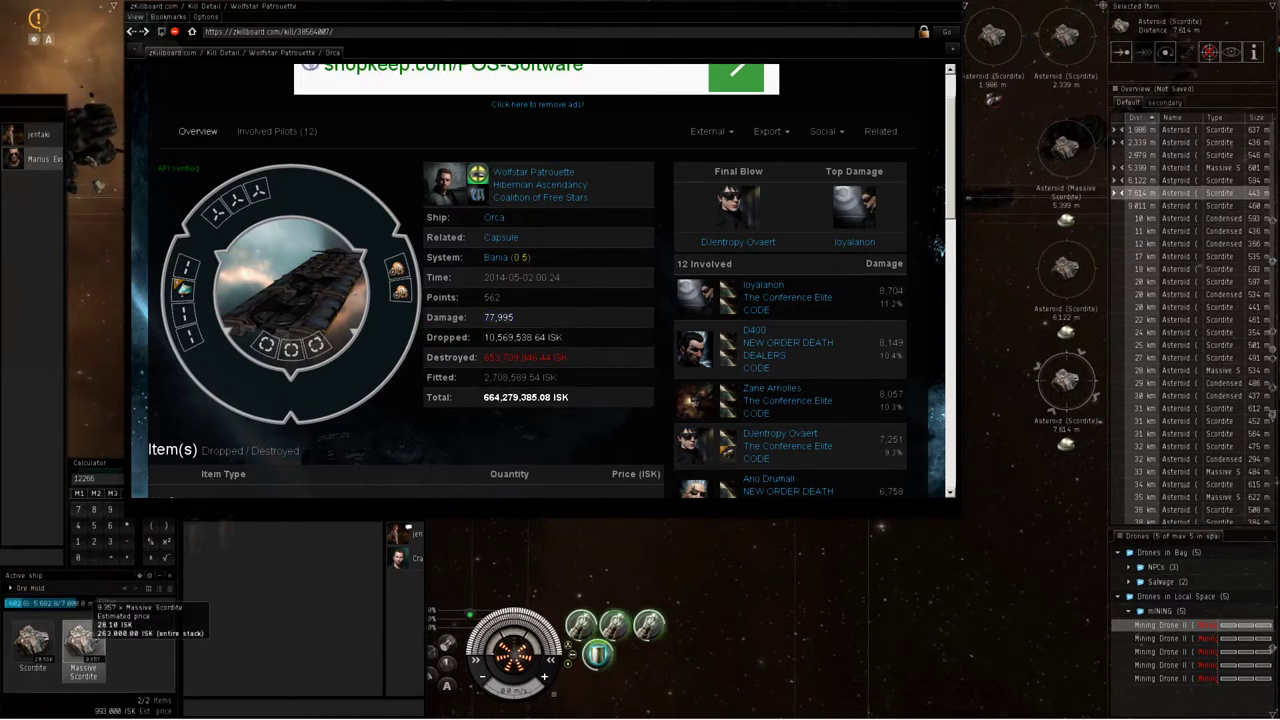
pyautogui.rightClick(93, 645)
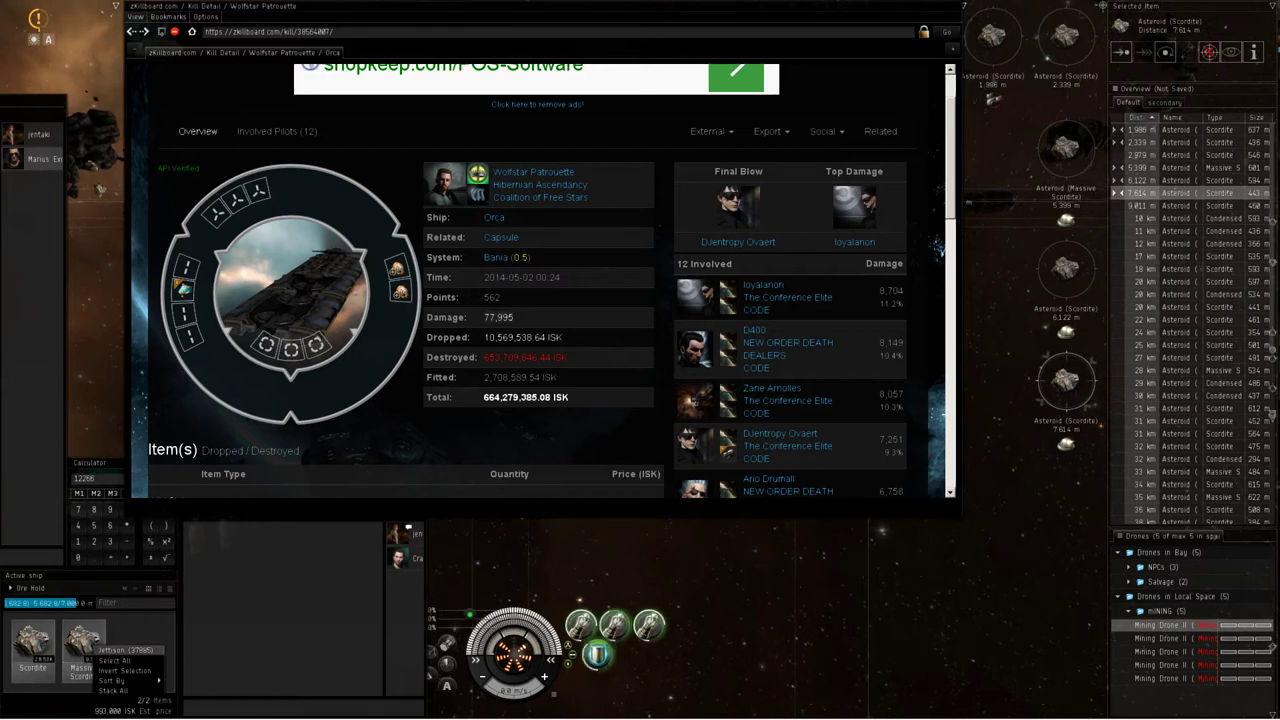
pyautogui.click(125, 650)
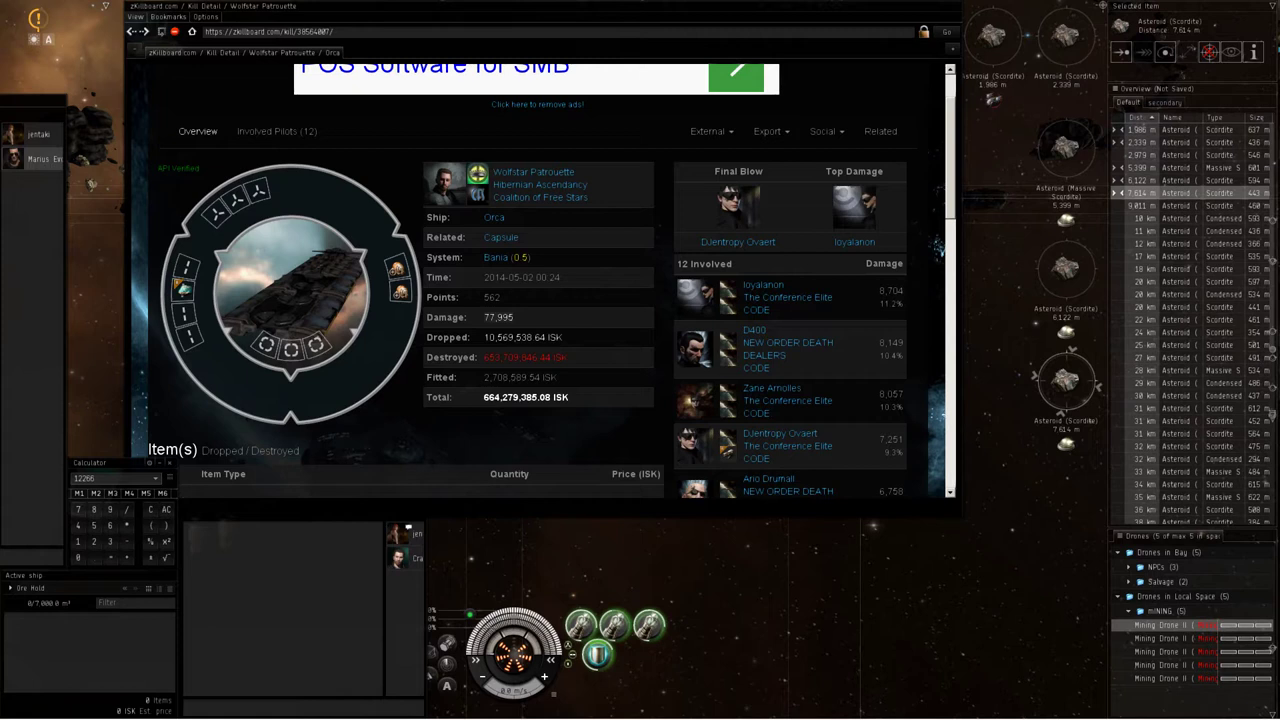
pyautogui.write('17948')
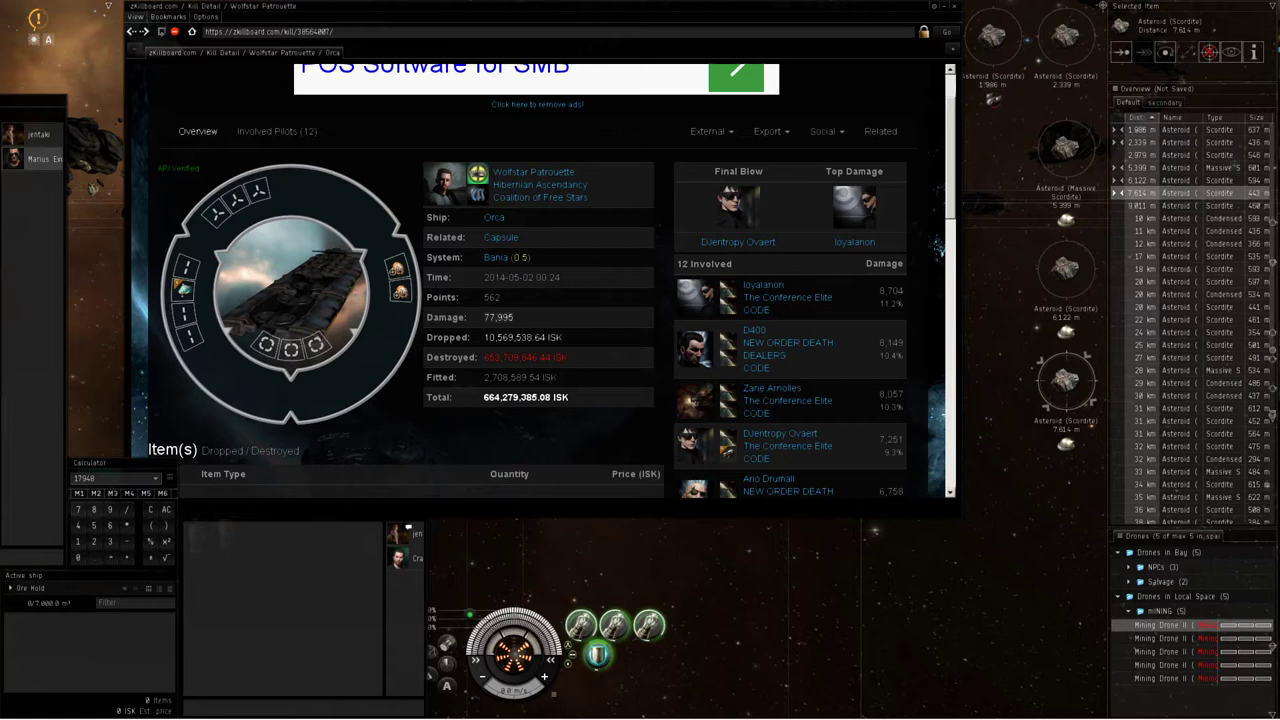
# Step: Highlight the kill report's damage value once more and close the in-game browser
pyautogui.doubleClick(498, 317)
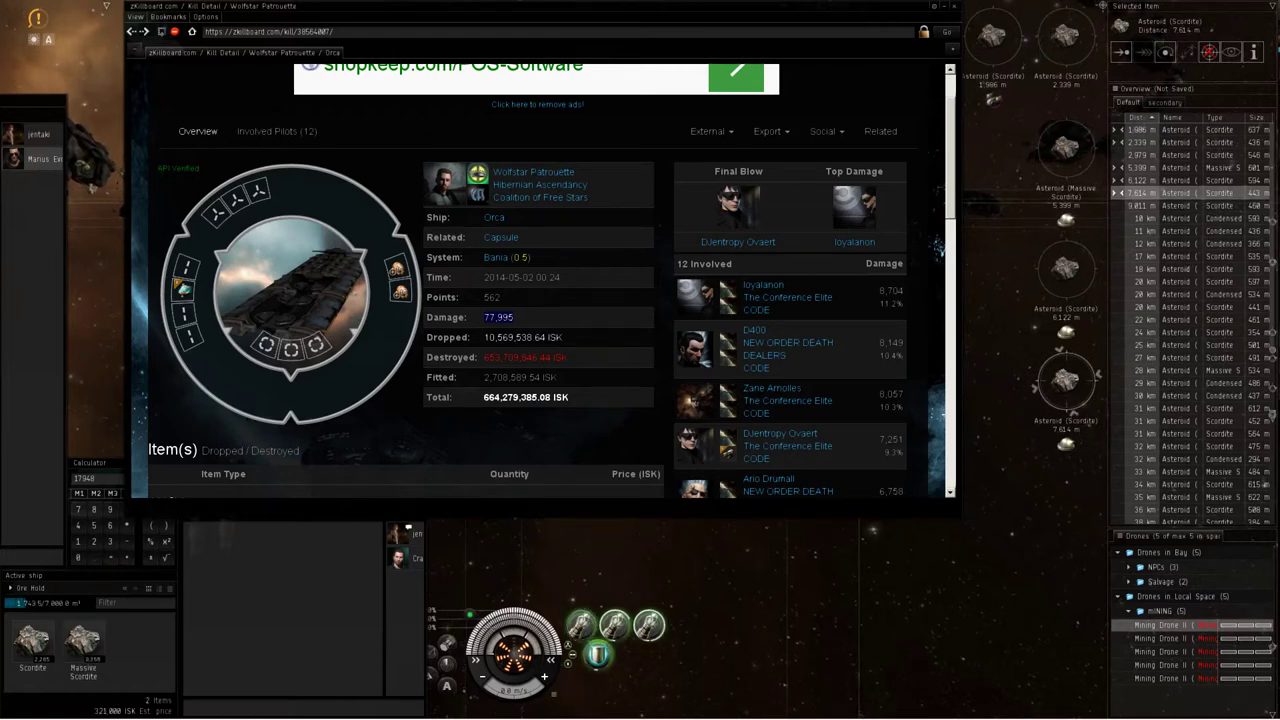
pyautogui.hotkey('ctrl', 'w')
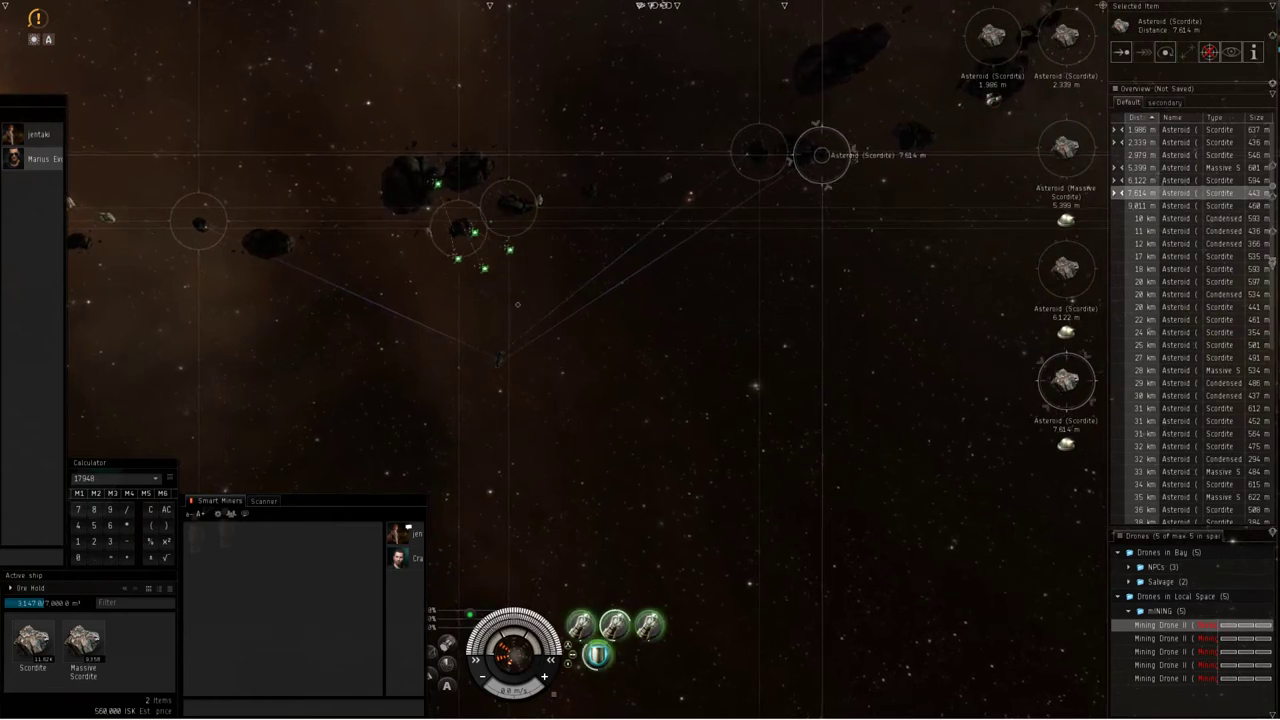
pyautogui.moveTo(530, 292); pyautogui.dragTo(602, 282)
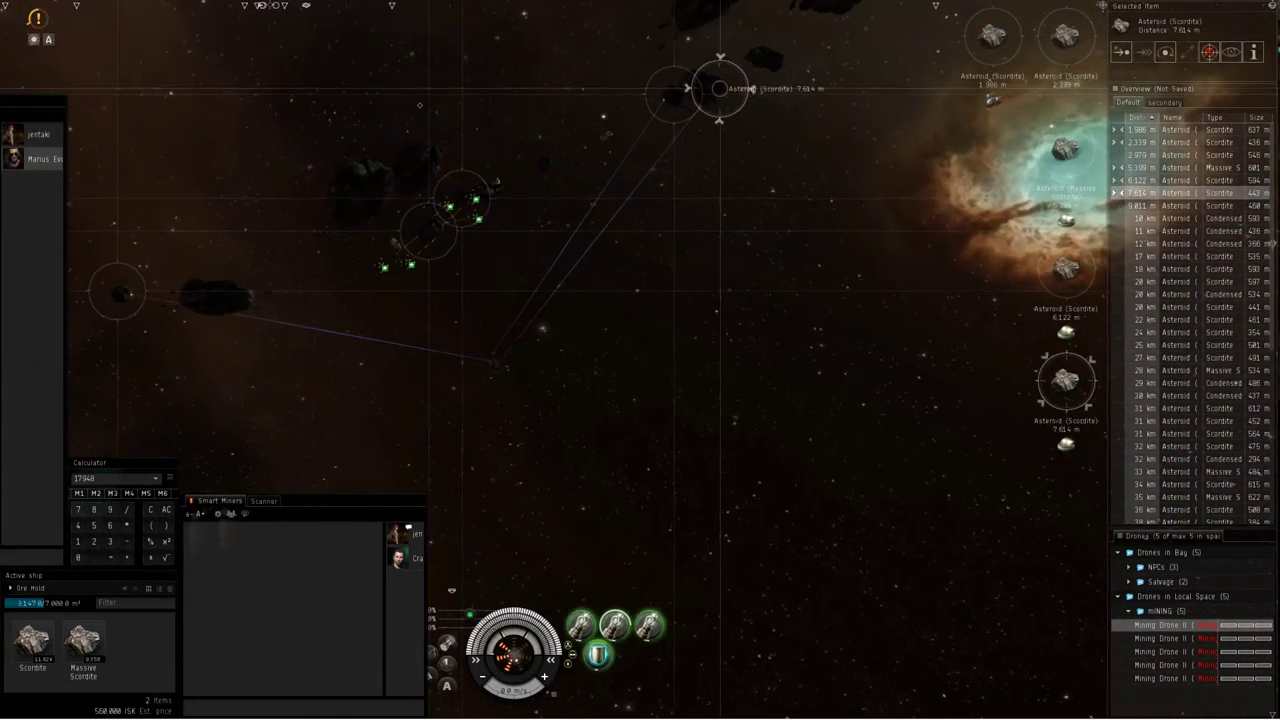
# Step: Switch to EVE Fitting Tool and fit Mining Foreman Link - Laser Optimization II and Mining Laser Field Enhancement II on the Orca
pyautogui.hotkey('alt', 'Tab')
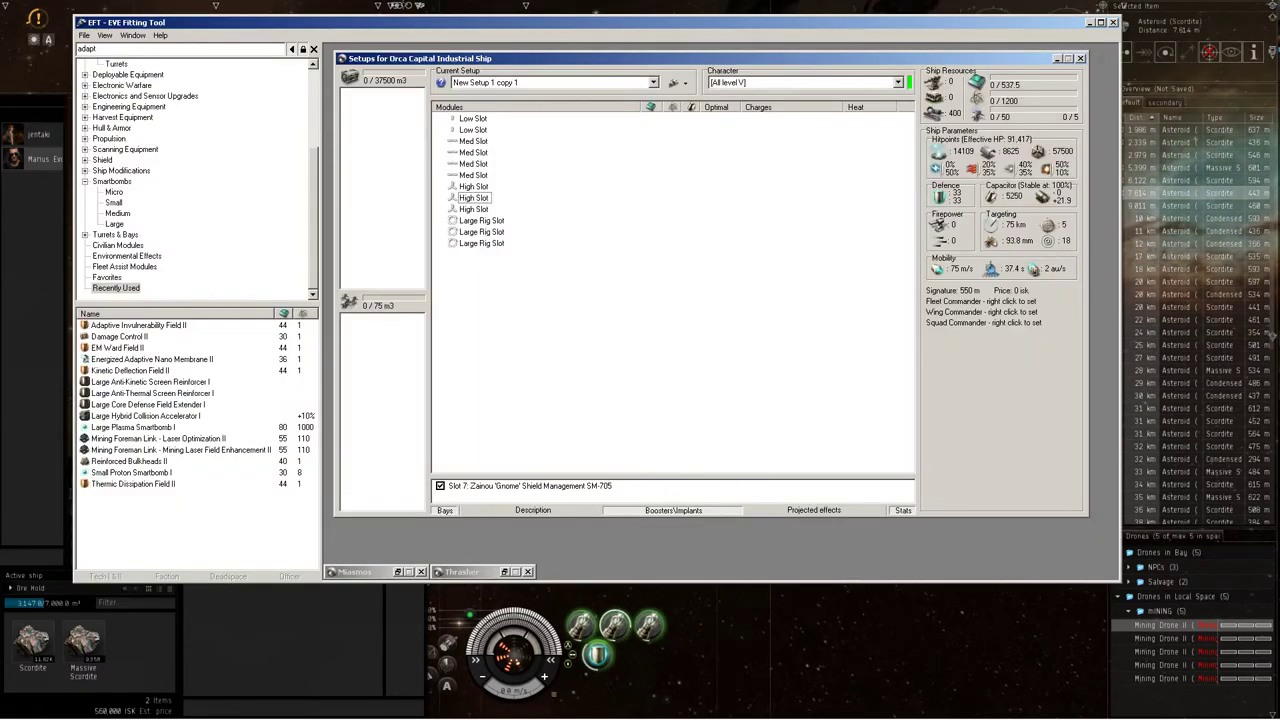
pyautogui.click(158, 438)
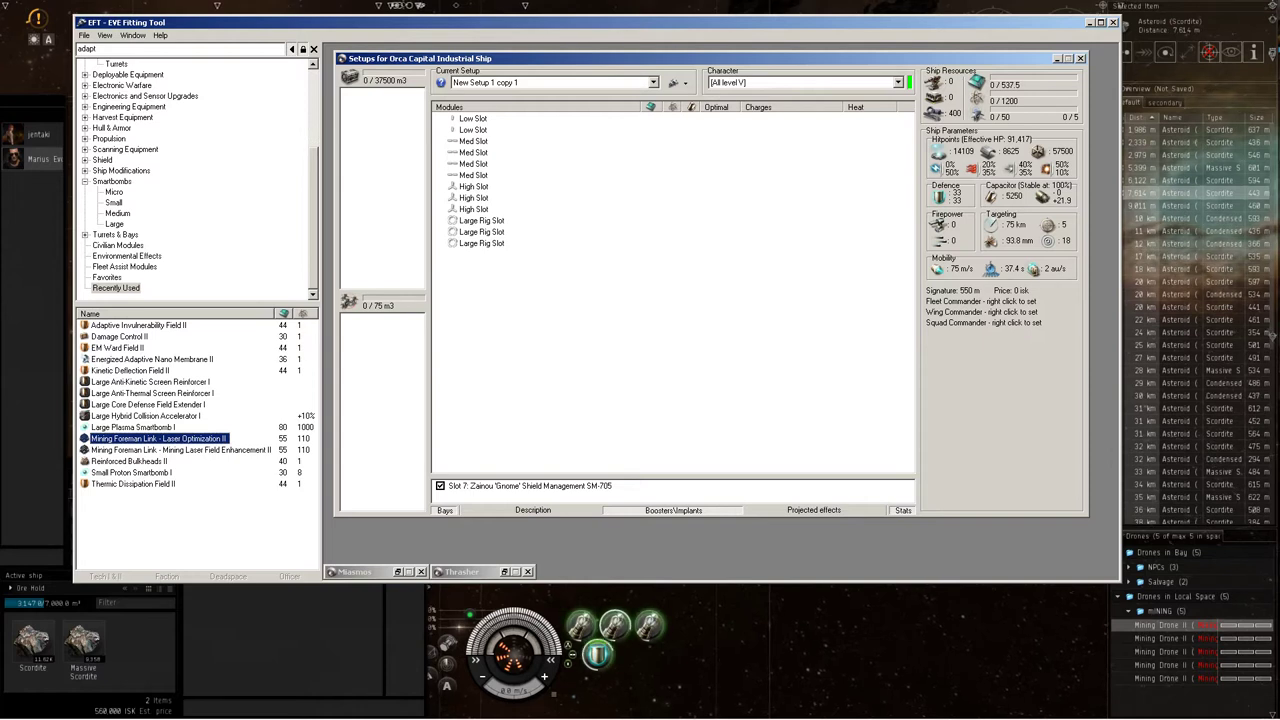
pyautogui.doubleClick(158, 438)
pyautogui.doubleClick(180, 450)
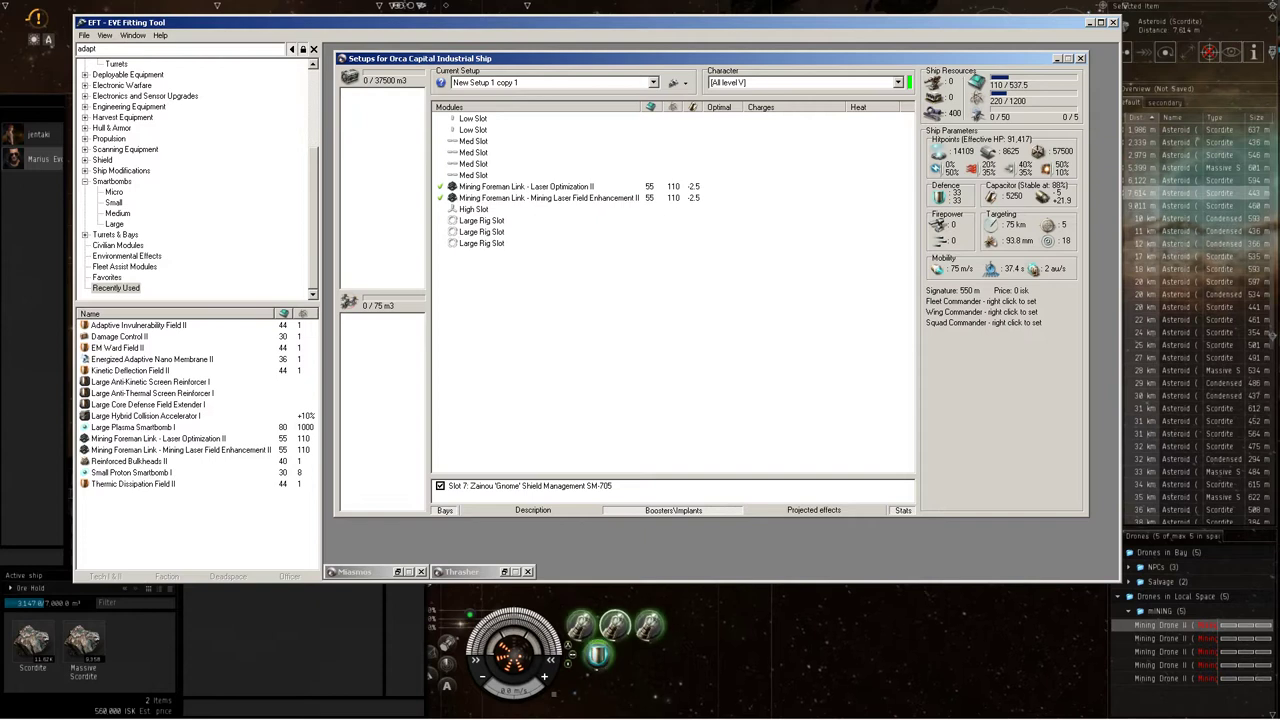
# Step: Disable the Zainou 'Gnome' Shield Management SM-705 implant and add the Mining Foreman Mindlink implant to the Orca setup
pyautogui.click(440, 486)
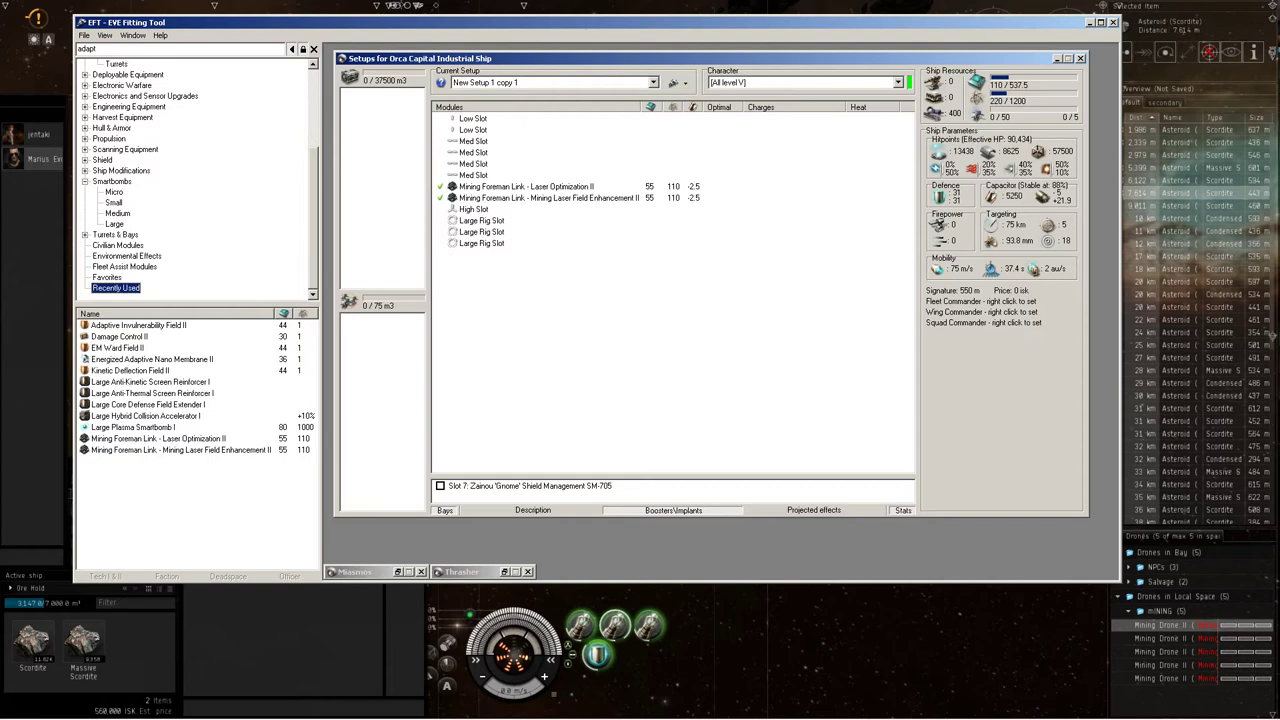
pyautogui.scroll(4, 197, 180)
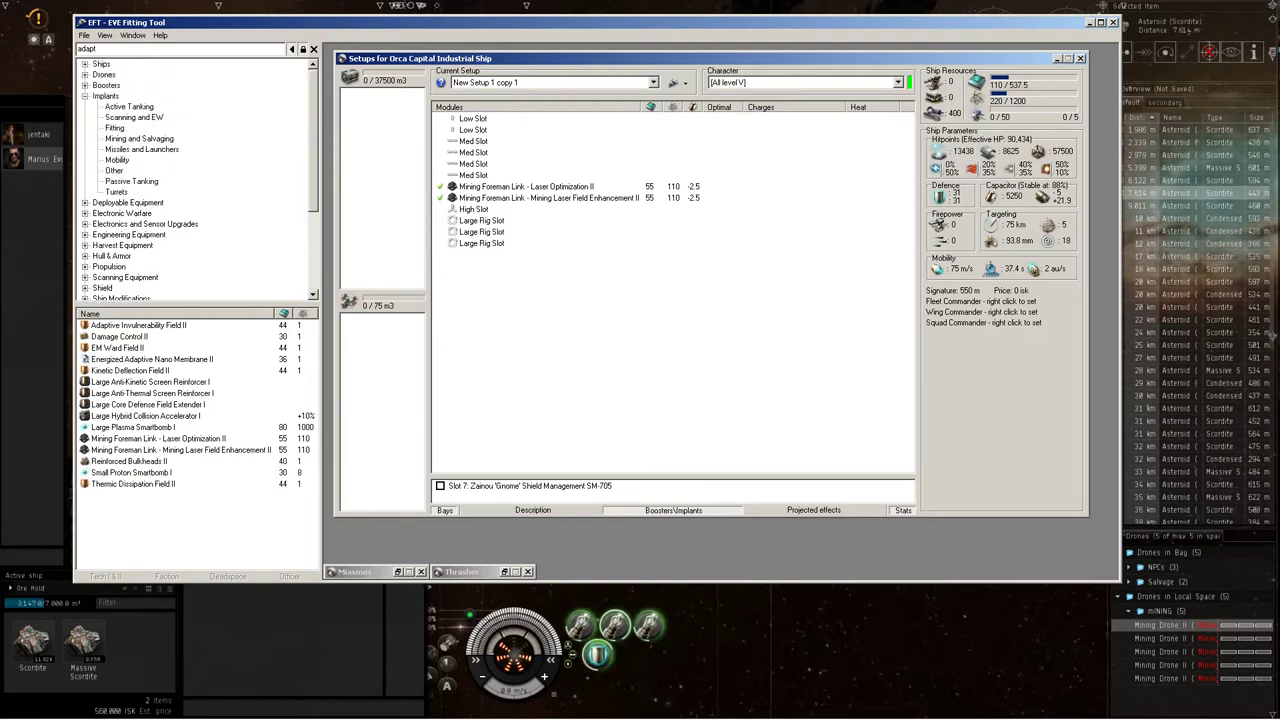
pyautogui.click(114, 170)
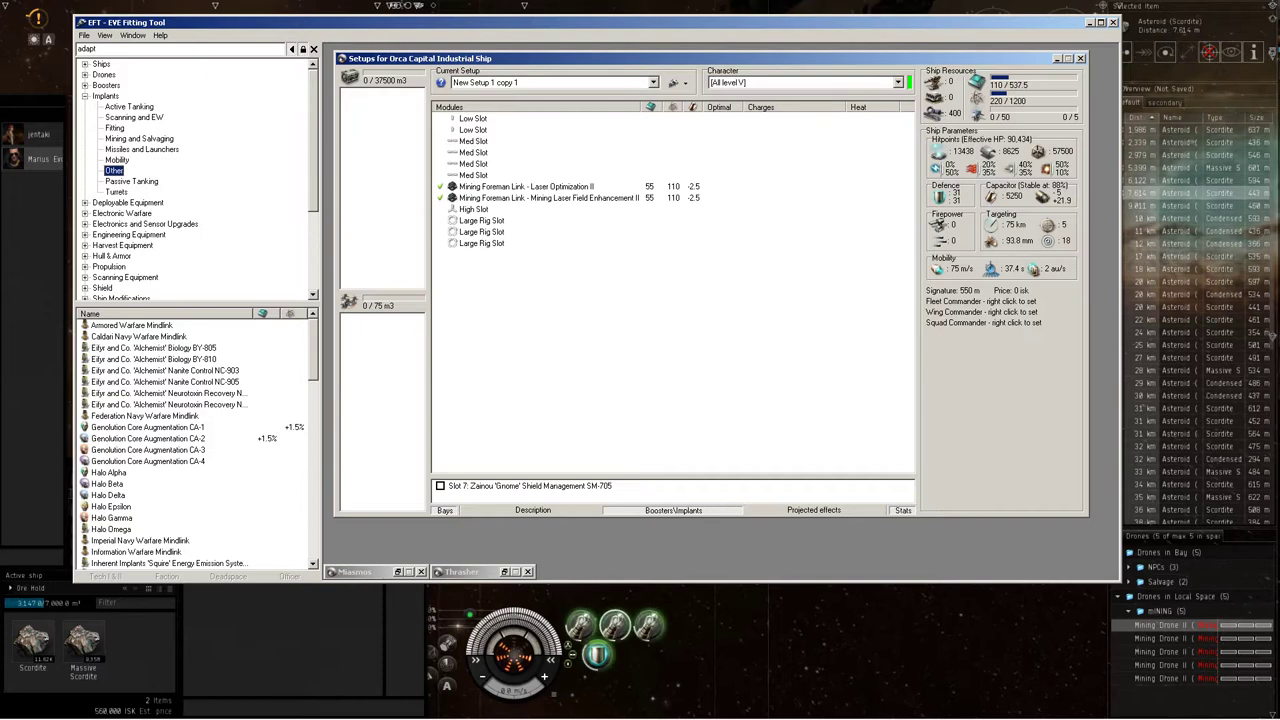
pyautogui.scroll(-5, 199, 443)
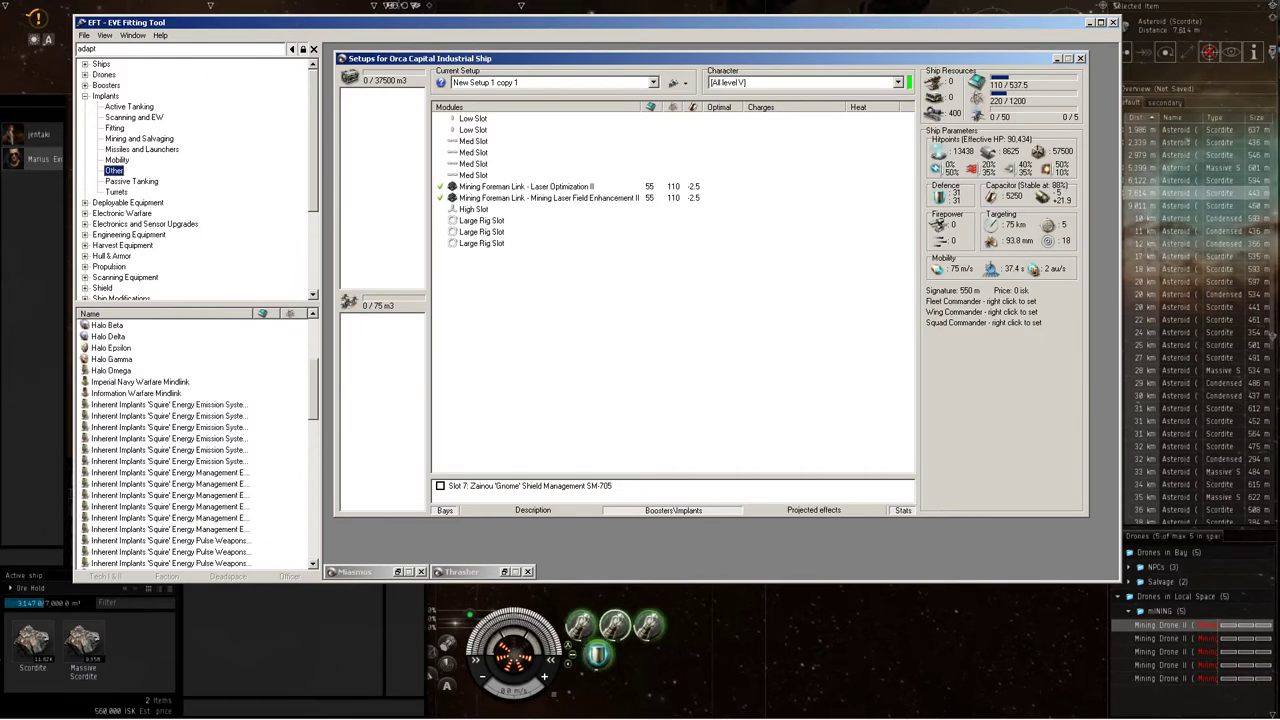
pyautogui.scroll(-15, 199, 443)
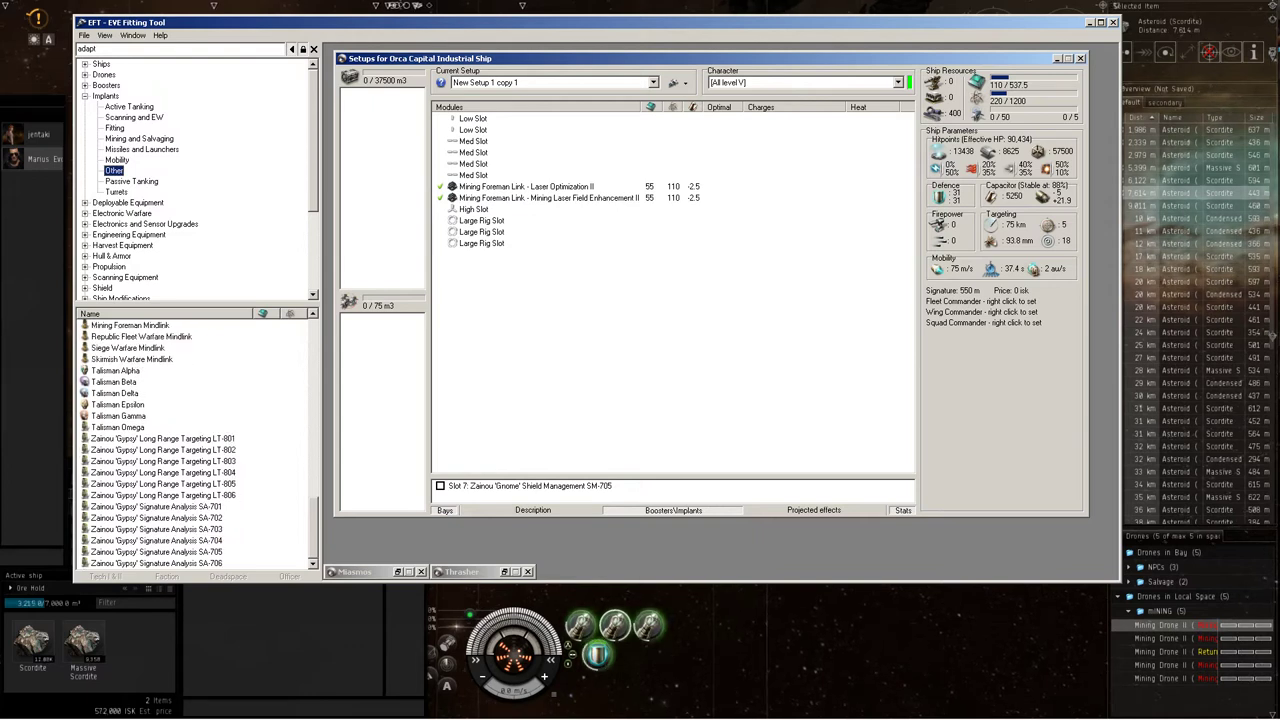
pyautogui.doubleClick(130, 325)
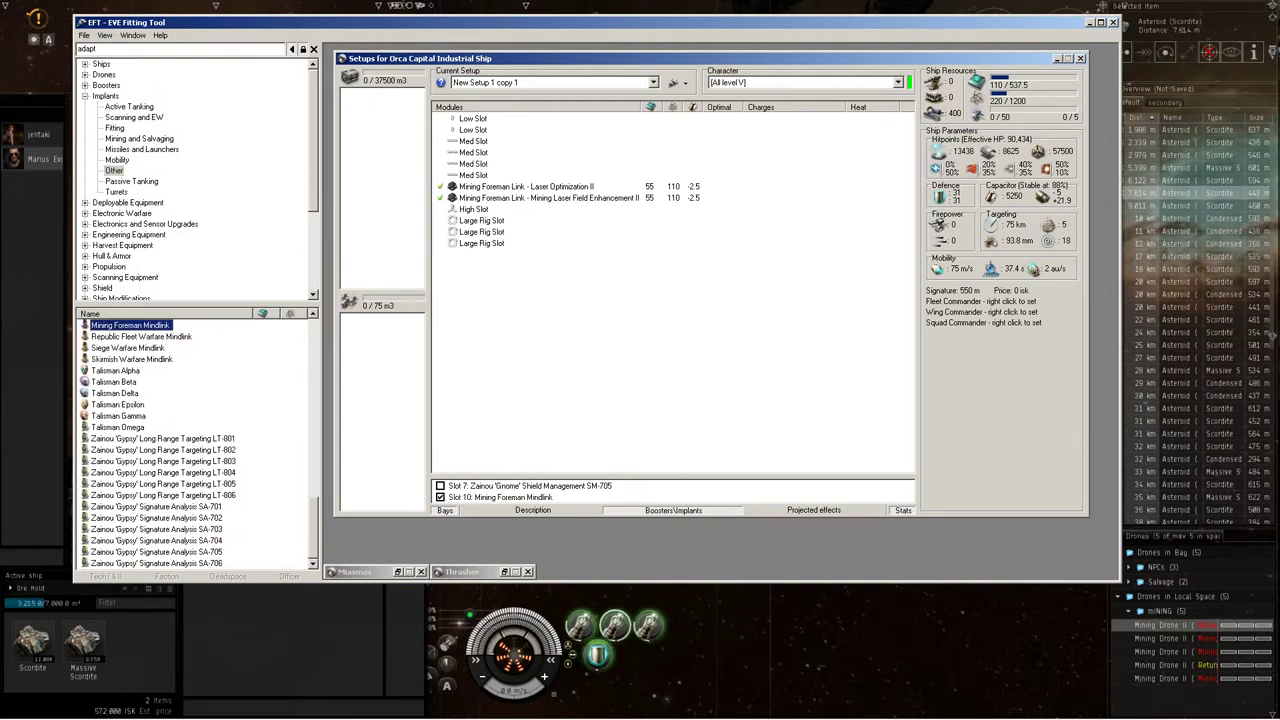
pyautogui.click(440, 497)
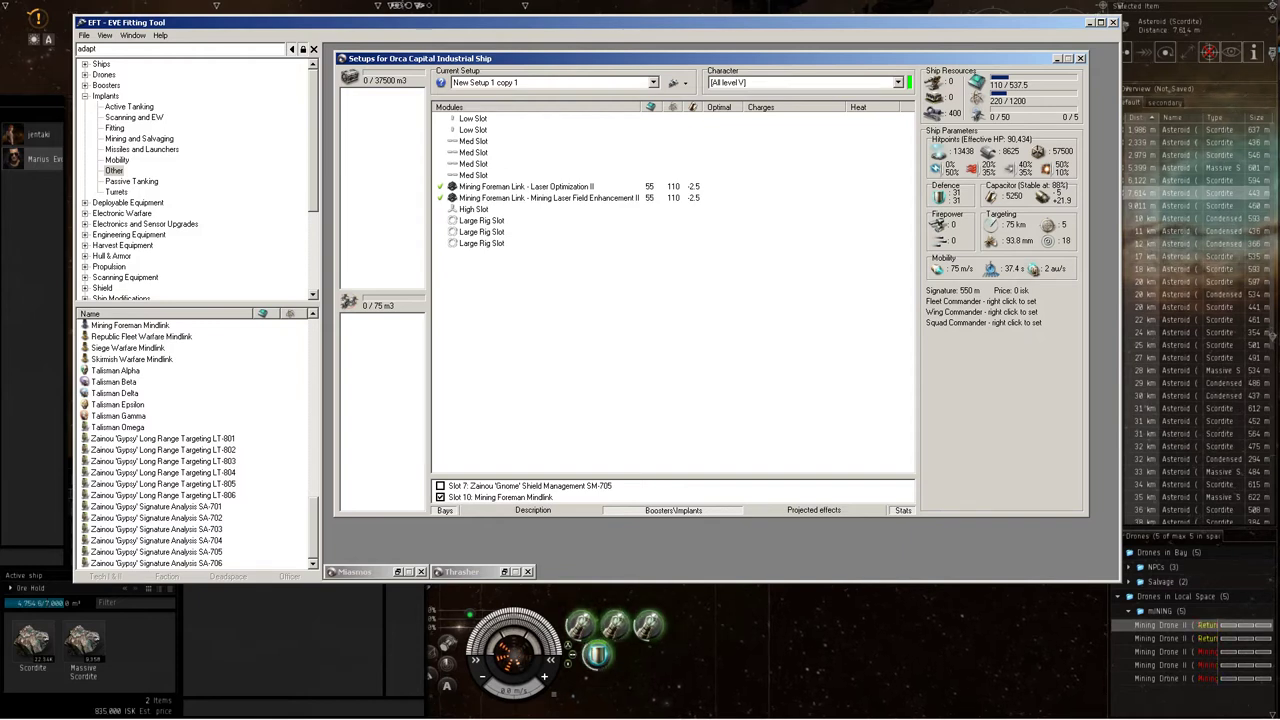
pyautogui.click(440, 497)
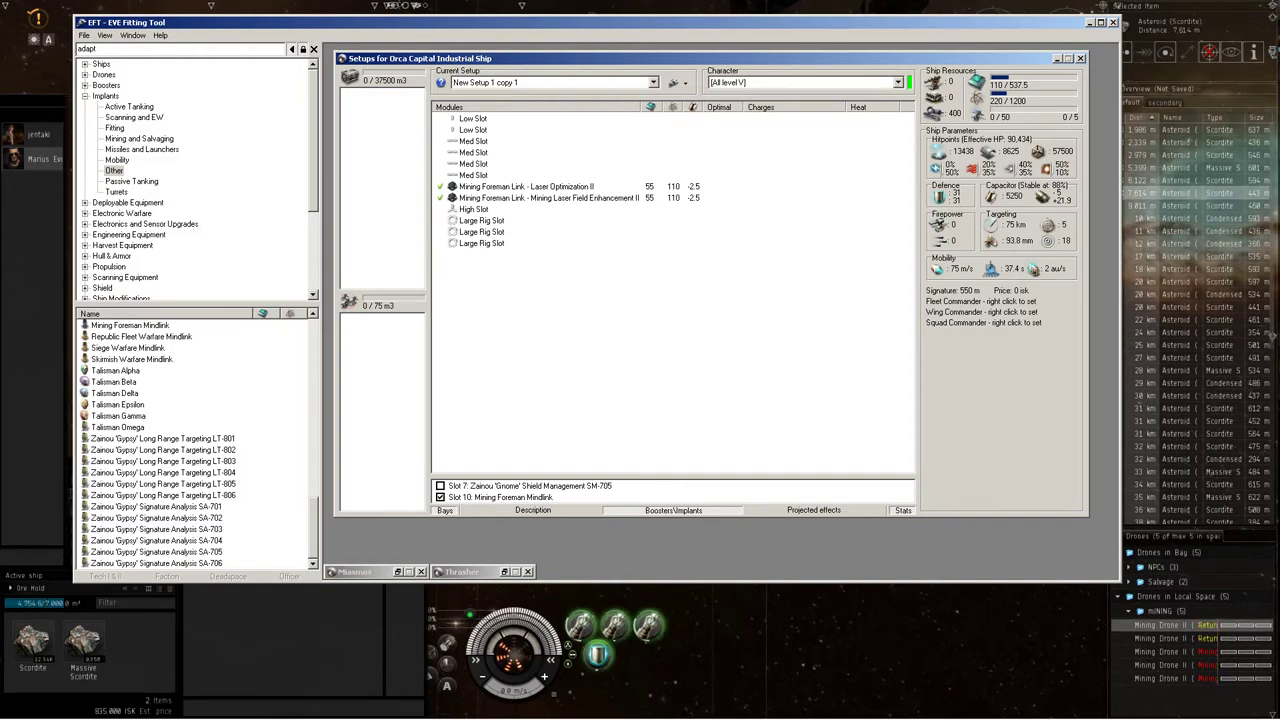
# Step: Switch to EVE Online to check the directional scan for nearby ships, and return to EVE Fitting Tool
pyautogui.hotkey('alt', 'Tab')
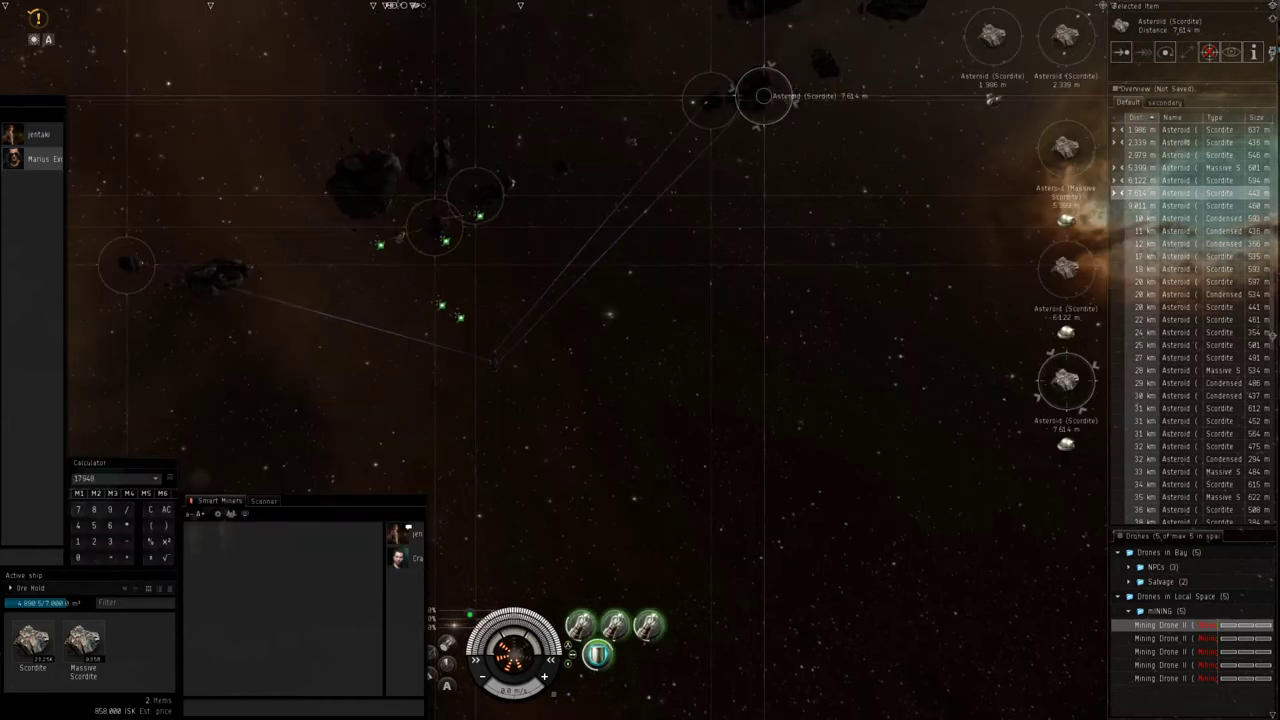
pyautogui.click(264, 501)
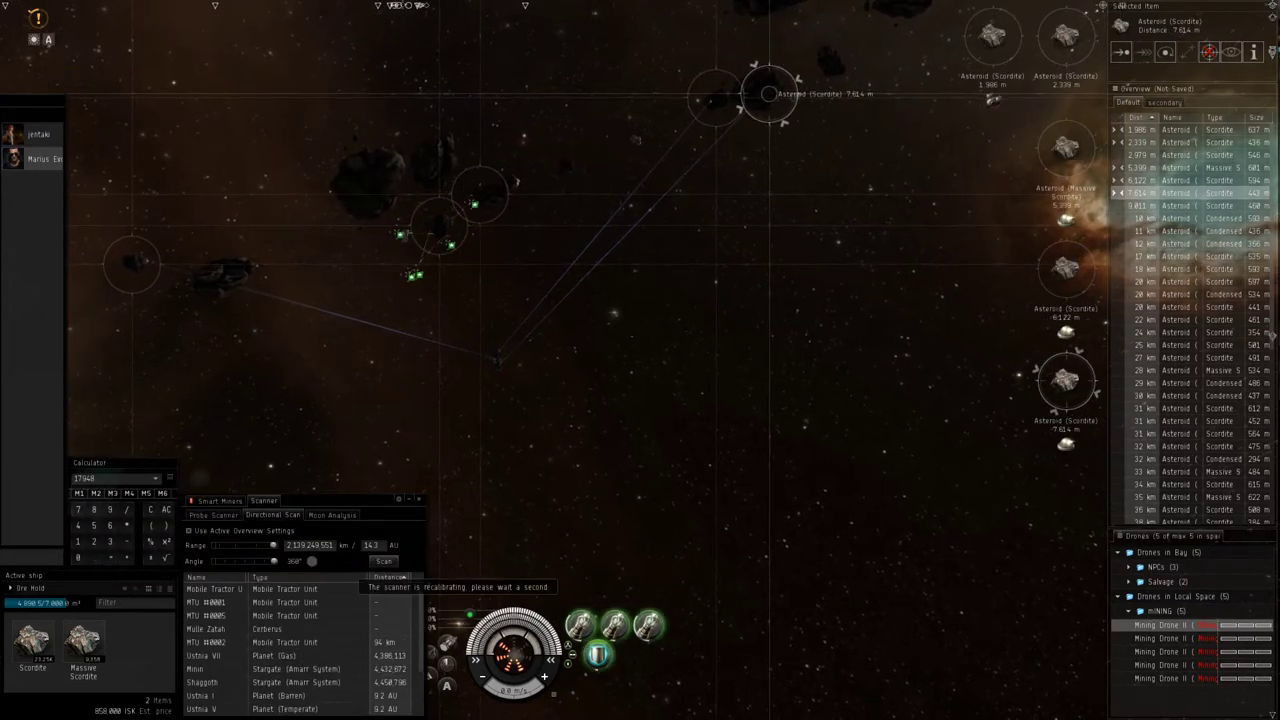
pyautogui.hotkey('alt', 'Tab')
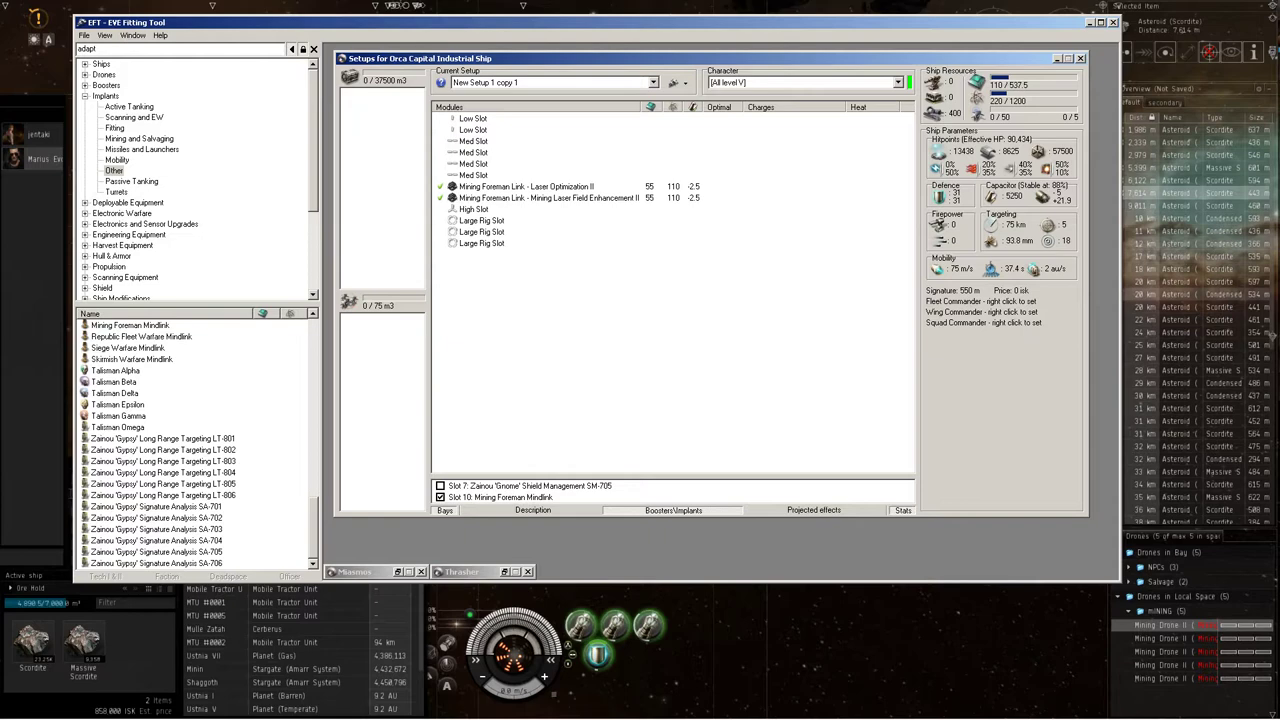
# Step: Narrow the fitting tool window and its module browser to uncover the game's overview and locked targets while keeping the Orca stats in view
pyautogui.moveTo(1119, 300); pyautogui.dragTo(1085, 300)
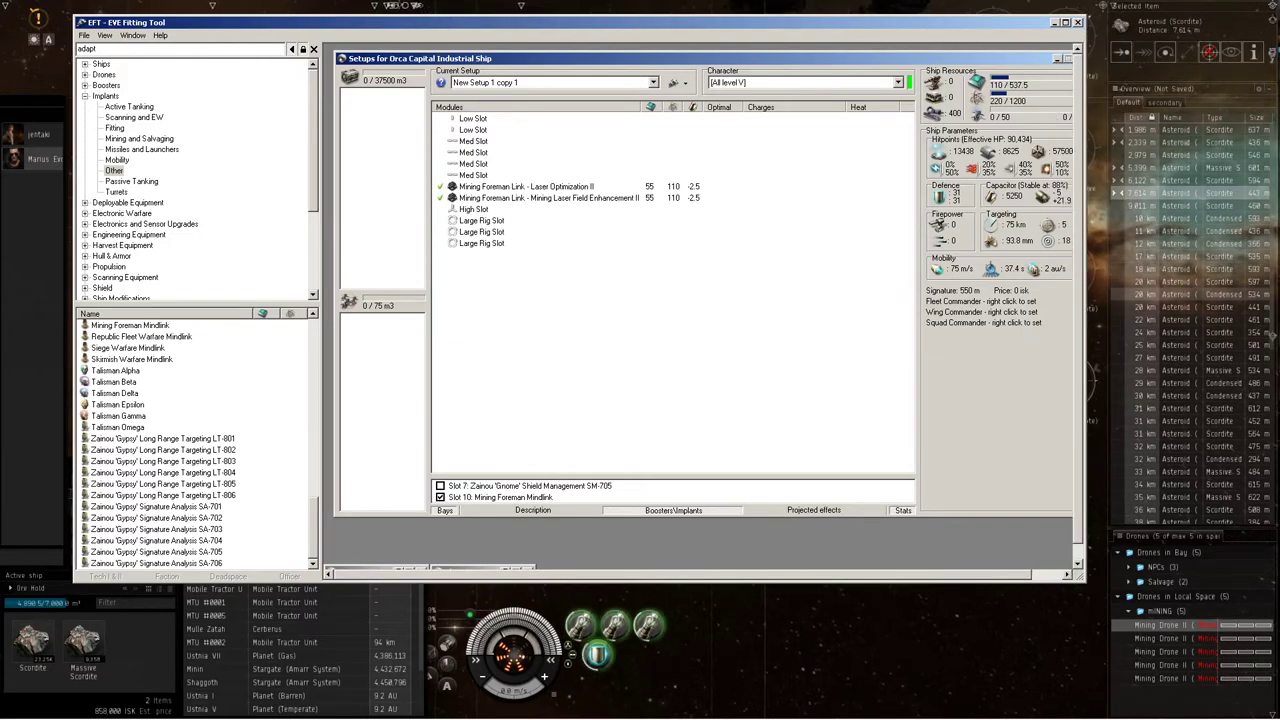
pyautogui.moveTo(600, 58); pyautogui.dragTo(595, 61)
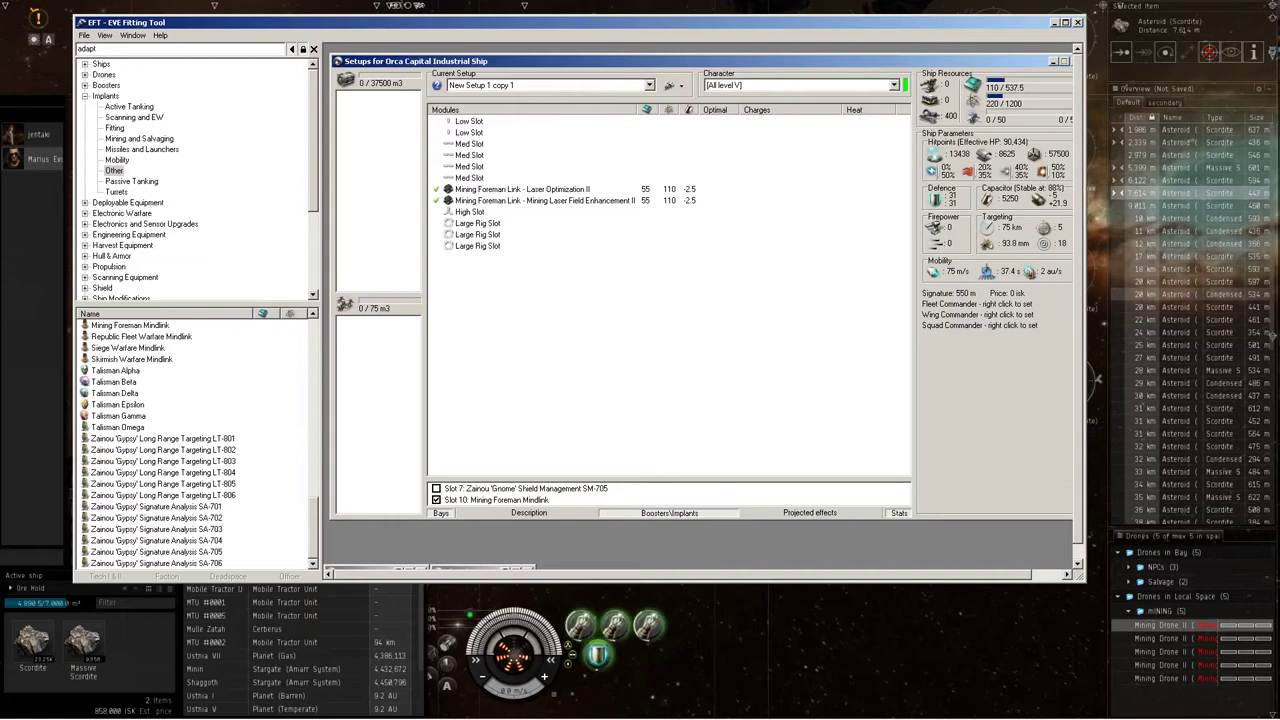
pyautogui.moveTo(320, 300); pyautogui.dragTo(292, 300)
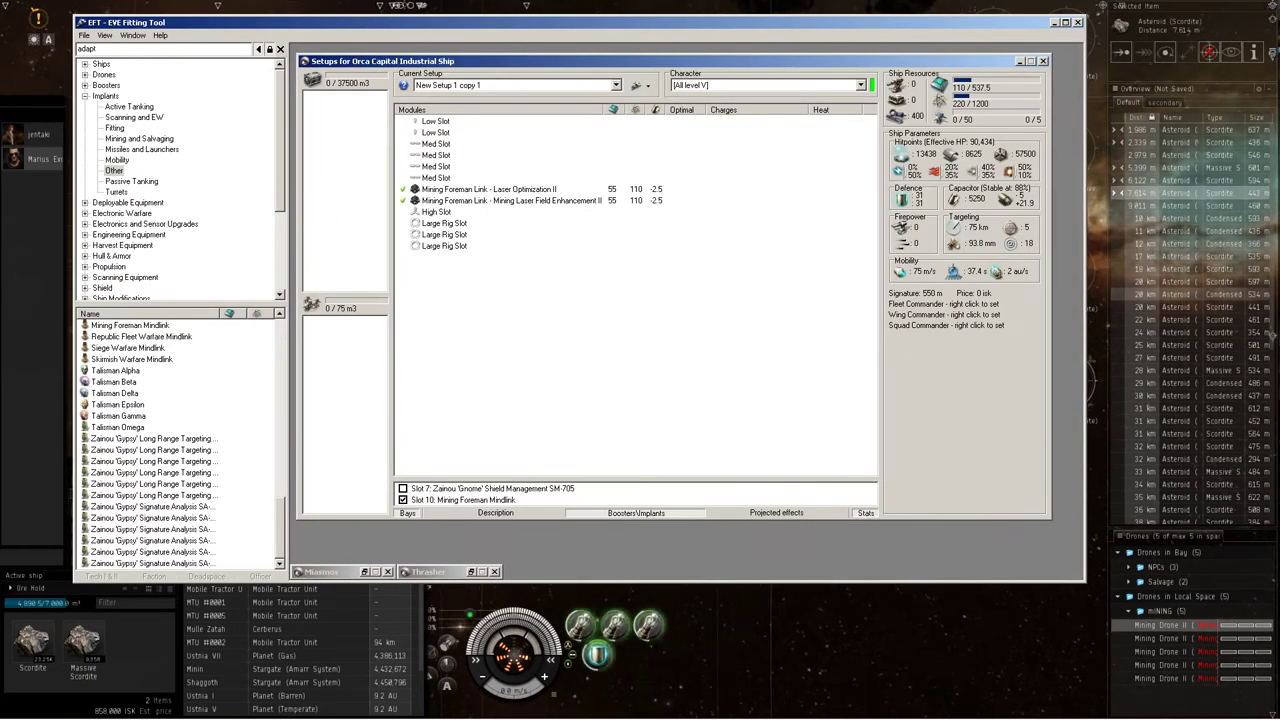
pyautogui.moveTo(1084, 335); pyautogui.dragTo(1049, 335)
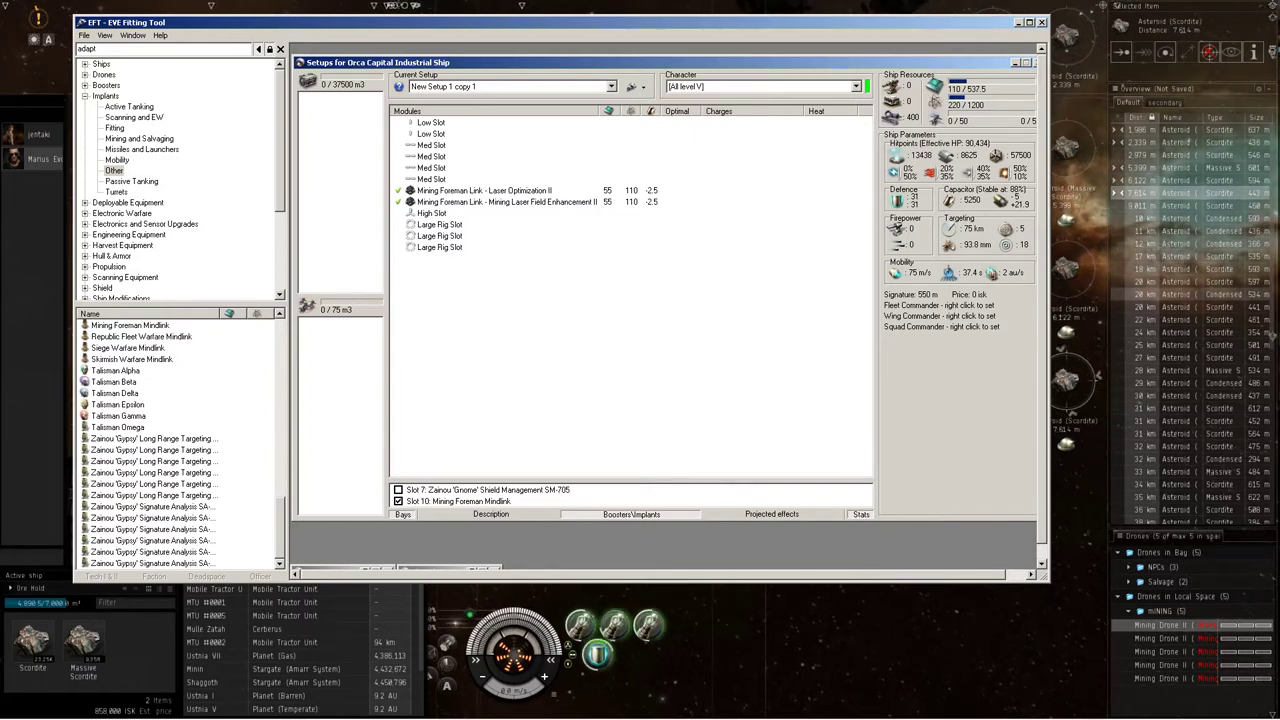
# Step: List the recently used modules and set the Orca's incoming damage profile to Uniform damage
pyautogui.scroll(-4, 176, 180)
pyautogui.click(116, 287)
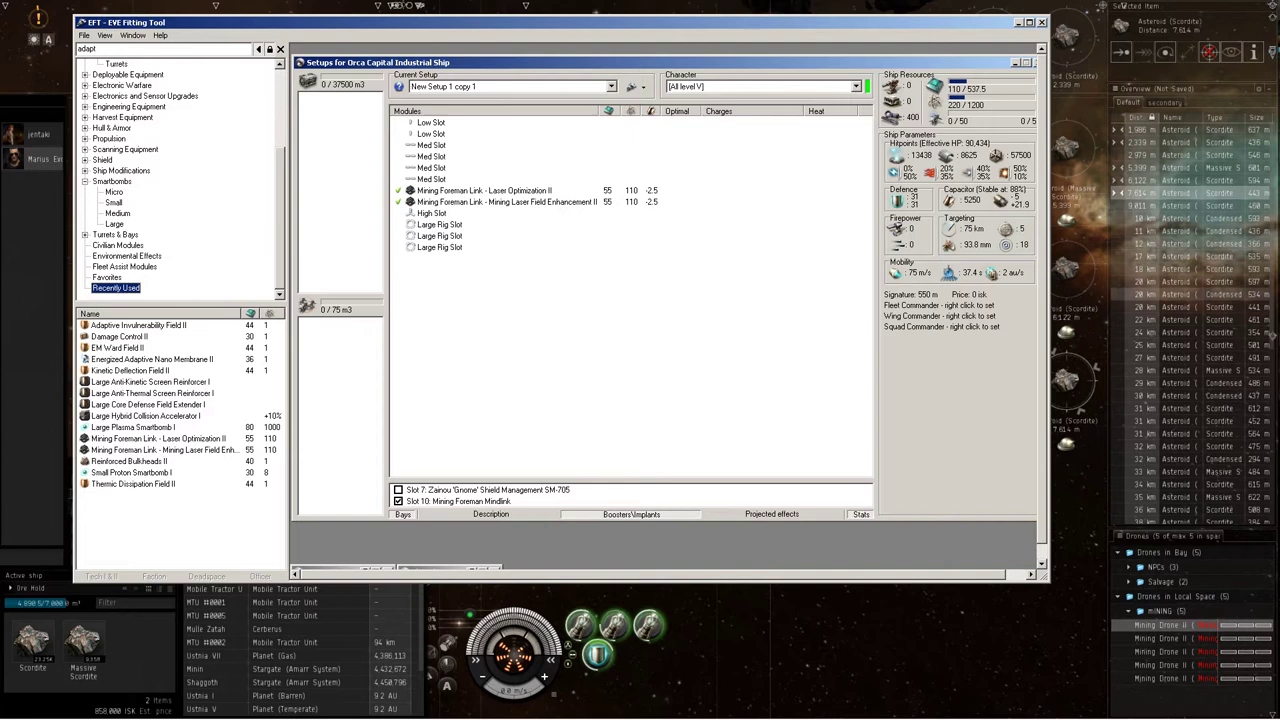
pyautogui.rightClick(897, 203)
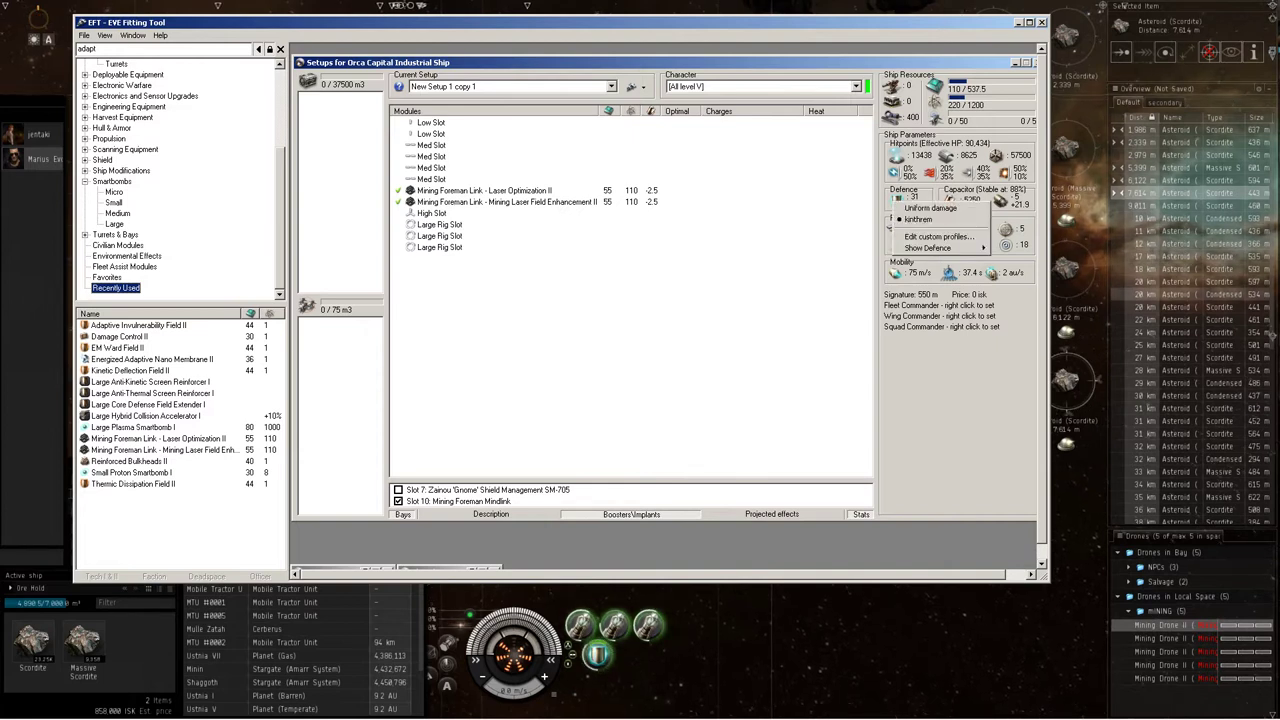
pyautogui.click(925, 219)
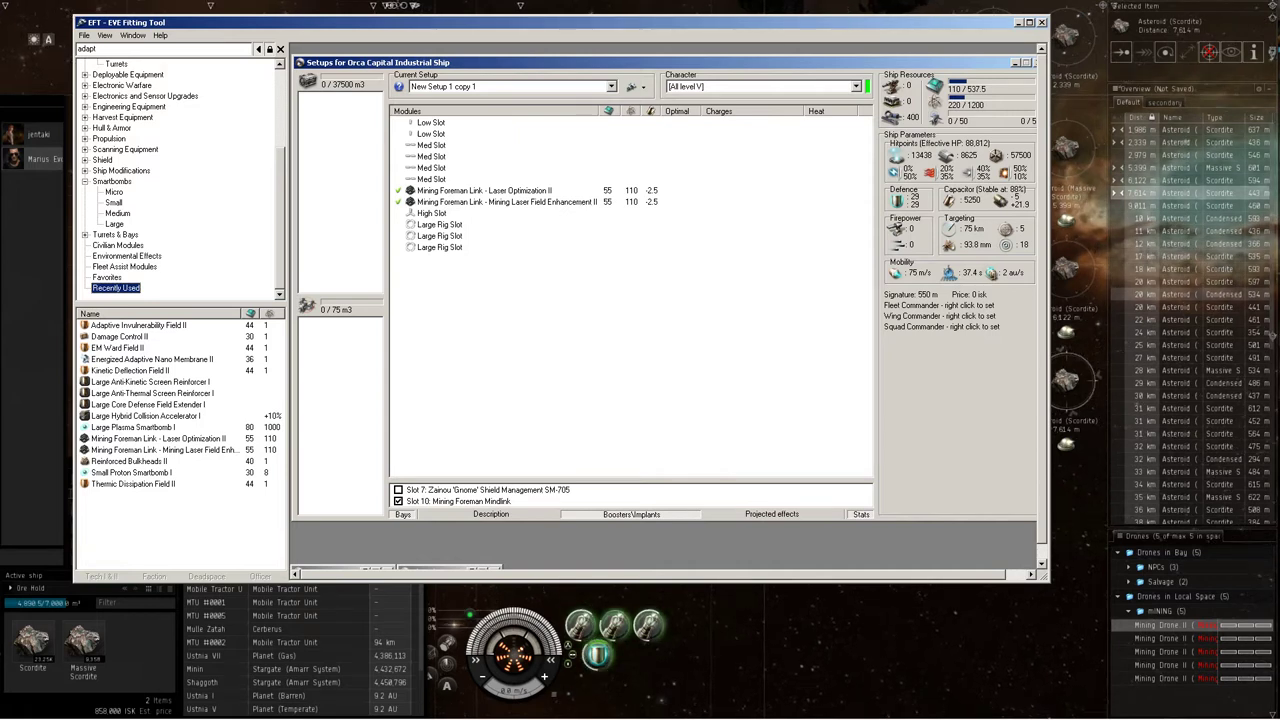
# Step: Fill the med slots with EM Ward Field II, Kinetic Deflection Field II, Thermic Dissipation Field II and Adaptive Invulnerability Field II
pyautogui.doubleClick(117, 347)
pyautogui.doubleClick(130, 370)
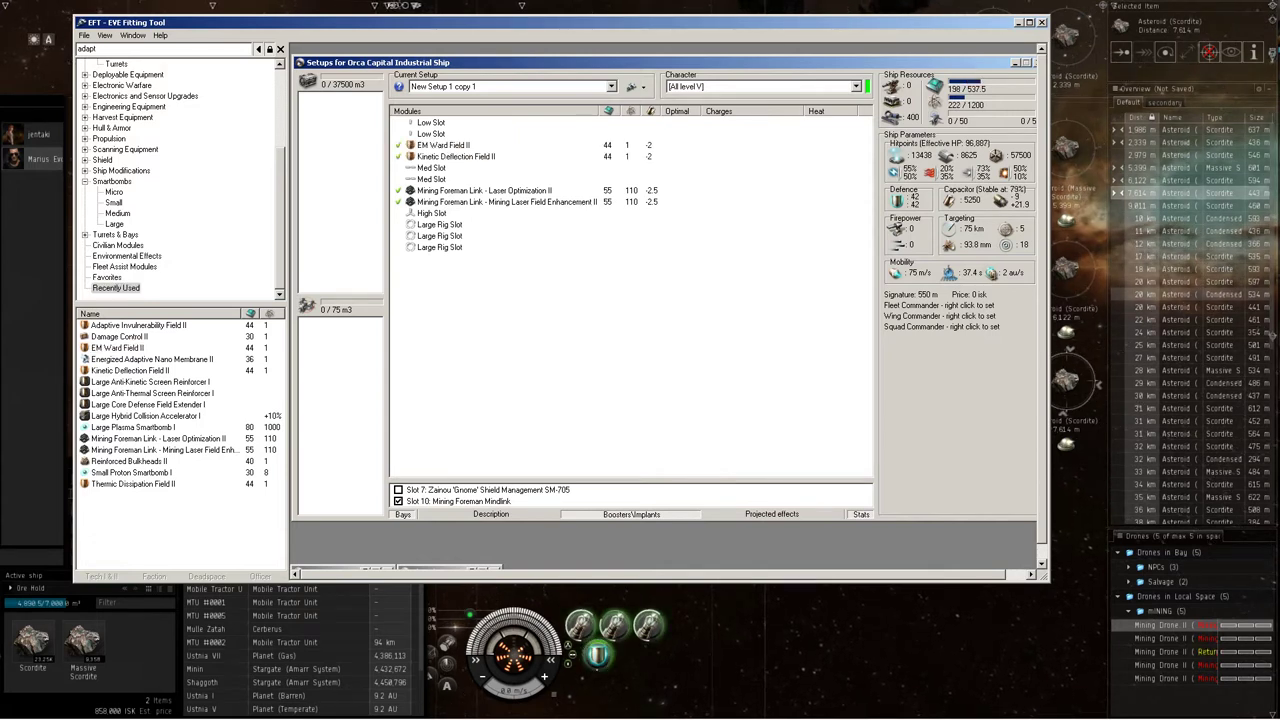
pyautogui.doubleClick(133, 483)
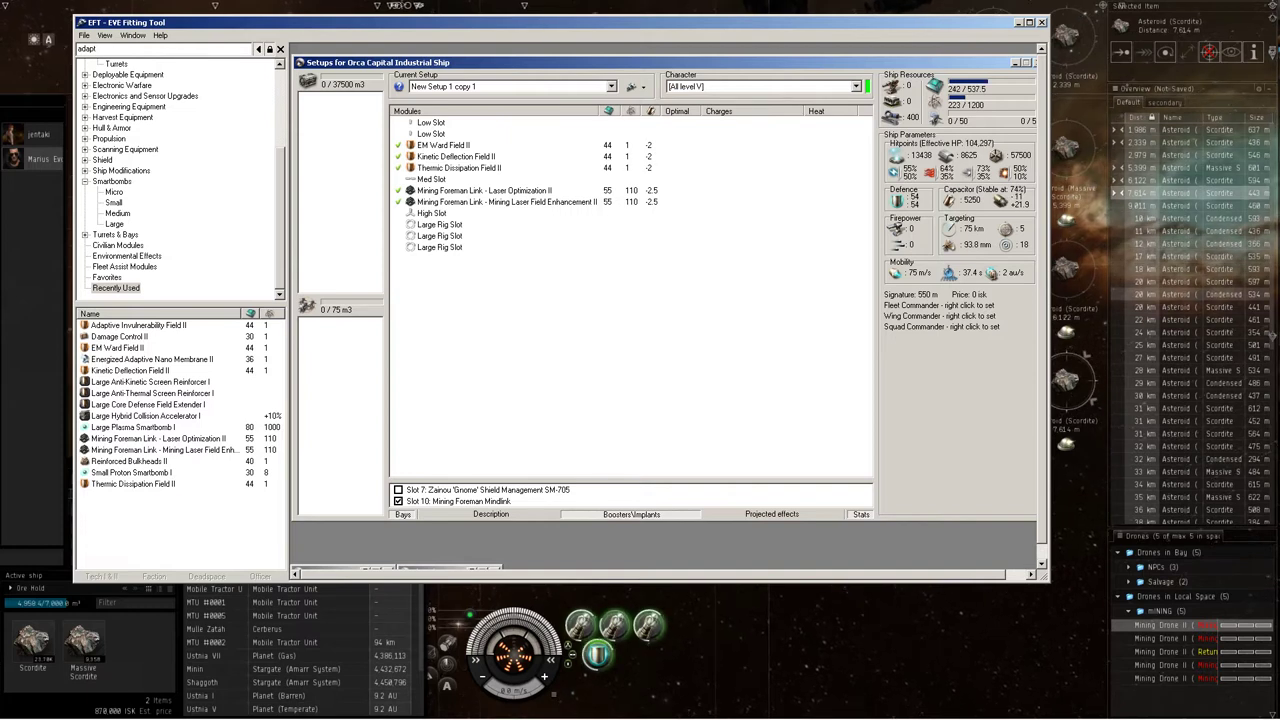
pyautogui.doubleClick(138, 325)
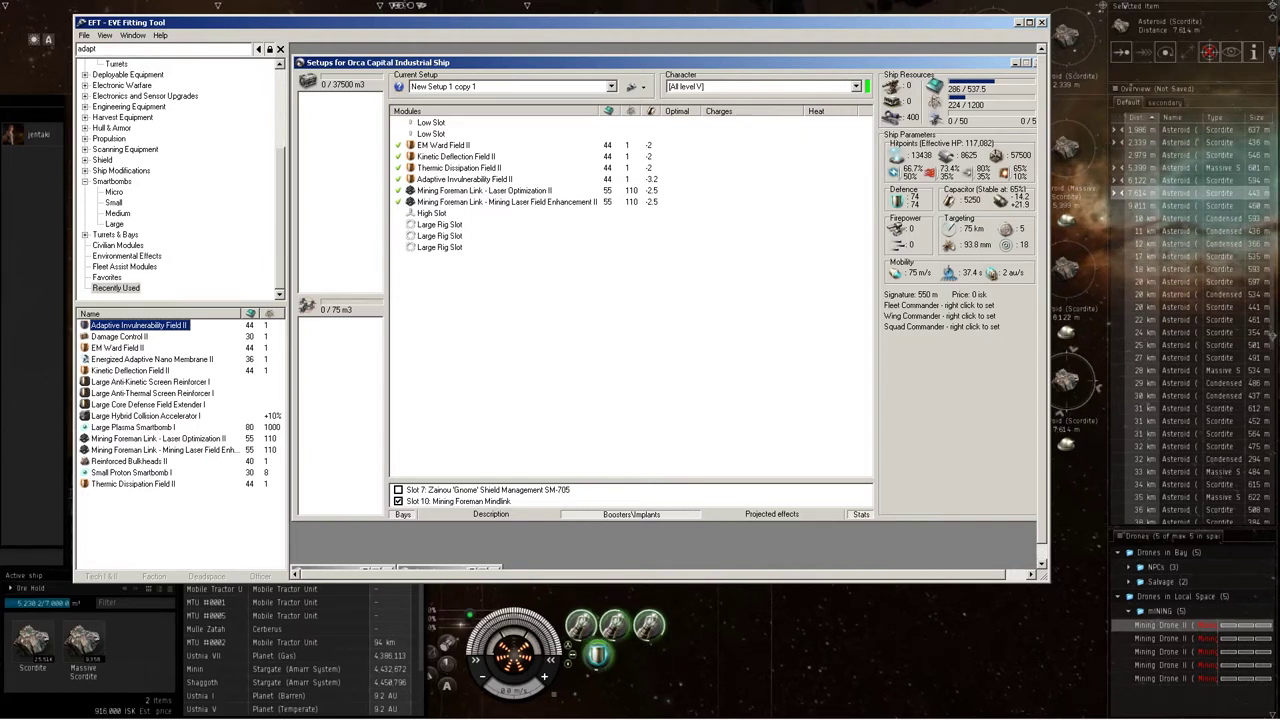
pyautogui.click(506, 201)
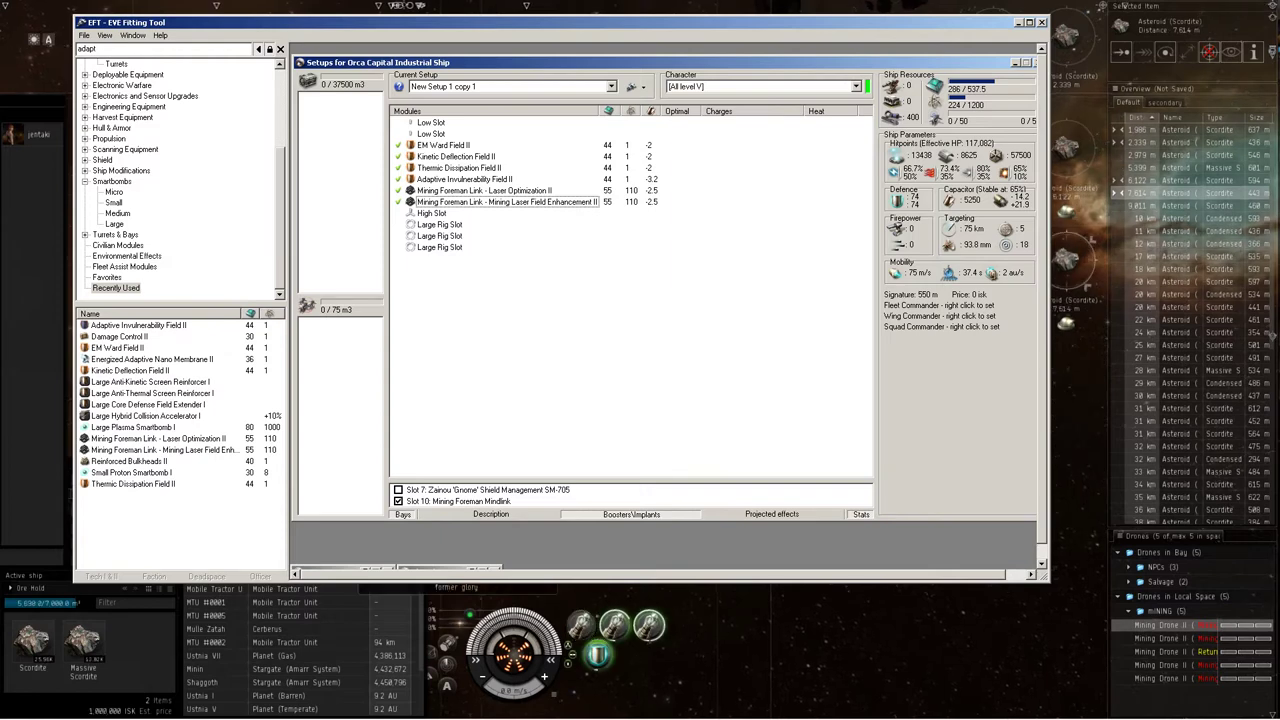
# Step: Switch to EVE Online, lock the 10 km Condensed Scordite, and start the idle strip miners on it and the 9,011 m Scordite
pyautogui.hotkey('alt', 'Tab')
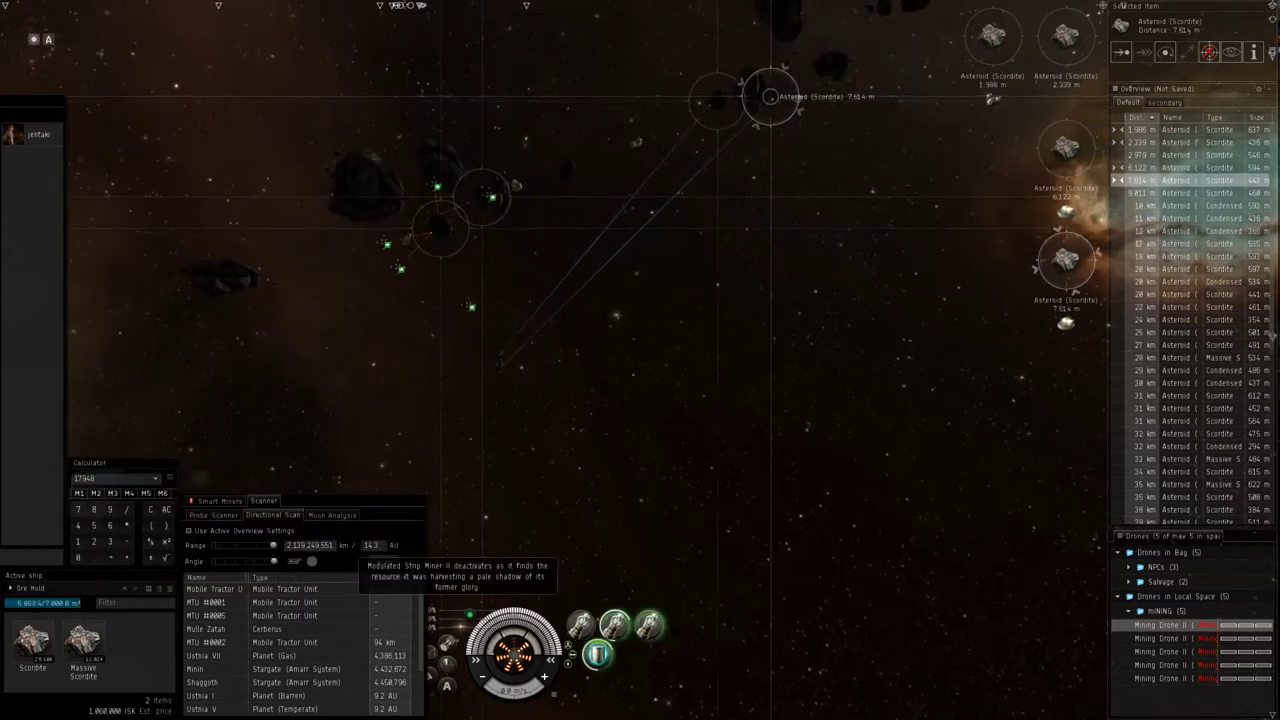
pyautogui.keyDown('ctrl'); pyautogui.click(1190, 205); pyautogui.keyUp('ctrl')
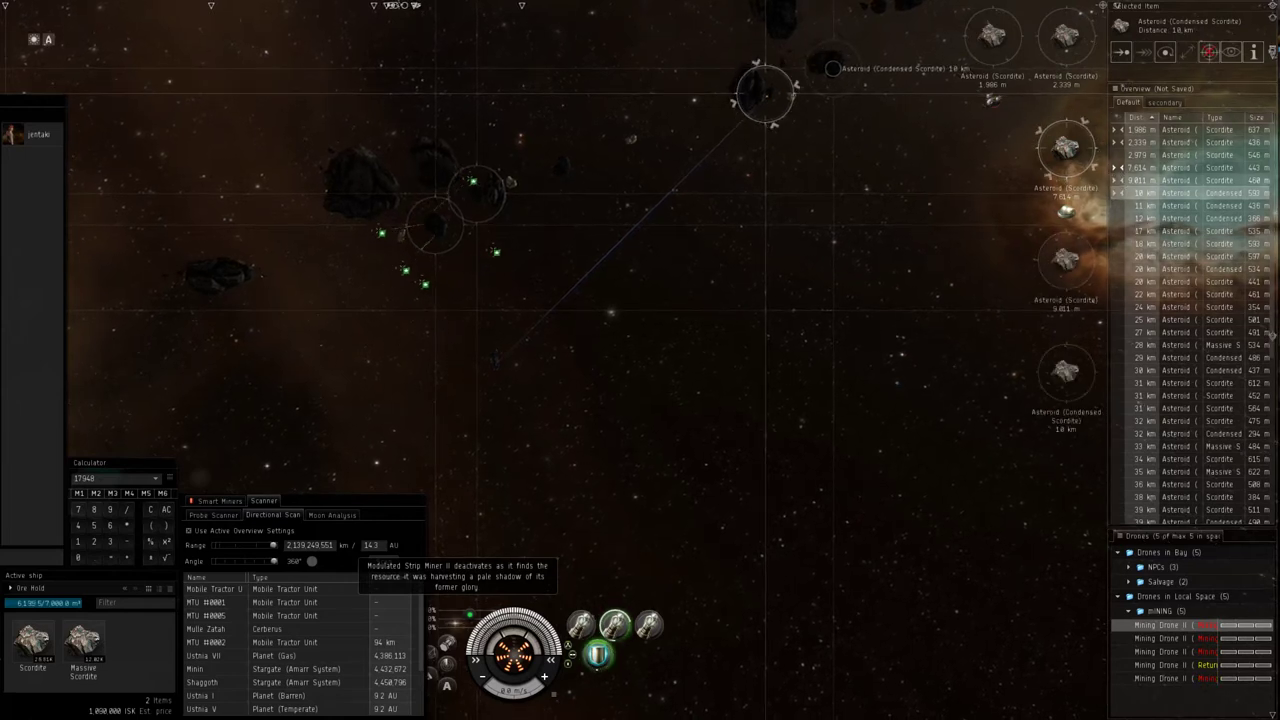
pyautogui.click(1190, 180)
pyautogui.press('F1')
pyautogui.click(1190, 192)
pyautogui.press('F3')
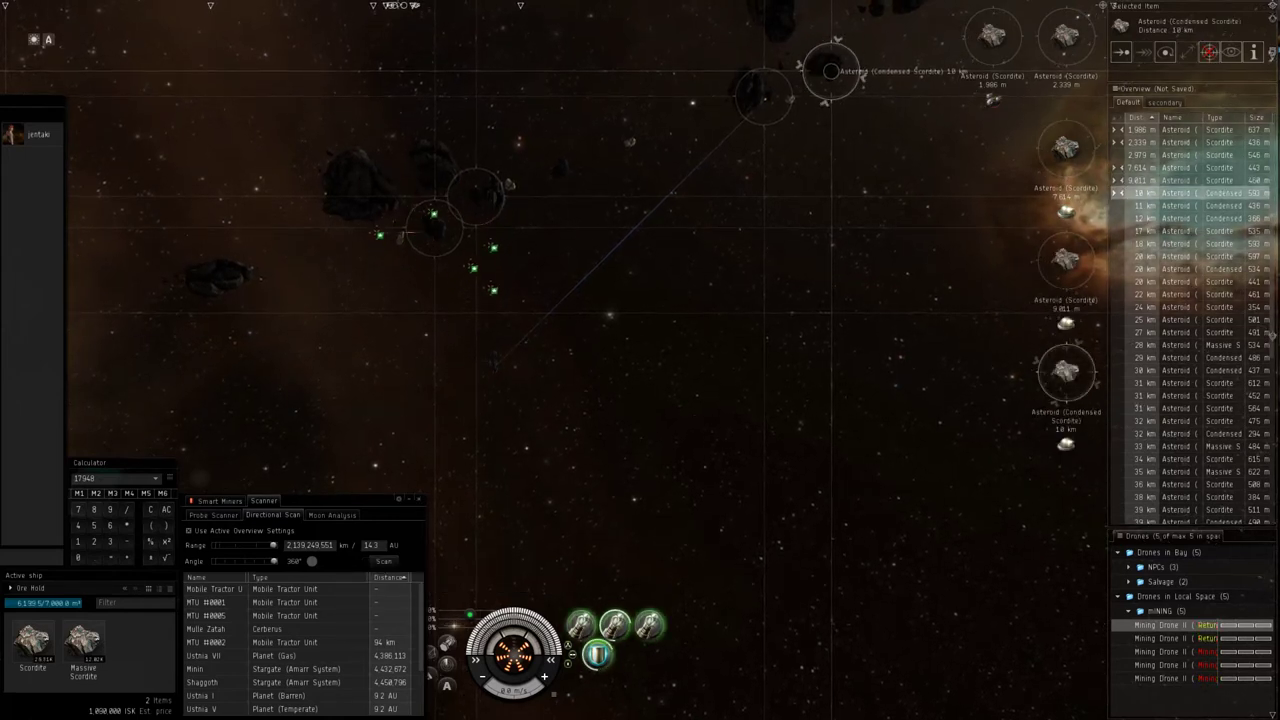
# Step: Jettison the Massive Scordite from the ore hold and add 6335 to the calculator's total
pyautogui.click(83, 645)
pyautogui.rightClick(98, 622)
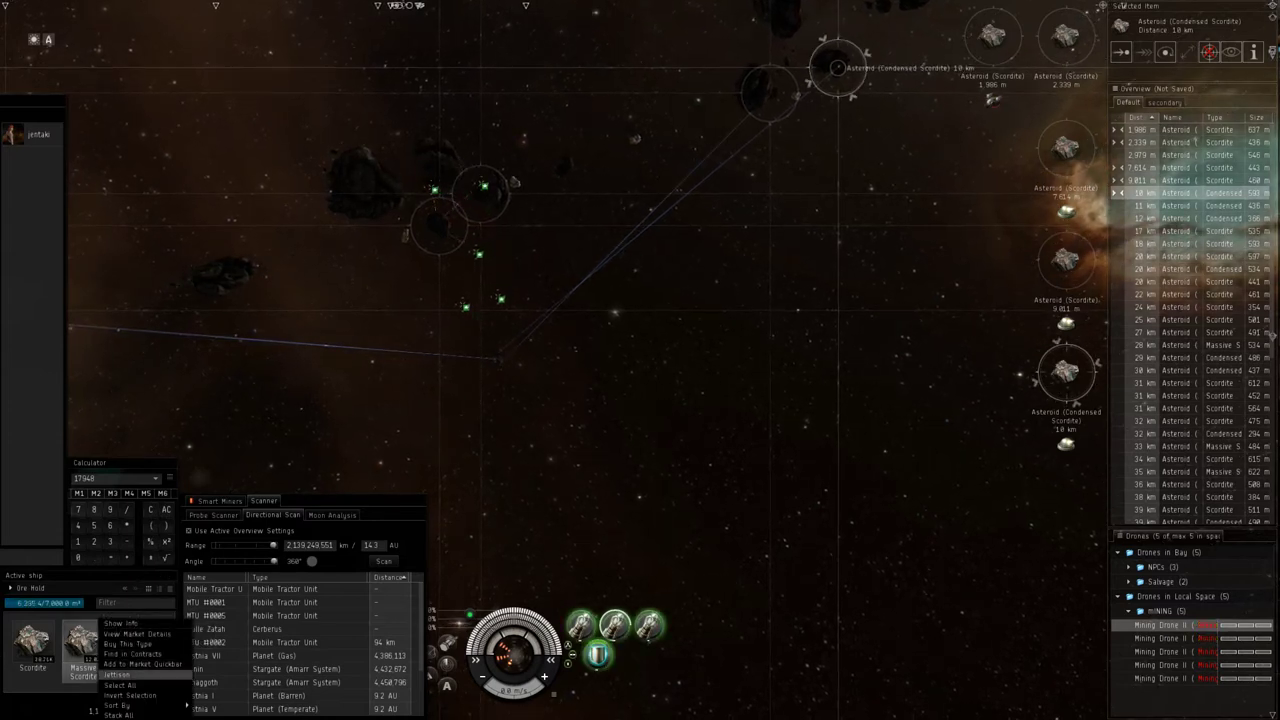
pyautogui.click(117, 674)
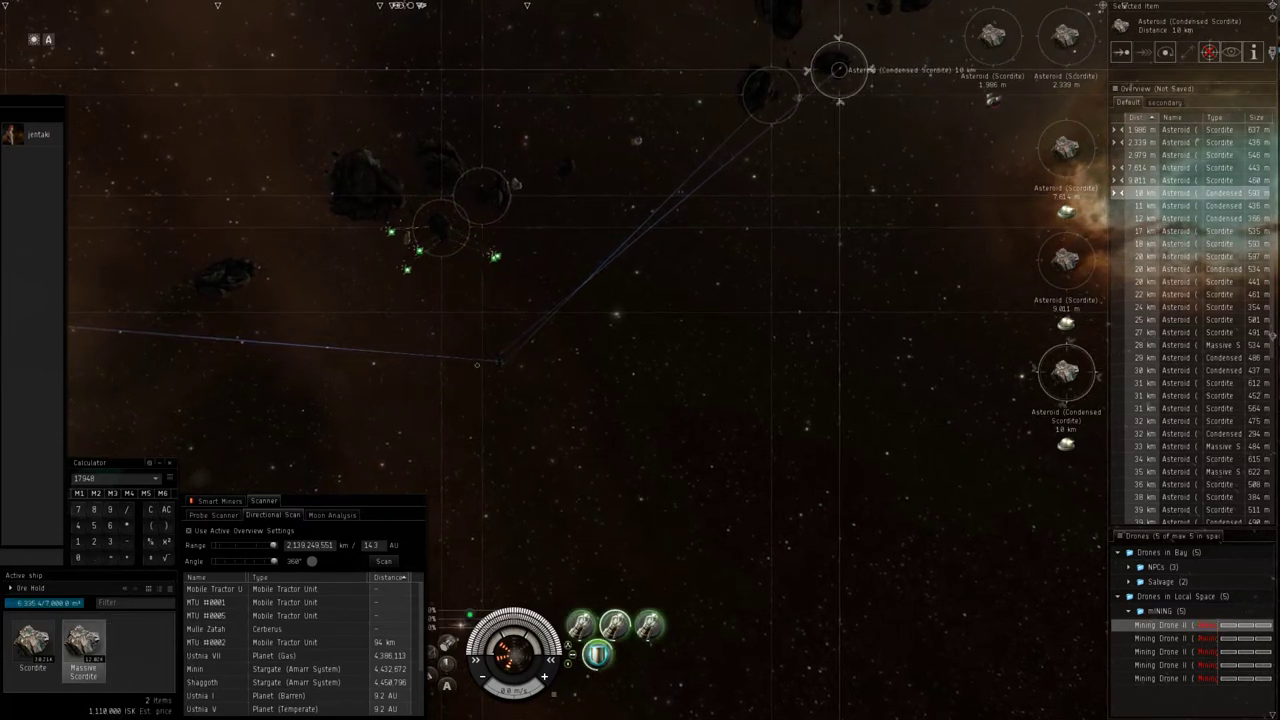
pyautogui.write('633')
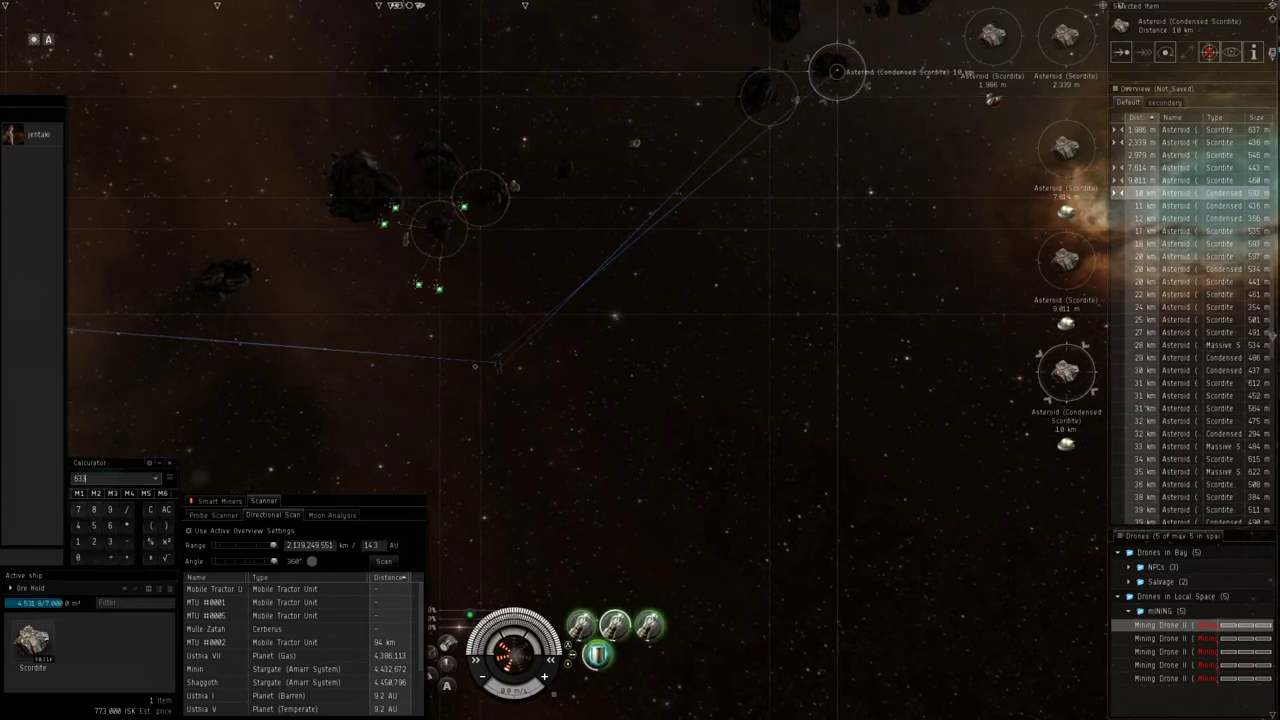
pyautogui.write('5')
pyautogui.press('Return')
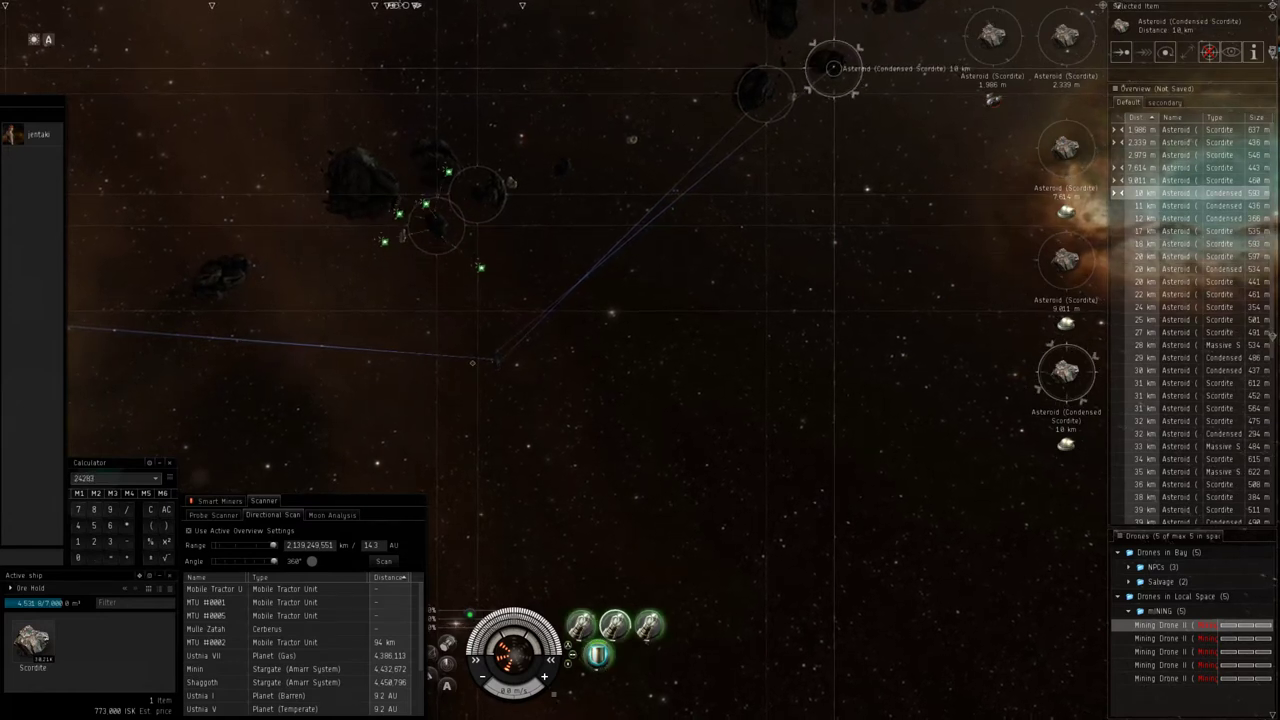
# Step: Try to jettison the remaining Scordite from the ore hold, and select the cargo container floating beside the ship
pyautogui.rightClick(46, 621)
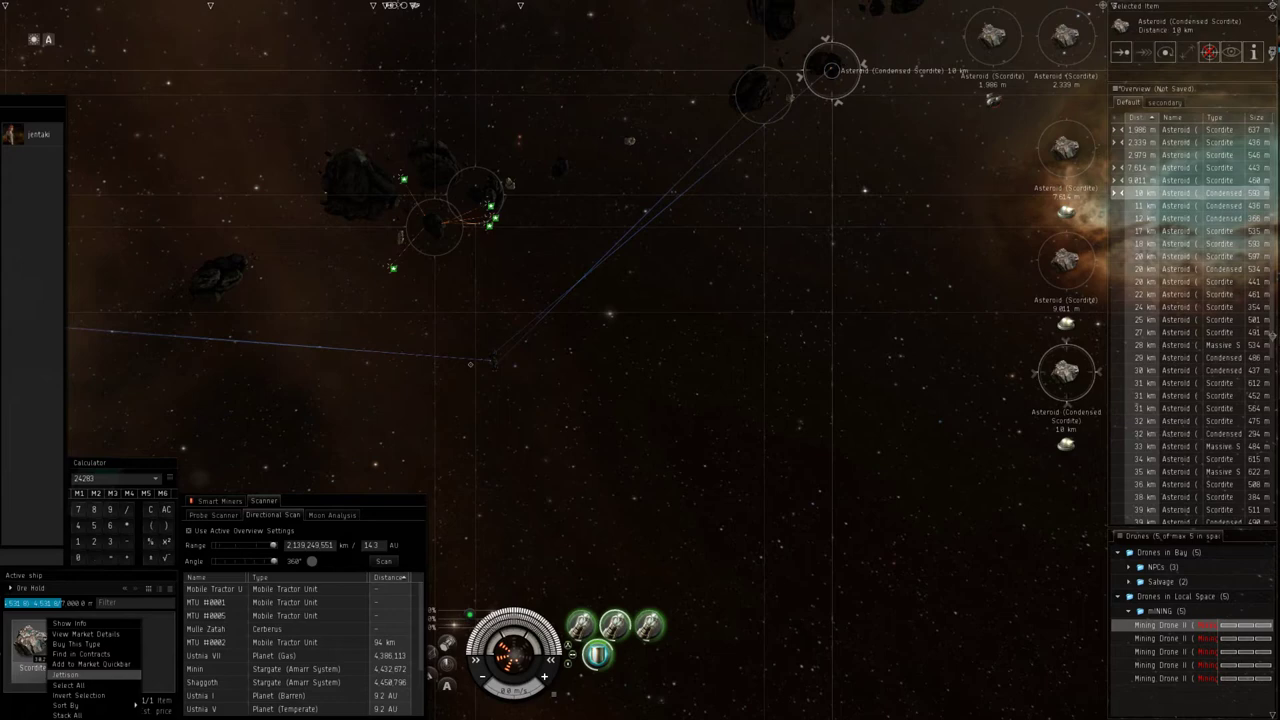
pyautogui.click(65, 675)
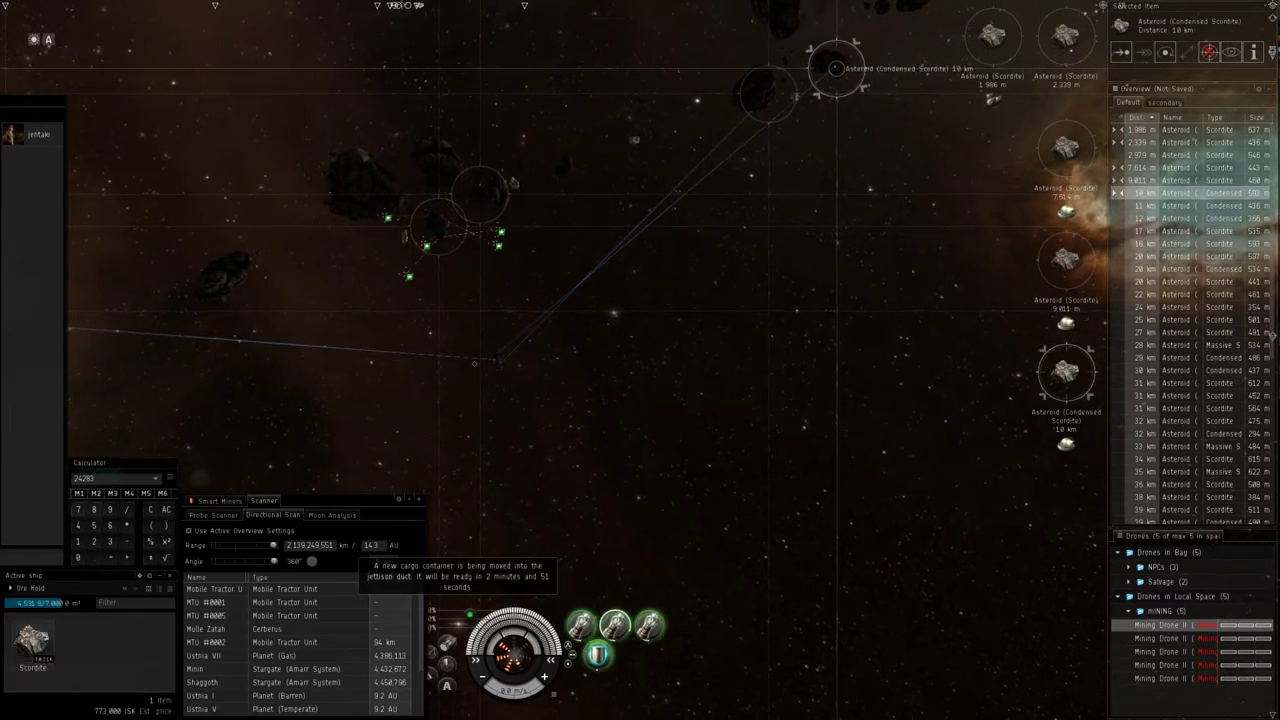
pyautogui.moveTo(640, 360); pyautogui.dragTo(760, 360)
pyautogui.click(475, 369)
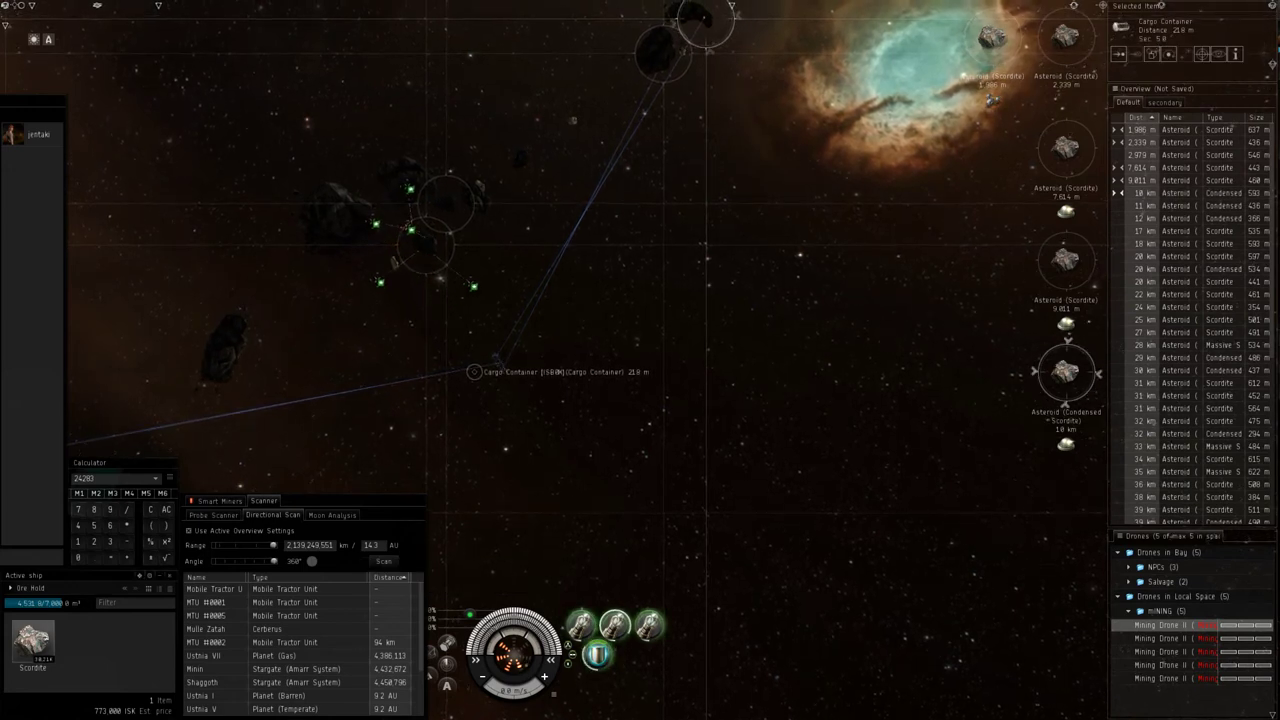
# Step: Open the cargo container floating beside the ship and transfer the Scordite from the ore hold into it
pyautogui.doubleClick(475, 371)
pyautogui.moveTo(33, 640); pyautogui.dragTo(828, 536)
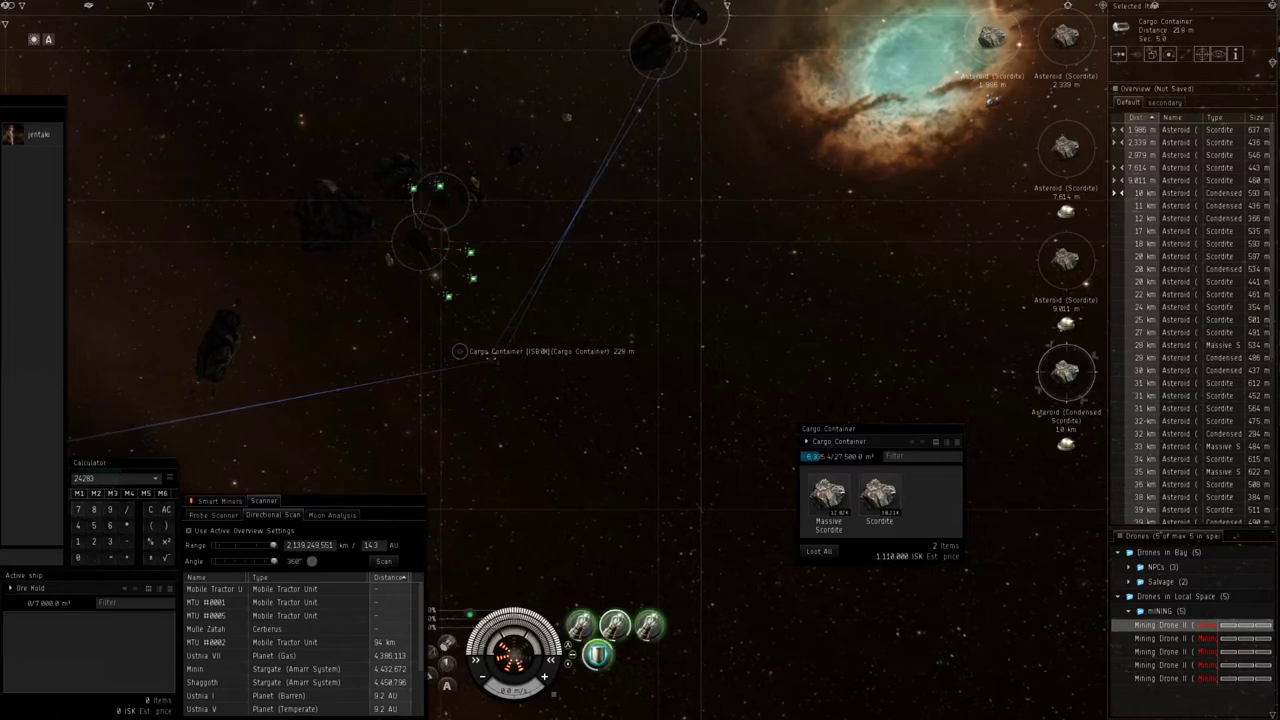
# Step: Switch to EVE Fitting Tool and compare the hitpoints and resistances of New Setup 1 with those of New Setup 1 copy 1
pyautogui.hotkey('alt', 'Tab')
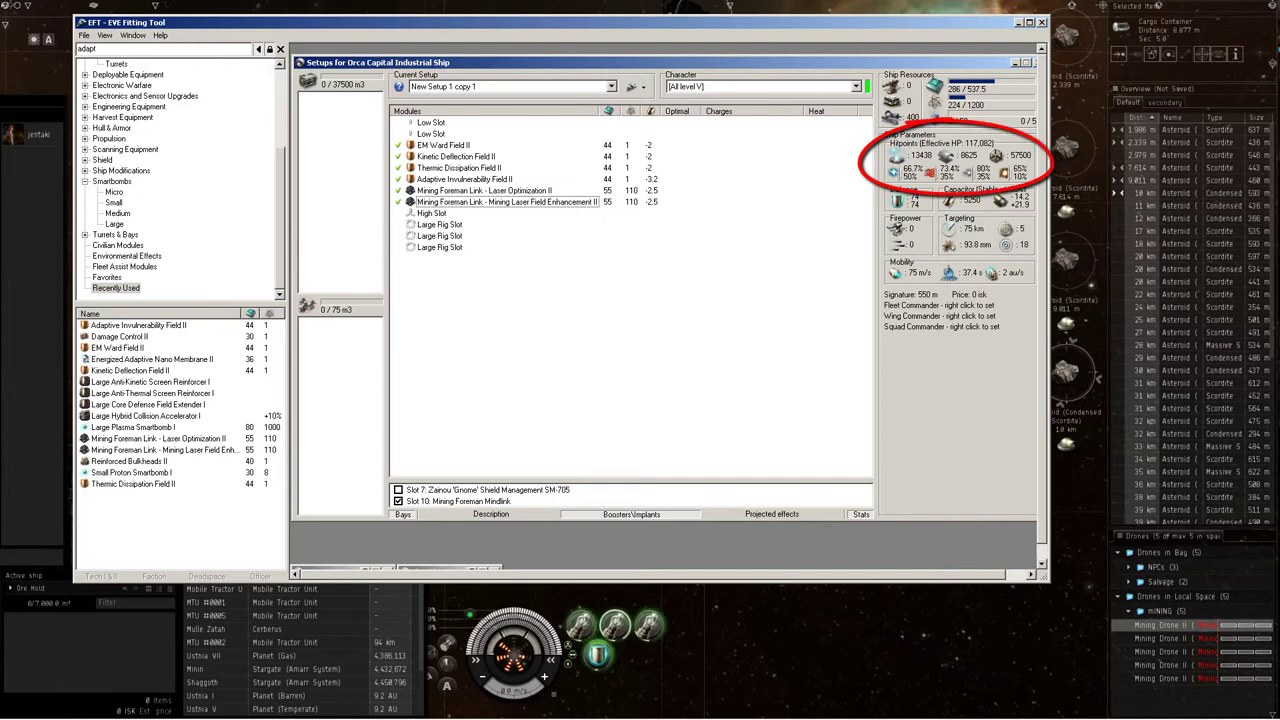
pyautogui.click(611, 86)
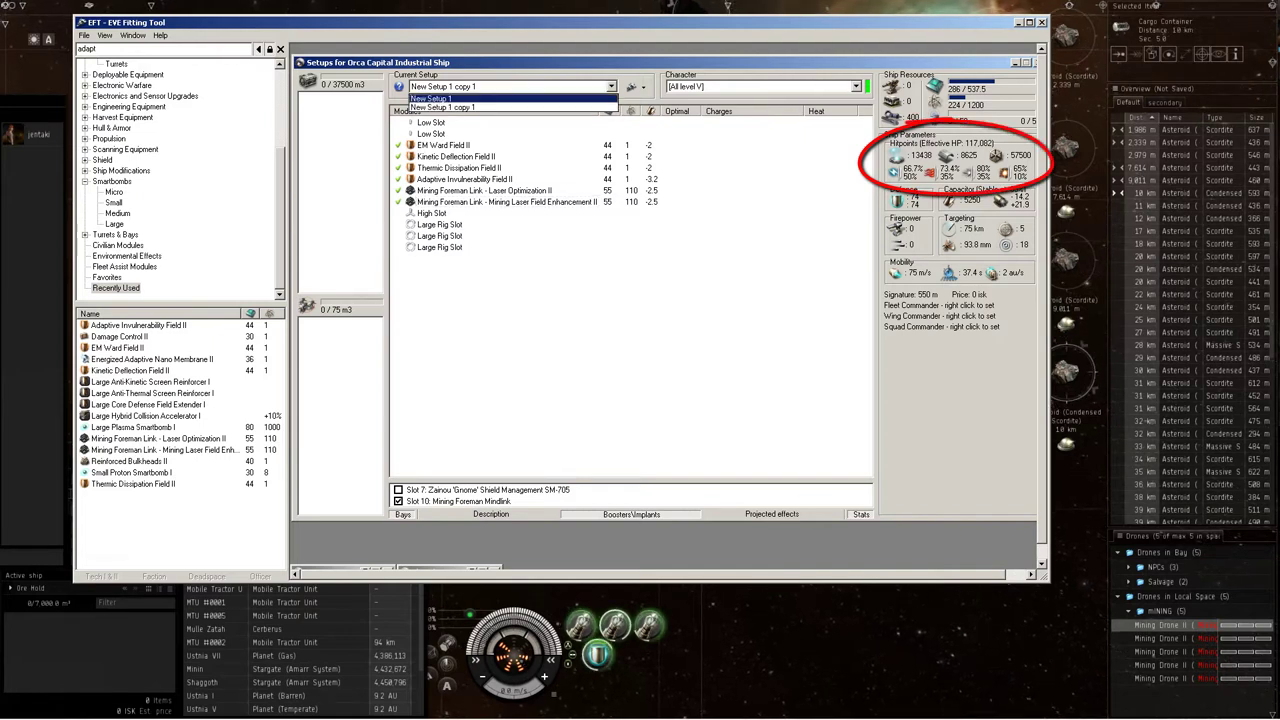
pyautogui.click(500, 98)
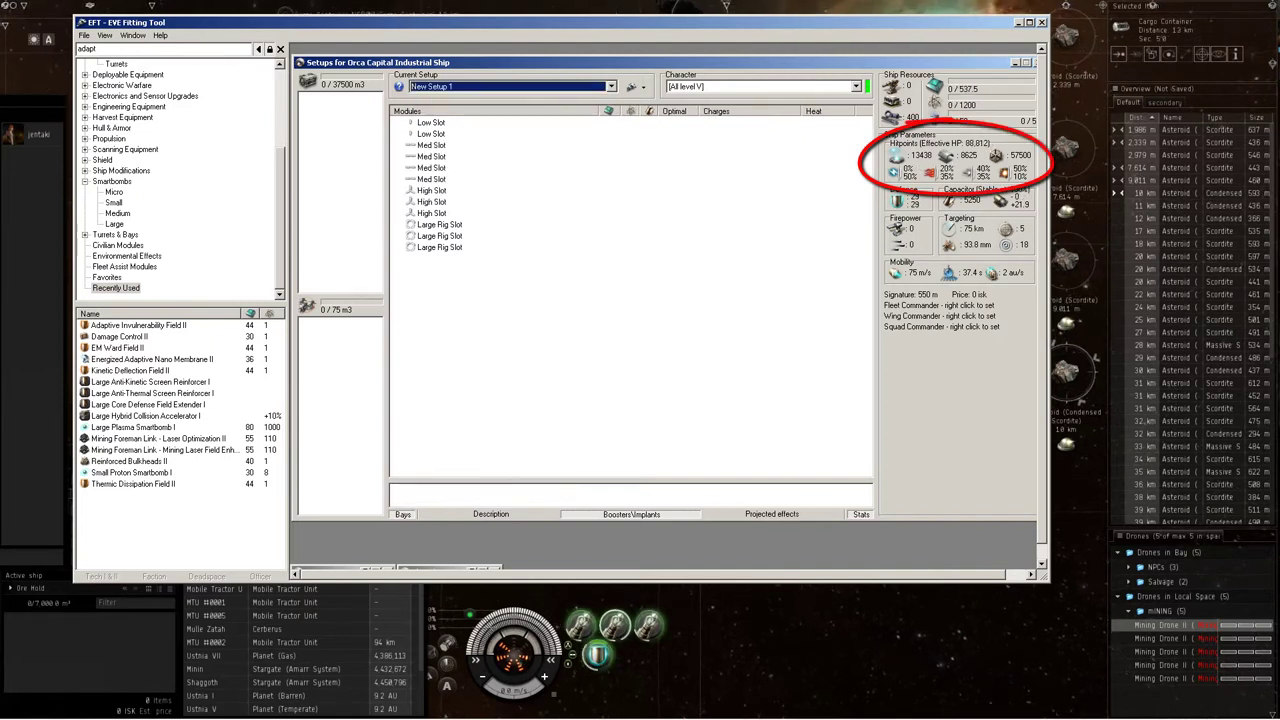
pyautogui.click(611, 86)
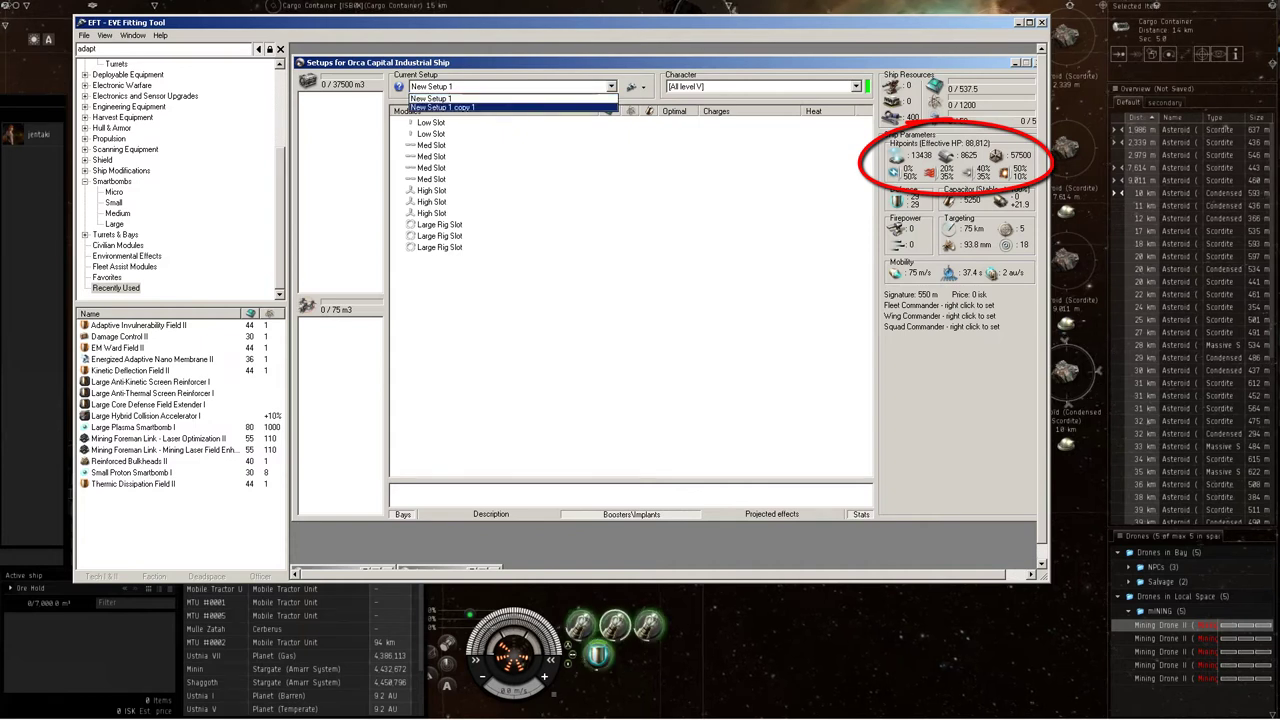
pyautogui.press('Return')
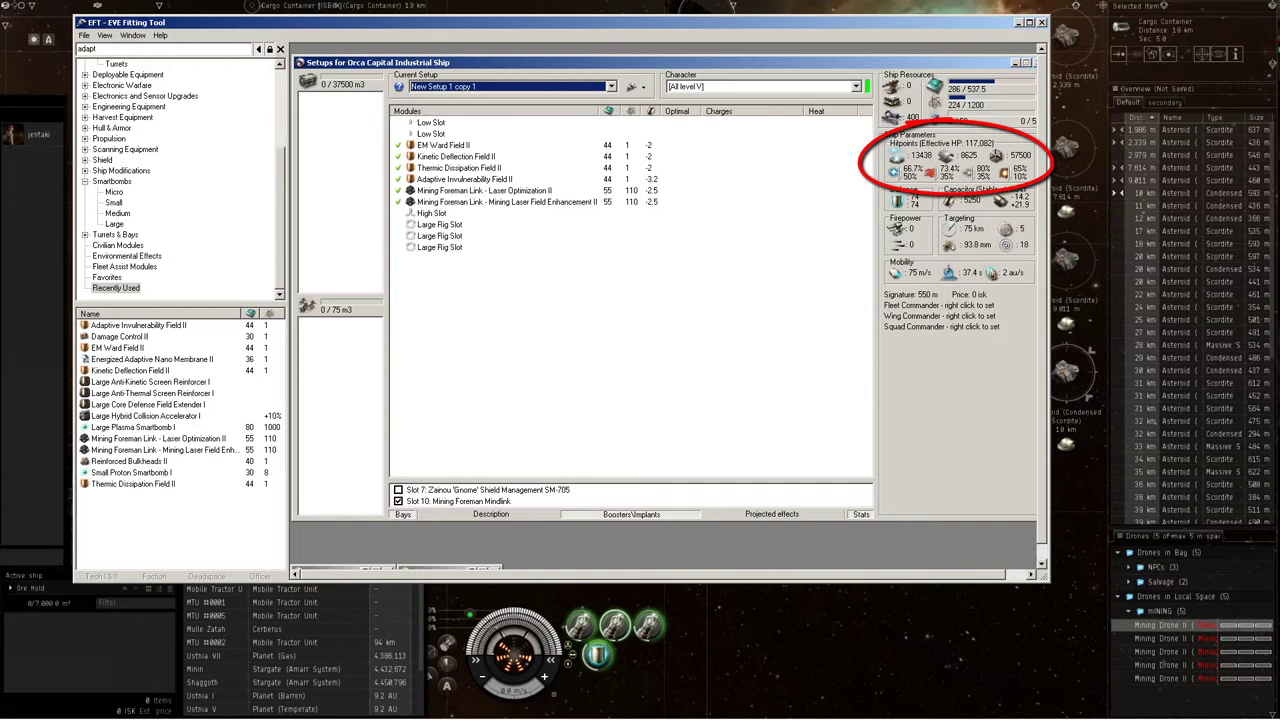
pyautogui.click(507, 201)
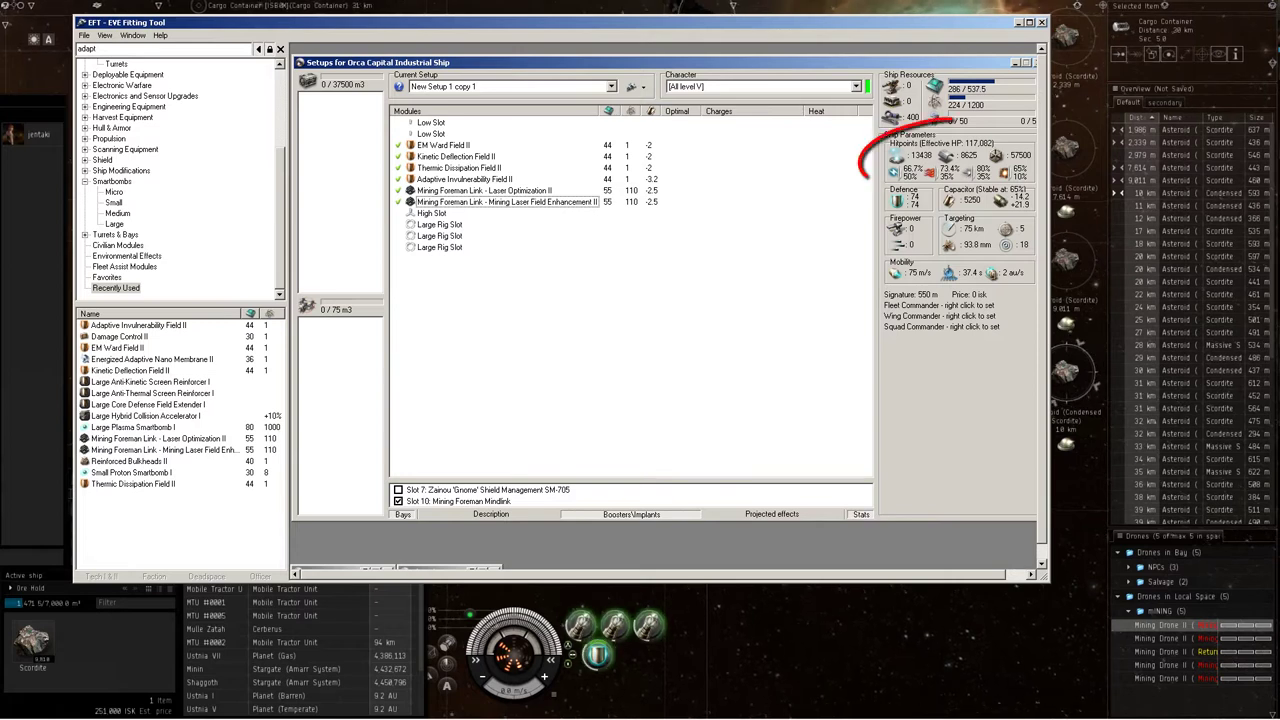
# Step: Overload the Adaptive Invulnerability Field II, Thermic Dissipation Field II, Kinetic Deflection Field II and EM Ward Field II
pyautogui.rightClick(398, 179)
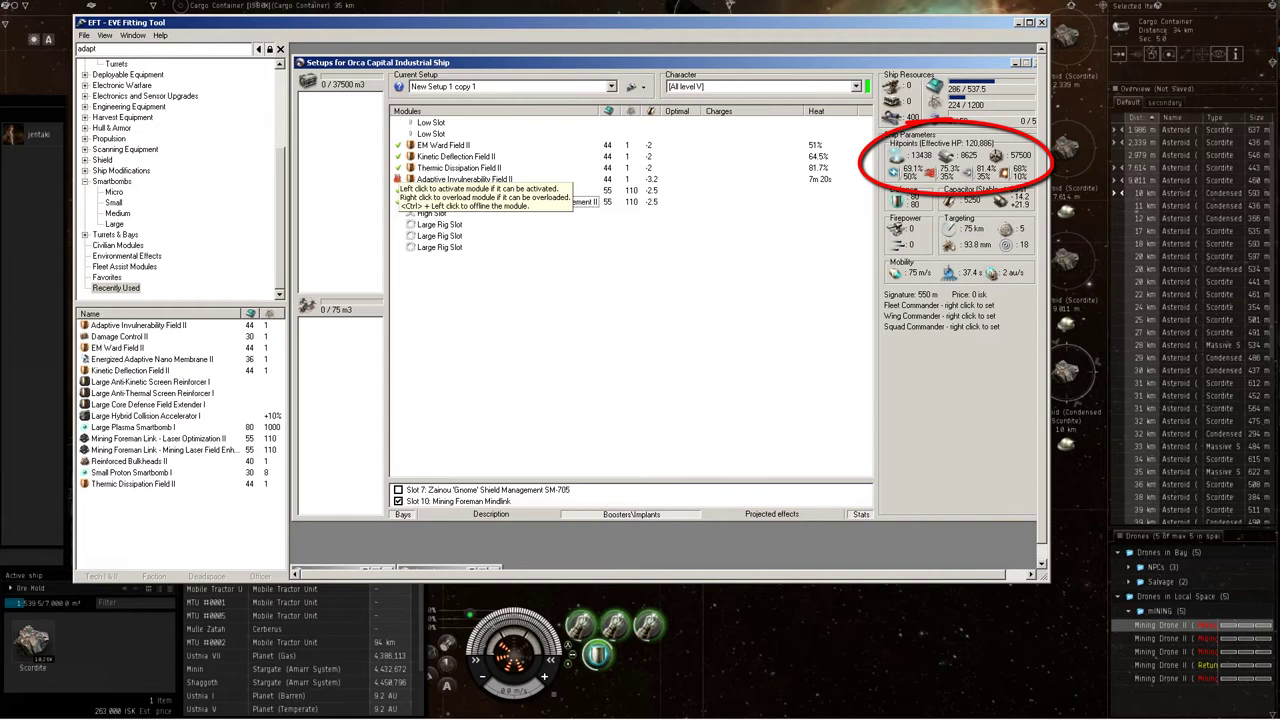
pyautogui.rightClick(398, 168)
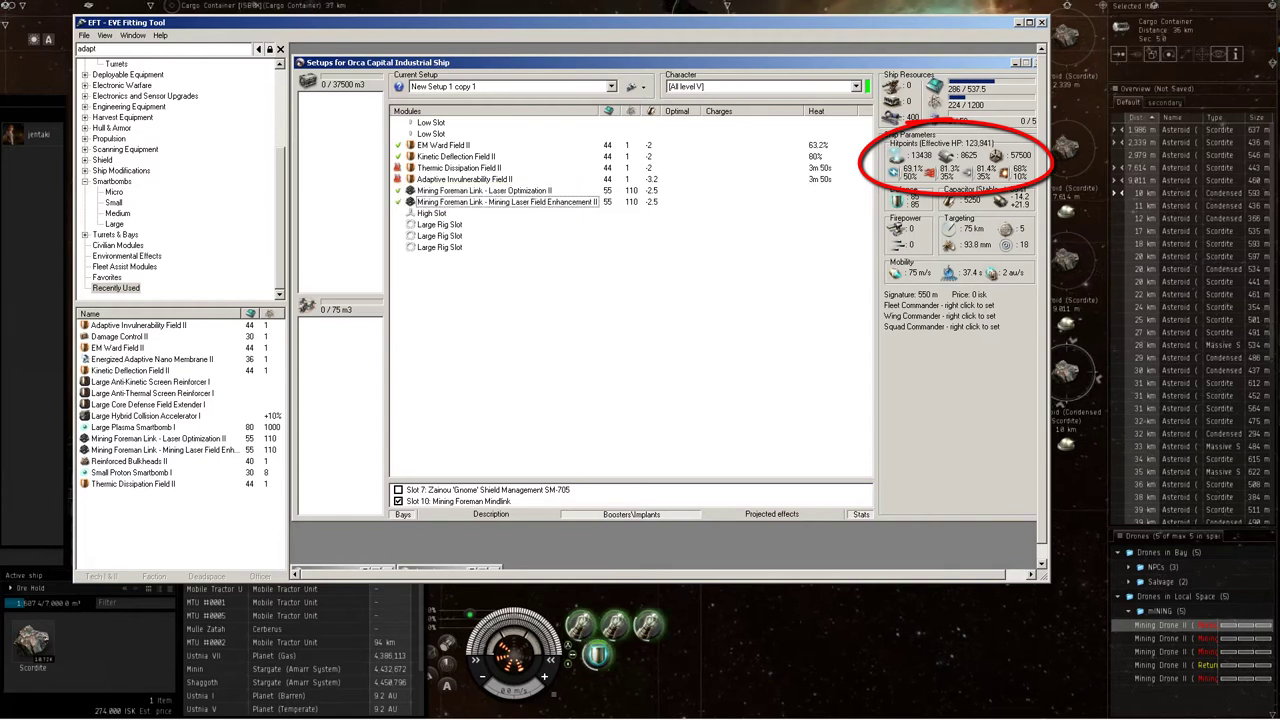
pyautogui.rightClick(398, 156)
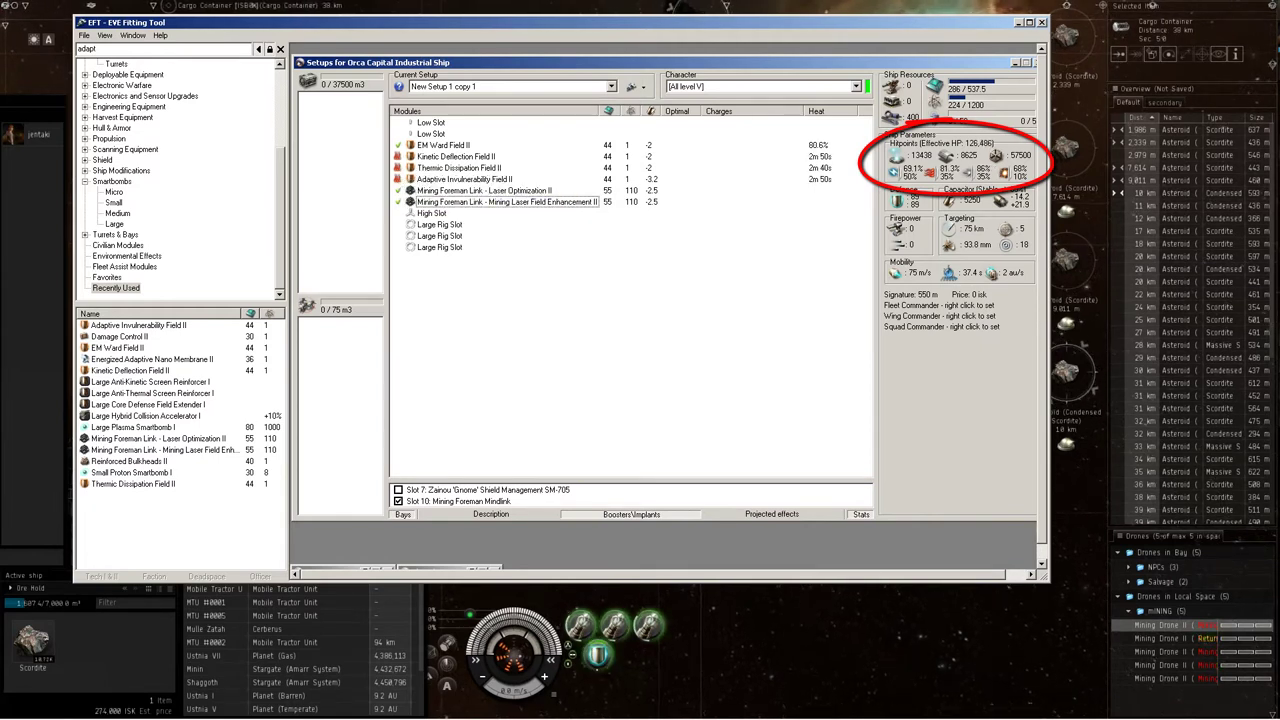
pyautogui.rightClick(398, 145)
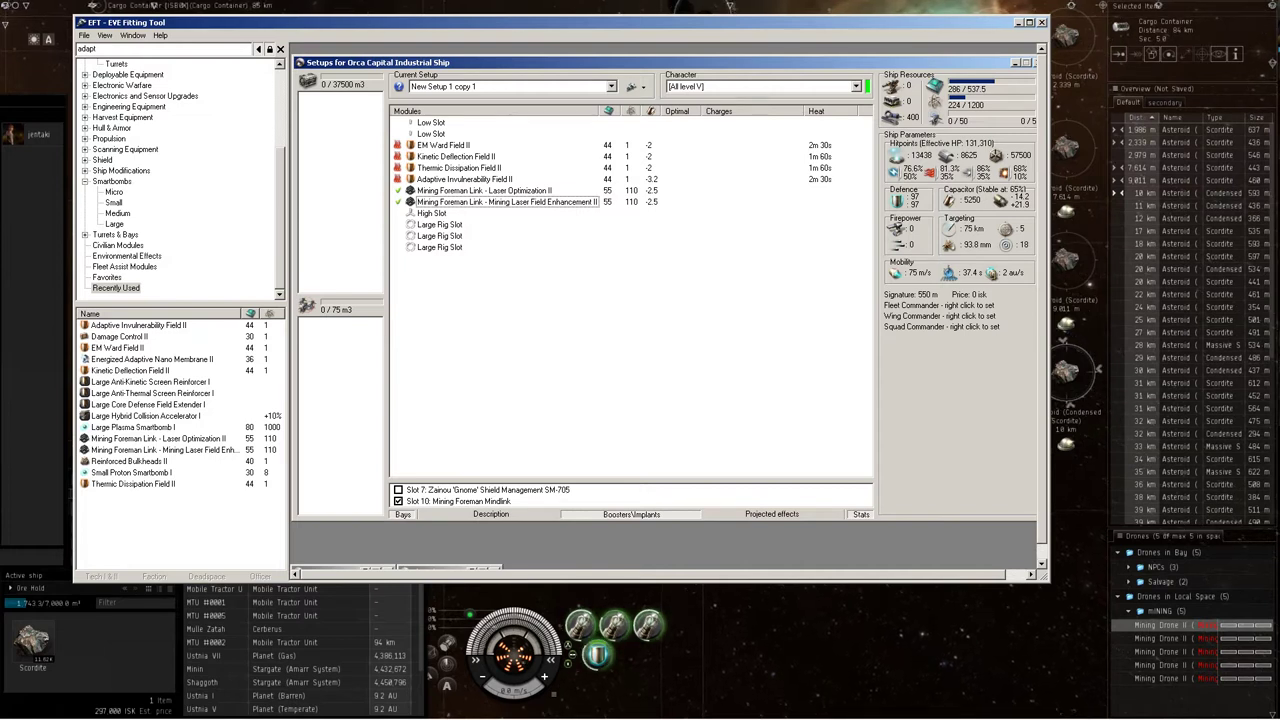
# Step: Fit Damage Control II in a low slot of New Setup 1 copy 1 and check its effect on the ship's hitpoints
pyautogui.click(119, 336)
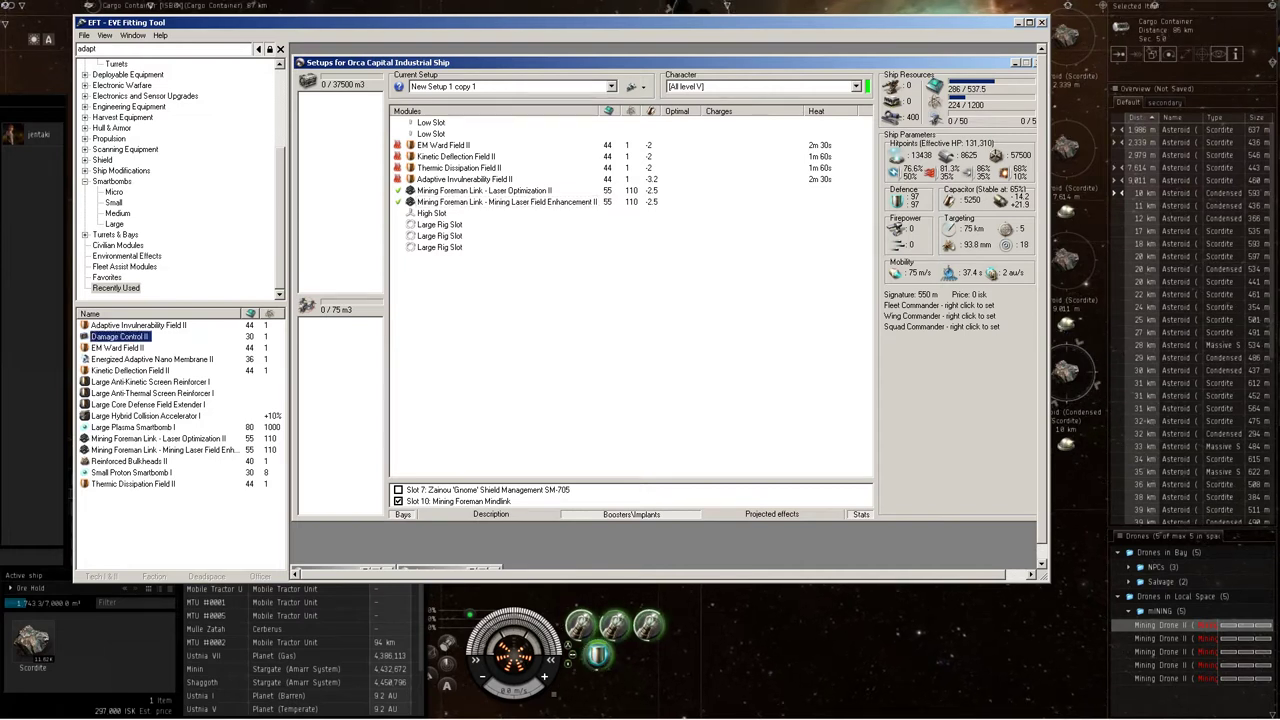
pyautogui.doubleClick(119, 336)
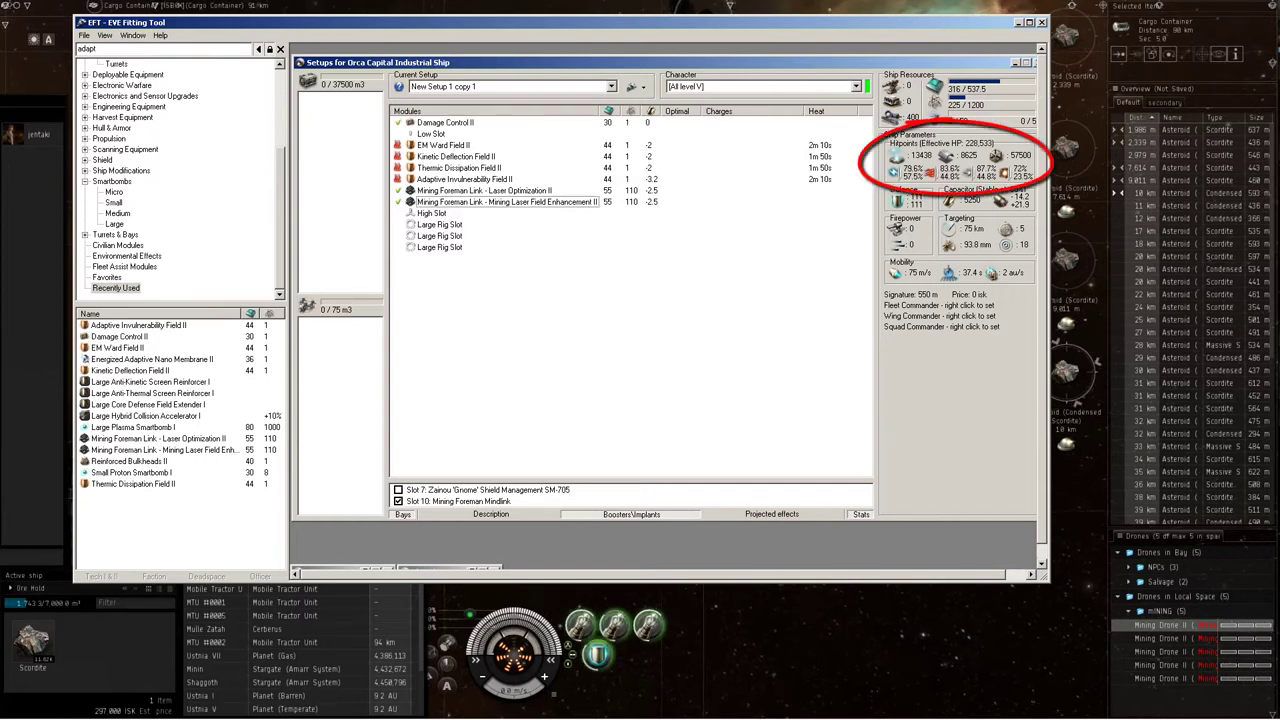
pyautogui.click(397, 122)
pyautogui.click(398, 122)
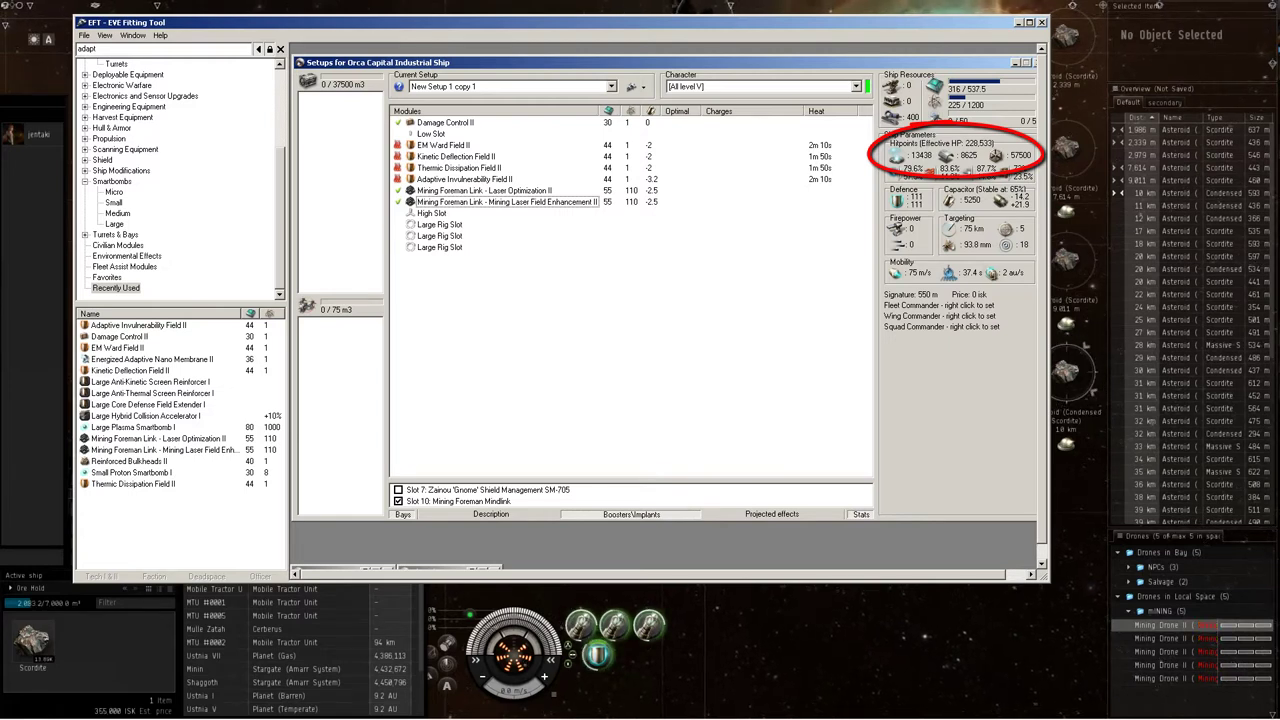
pyautogui.moveTo(1018, 155)
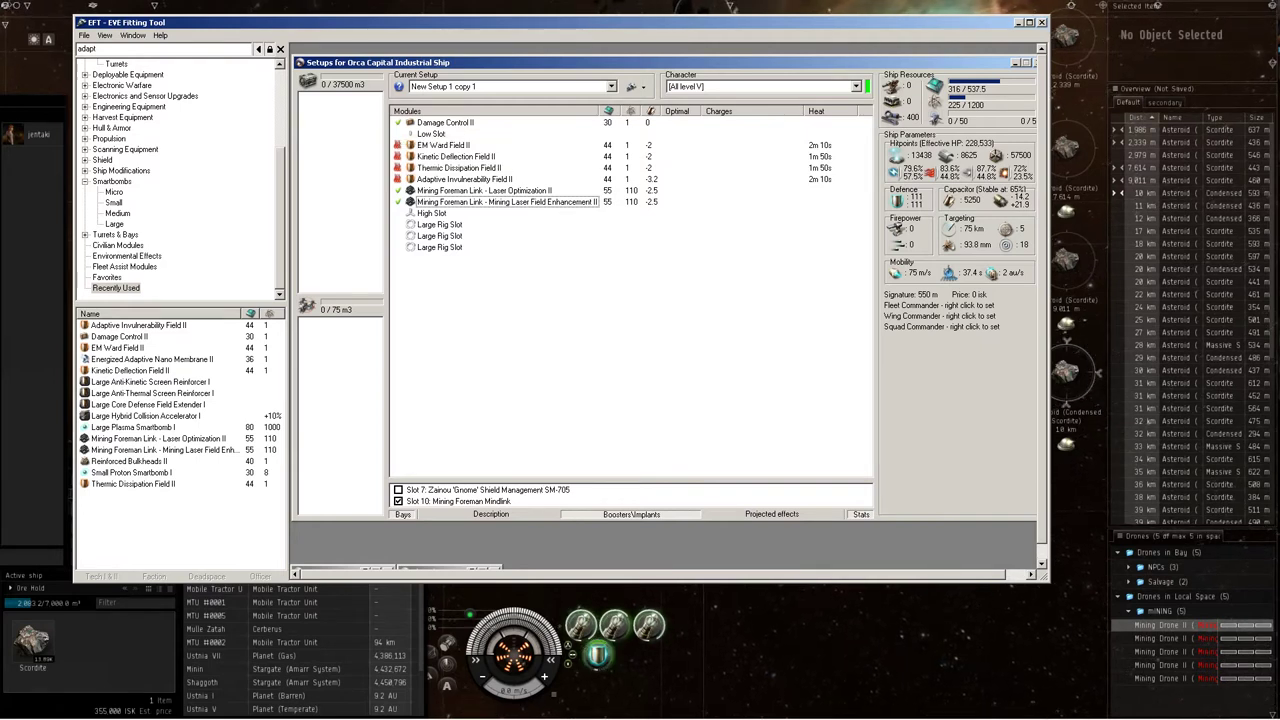
# Step: Fit Damage Control II to the empty New Setup 1, deactivating and reactivating it to compare the effective hitpoints
pyautogui.click(610, 86)
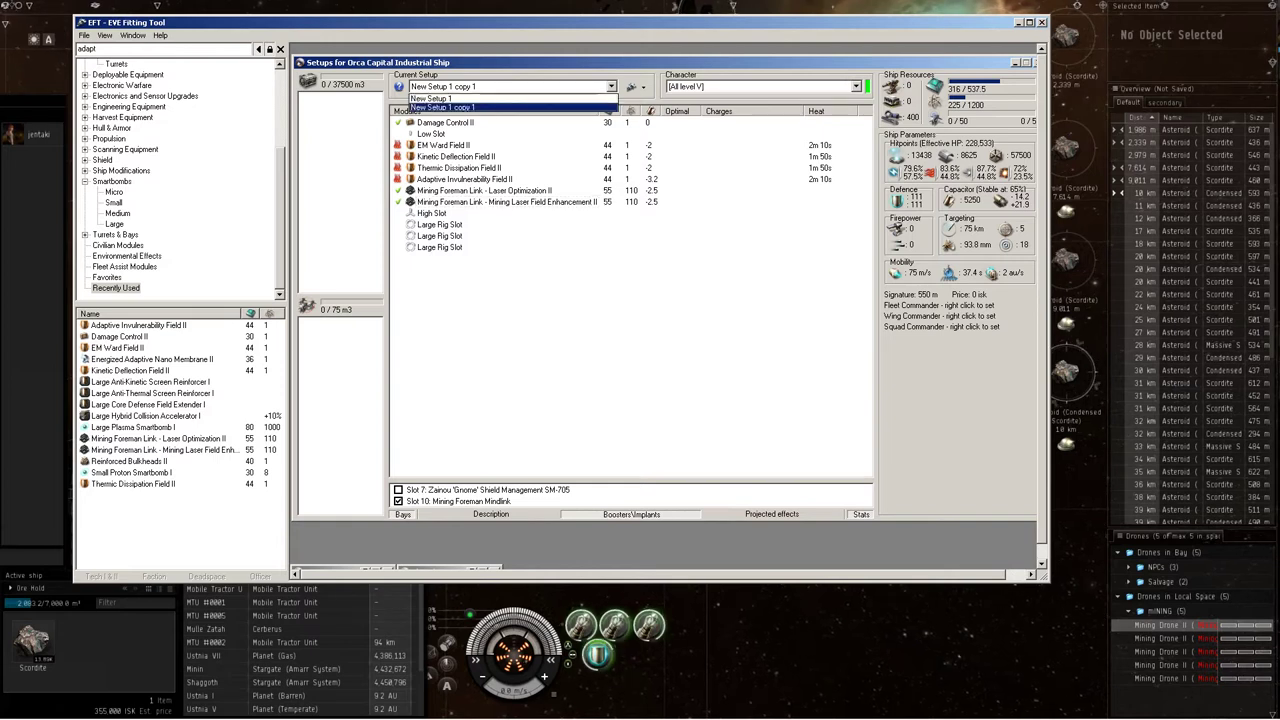
pyautogui.click(508, 98)
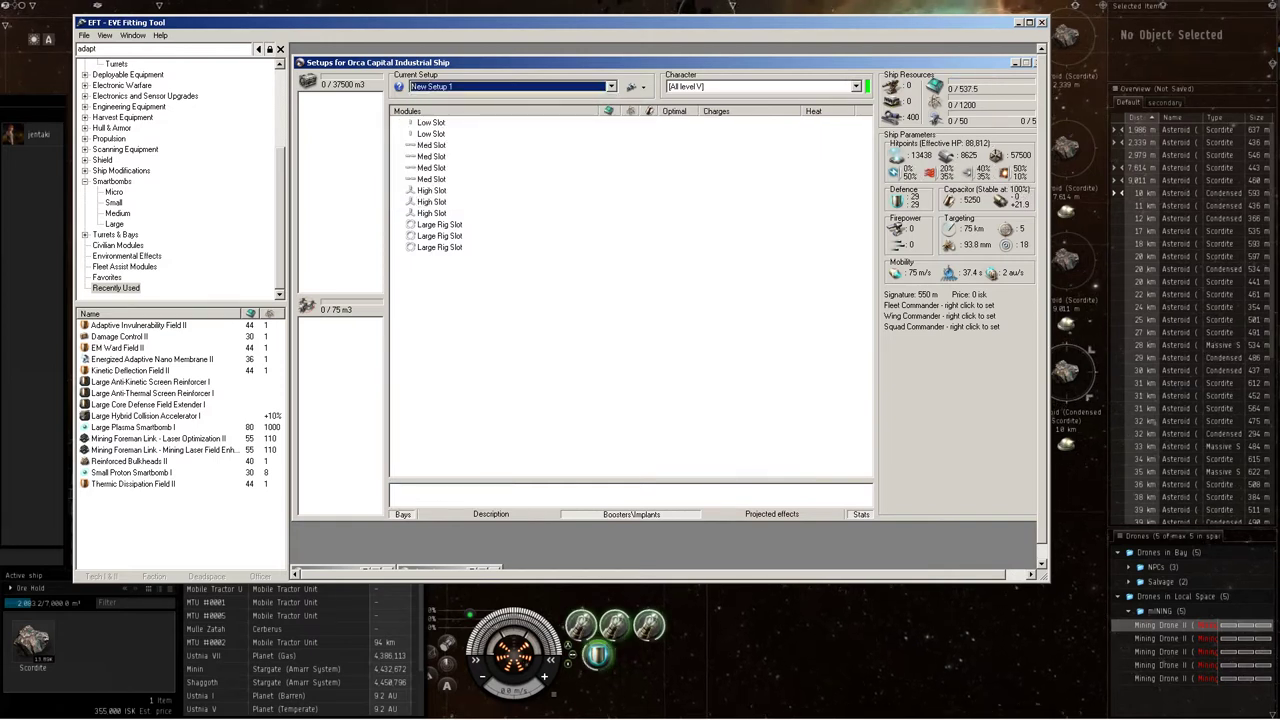
pyautogui.doubleClick(119, 336)
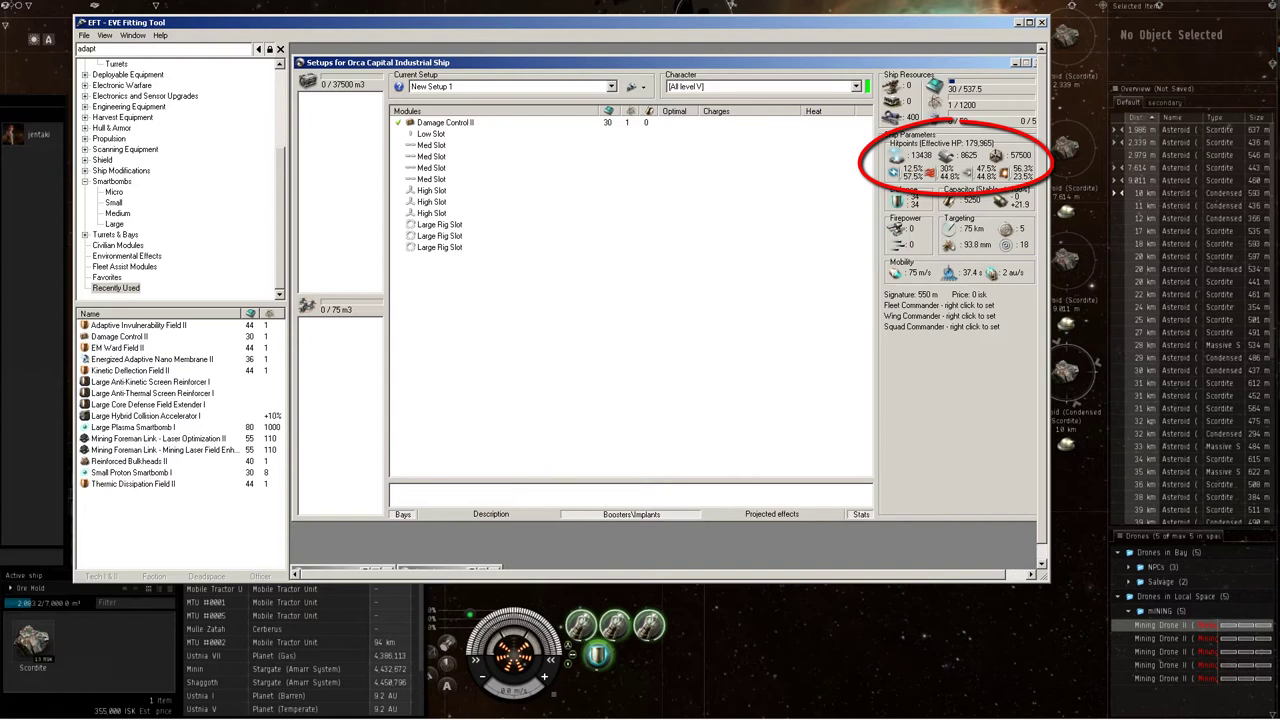
pyautogui.click(398, 122)
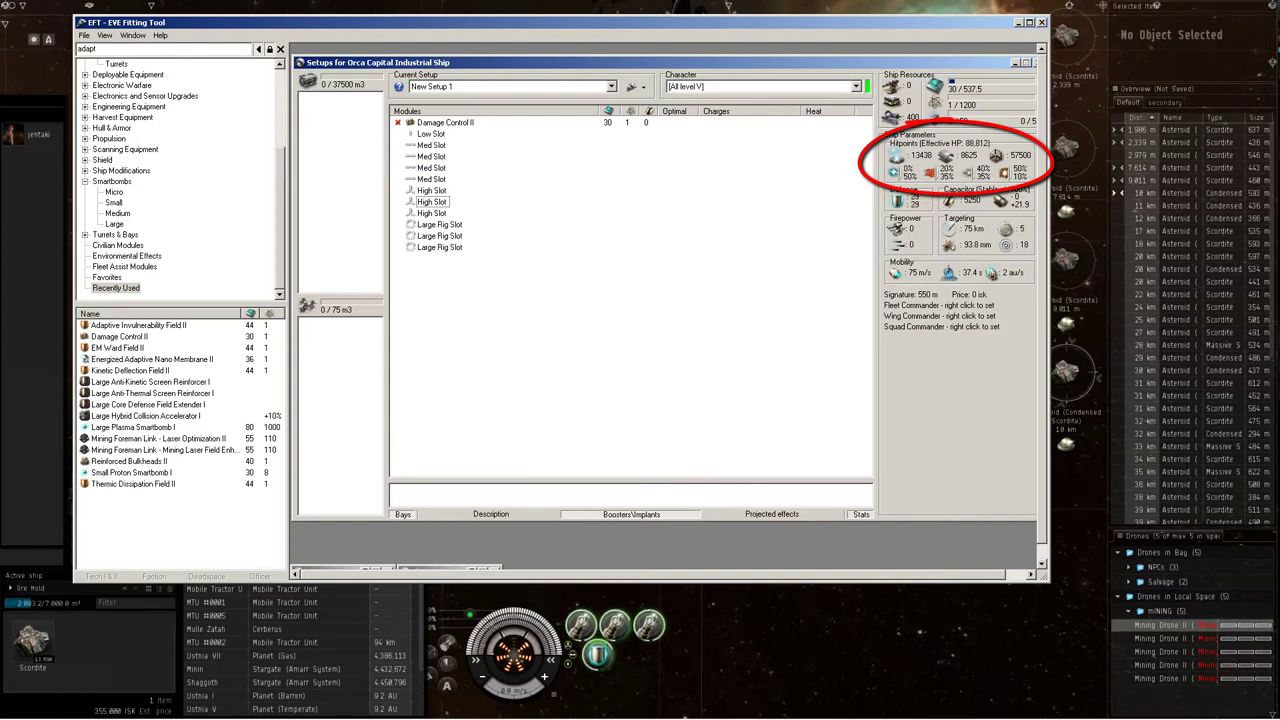
pyautogui.click(398, 122)
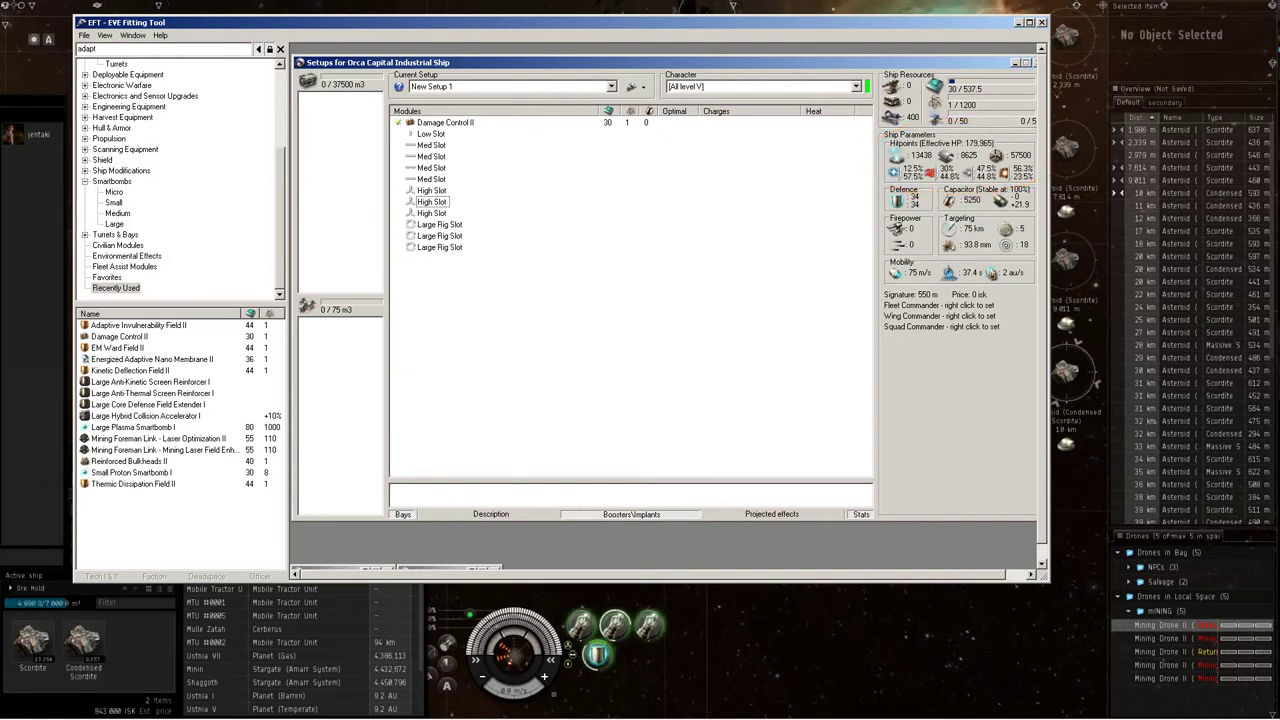
# Step: Check the skill requirements of the fitted Damage Control II, close its info, and shift the Orca setup window slightly
pyautogui.rightClick(462, 122)
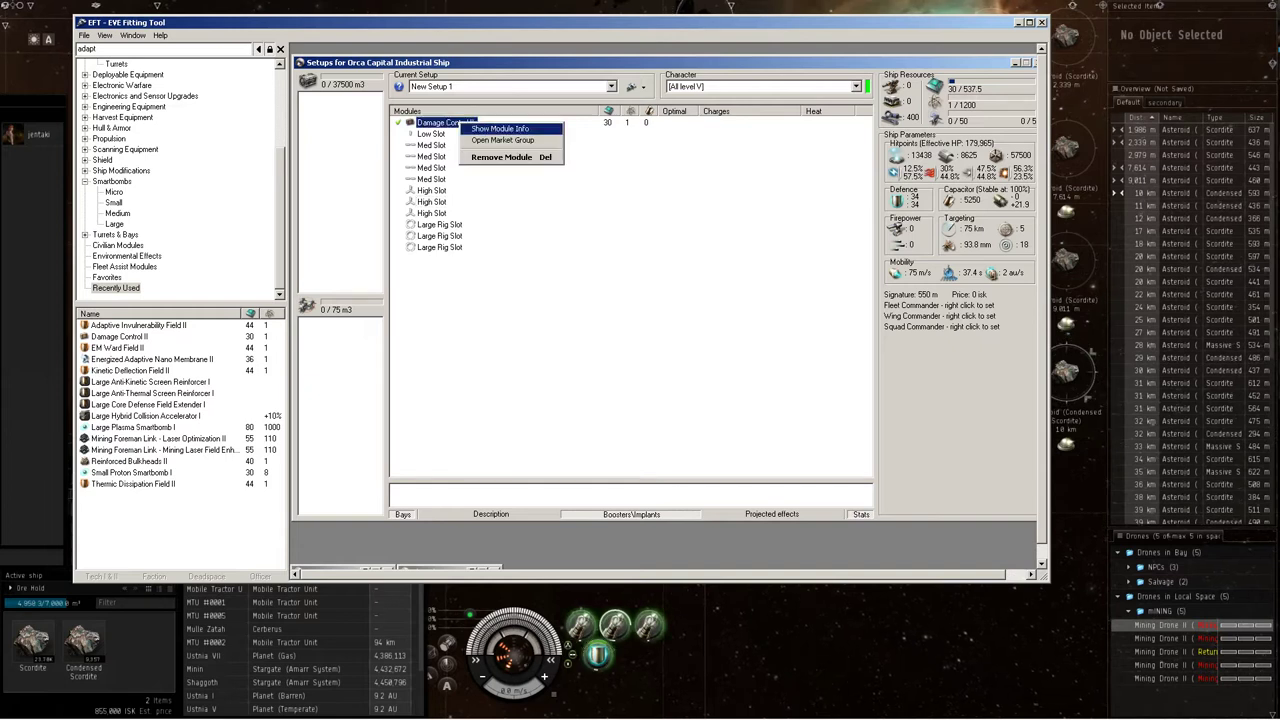
pyautogui.click(490, 128)
pyautogui.click(463, 108)
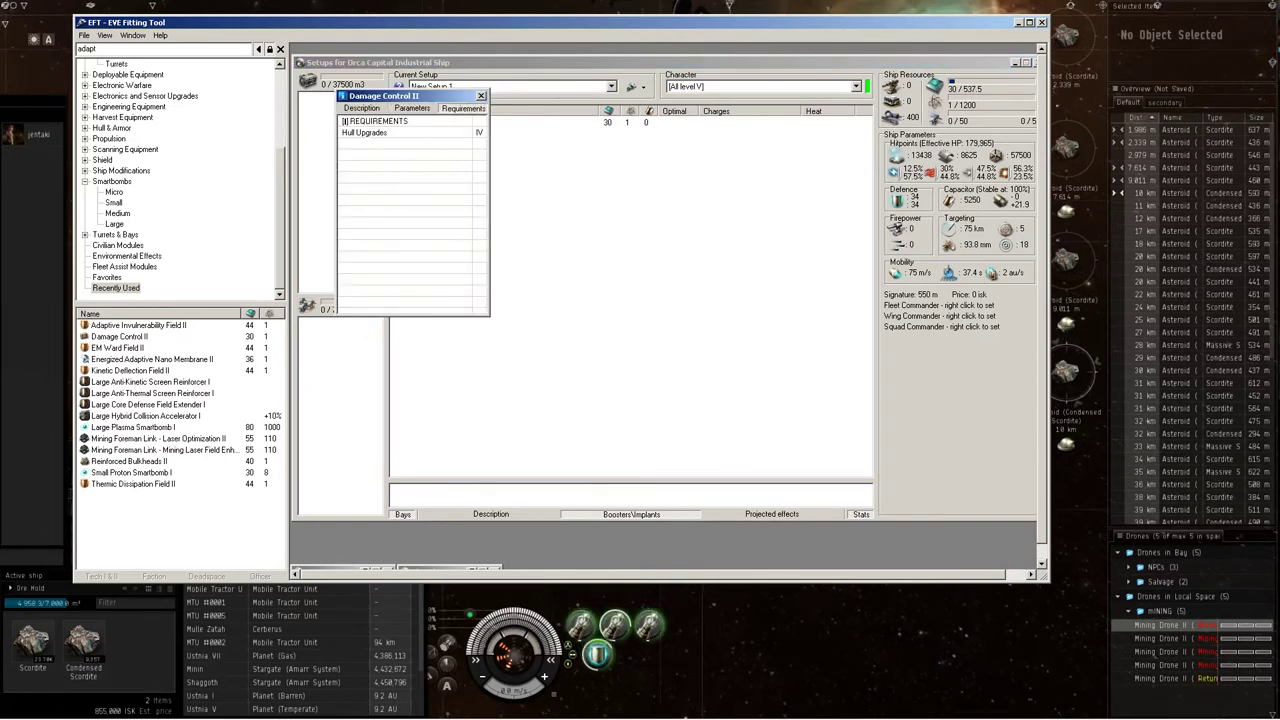
pyautogui.click(481, 95)
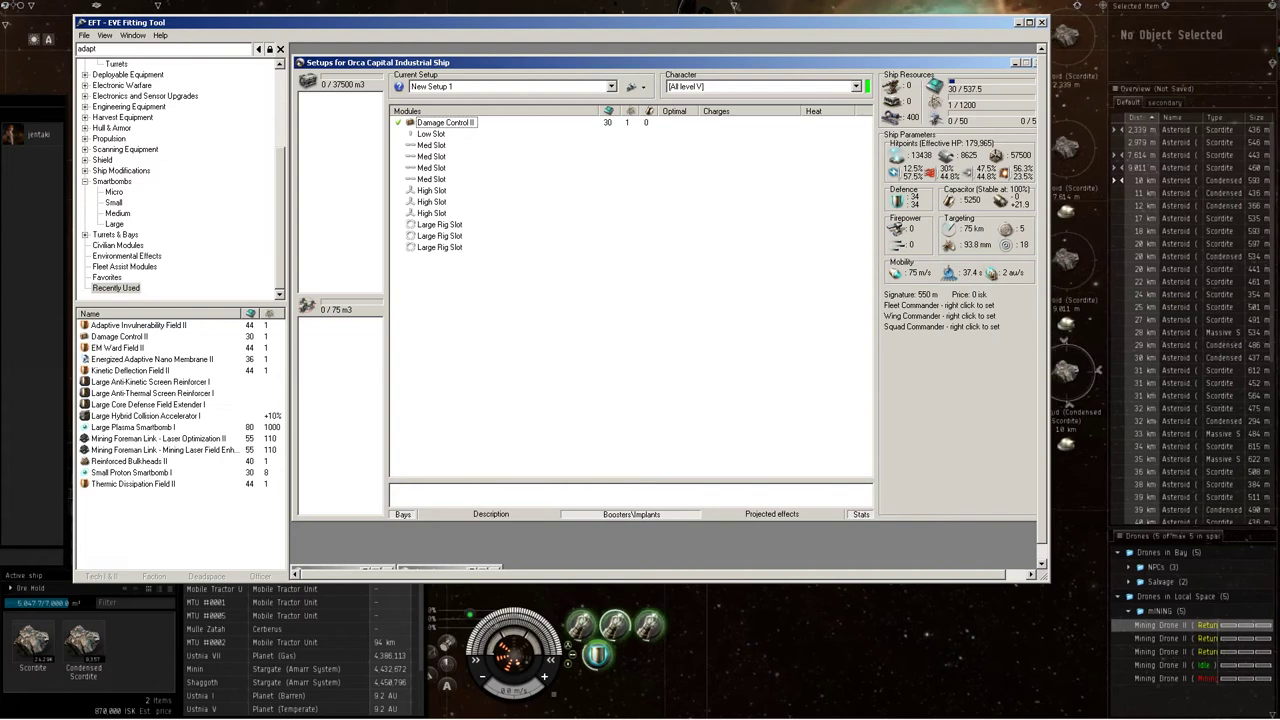
pyautogui.moveTo(660, 62); pyautogui.dragTo(637, 65)
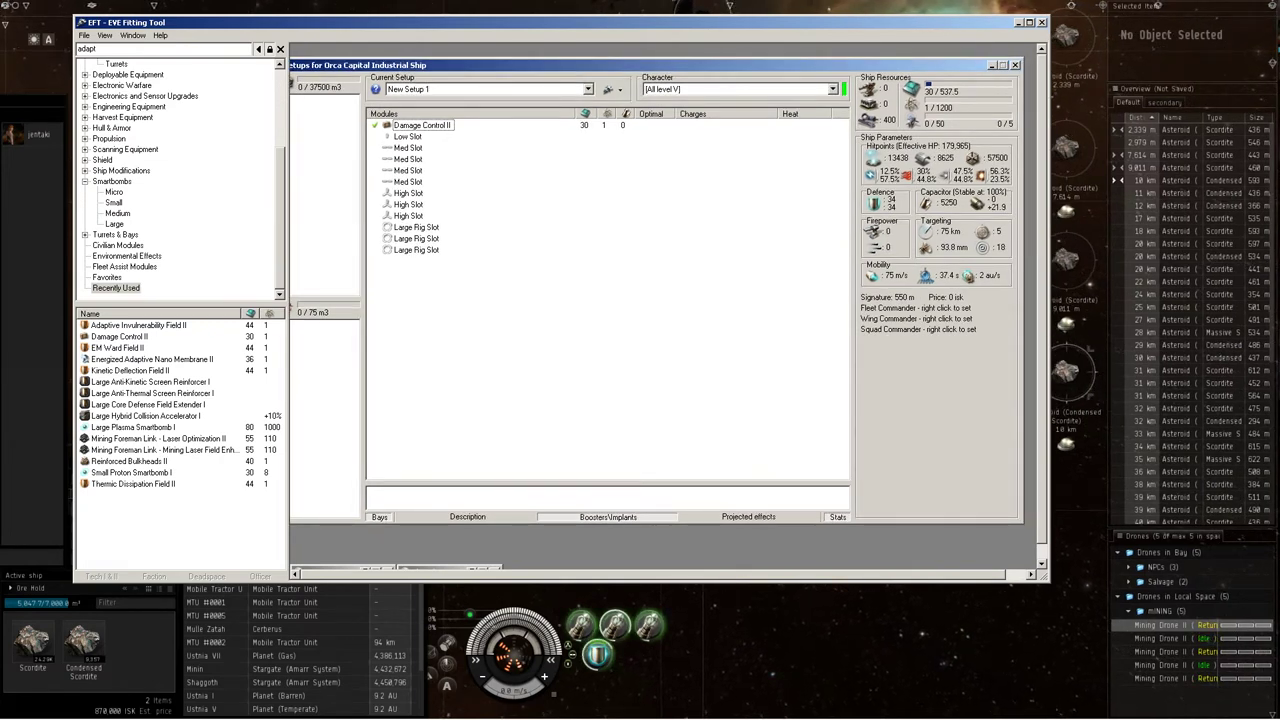
# Step: Switch to EVE Online, lock the 11 km and 12 km Condensed Scordite, and set the mining drones to mine the 2,339 m Scordite repeatedly
pyautogui.hotkey('alt', 'Tab')
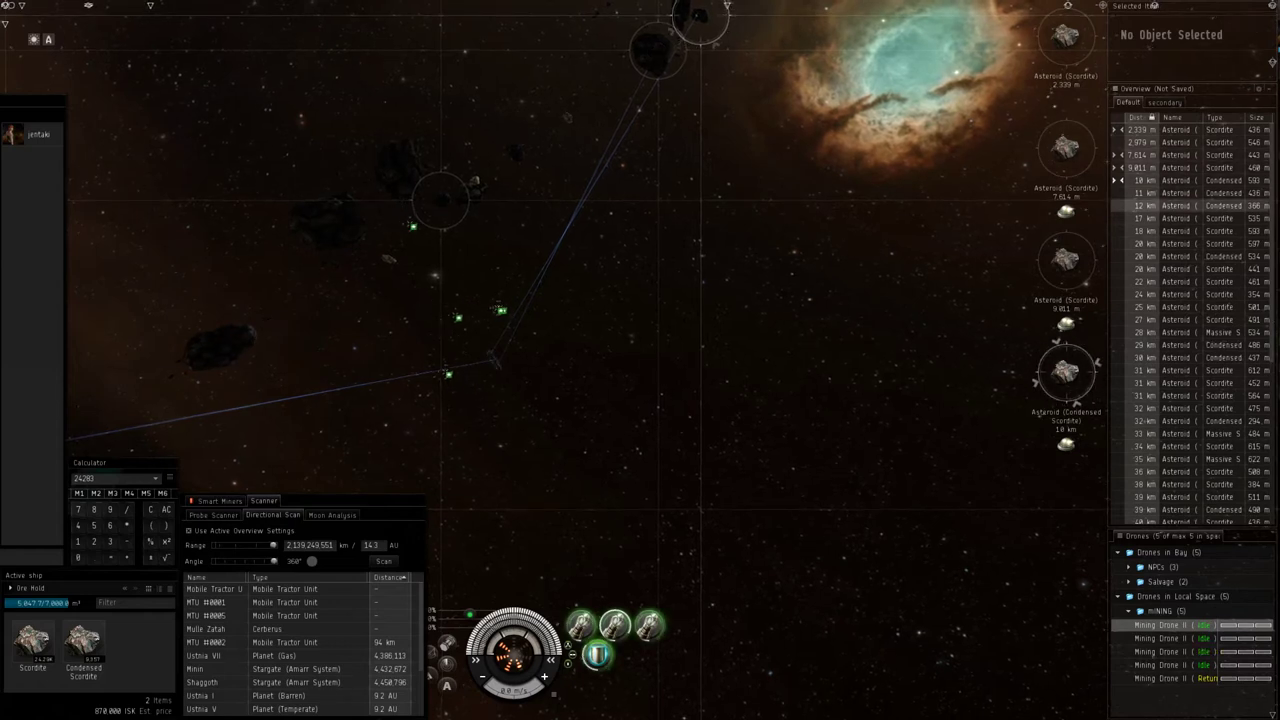
pyautogui.keyDown('ctrl'); pyautogui.click(1190, 193); pyautogui.keyUp('ctrl')
pyautogui.keyDown('ctrl'); pyautogui.click(1190, 205); pyautogui.keyUp('ctrl')
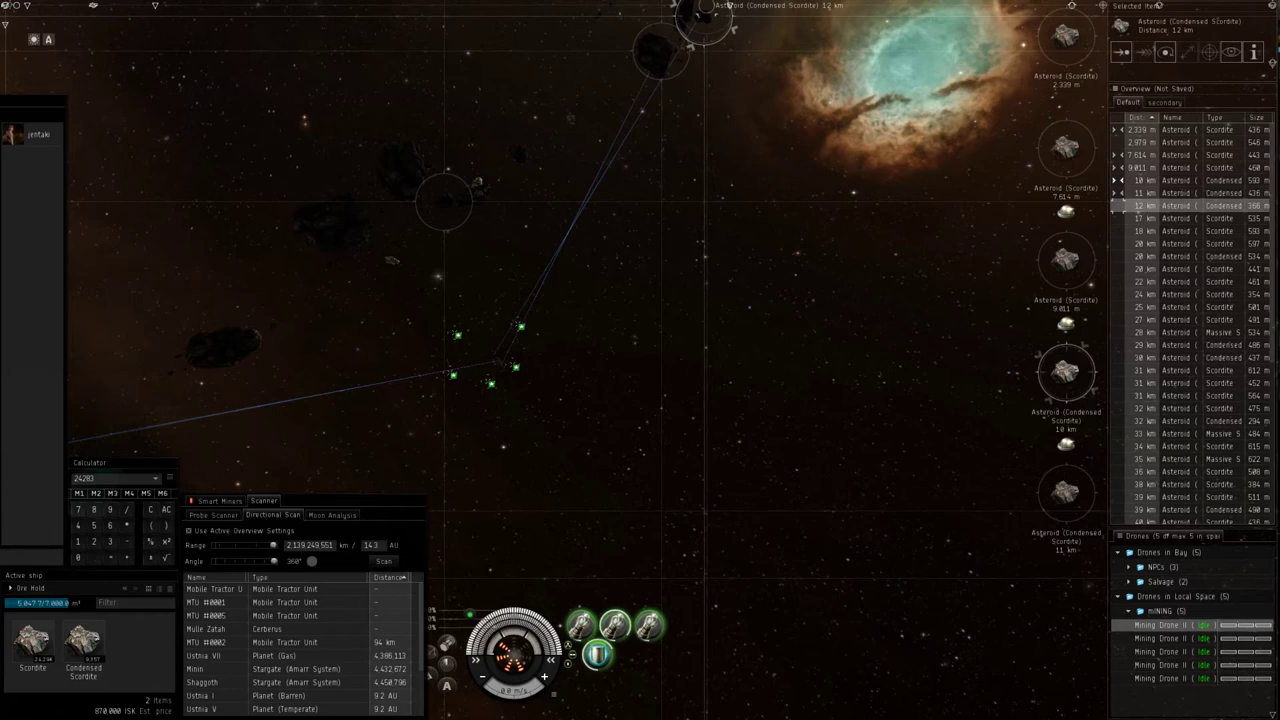
pyautogui.click(1180, 130)
pyautogui.rightClick(1165, 611)
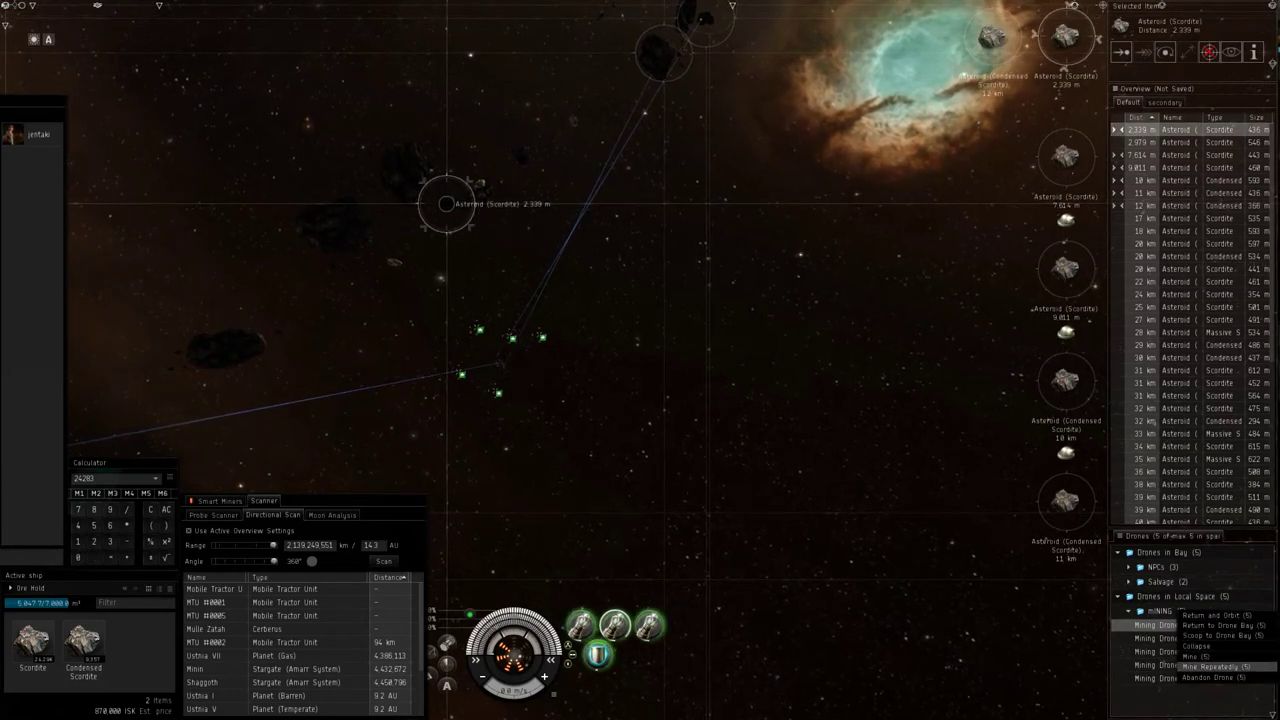
pyautogui.click(1215, 666)
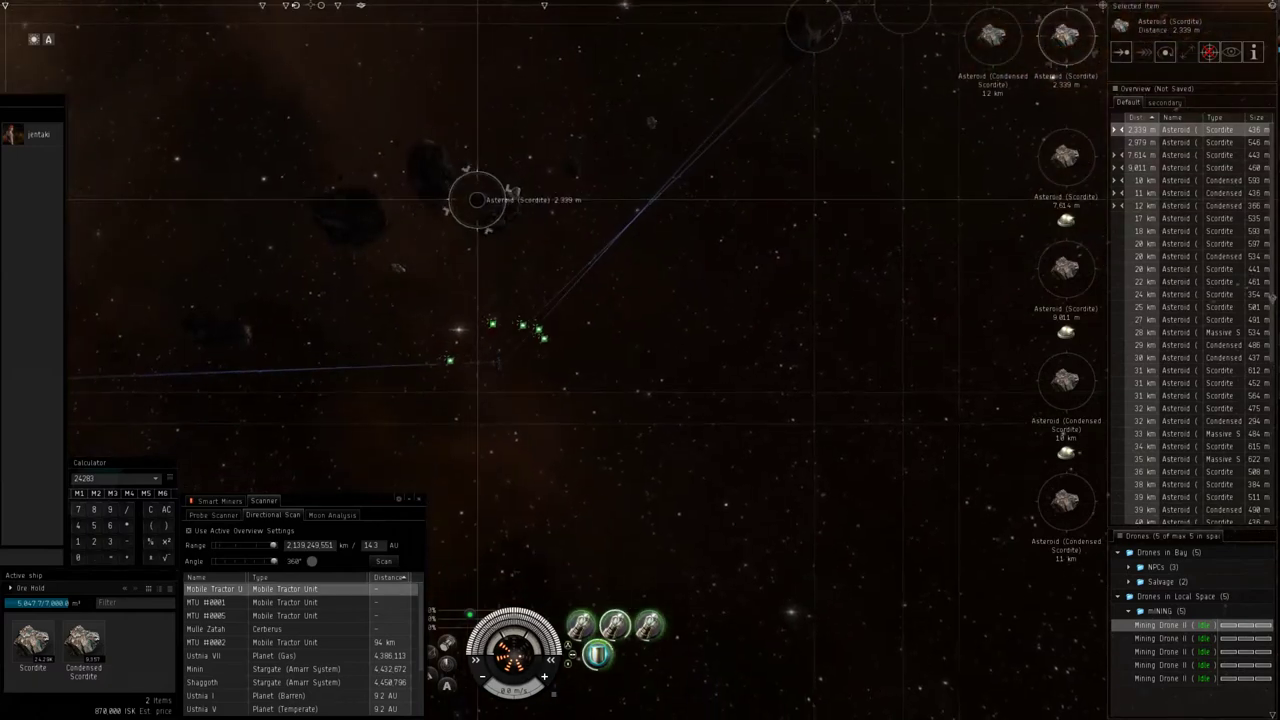
# Step: Jettison the Scordite and Condensed Scordite from the ore hold, and order the drones again to mine the selected Scordite repeatedly
pyautogui.rightClick(86, 644)
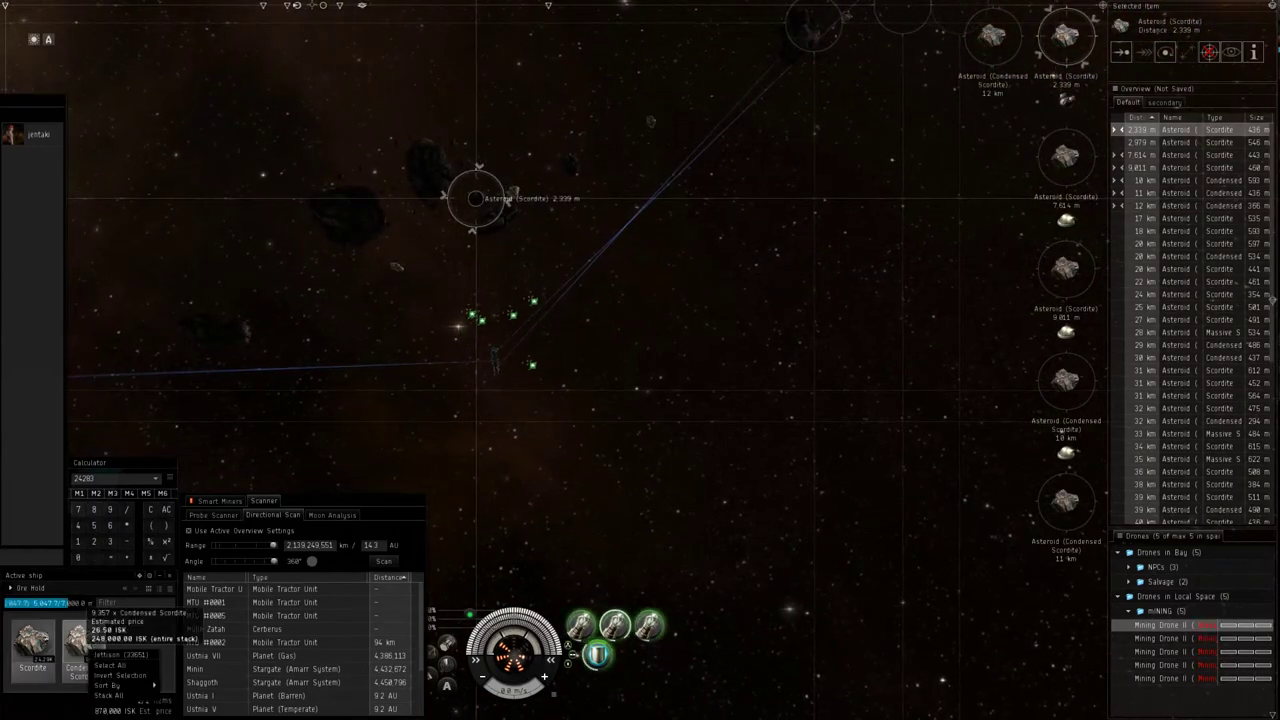
pyautogui.moveTo(84, 642); pyautogui.dragTo(378, 470)
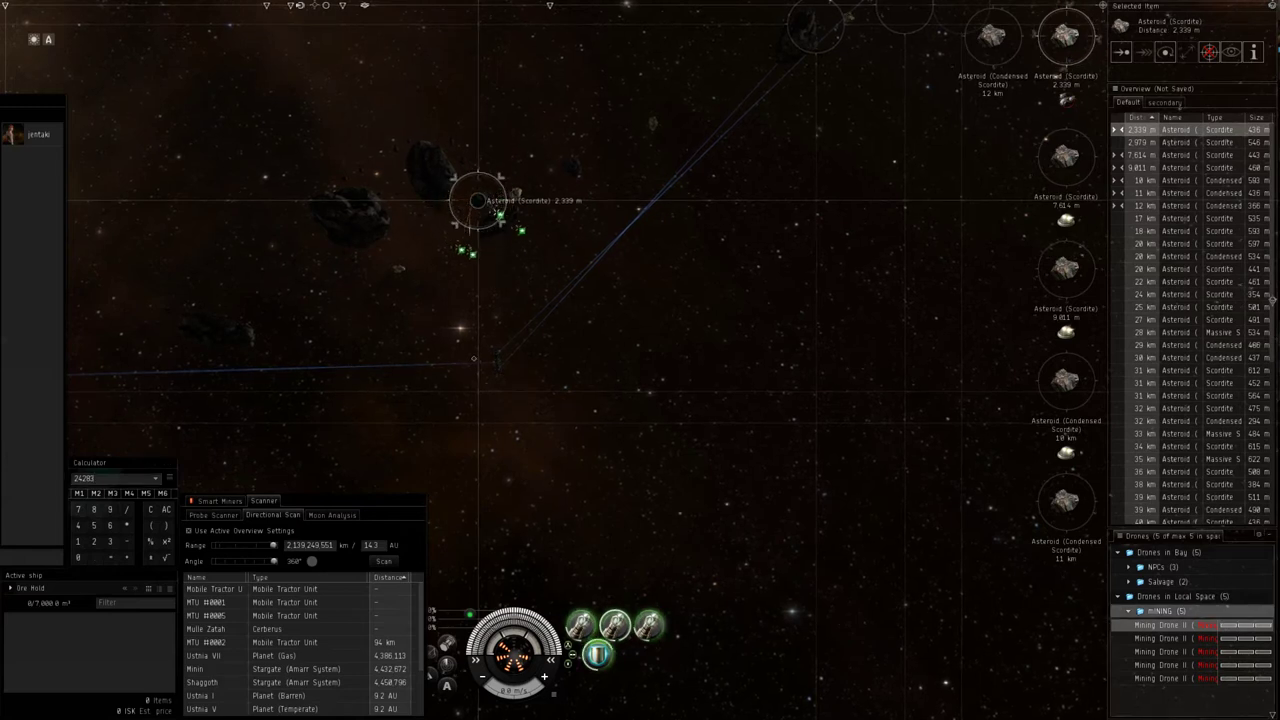
pyautogui.rightClick(1150, 611)
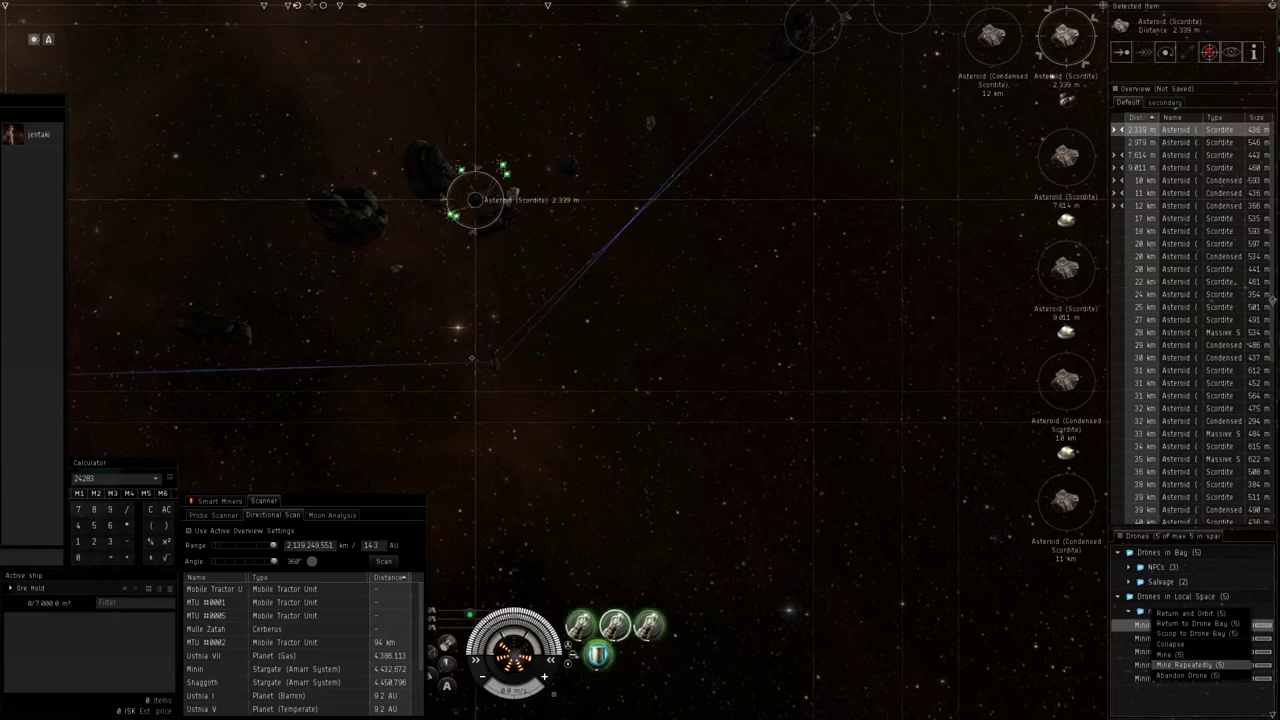
pyautogui.click(1195, 664)
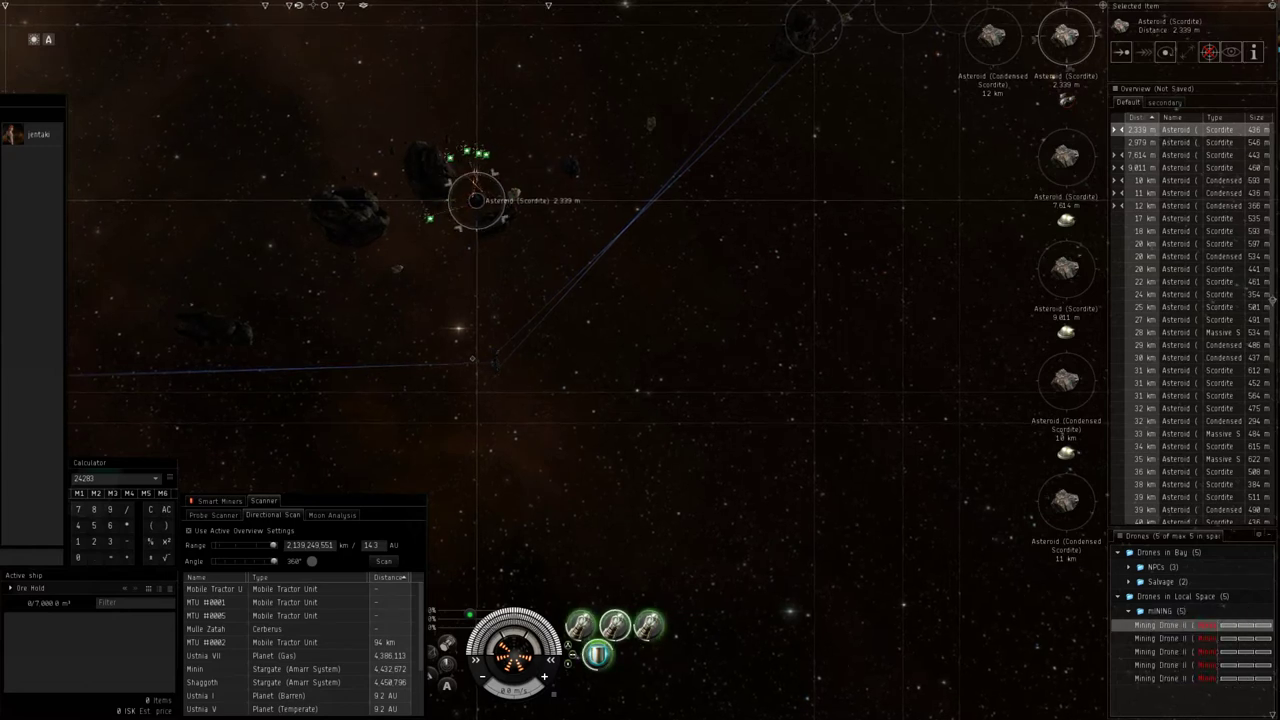
# Step: Warp the ship to saved location 3 within 0 m and switch back to EVE Fitting Tool
pyautogui.rightClick(700, 319)
pyautogui.moveTo(790, 404)
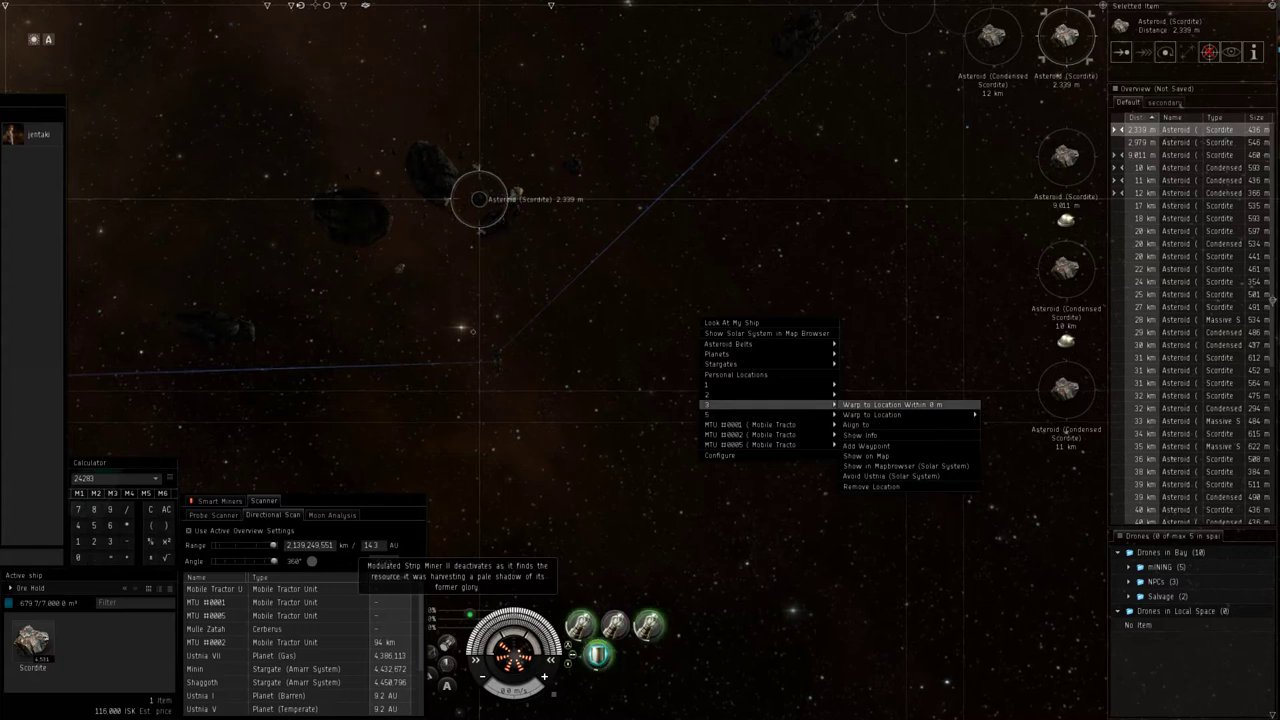
pyautogui.click(892, 404)
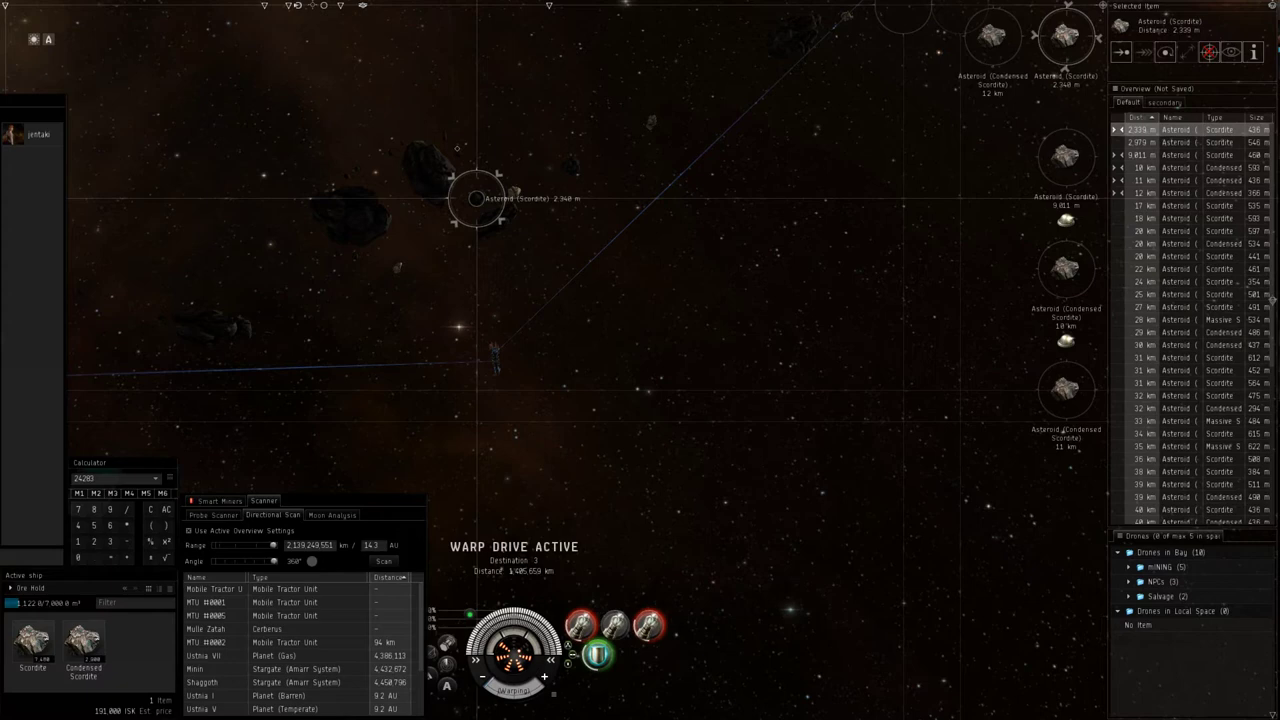
pyautogui.hotkey('alt', 'Tab')
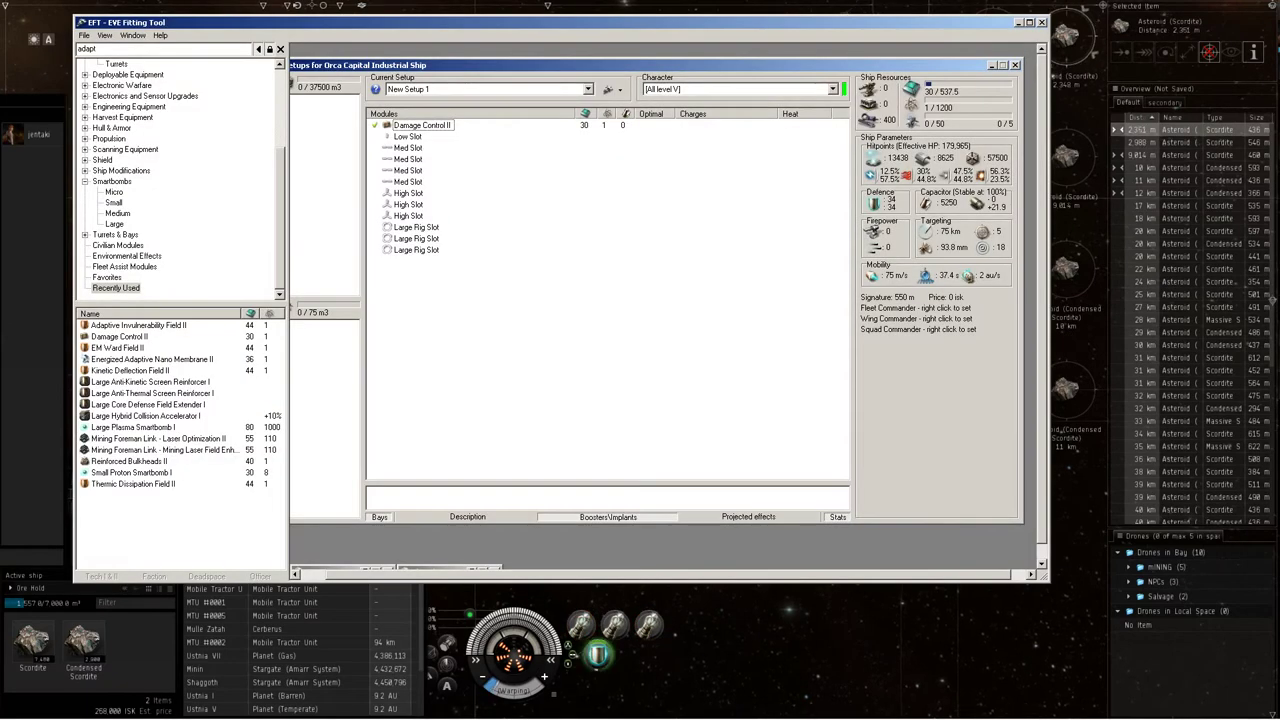
# Step: Load the Orca setup New Setup 1 copy 1, view the asteroid belt in EVE Online, and return to EVE Fitting Tool
pyautogui.click(587, 89)
pyautogui.click(437, 109)
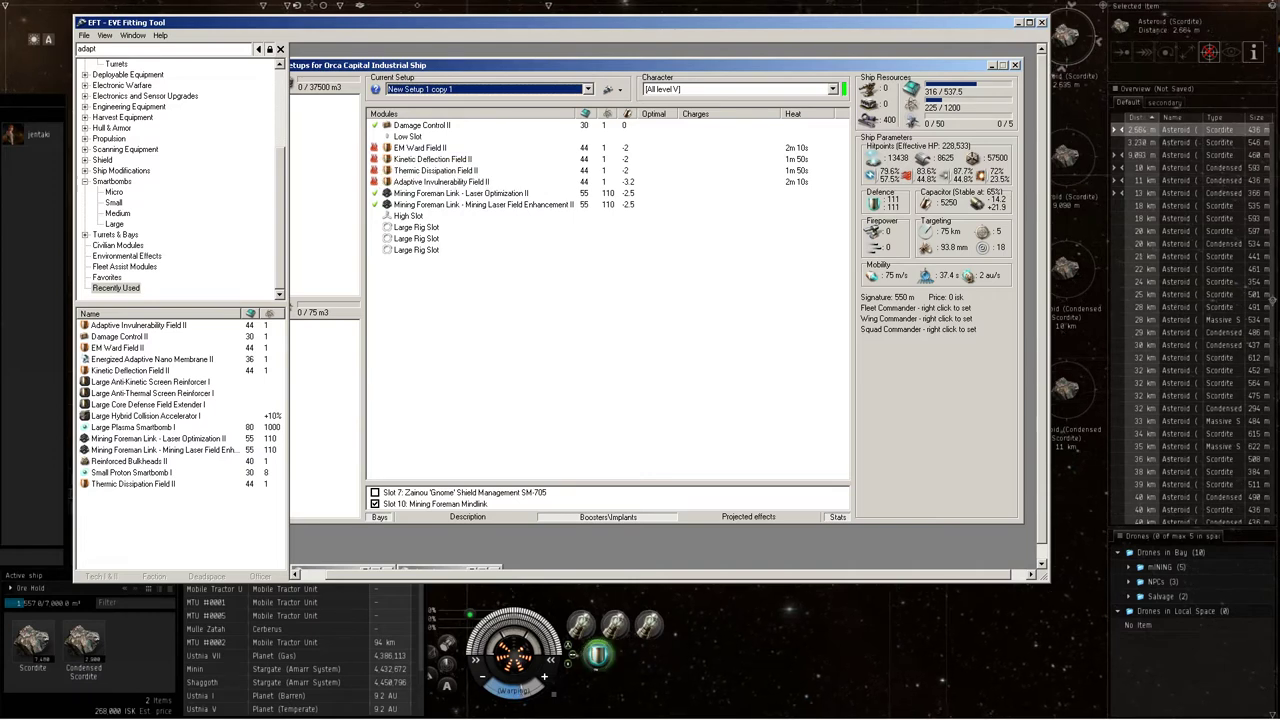
pyautogui.hotkey('alt', 'Tab')
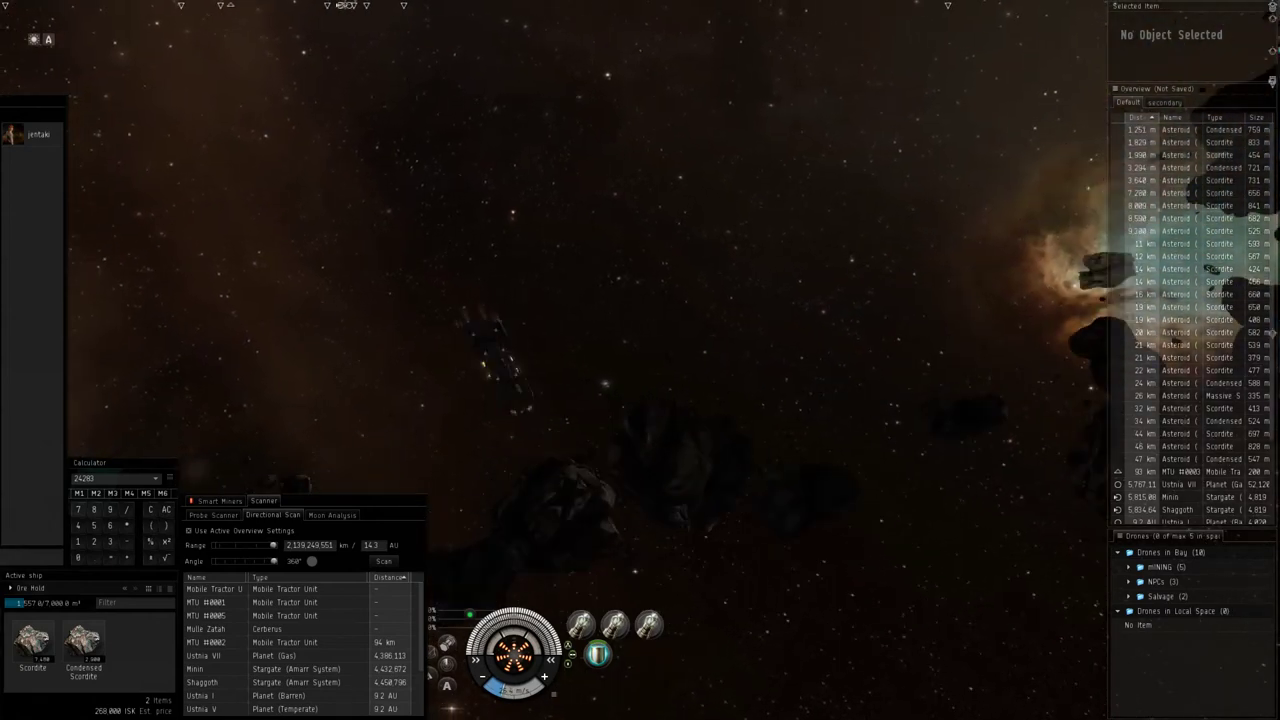
pyautogui.scroll(-5, 640, 360)
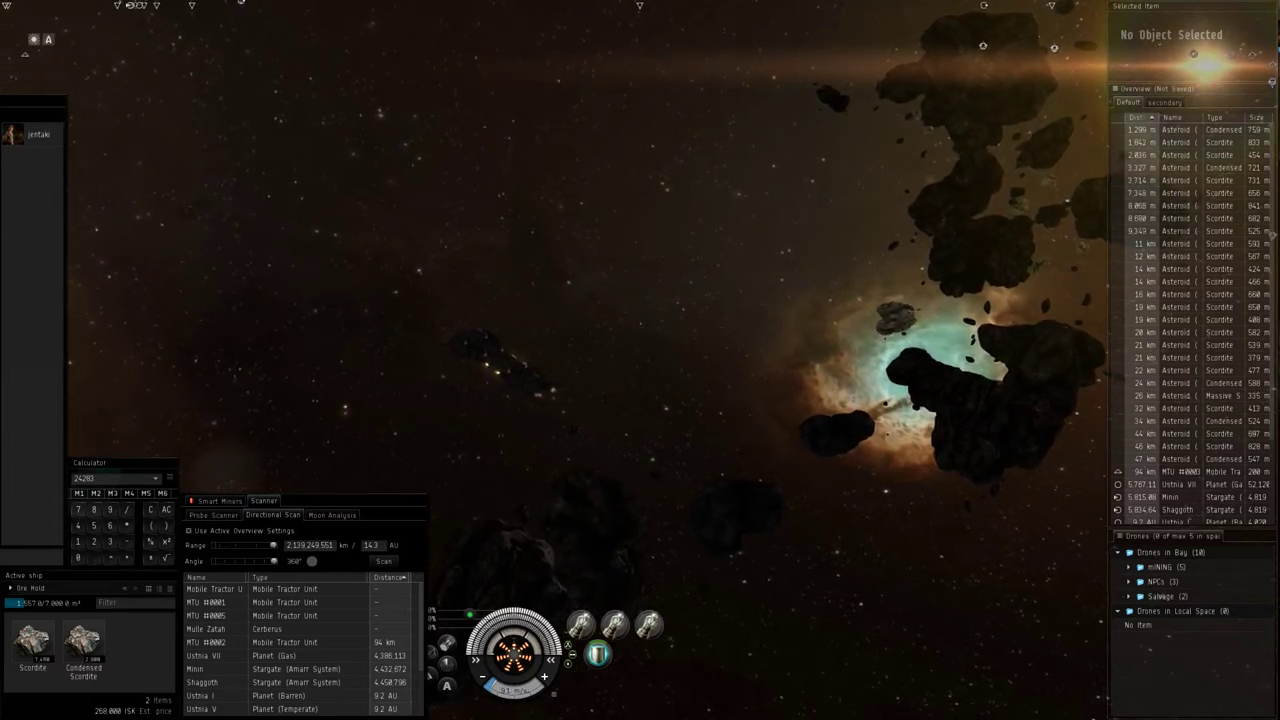
pyautogui.hotkey('alt', 'Tab')
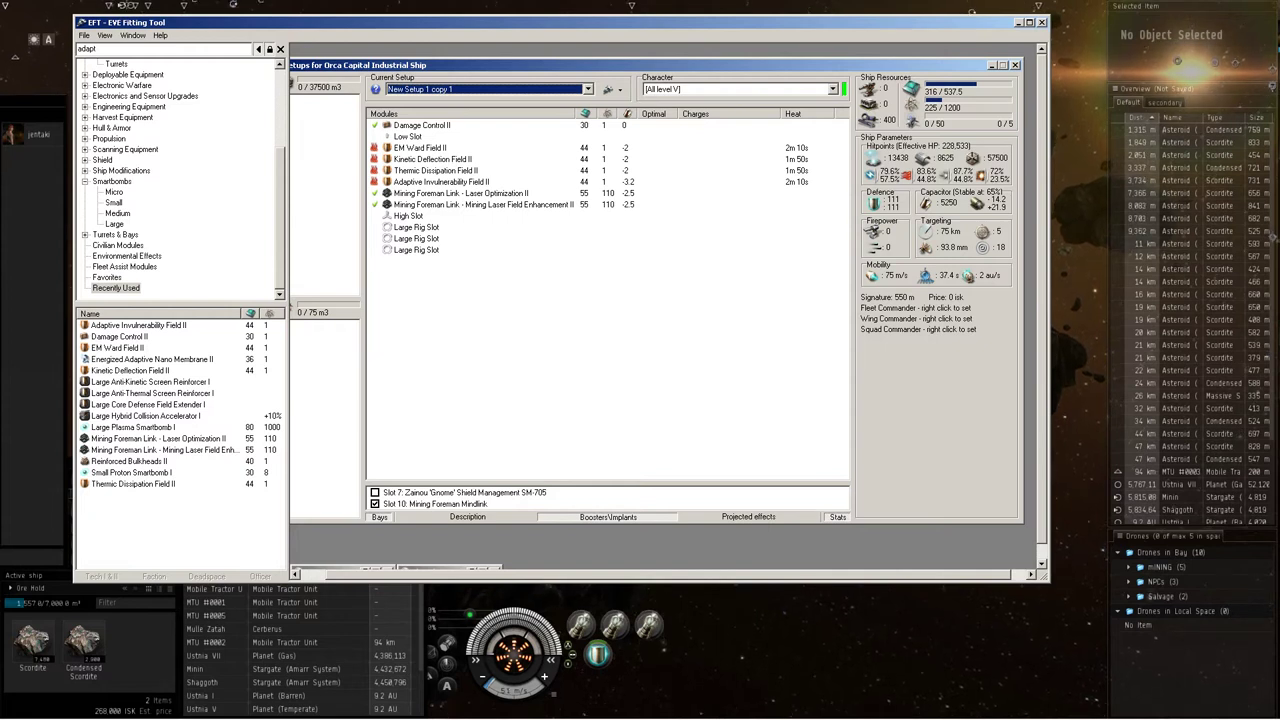
pyautogui.rightClick(593, 262)
pyautogui.moveTo(640, 288)
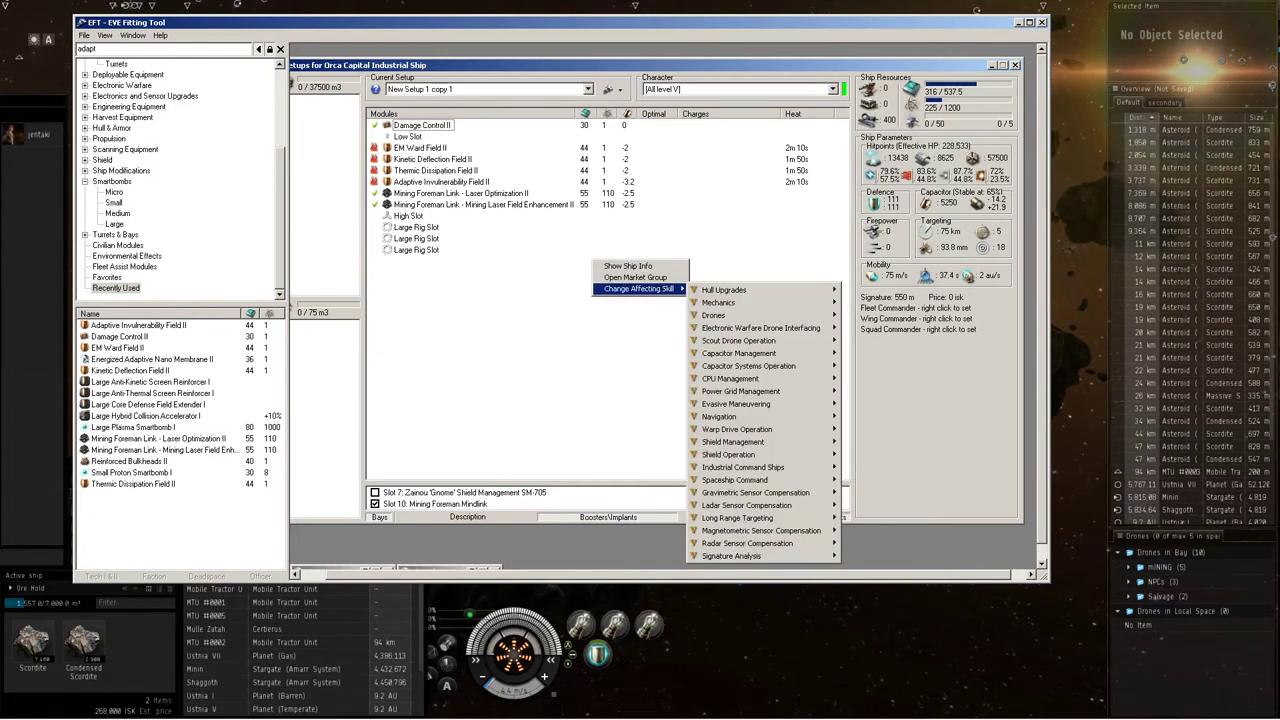
pyautogui.moveTo(720, 290)
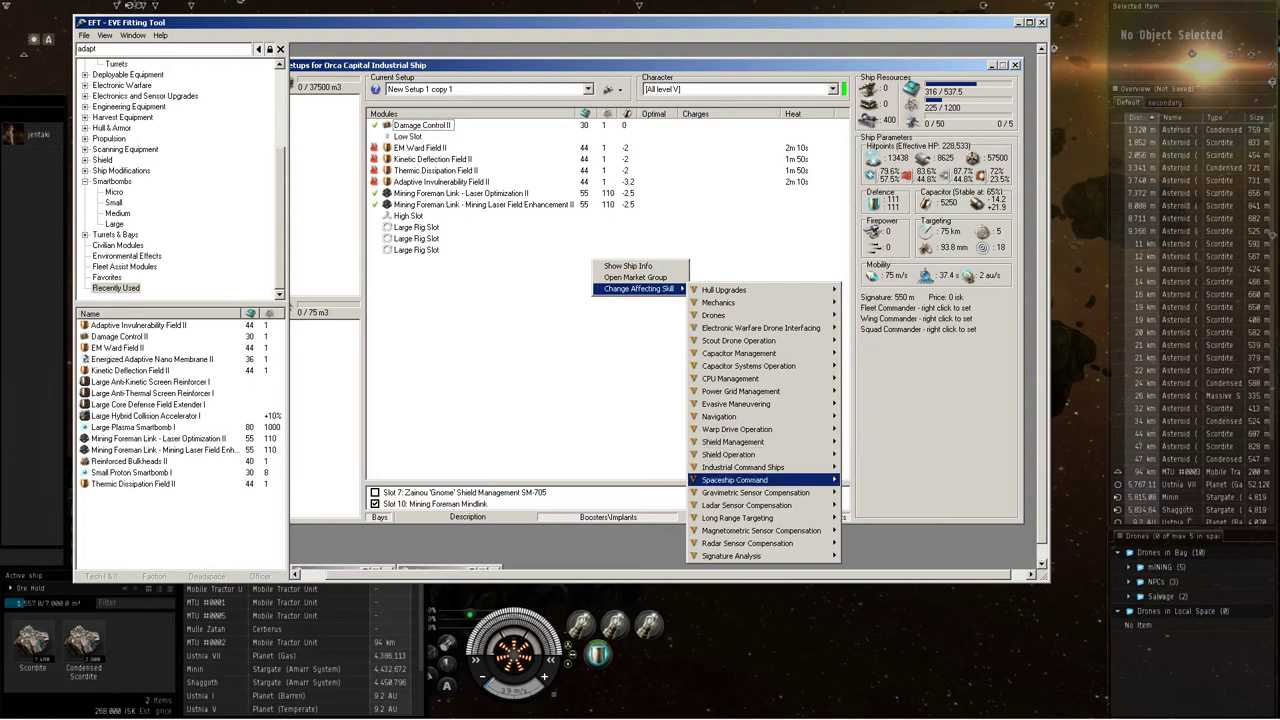
pyautogui.moveTo(735, 480)
pyautogui.click(636, 277)
# Step: Set the Thermodynamics skill affecting the fitted Kinetic Deflection Field II to level 3
pyautogui.rightClick(403, 158)
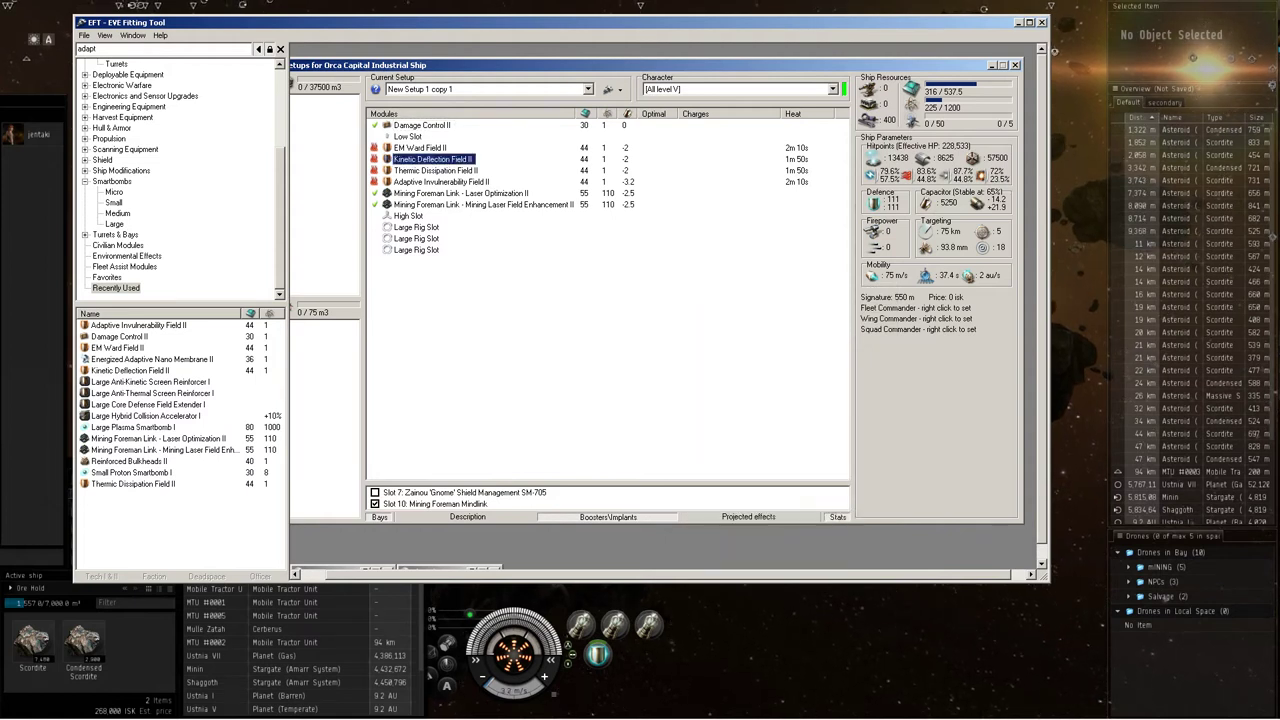
pyautogui.moveTo(450, 187)
pyautogui.moveTo(553, 188)
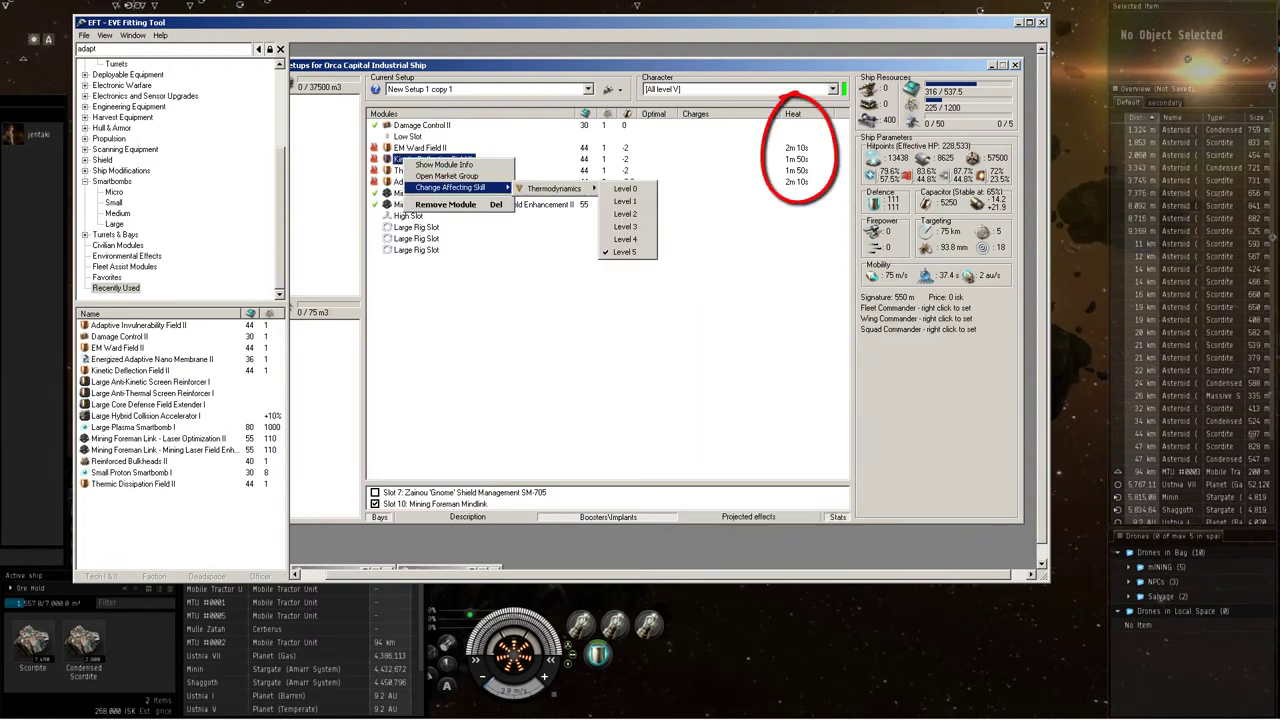
pyautogui.click(625, 226)
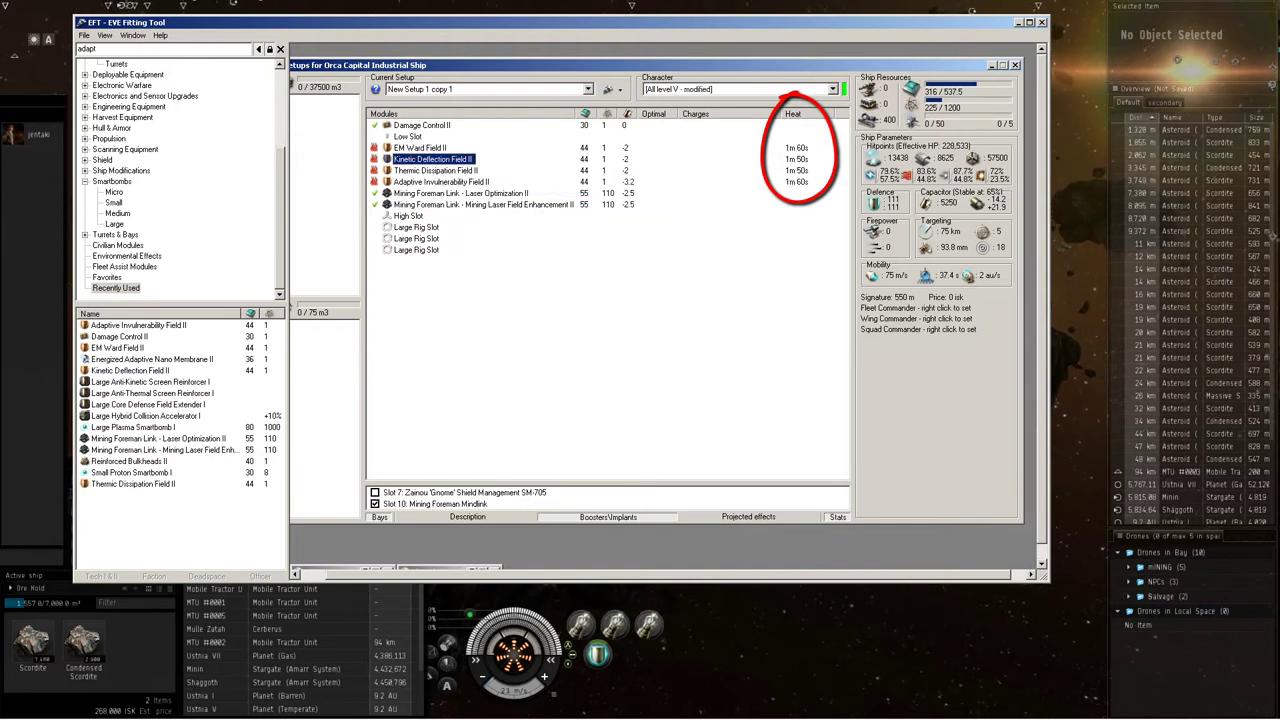
# Step: Lower the Thermodynamics skill affecting the Kinetic Deflection Field II further, to level 1
pyautogui.rightClick(460, 160)
pyautogui.moveTo(520, 191)
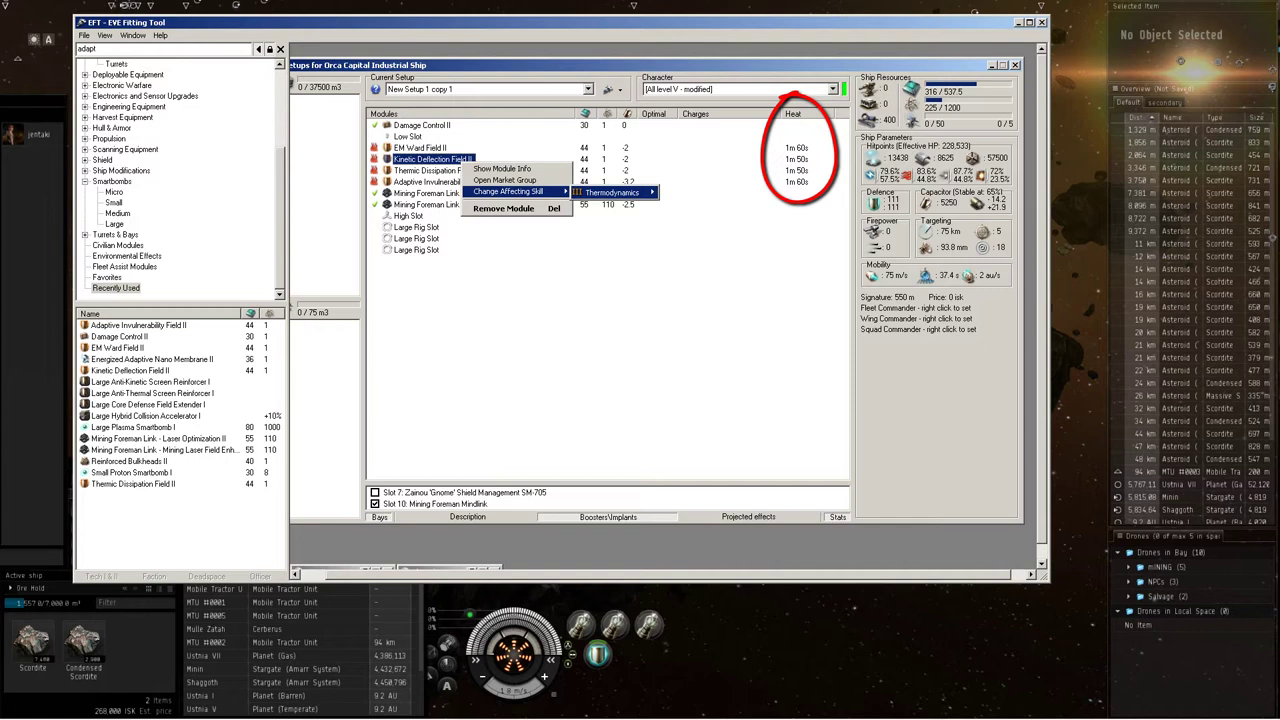
pyautogui.moveTo(612, 192)
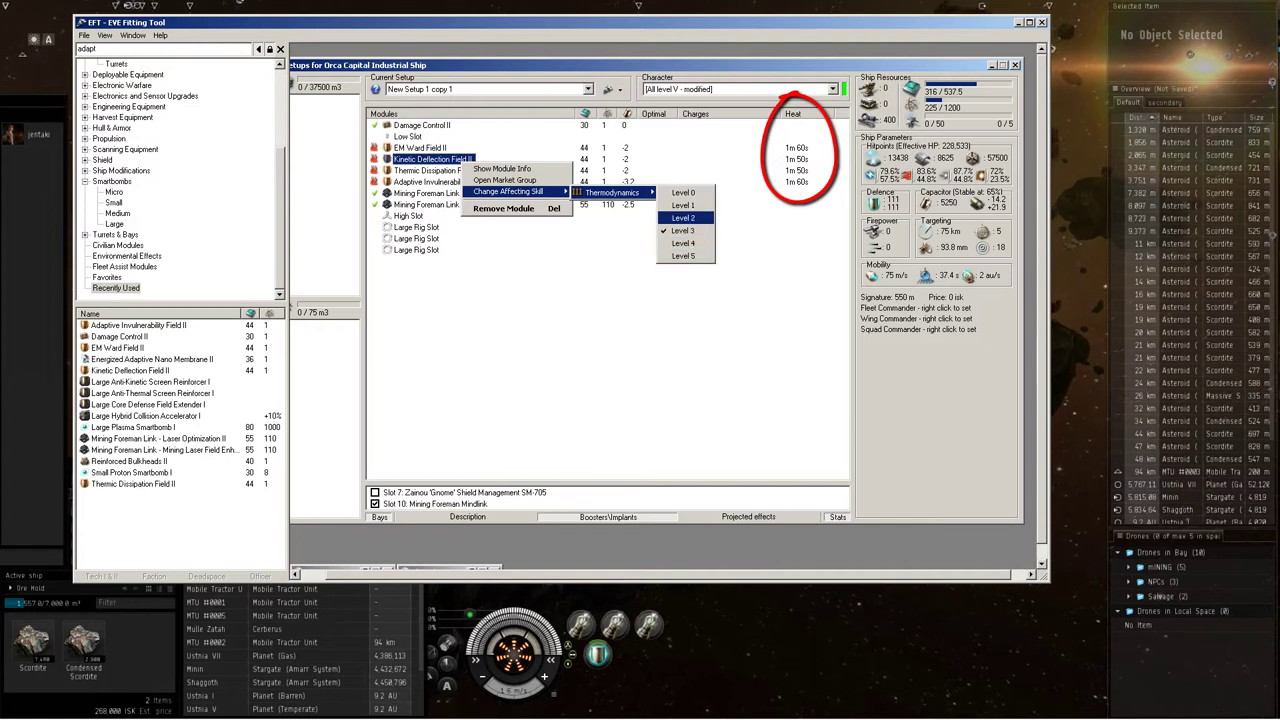
pyautogui.click(683, 217)
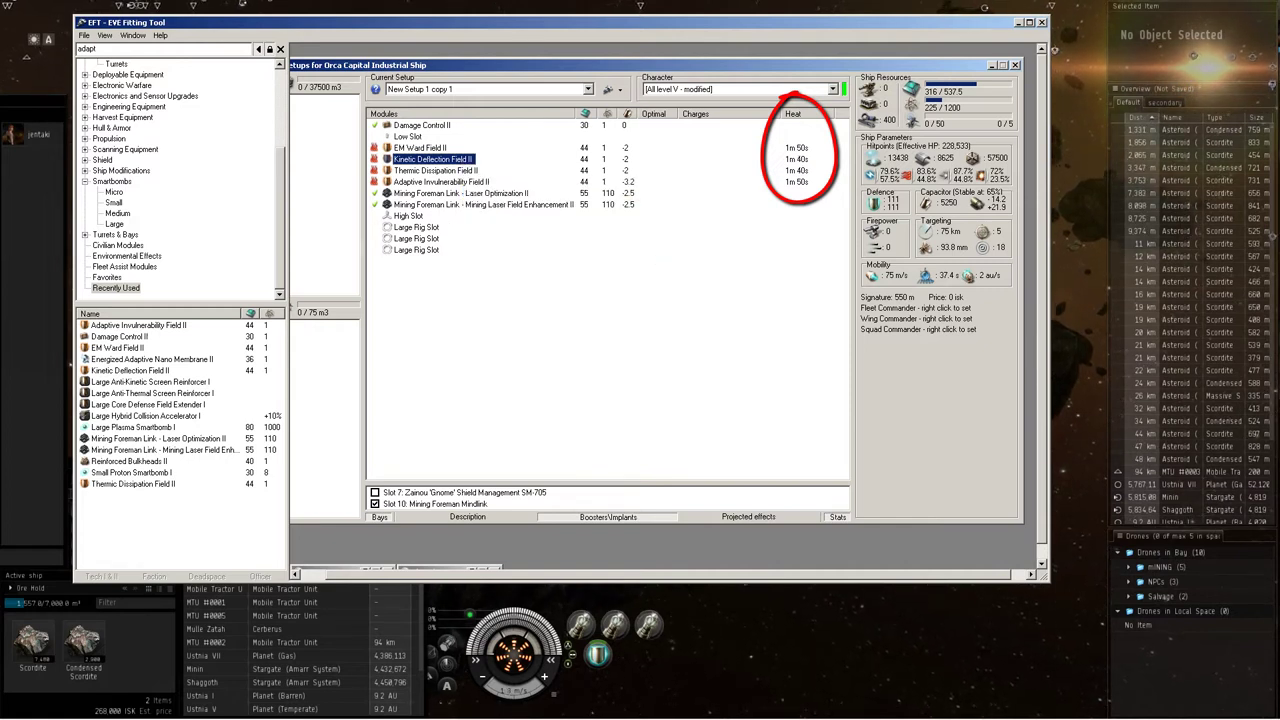
# Step: Restore the Thermodynamics skill affecting the Kinetic Deflection Field II to level 5
pyautogui.rightClick(430, 160)
pyautogui.moveTo(480, 189)
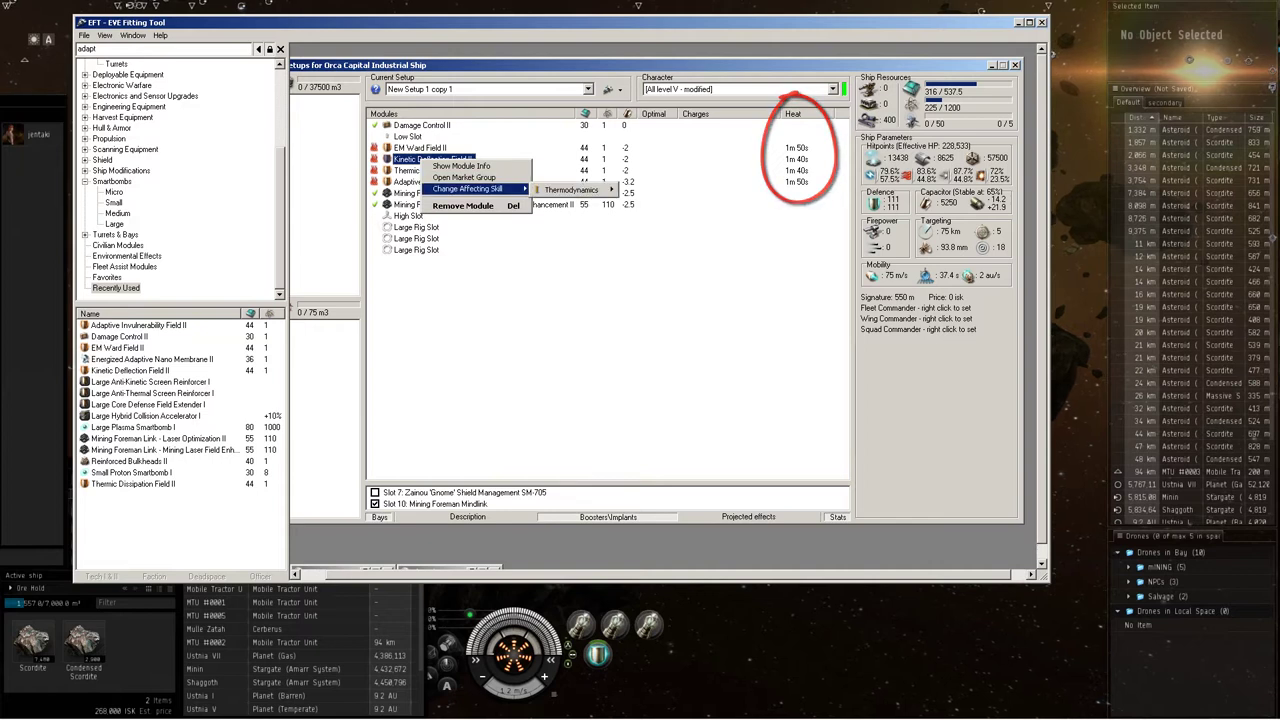
pyautogui.moveTo(575, 190)
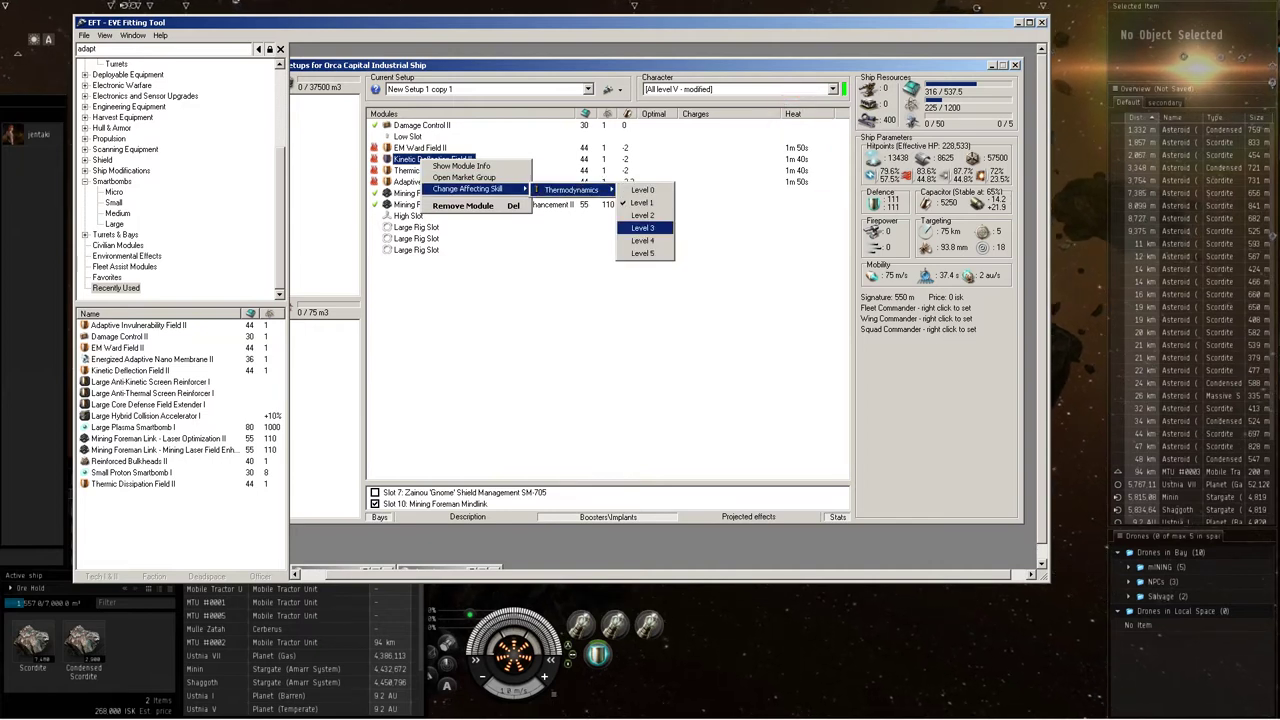
pyautogui.click(642, 253)
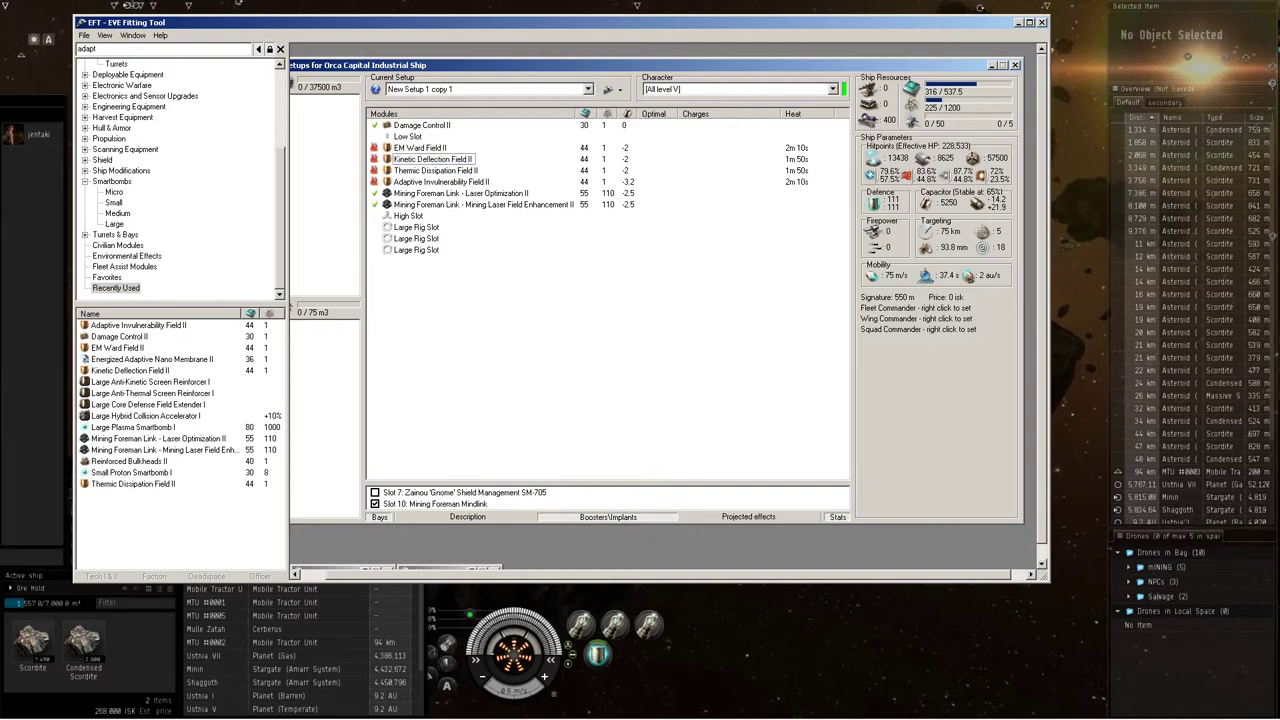
pyautogui.hotkey('alt', 'Tab')
pyautogui.moveTo(640, 360); pyautogui.dragTo(850, 380)
pyautogui.hotkey('alt', 'Tab')
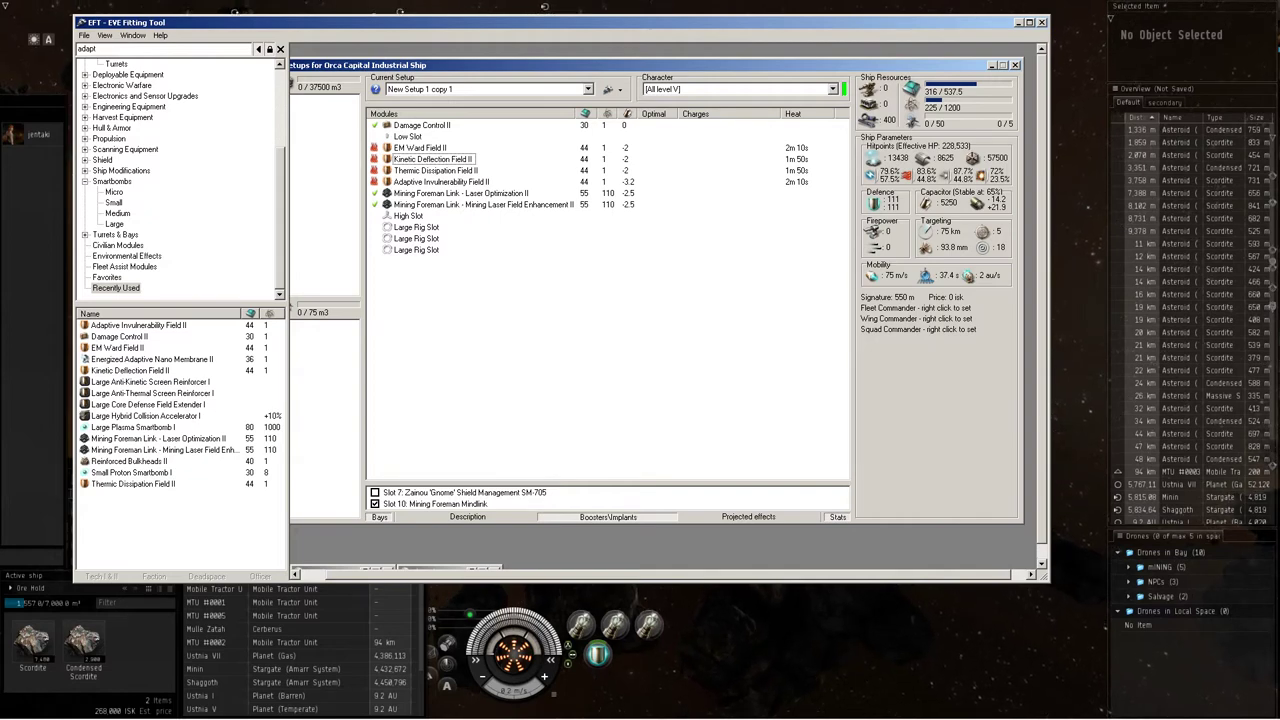
# Step: Narrow the module browser, move the Orca setup window fully into view, and load New Setup 1
pyautogui.moveTo(289, 305); pyautogui.dragTo(250, 306)
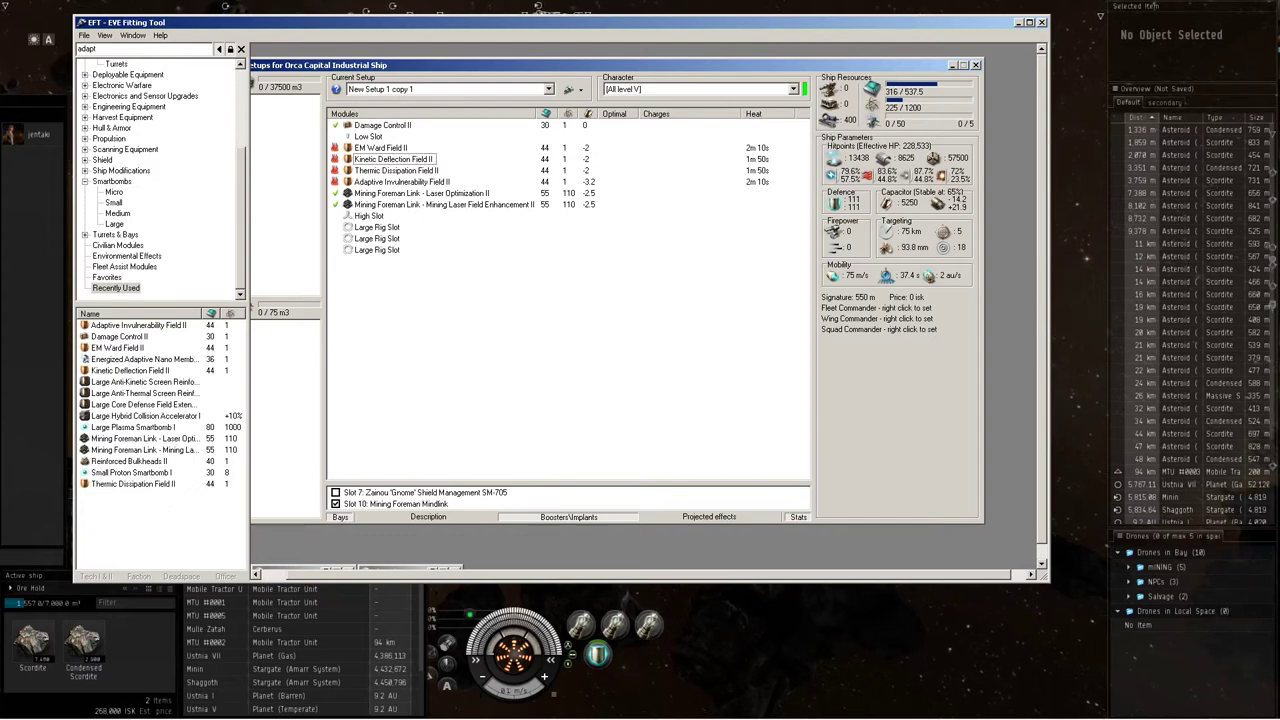
pyautogui.moveTo(420, 65); pyautogui.dragTo(449, 67)
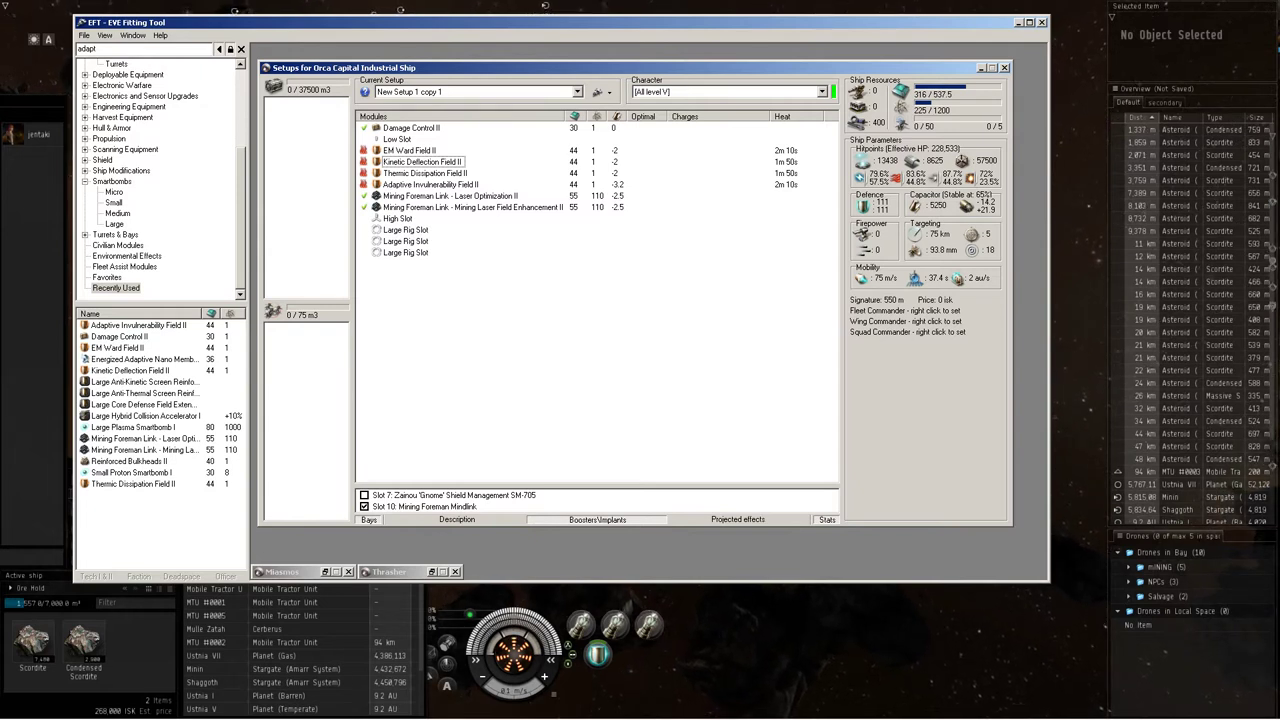
pyautogui.click(576, 91)
pyautogui.click(420, 103)
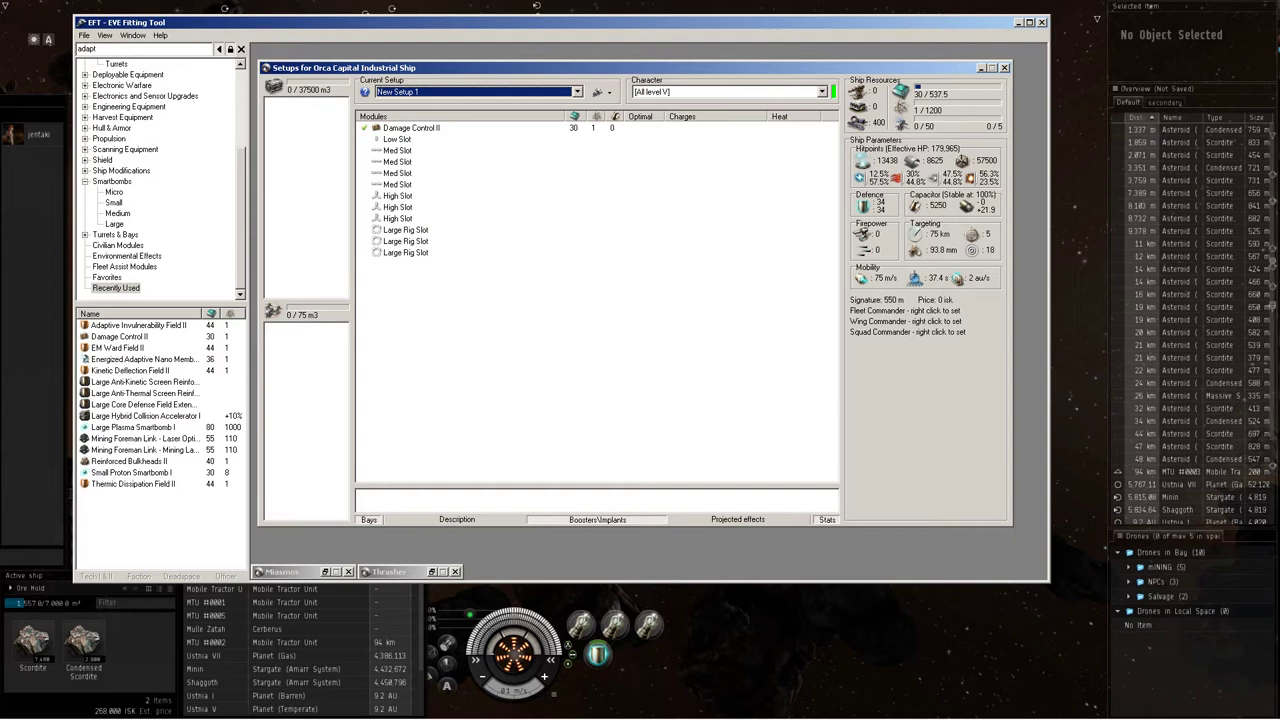
# Step: Browse the Large Rigs under Ship Modifications and list the Astronautic Rigs
pyautogui.doubleClick(121, 170)
pyautogui.doubleClick(122, 213)
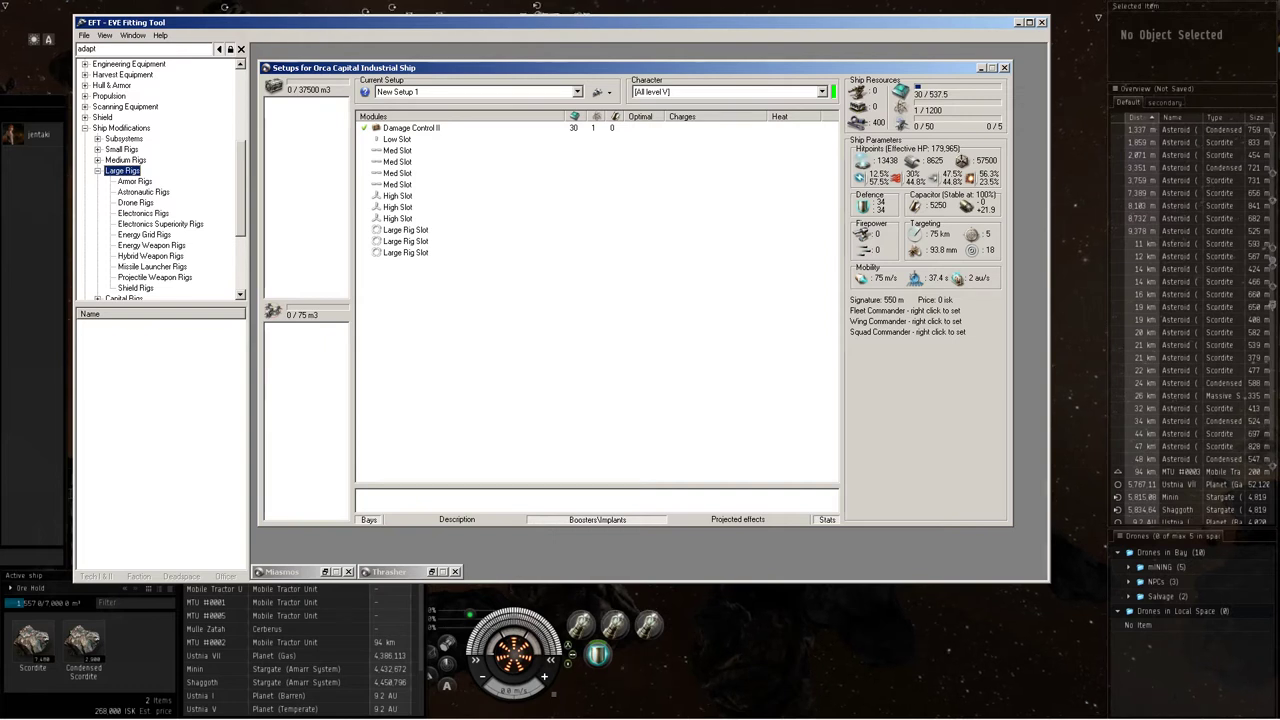
pyautogui.click(143, 191)
pyautogui.click(135, 202)
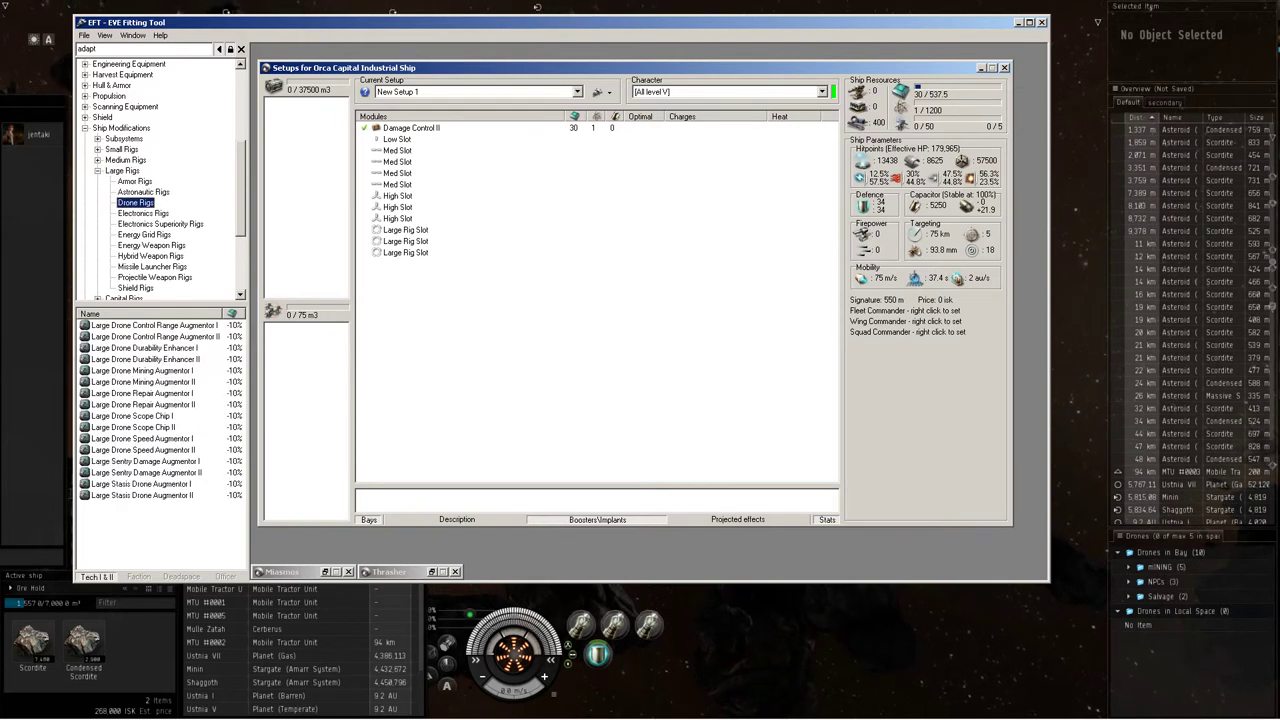
pyautogui.click(143, 191)
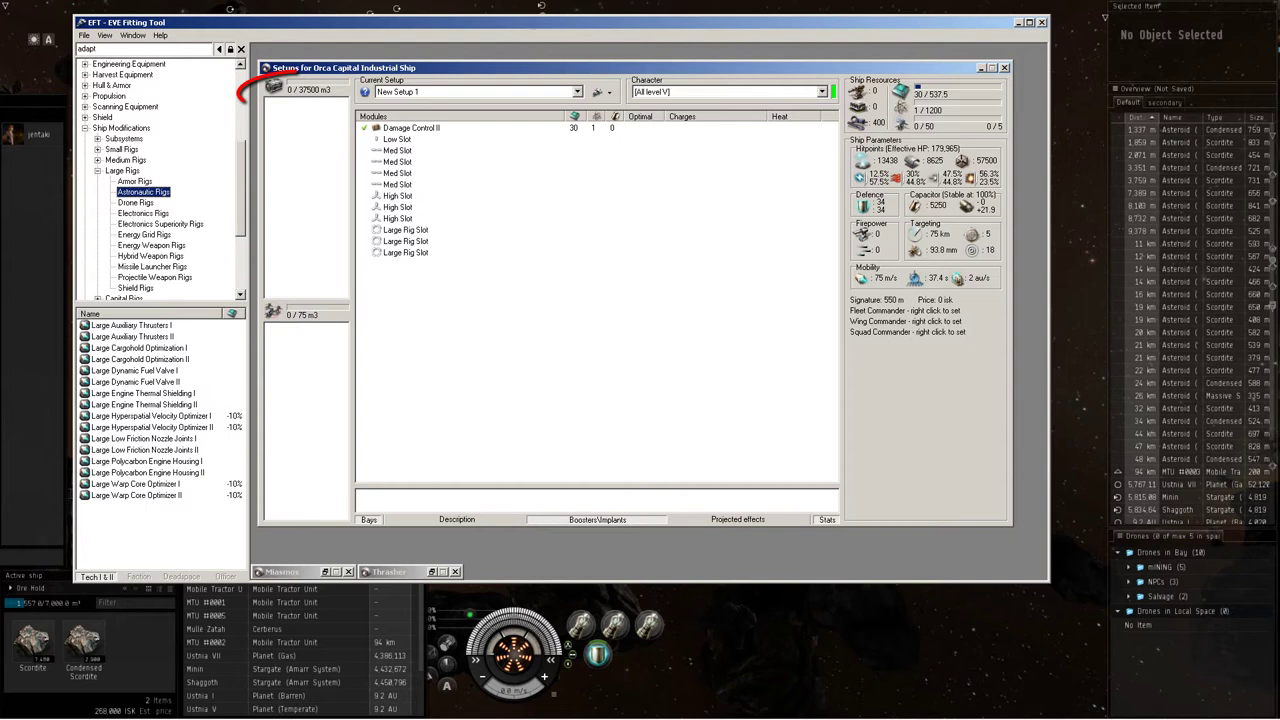
# Step: Try Large Cargohold Optimization I in the Orca's rig slots and empty those slots again
pyautogui.click(139, 347)
pyautogui.doubleClick(139, 347)
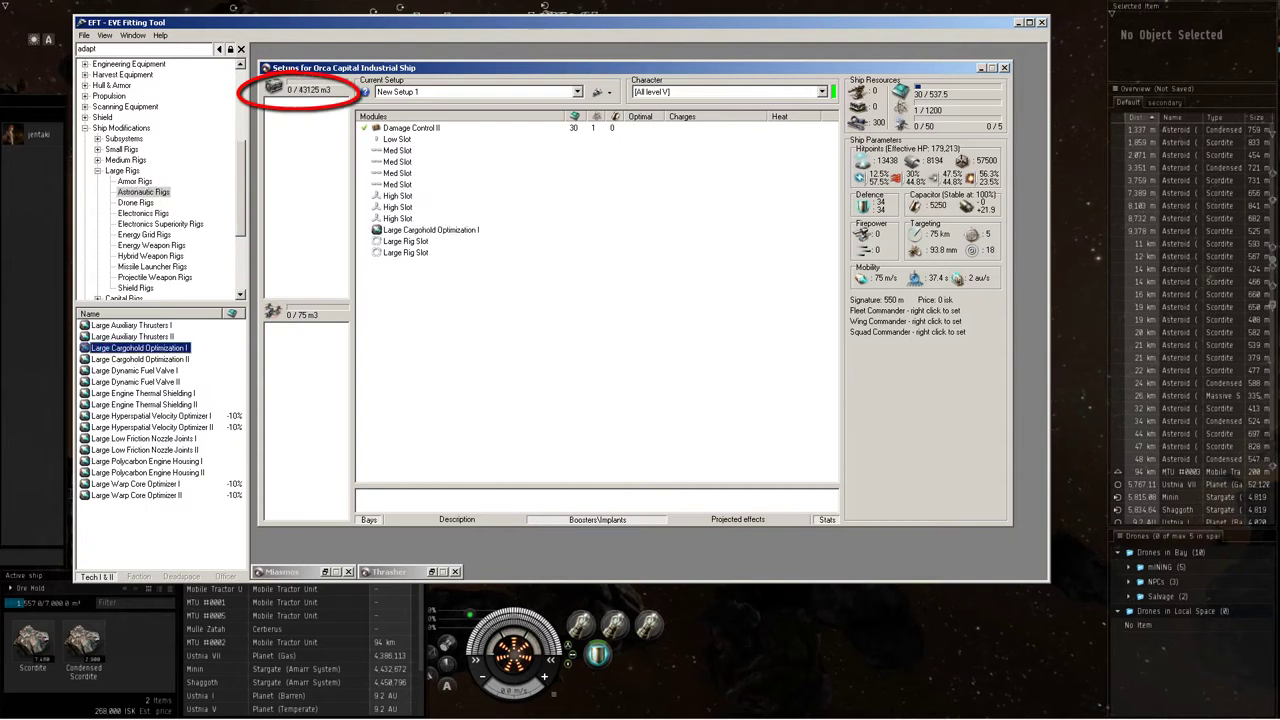
pyautogui.doubleClick(139, 347)
pyautogui.doubleClick(430, 241)
pyautogui.doubleClick(430, 229)
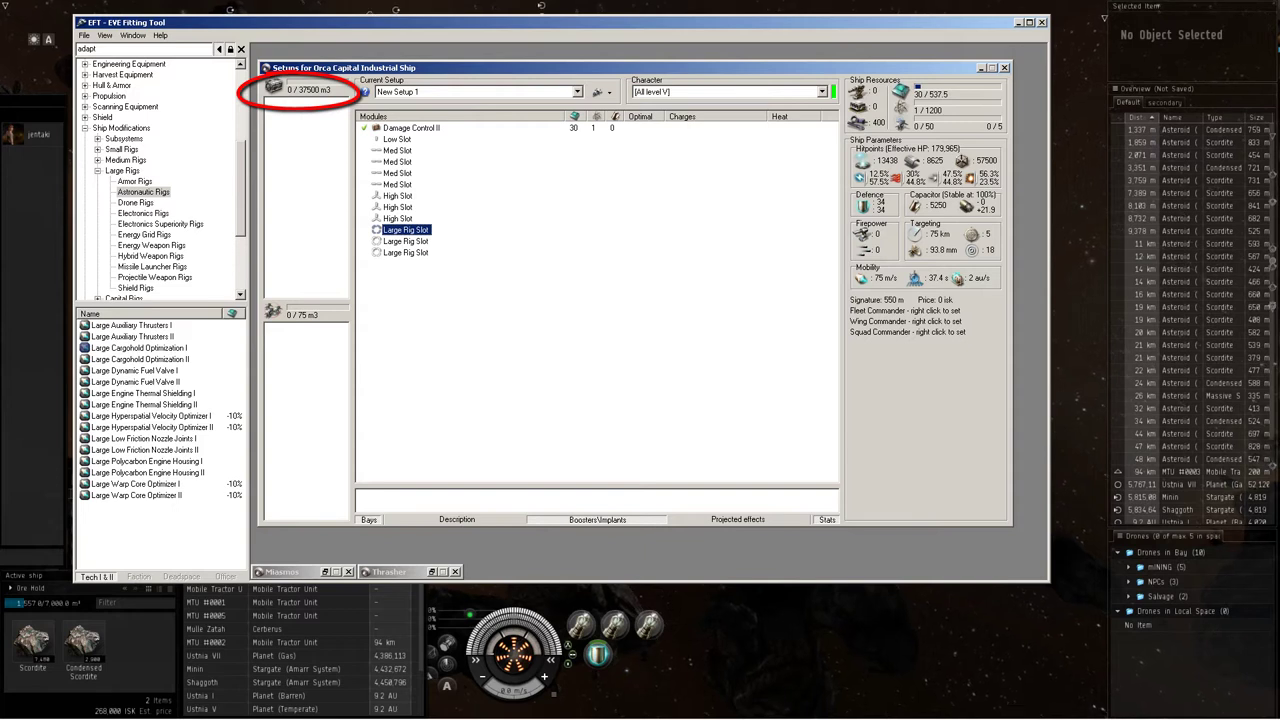
# Step: Fill all three large rig slots of the Orca with Large Cargohold Optimization I
pyautogui.doubleClick(138, 347)
pyautogui.doubleClick(138, 347)
pyautogui.doubleClick(138, 347)
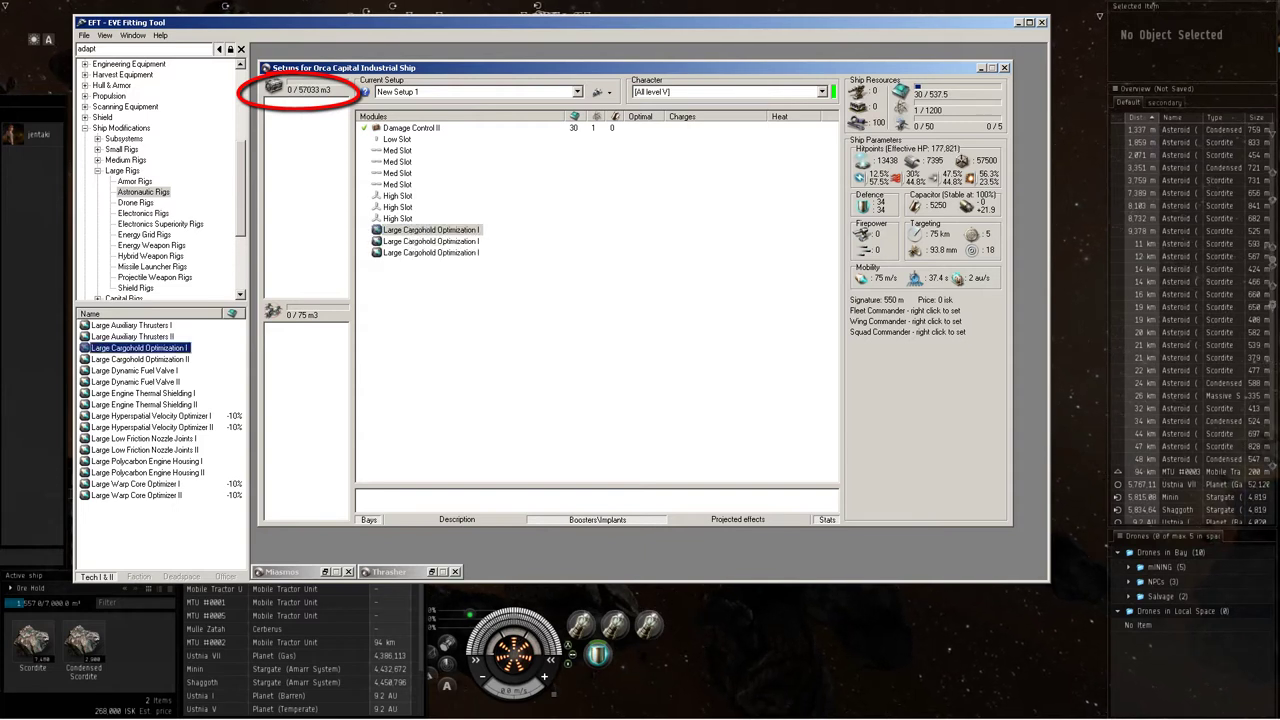
# Step: Search the modules for "cargo" and fit an Expanded Cargohold II in the free low slot
pyautogui.scroll(-4, 164, 180)
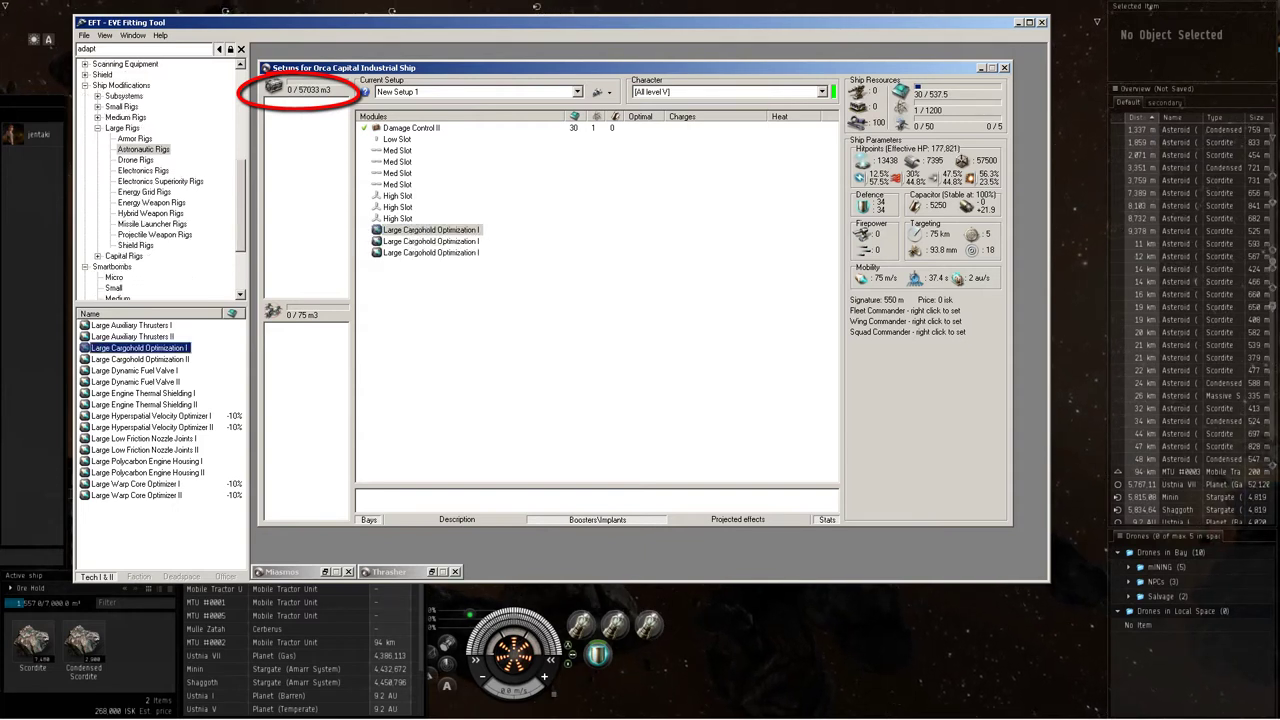
pyautogui.click(142, 48)
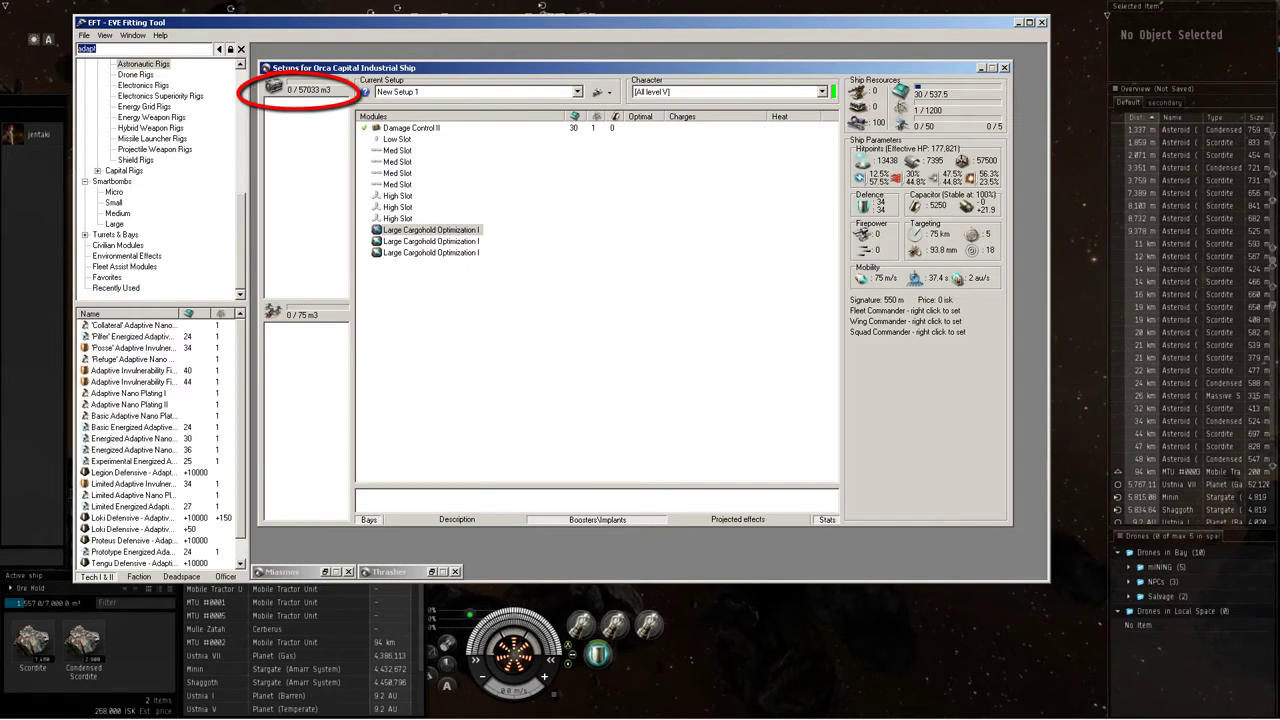
pyautogui.write('cargo')
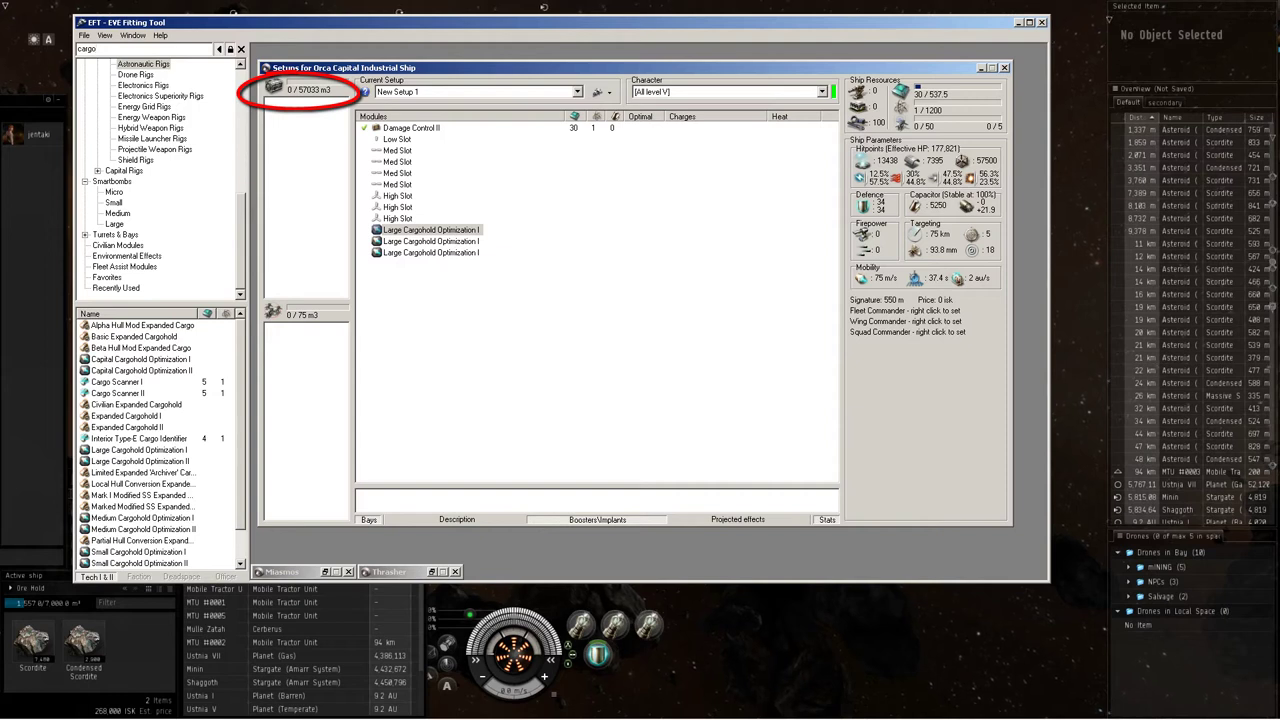
pyautogui.doubleClick(127, 427)
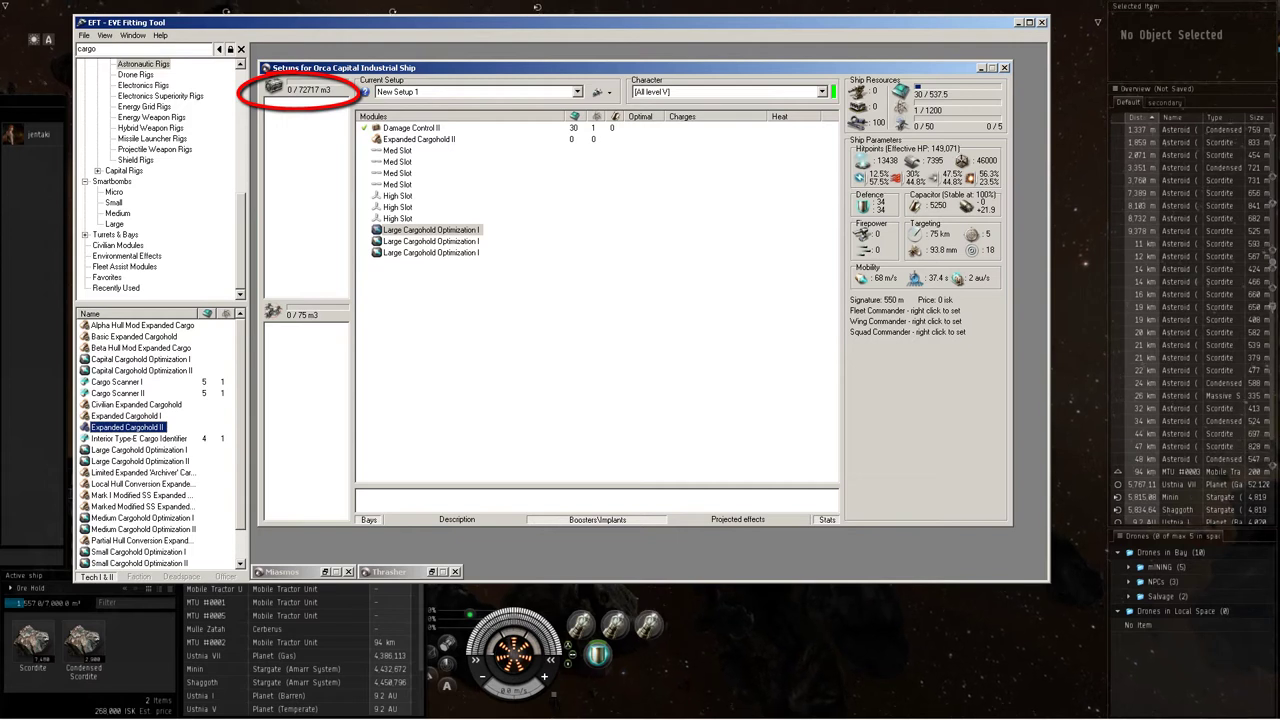
# Step: Remove the Expanded Cargohold II and all three Large Cargohold Optimization I rigs from the Orca
pyautogui.doubleClick(418, 139)
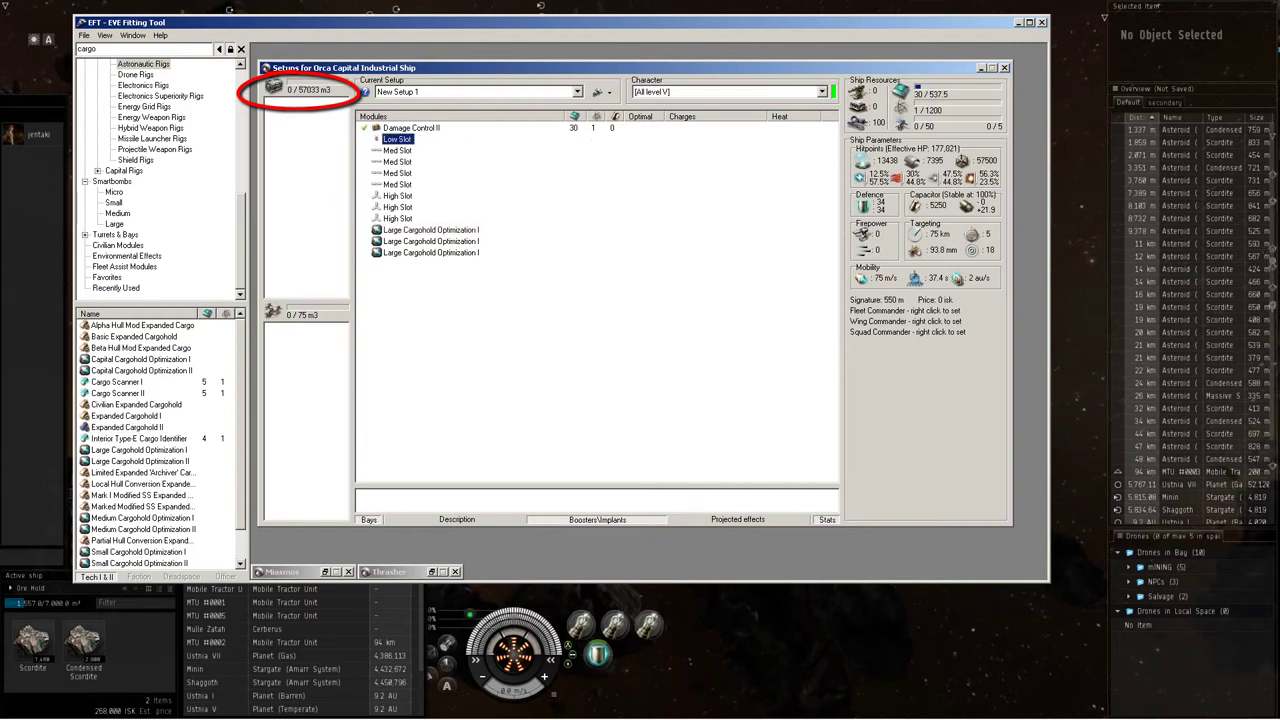
pyautogui.doubleClick(430, 230)
pyautogui.doubleClick(430, 252)
pyautogui.click(430, 241)
pyautogui.press('Delete')
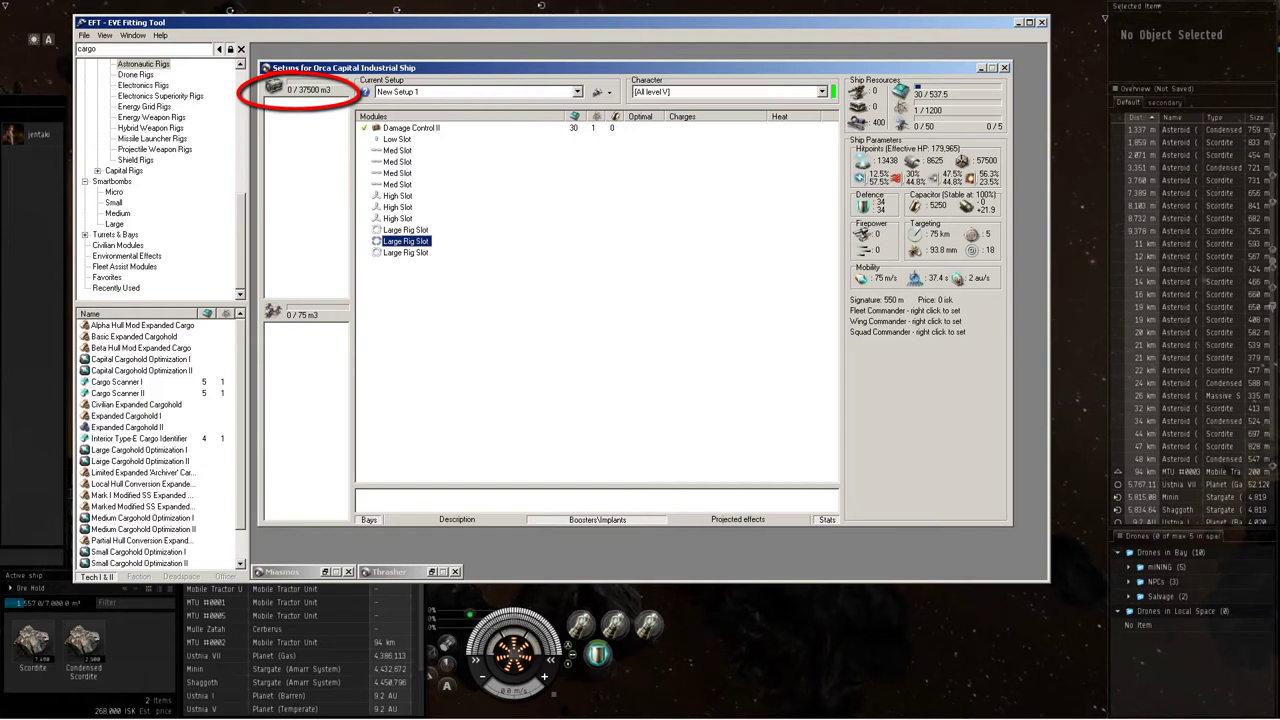
pyautogui.press('Escape')
# Step: Check the Orca's base cargo and ore hold parameters in its ship info, and close the info window
pyautogui.rightClick(528, 241)
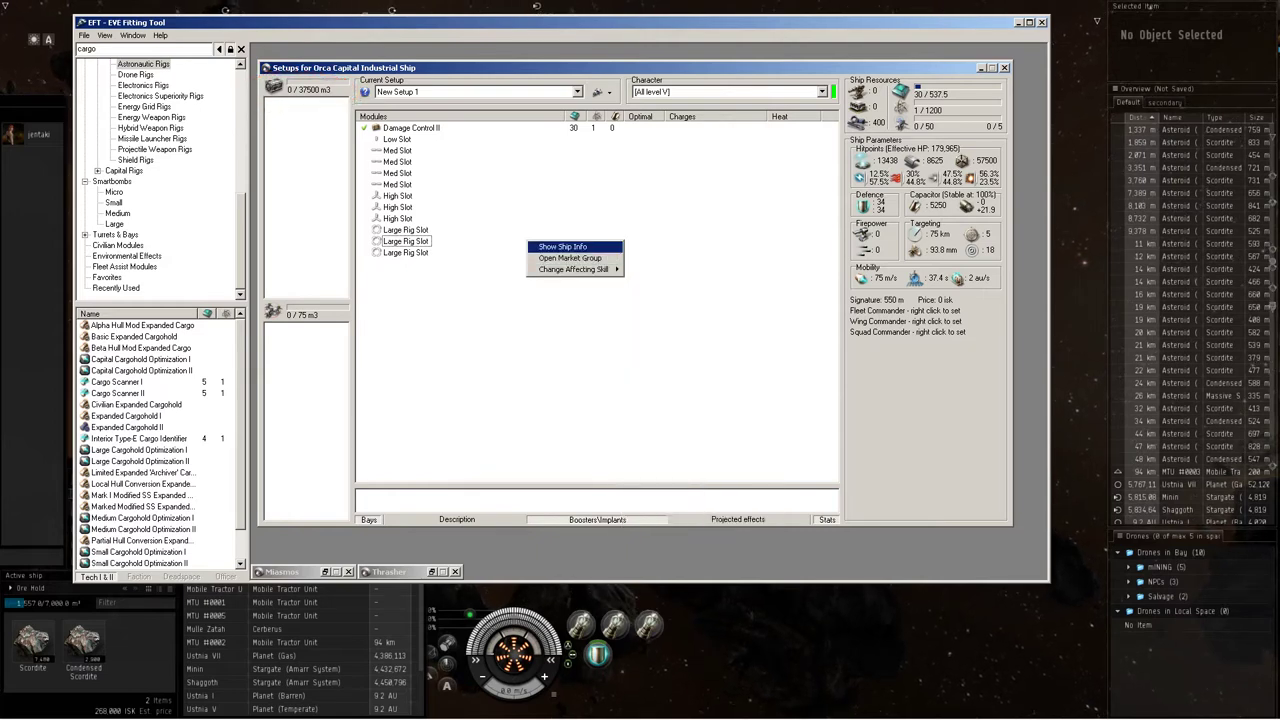
pyautogui.click(563, 246)
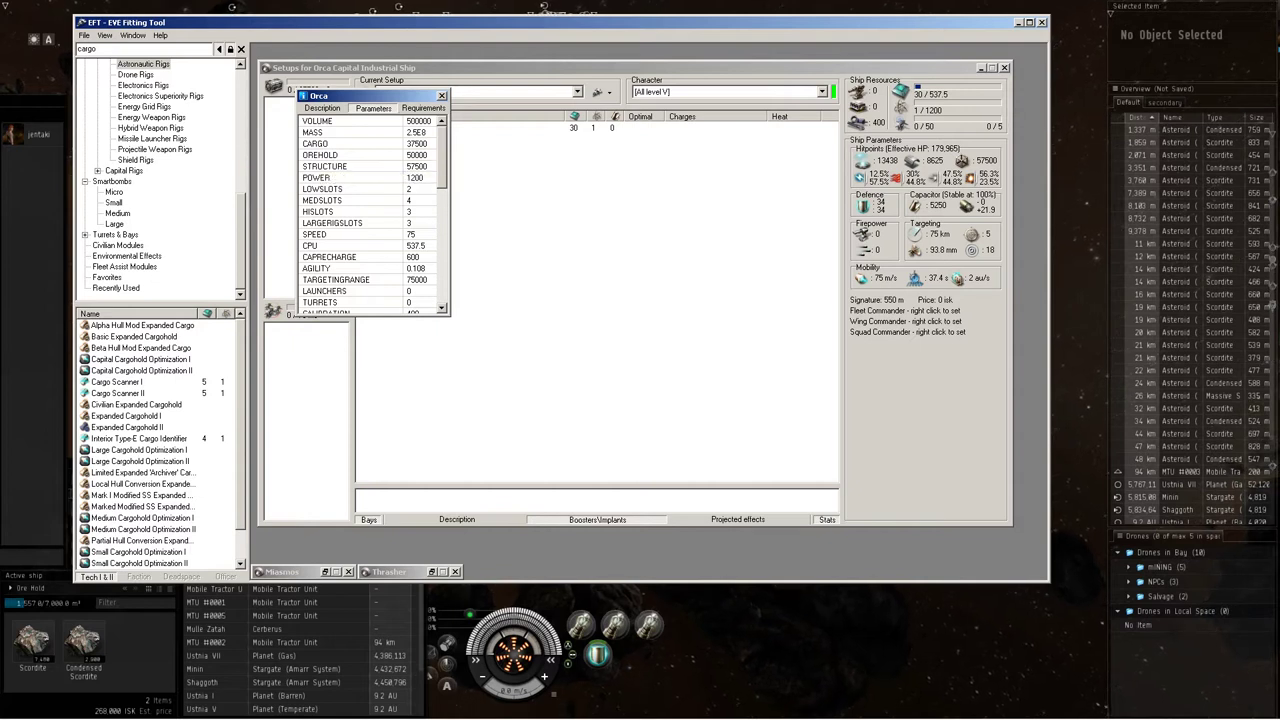
pyautogui.click(441, 95)
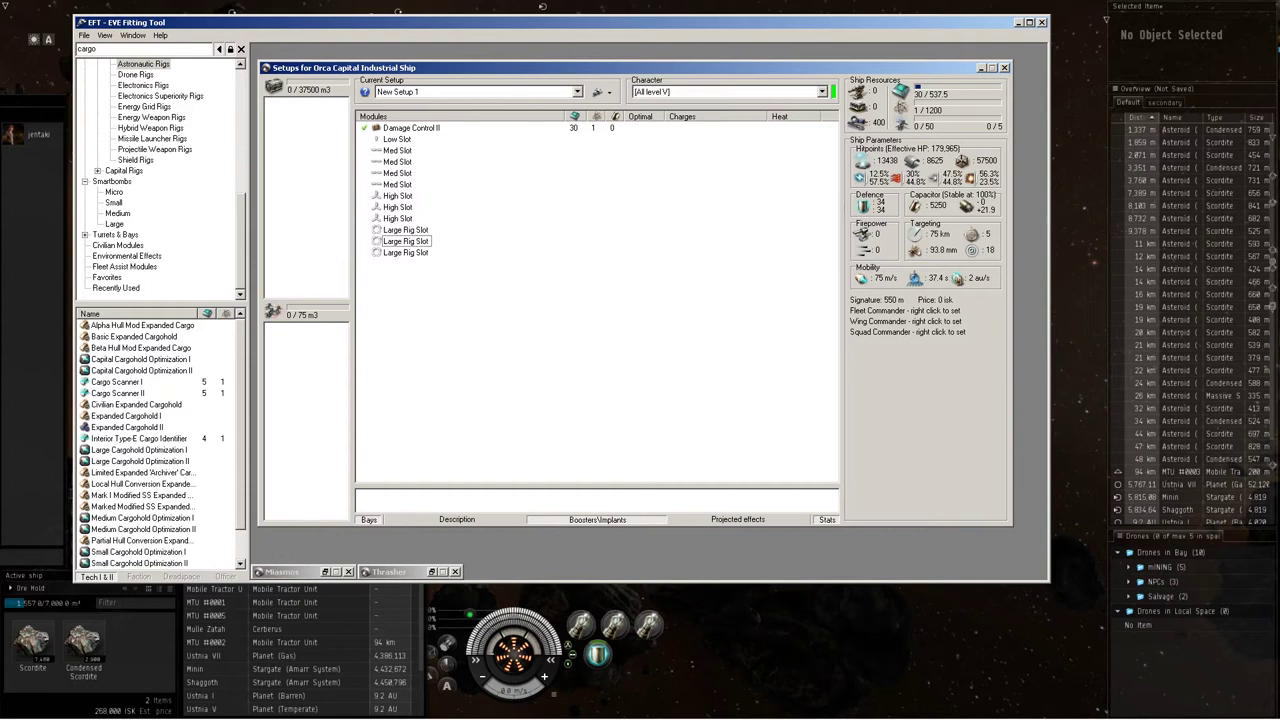
# Step: Switch the Orca to the setup "New Setup 1 copy 1" and list the recently used modules
pyautogui.click(577, 91)
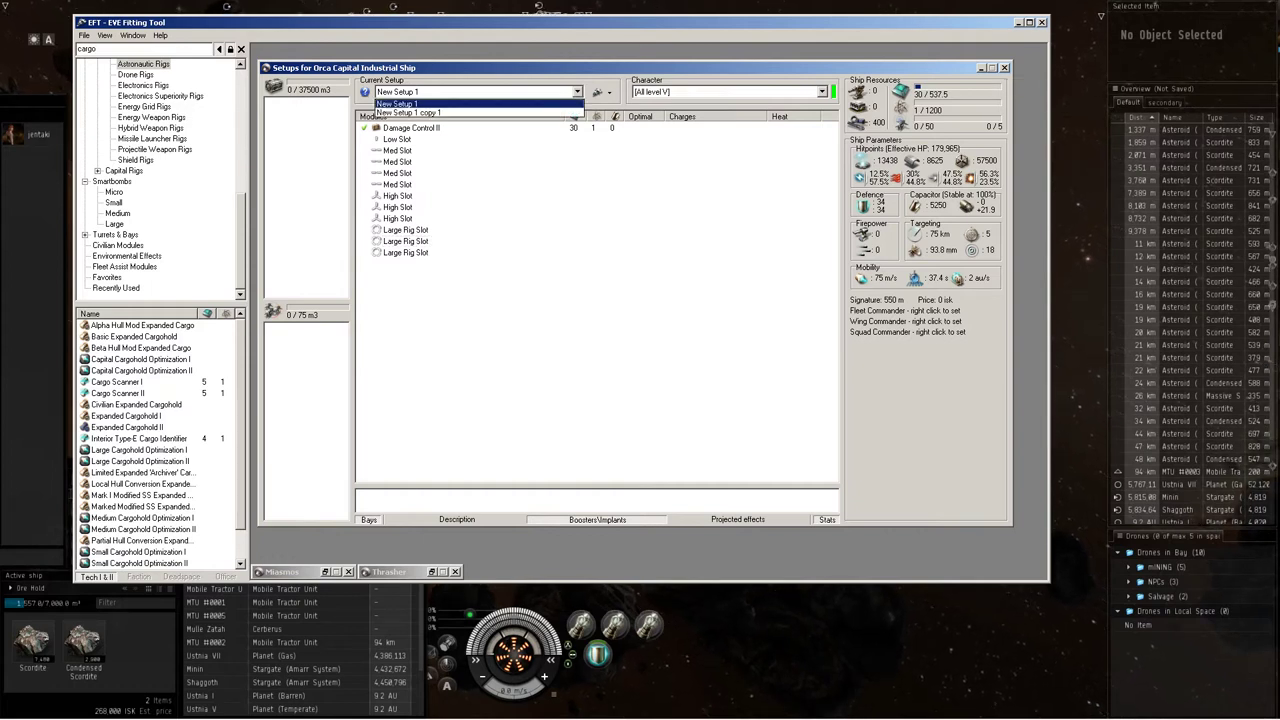
pyautogui.click(408, 112)
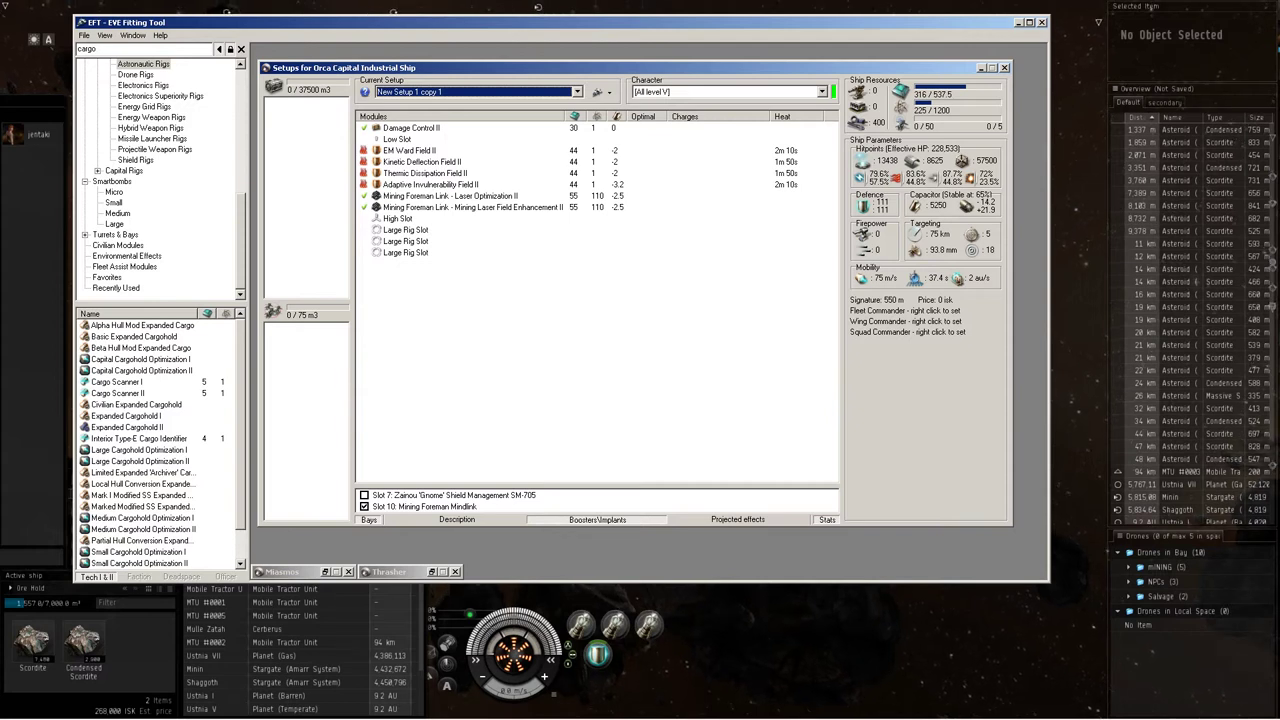
pyautogui.click(405, 241)
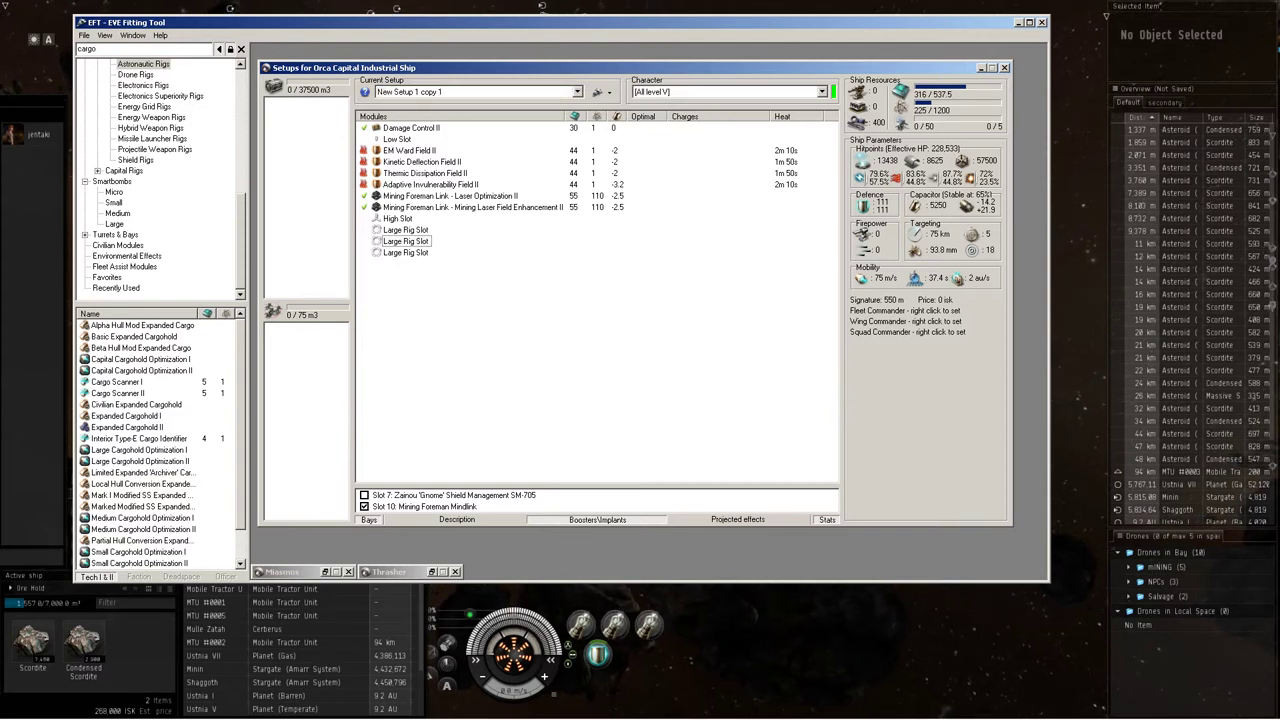
pyautogui.click(116, 288)
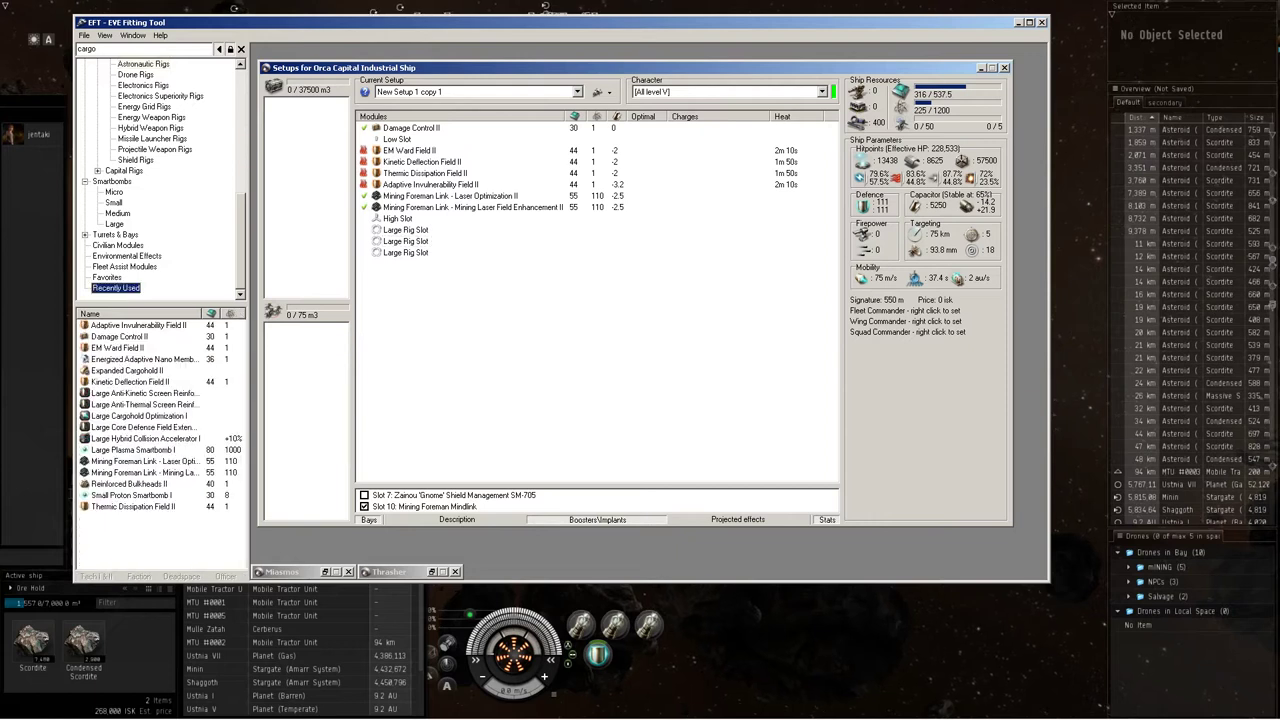
pyautogui.click(405, 241)
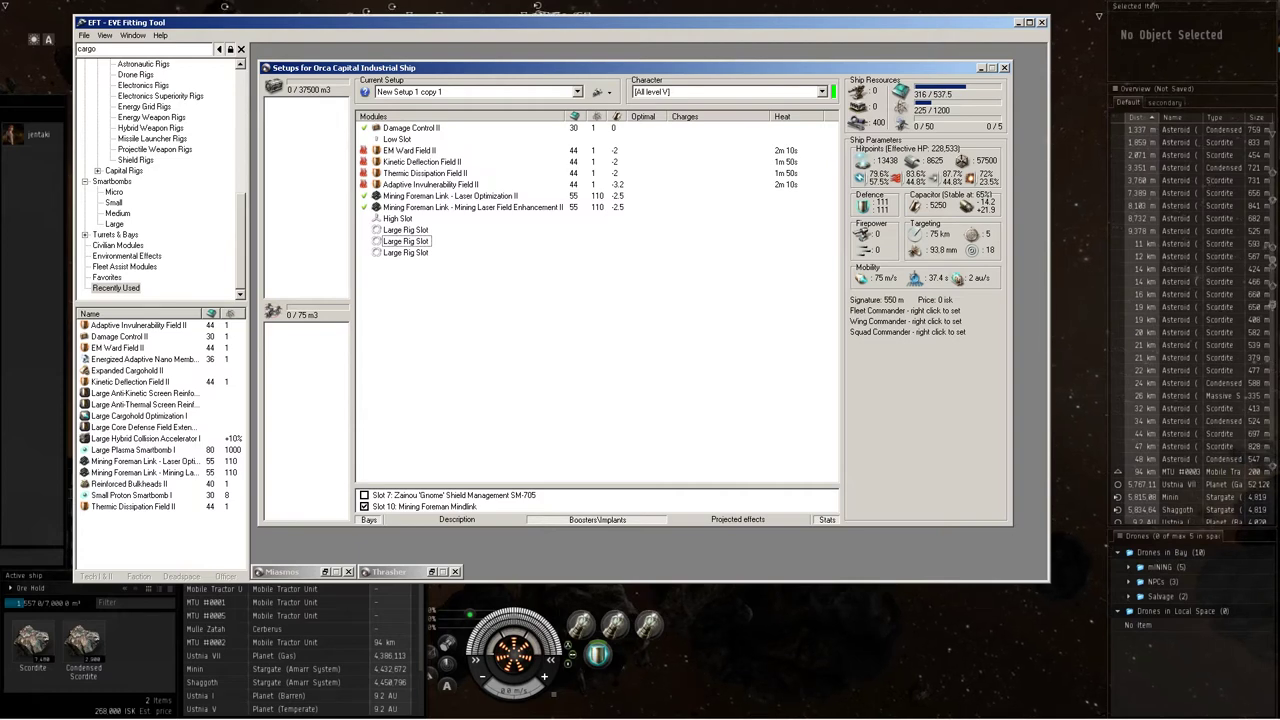
# Step: Switch to the EVE Online game, lock six nearby Scordite and Condensed Scordite asteroids, and launch the mining drone group
pyautogui.click(1180, 155)
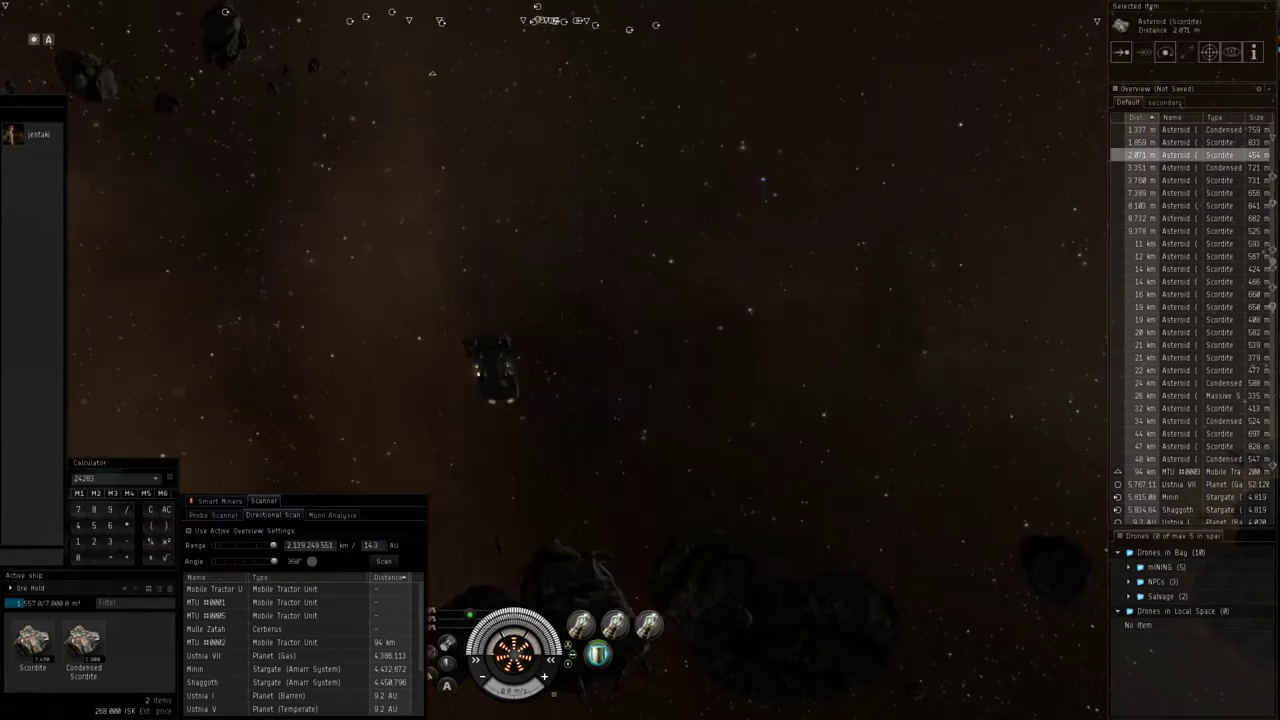
pyautogui.keyDown('ctrl'); pyautogui.click(1180, 155); pyautogui.keyUp('ctrl')
pyautogui.keyDown('ctrl'); pyautogui.click(1180, 167); pyautogui.keyUp('ctrl')
pyautogui.keyDown('ctrl'); pyautogui.click(1180, 180); pyautogui.keyUp('ctrl')
pyautogui.keyDown('ctrl'); pyautogui.click(1180, 193); pyautogui.keyUp('ctrl')
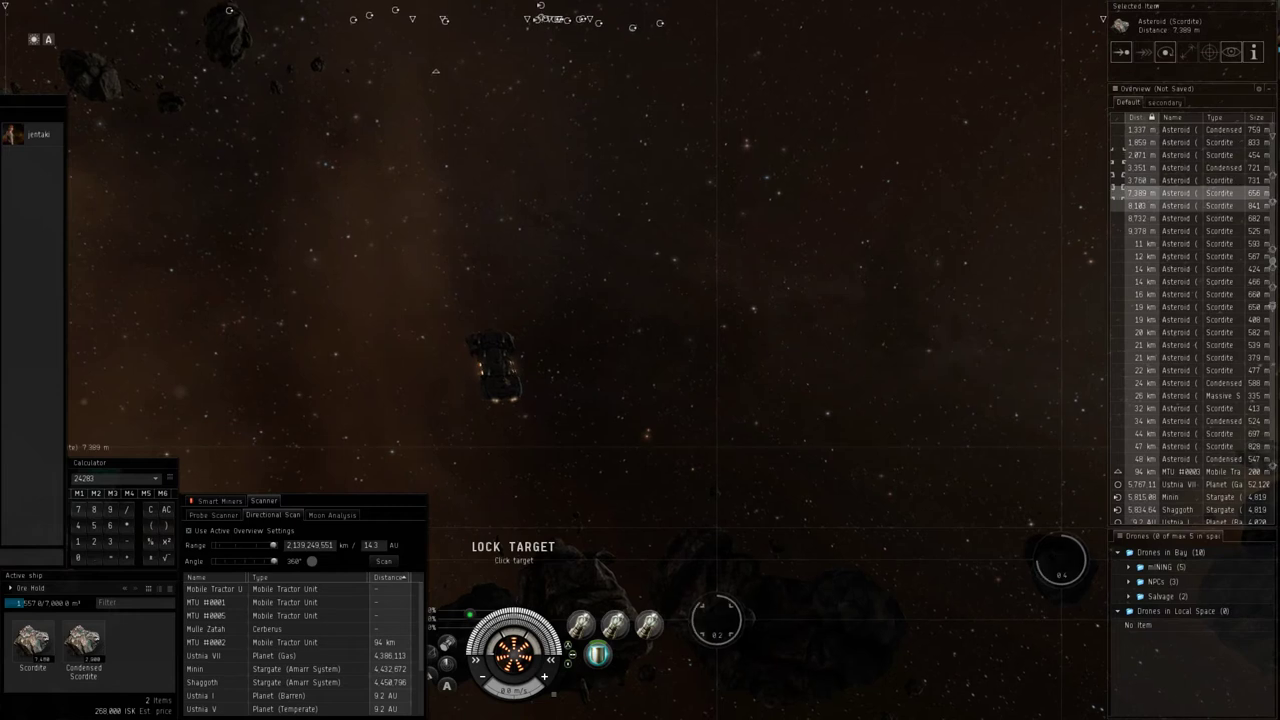
pyautogui.keyDown('ctrl'); pyautogui.click(1180, 205); pyautogui.keyUp('ctrl')
pyautogui.rightClick(1166, 567)
pyautogui.click(1190, 576)
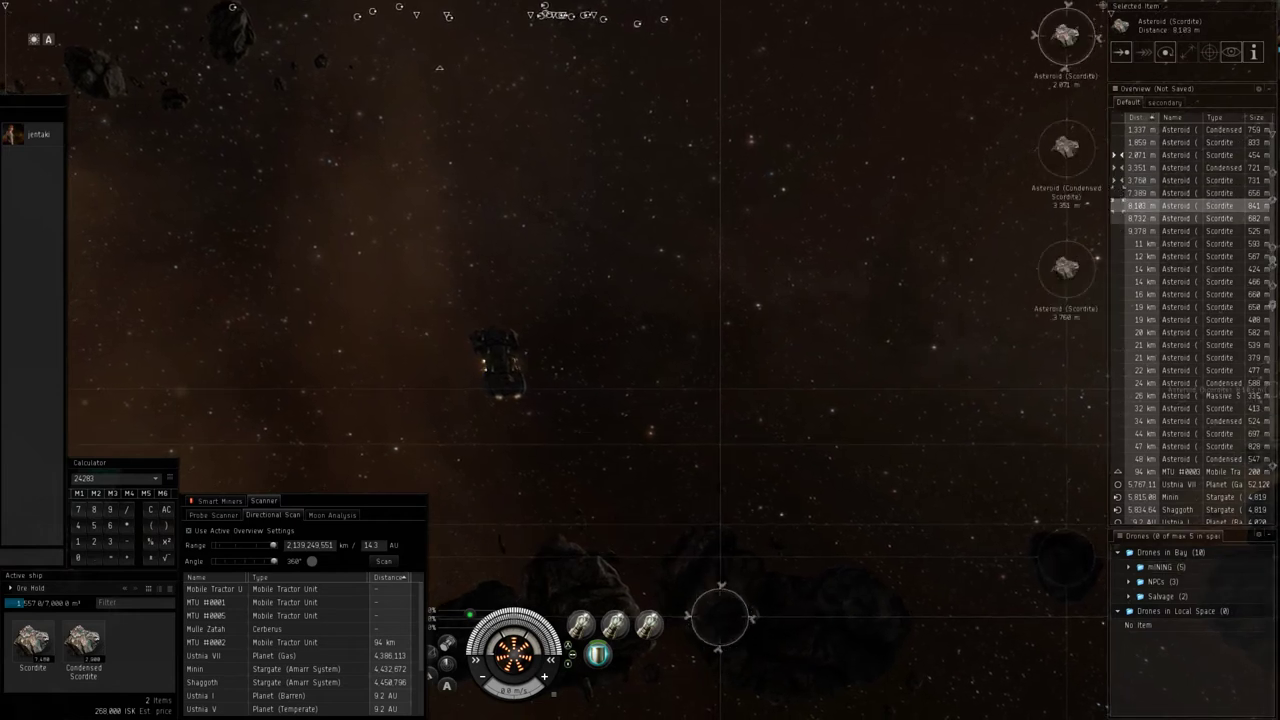
pyautogui.keyDown('ctrl'); pyautogui.click(1180, 129); pyautogui.keyUp('ctrl')
# Step: Run the three mining modules on the locked asteroids at about 3.4, 3.8 and 7.4 km, and set the drones mining the nearest one
pyautogui.click(1180, 167)
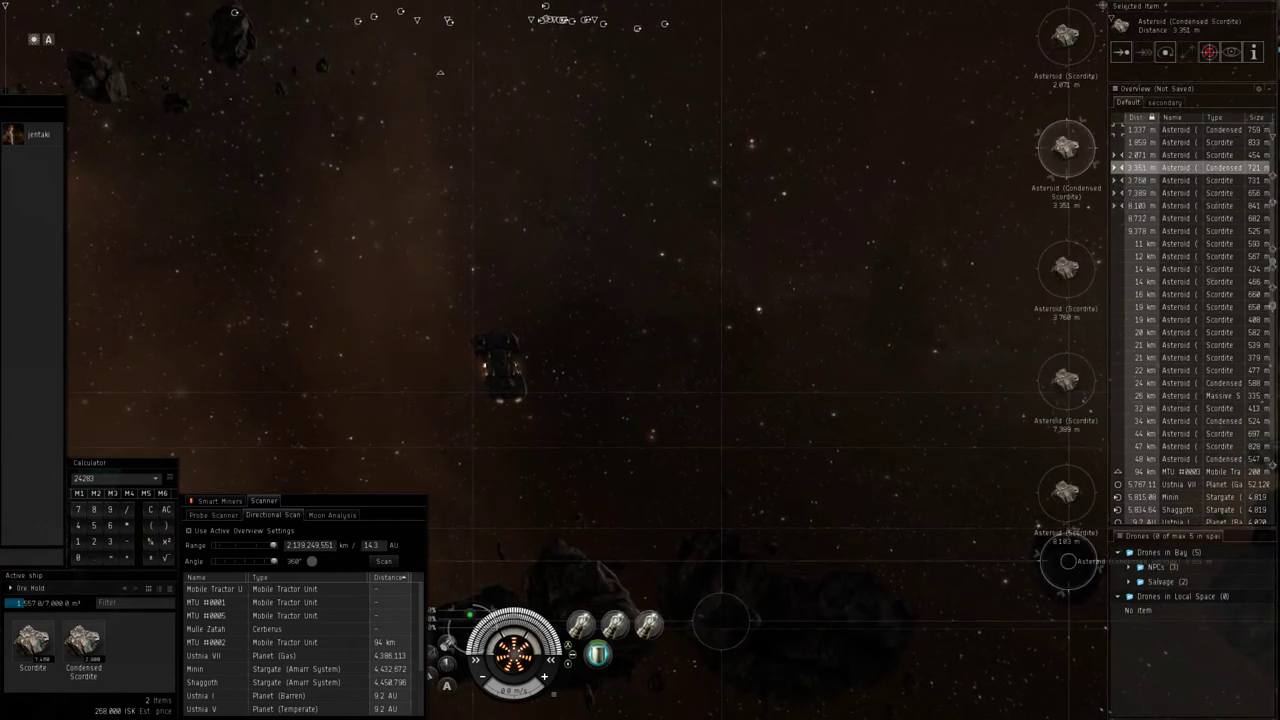
pyautogui.click(1180, 180)
pyautogui.press('F2')
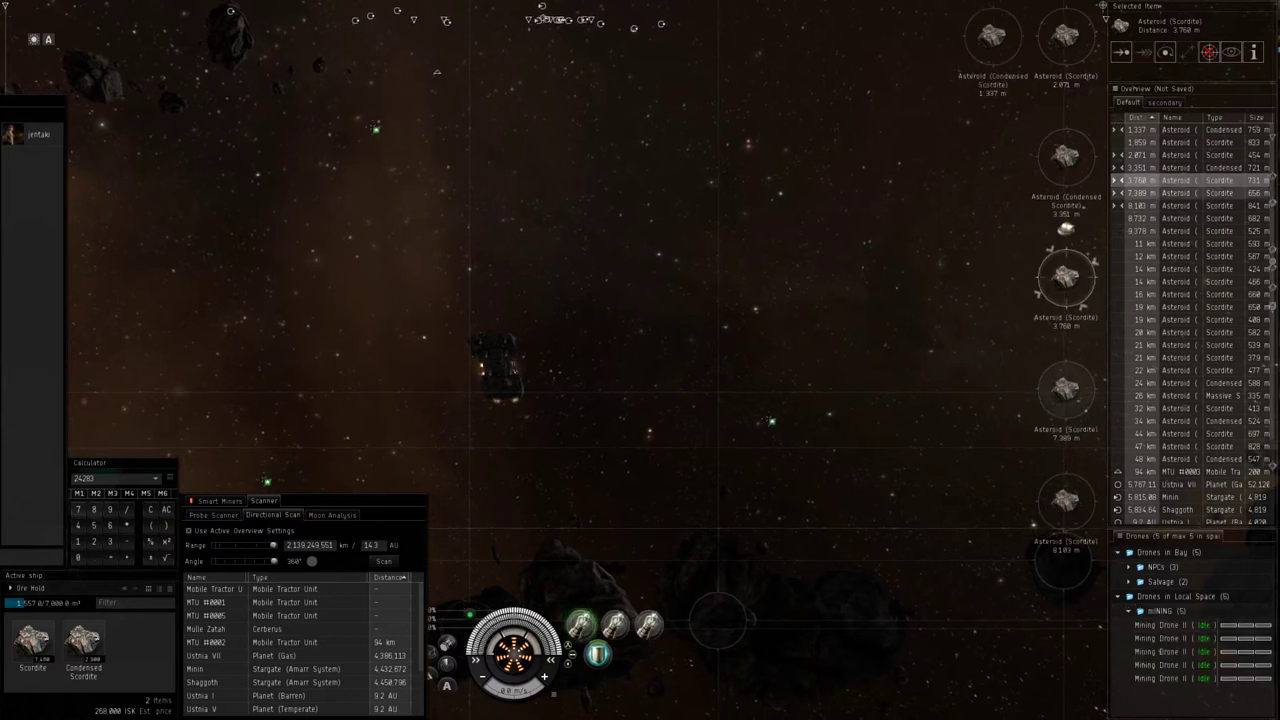
pyautogui.click(1180, 193)
pyautogui.press('F3')
pyautogui.click(1180, 129)
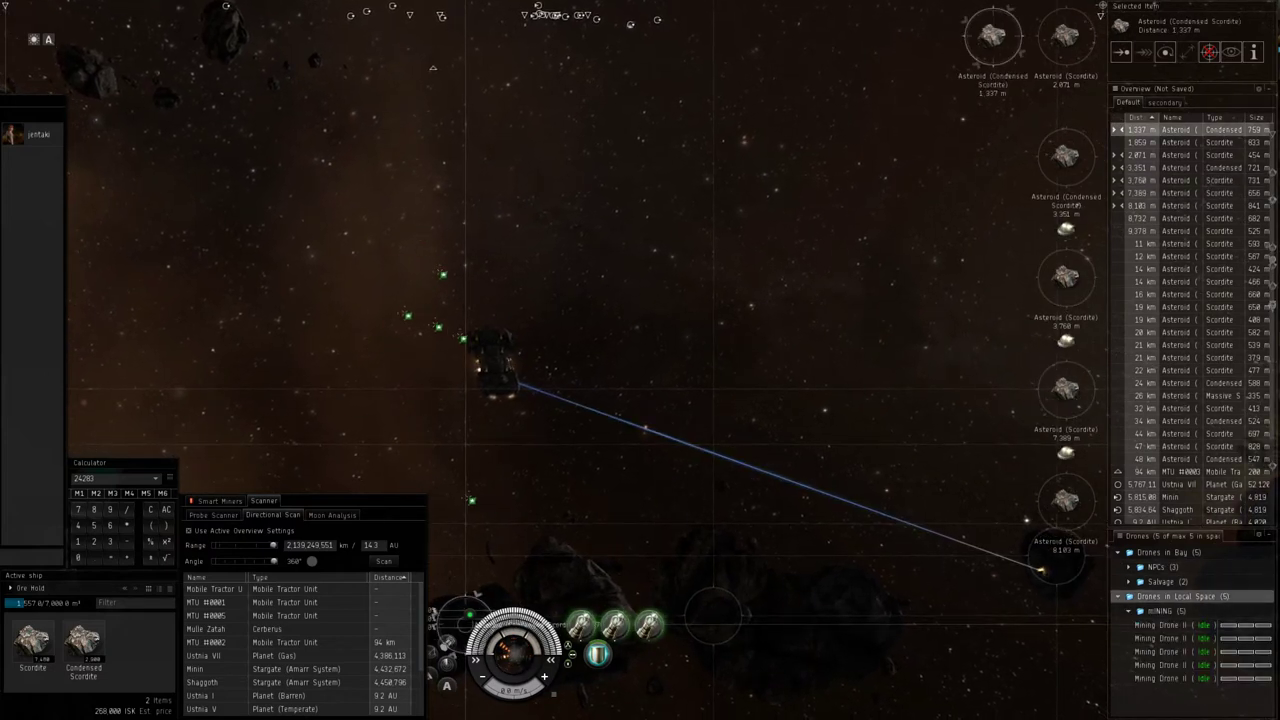
pyautogui.rightClick(1180, 609)
pyautogui.click(1218, 663)
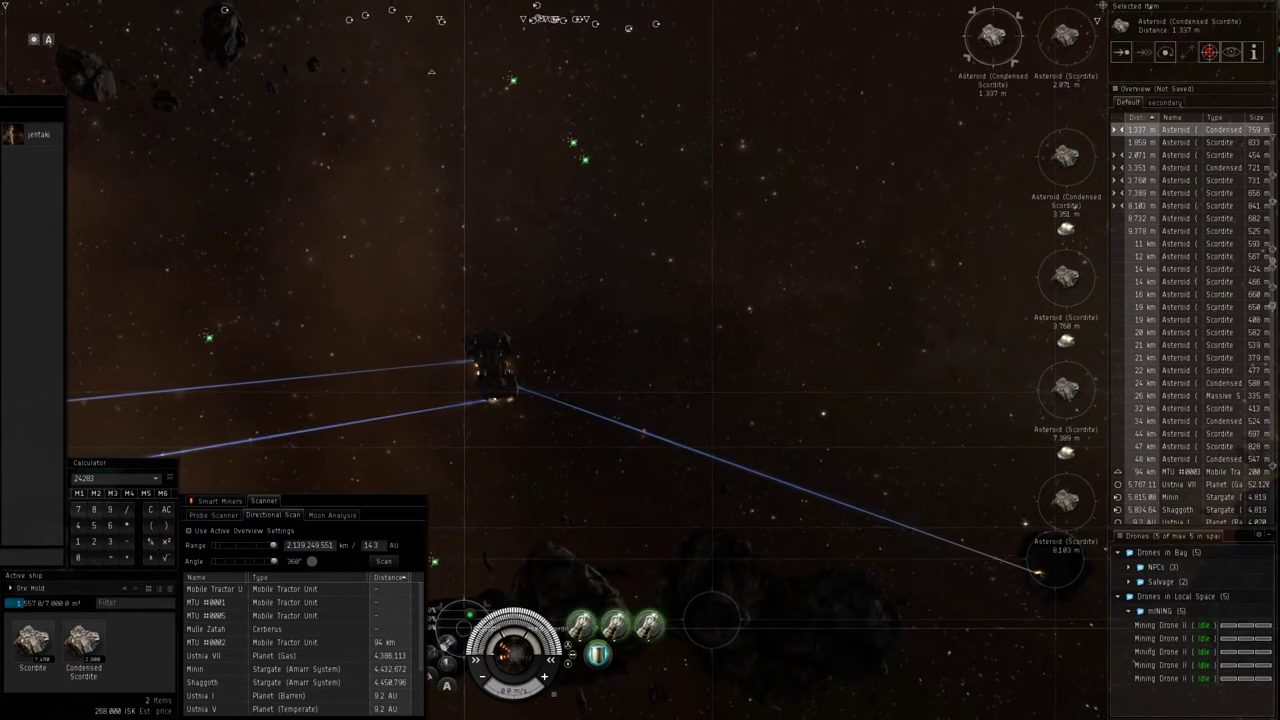
# Step: Switch back to EVE Fitting Tool and fit a Reinforced Bulkheads II in the Orca's free low slot
pyautogui.hotkey('alt', 'Tab')
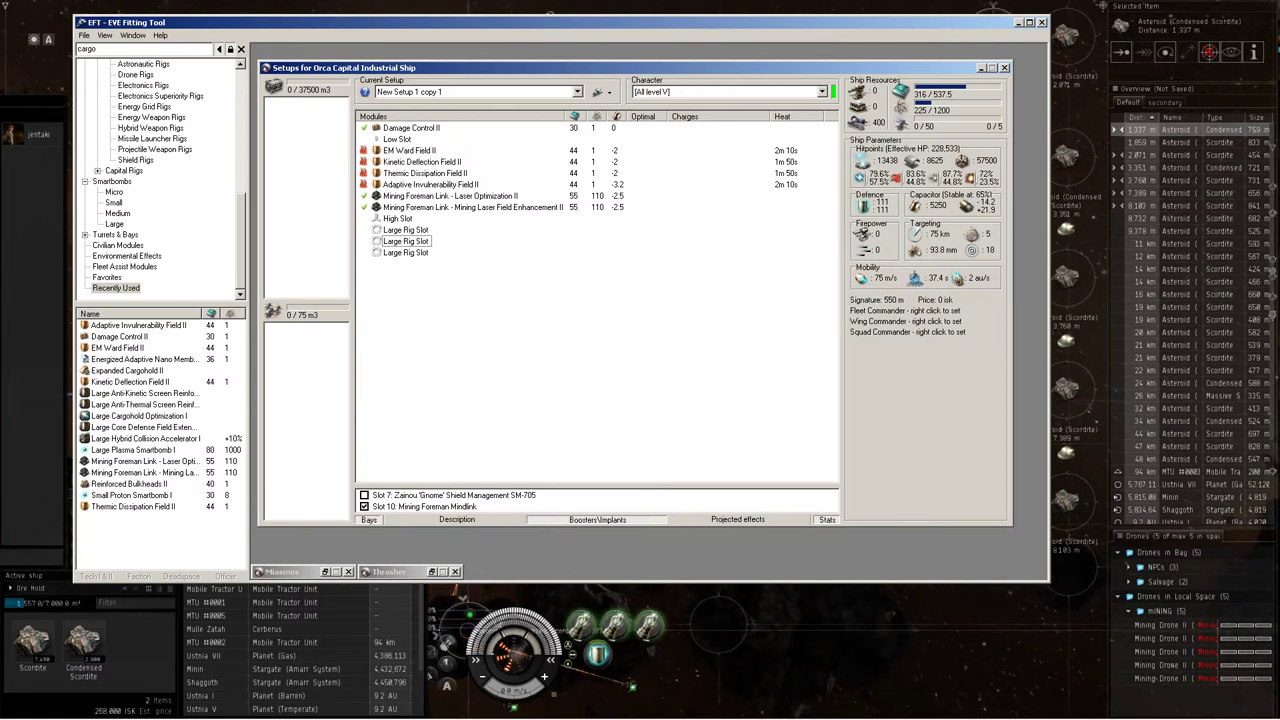
pyautogui.moveTo(971, 178)
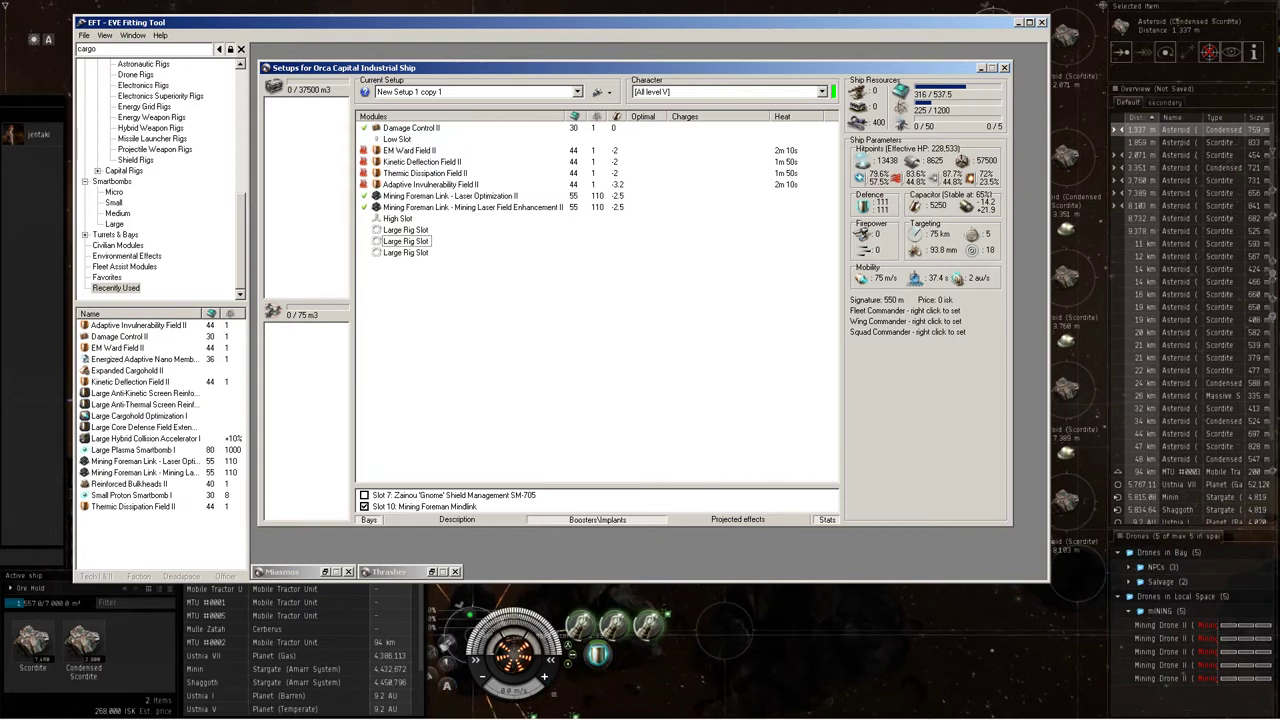
pyautogui.click(129, 483)
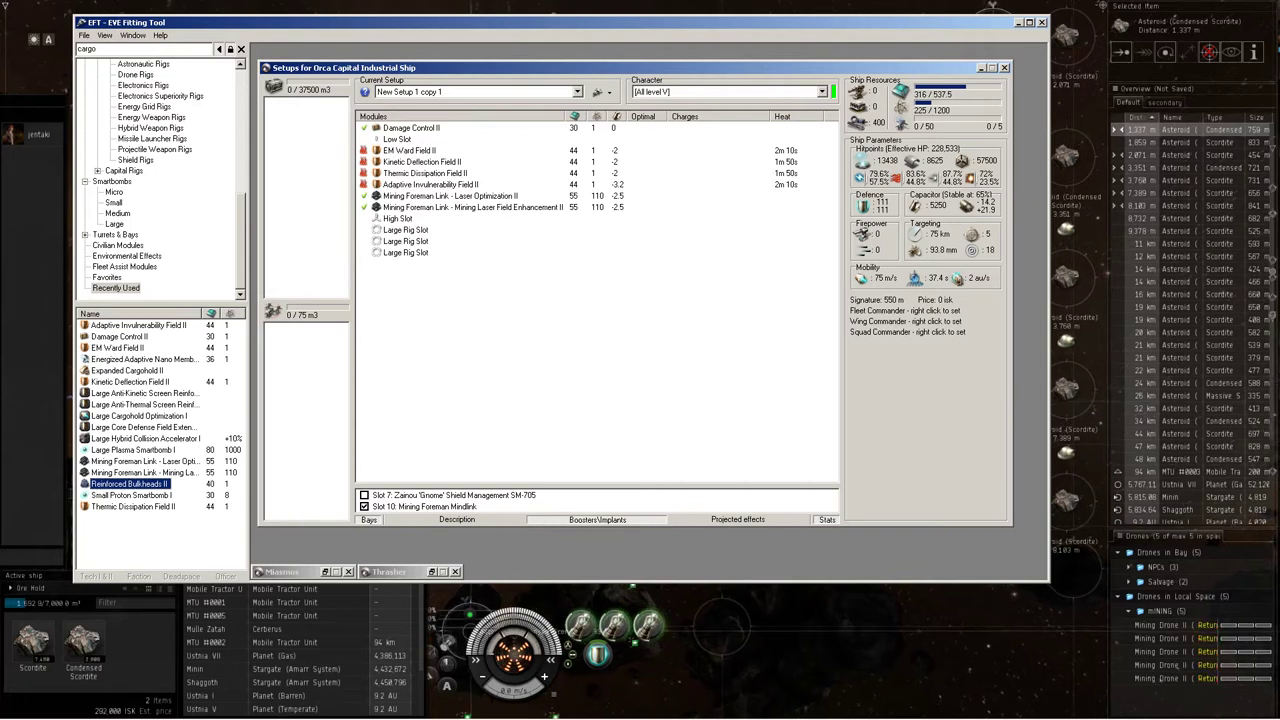
pyautogui.doubleClick(129, 483)
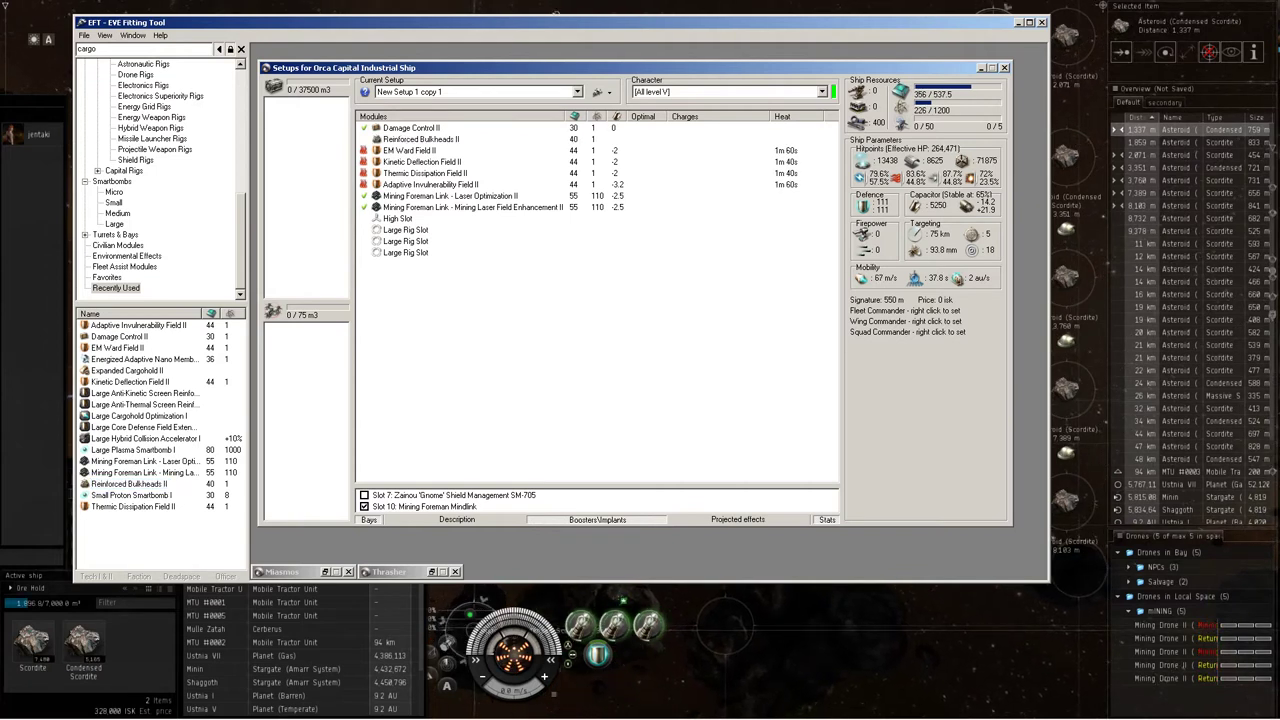
# Step: Remove the Reinforced Bulkheads II from the low slot and fit it again to compare effective hitpoints
pyautogui.click(405, 241)
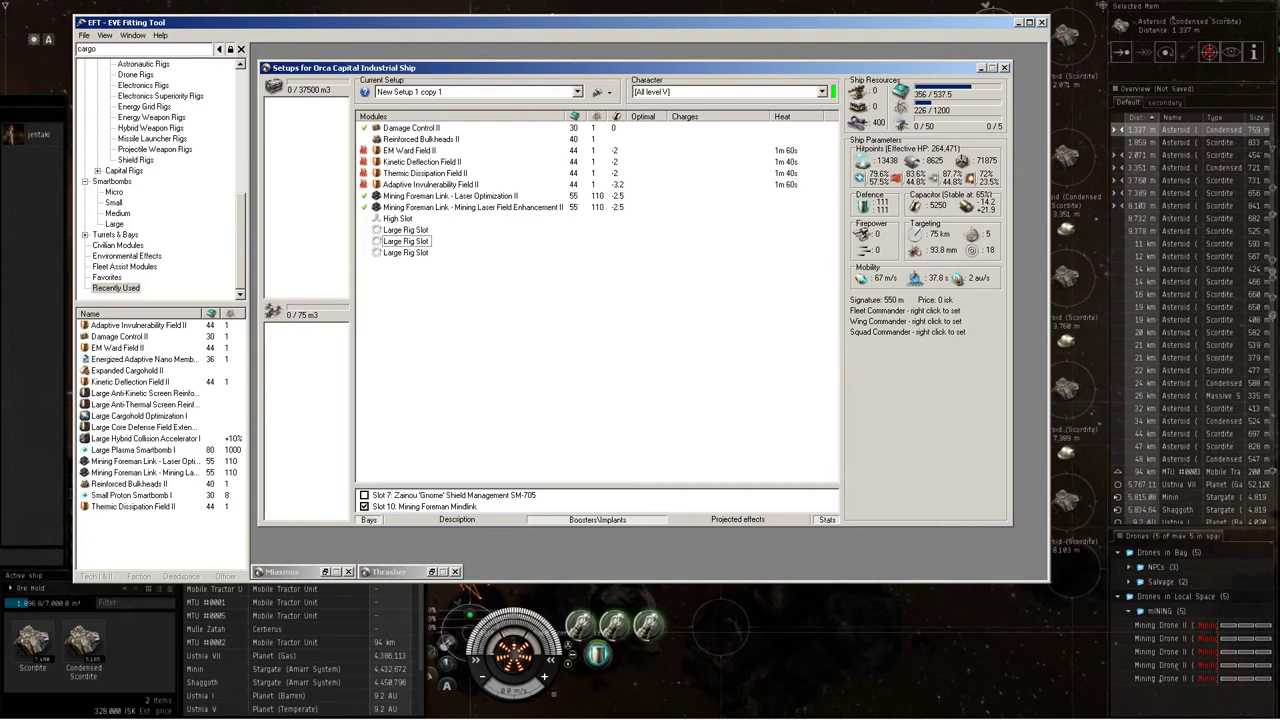
pyautogui.doubleClick(421, 139)
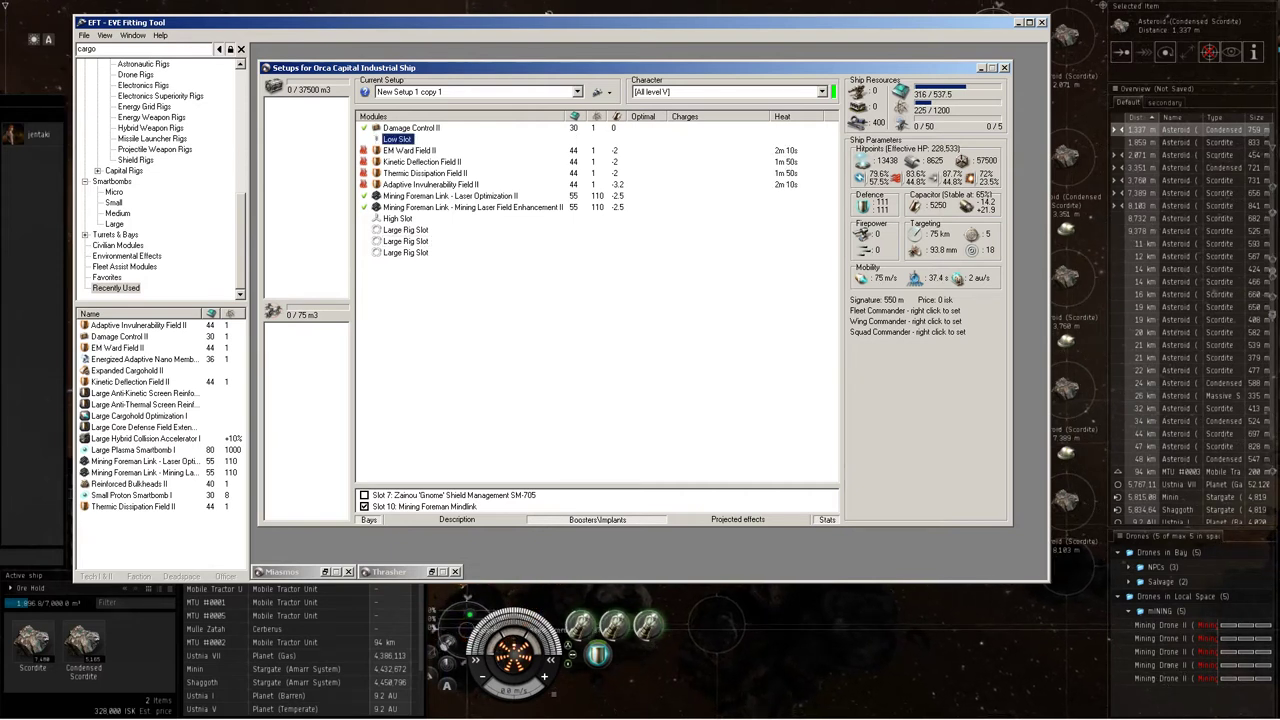
pyautogui.doubleClick(129, 483)
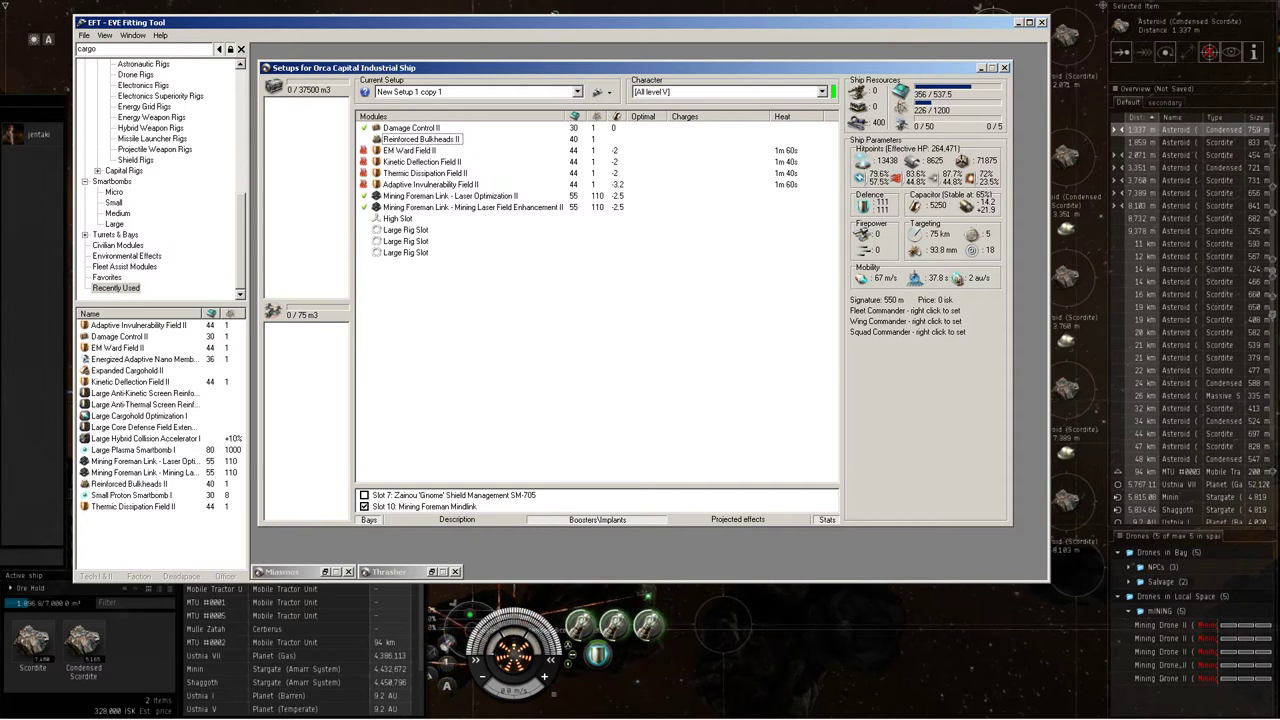
# Step: Fill all three large rig slots of the copied setup with Large Cargohold Optimization I
pyautogui.doubleClick(139, 416)
pyautogui.doubleClick(139, 416)
pyautogui.doubleClick(139, 416)
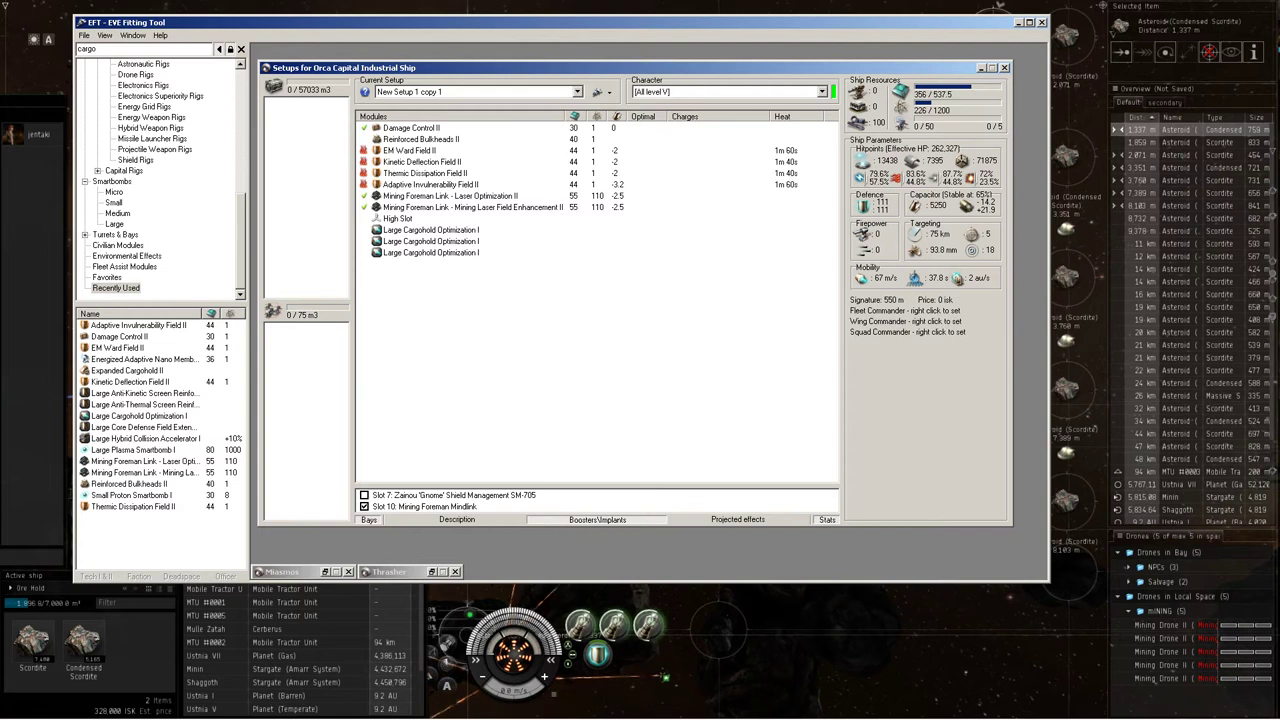
# Step: Remove all three Large Cargohold Optimization I rigs, keeping the Reinforced Bulkheads II fitted
pyautogui.click(420, 139)
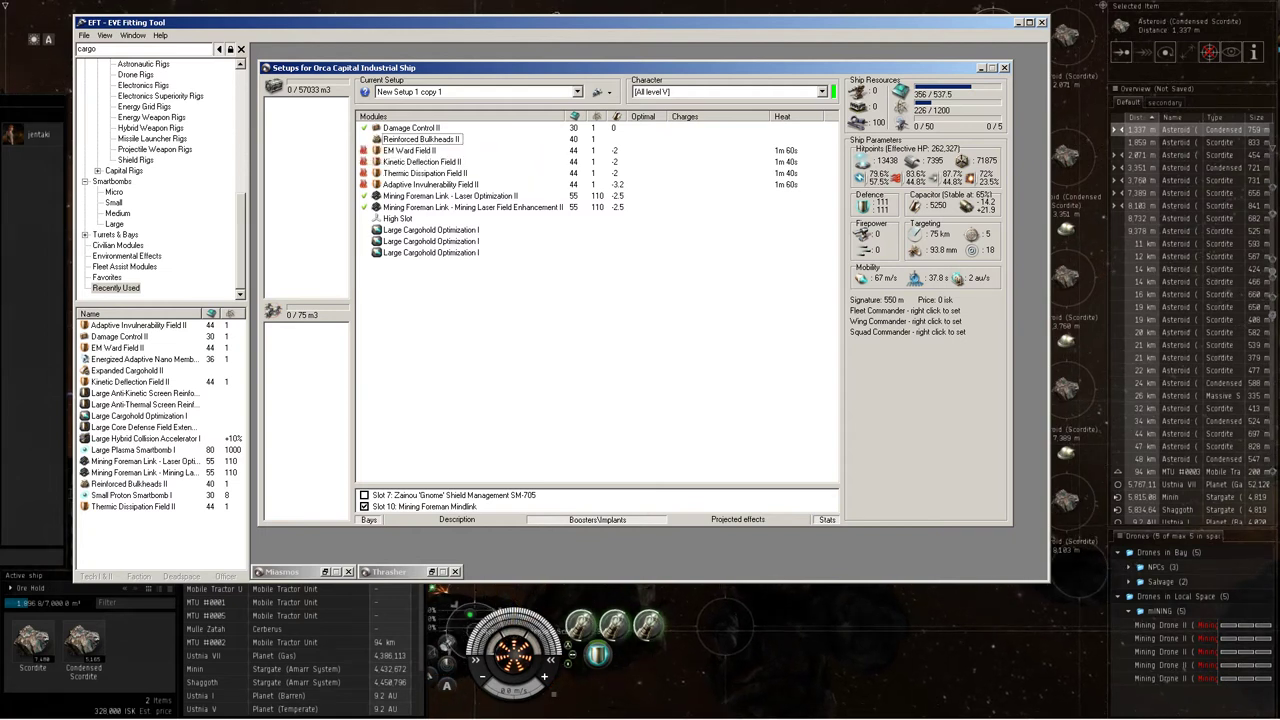
pyautogui.doubleClick(420, 230)
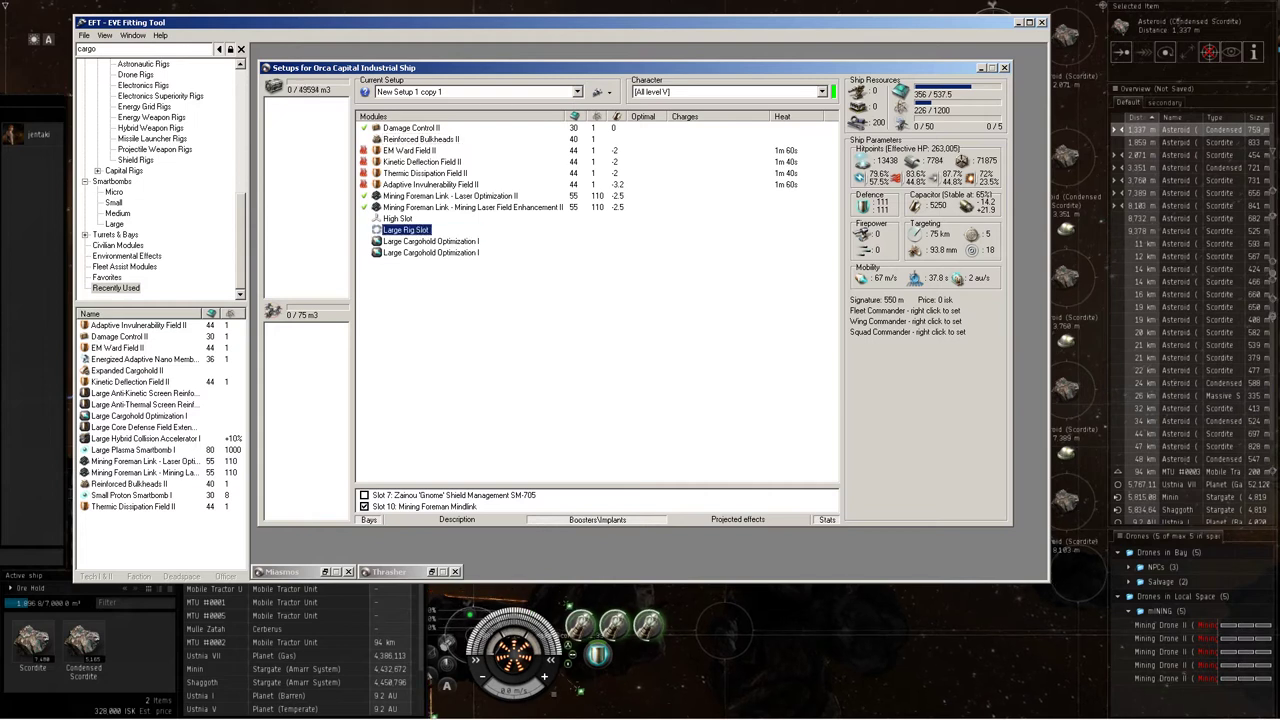
pyautogui.doubleClick(420, 241)
pyautogui.doubleClick(420, 252)
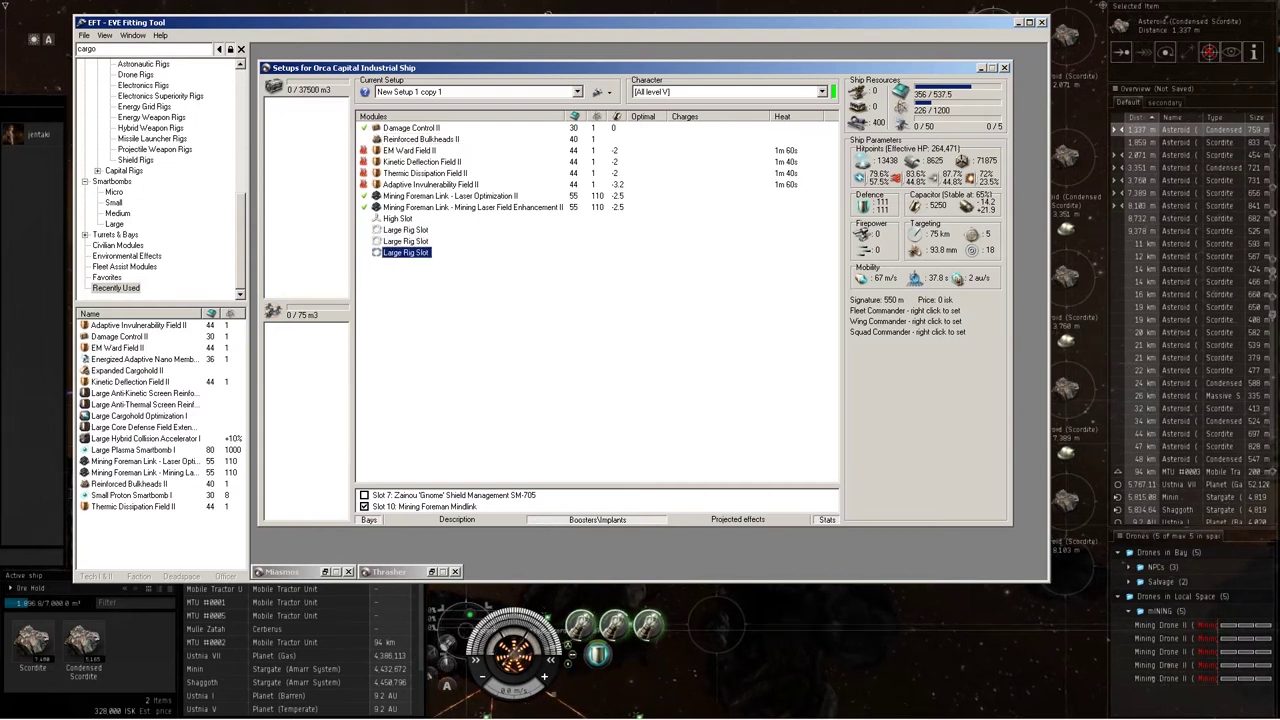
pyautogui.click(420, 280)
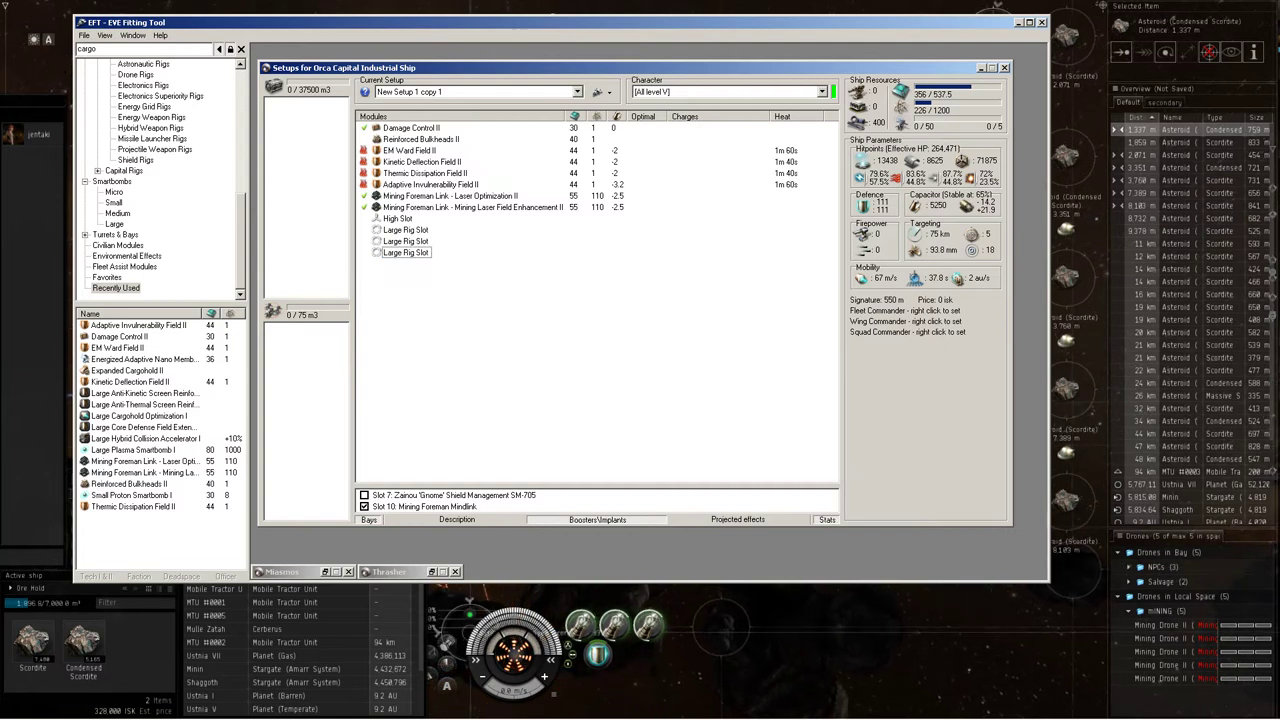
# Step: Check the shield bonus in the Large Core Defense Field Extender I's parameters, and close its info window
pyautogui.click(145, 393)
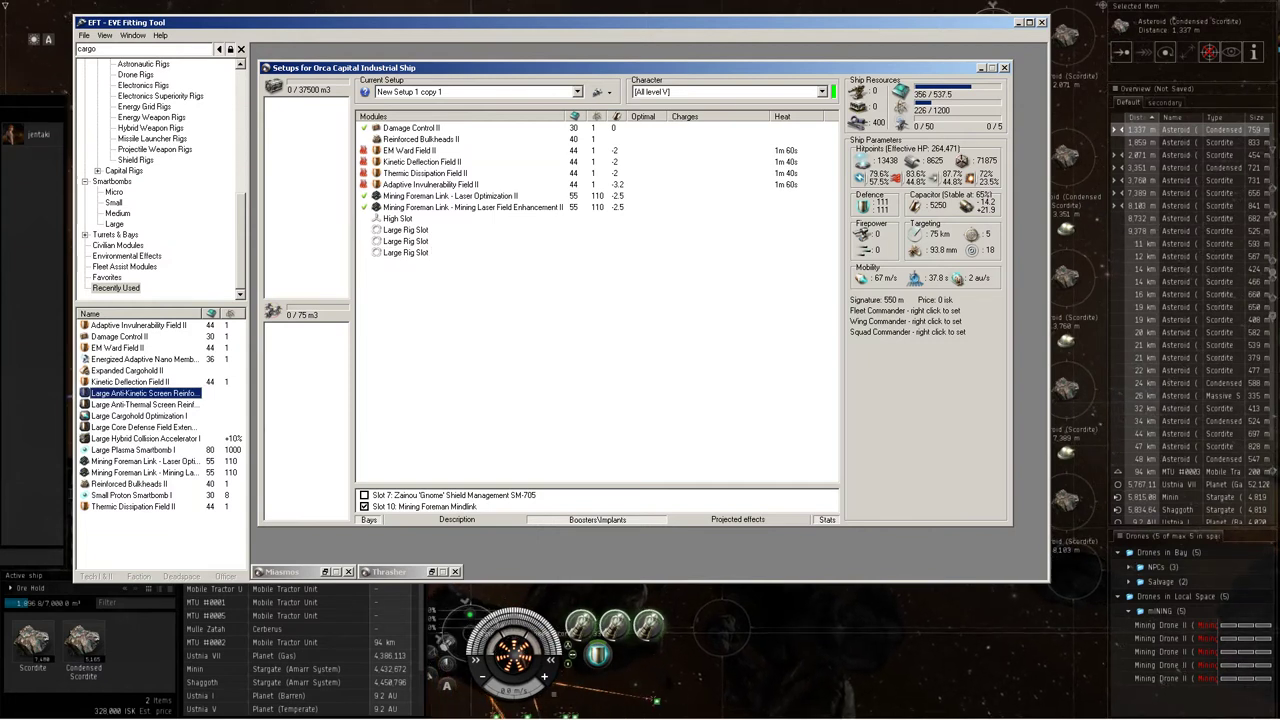
pyautogui.click(132, 427)
pyautogui.rightClick(132, 429)
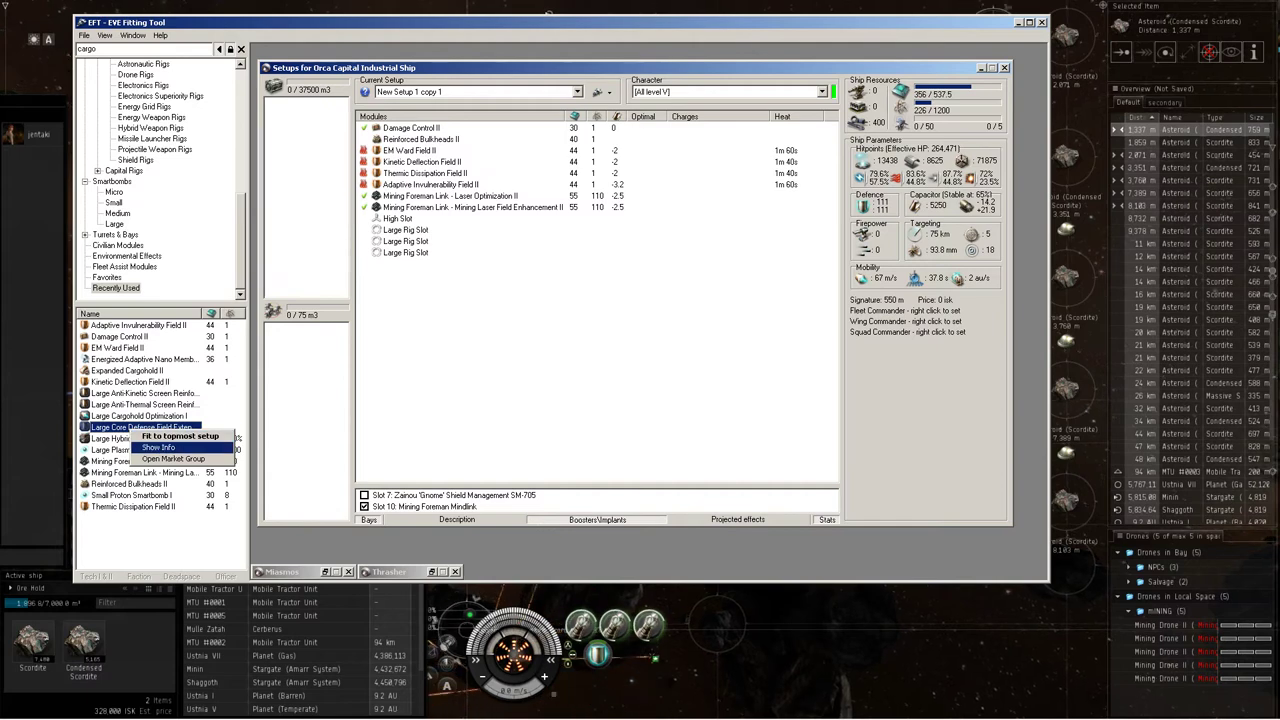
pyautogui.click(158, 447)
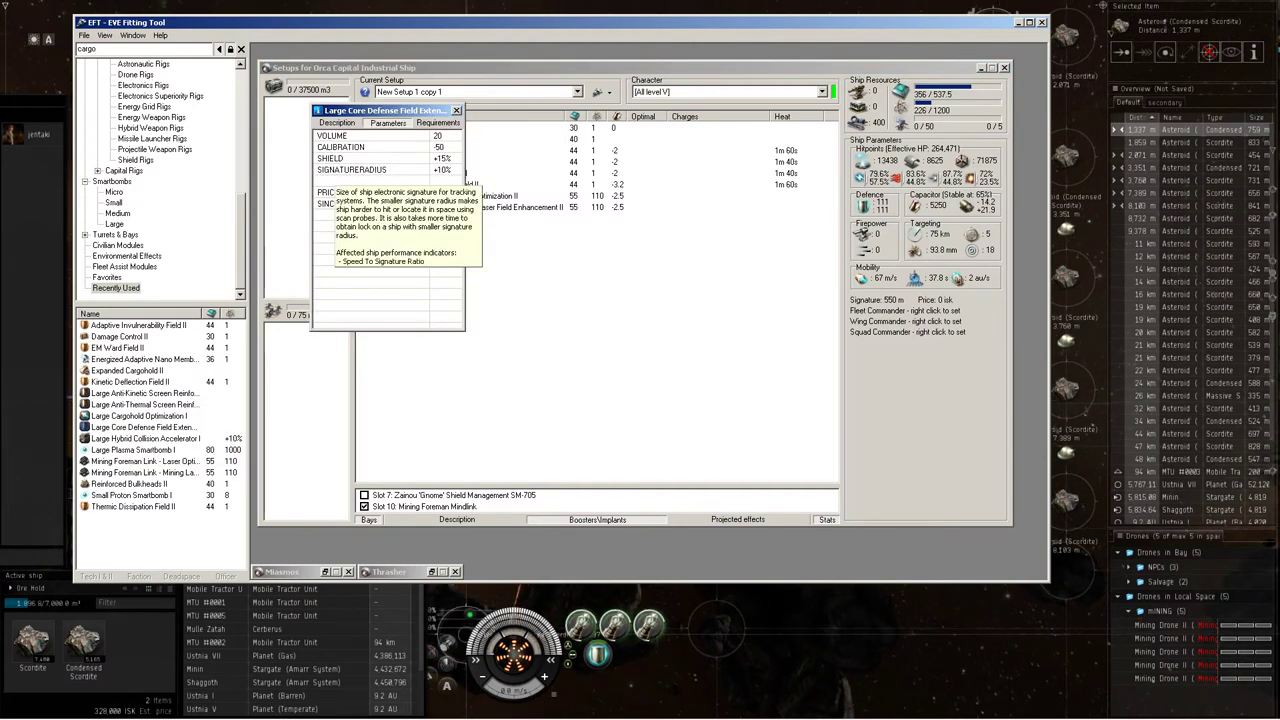
pyautogui.press('Escape')
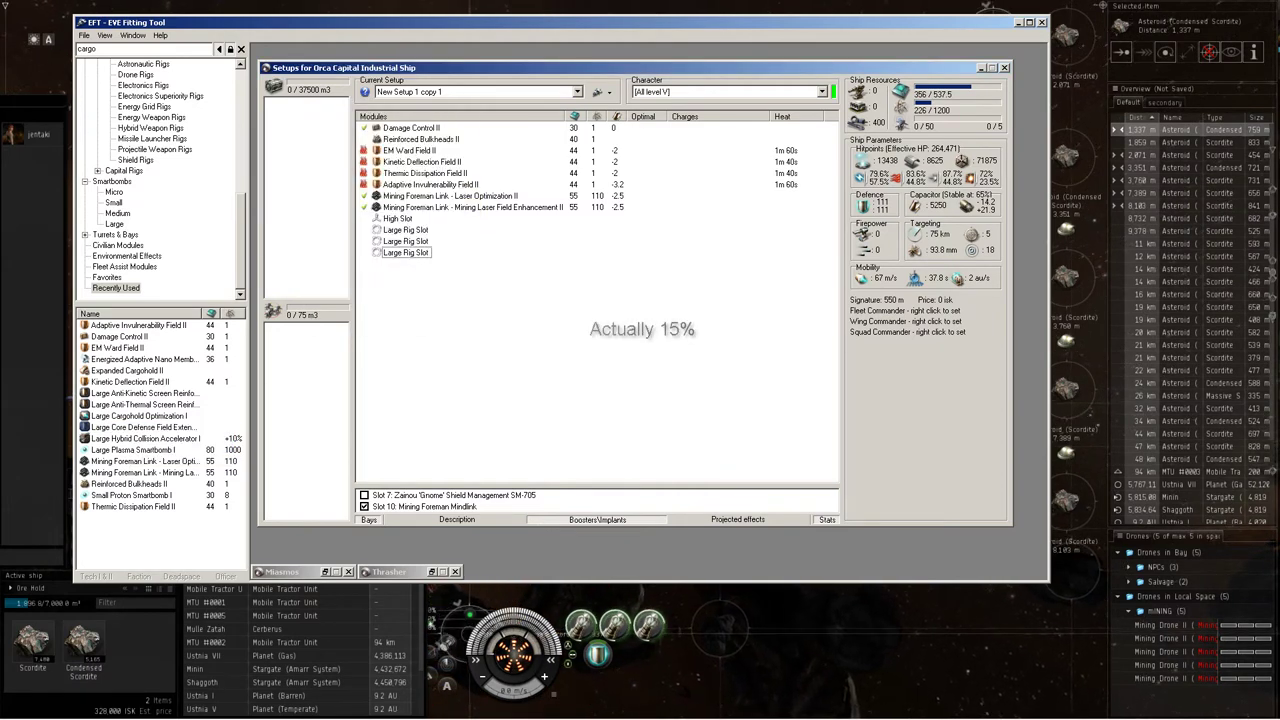
# Step: Fill all three large rig slots of the Orca with Large Core Defense Field Extender I
pyautogui.click(145, 427)
pyautogui.doubleClick(145, 427)
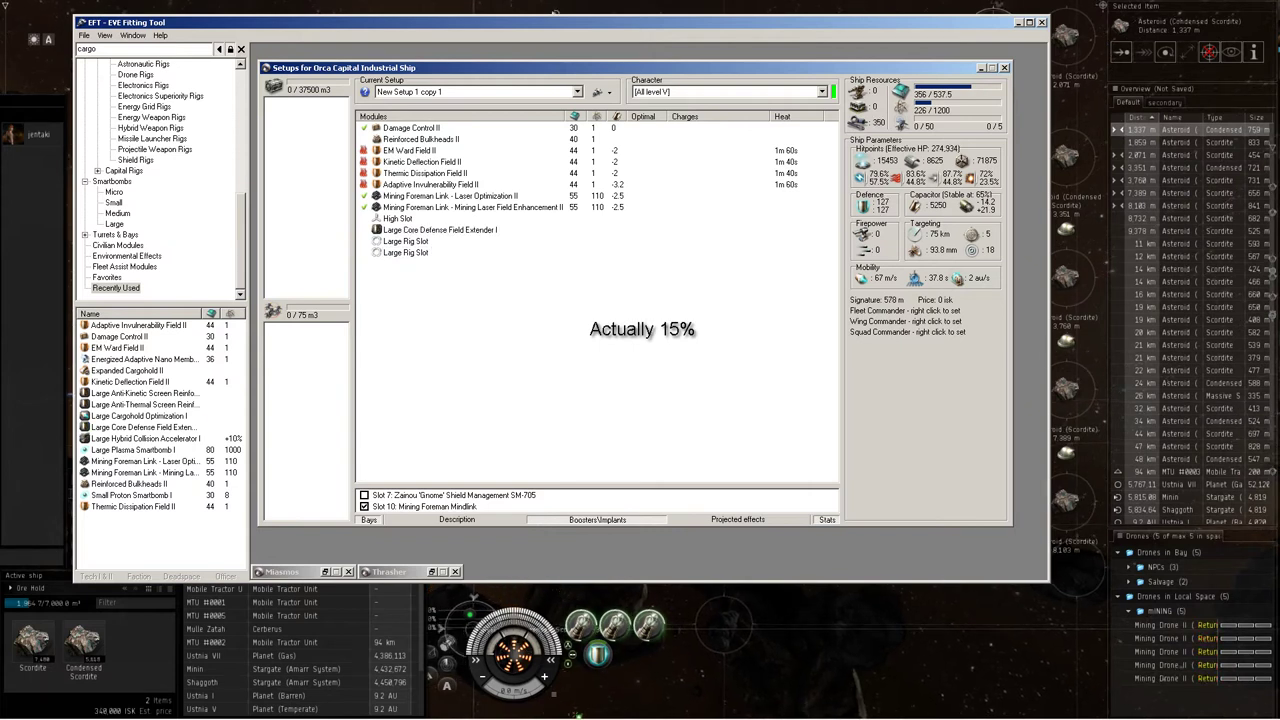
pyautogui.doubleClick(145, 427)
pyautogui.doubleClick(145, 427)
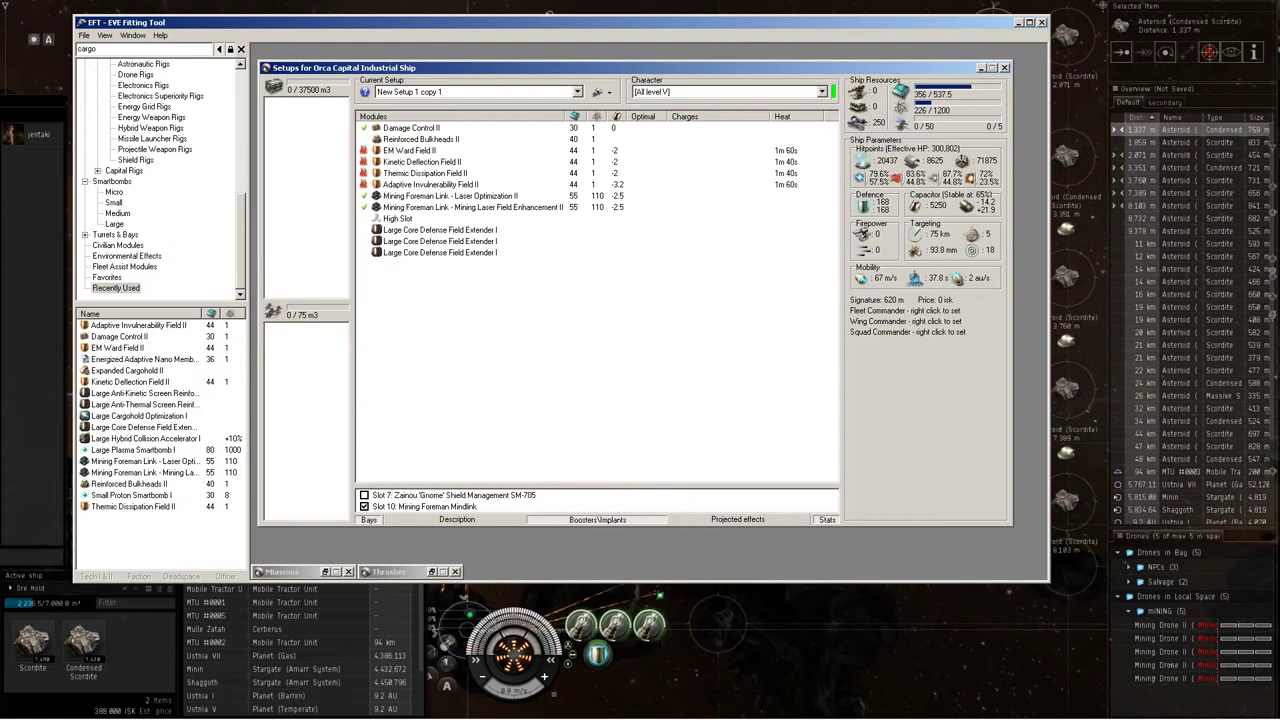
# Step: Remove the Damage Control II from "New Setup 1" to compare its bare tank, and return to "New Setup 1 copy 1"
pyautogui.click(576, 92)
pyautogui.click(420, 103)
pyautogui.doubleClick(410, 127)
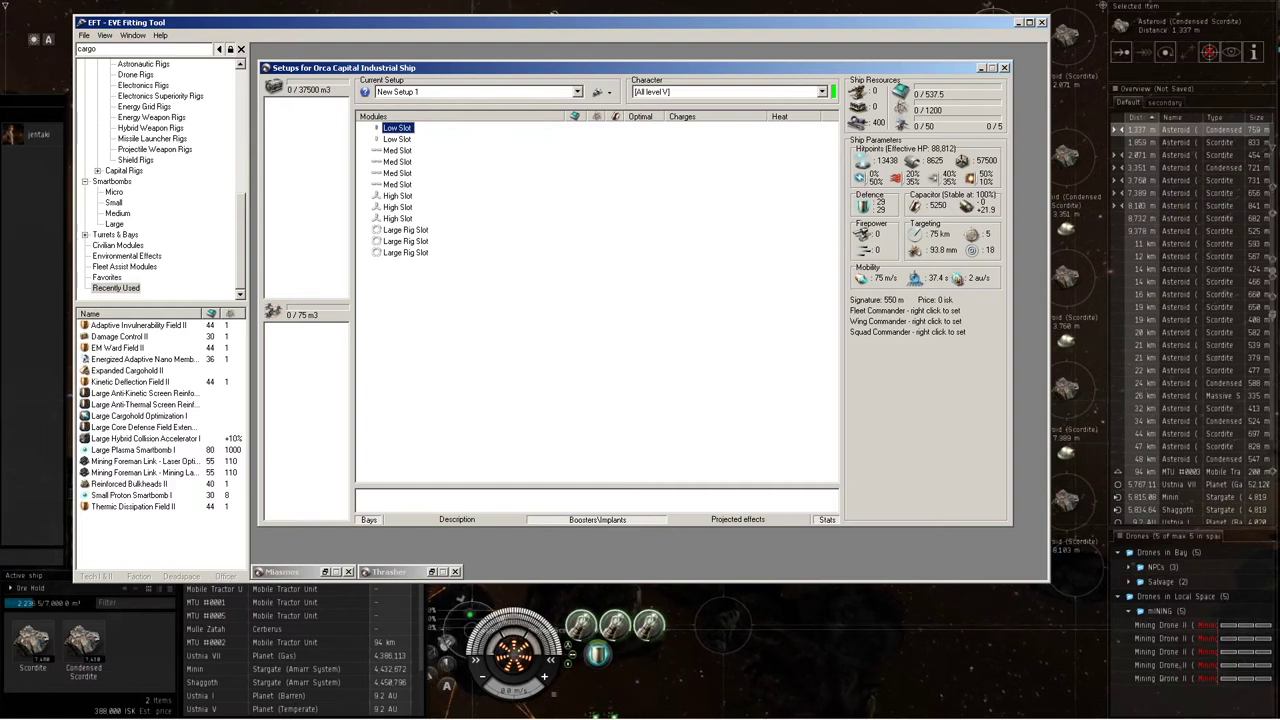
pyautogui.click(576, 91)
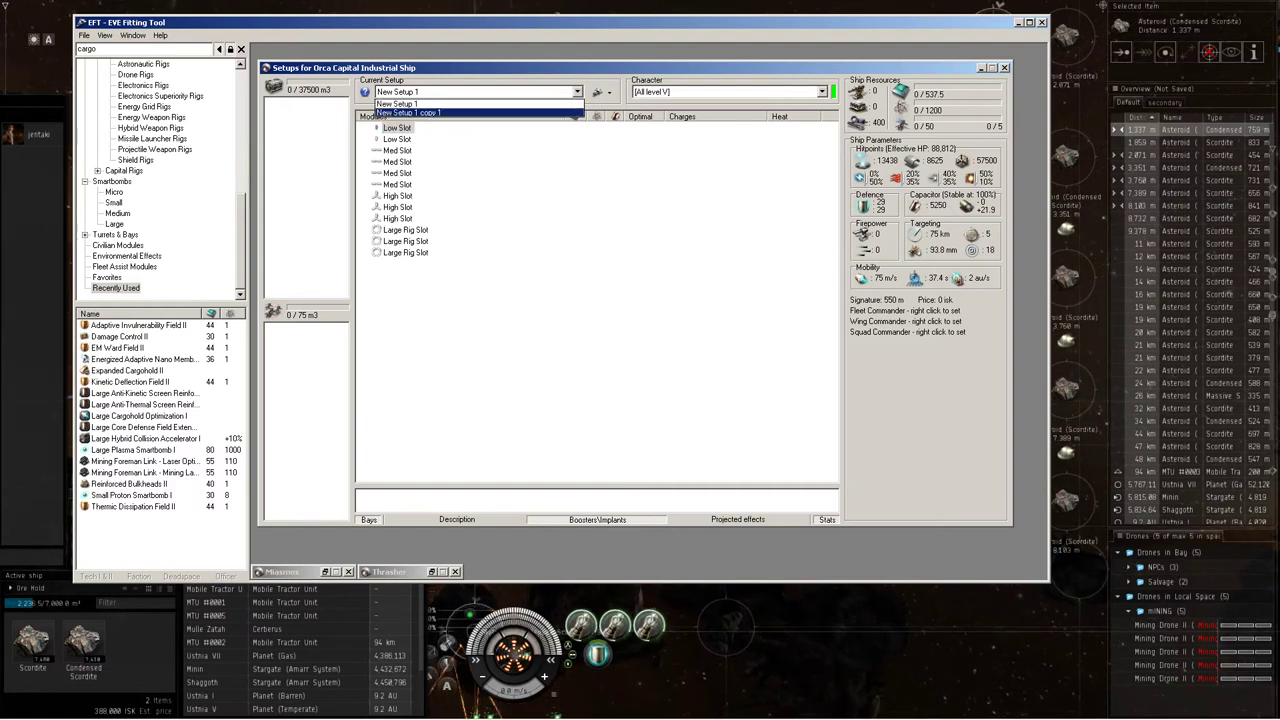
pyautogui.click(430, 113)
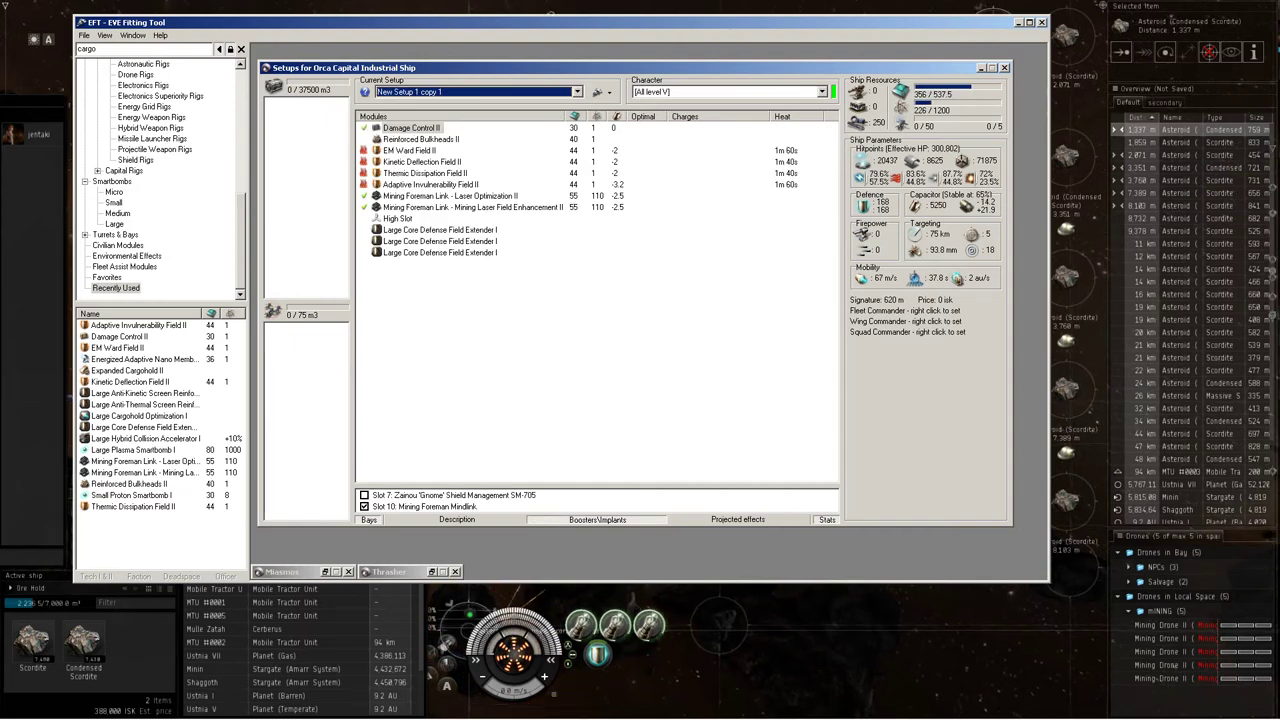
# Step: Remove all three Large Core Defense Field Extender I rigs from the Orca
pyautogui.click(439, 230)
pyautogui.doubleClick(439, 241)
pyautogui.doubleClick(439, 230)
pyautogui.doubleClick(439, 252)
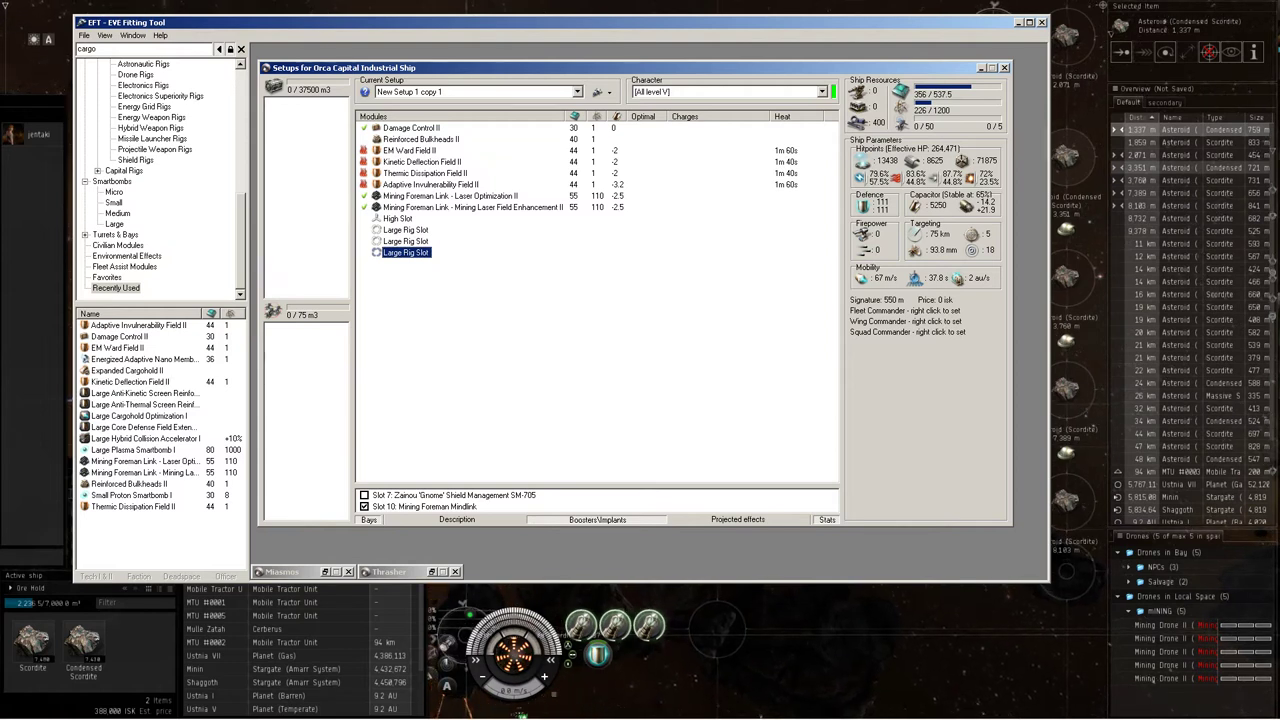
# Step: Refit Large Core Defense Field Extender I rigs in the Orca's emptied large rig slots
pyautogui.doubleClick(144, 427)
pyautogui.doubleClick(144, 427)
pyautogui.doubleClick(144, 427)
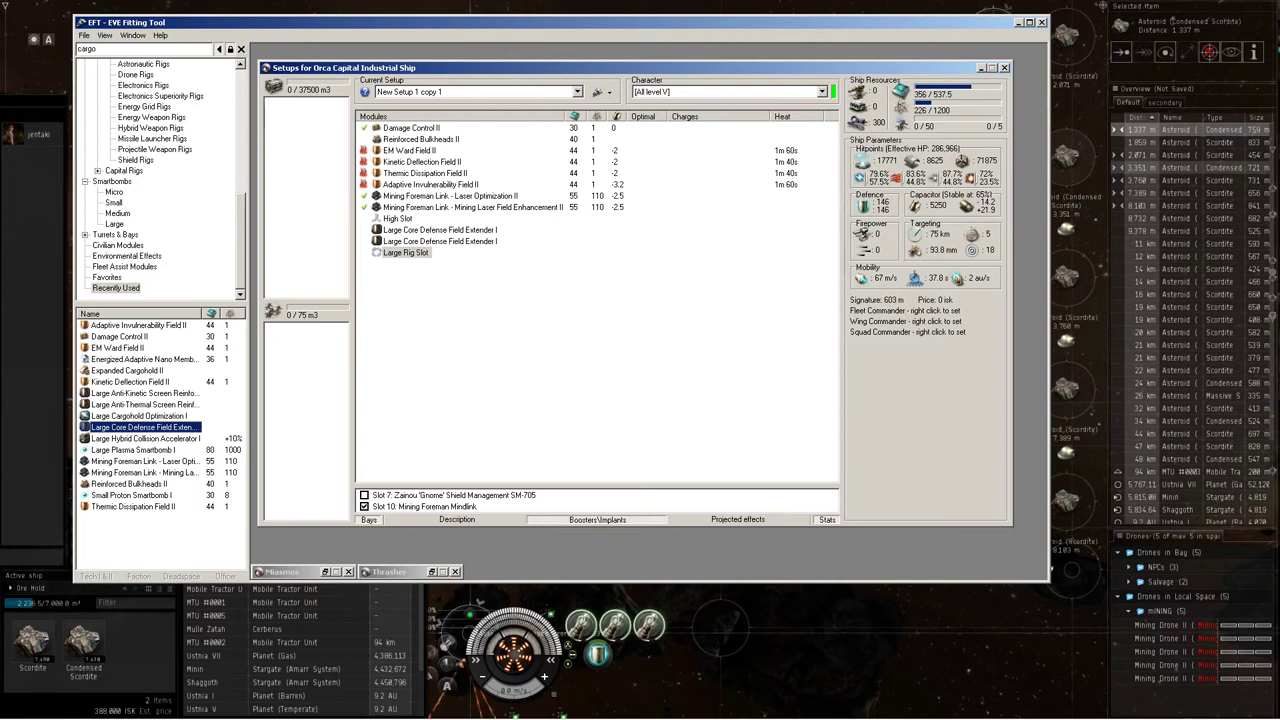
# Step: Fit the last Large Core Defense Field Extender I rig and apply the kinthrem damage profile to the Orca's defence
pyautogui.click(440, 300)
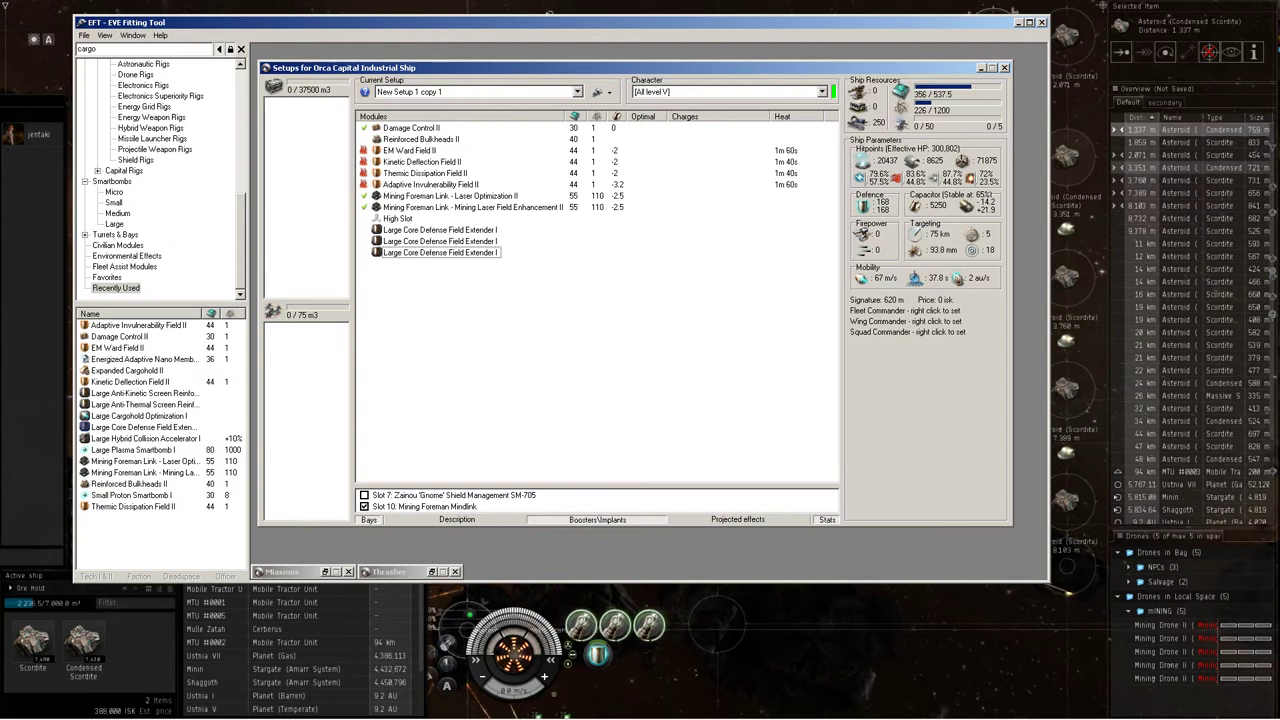
pyautogui.rightClick(862, 200)
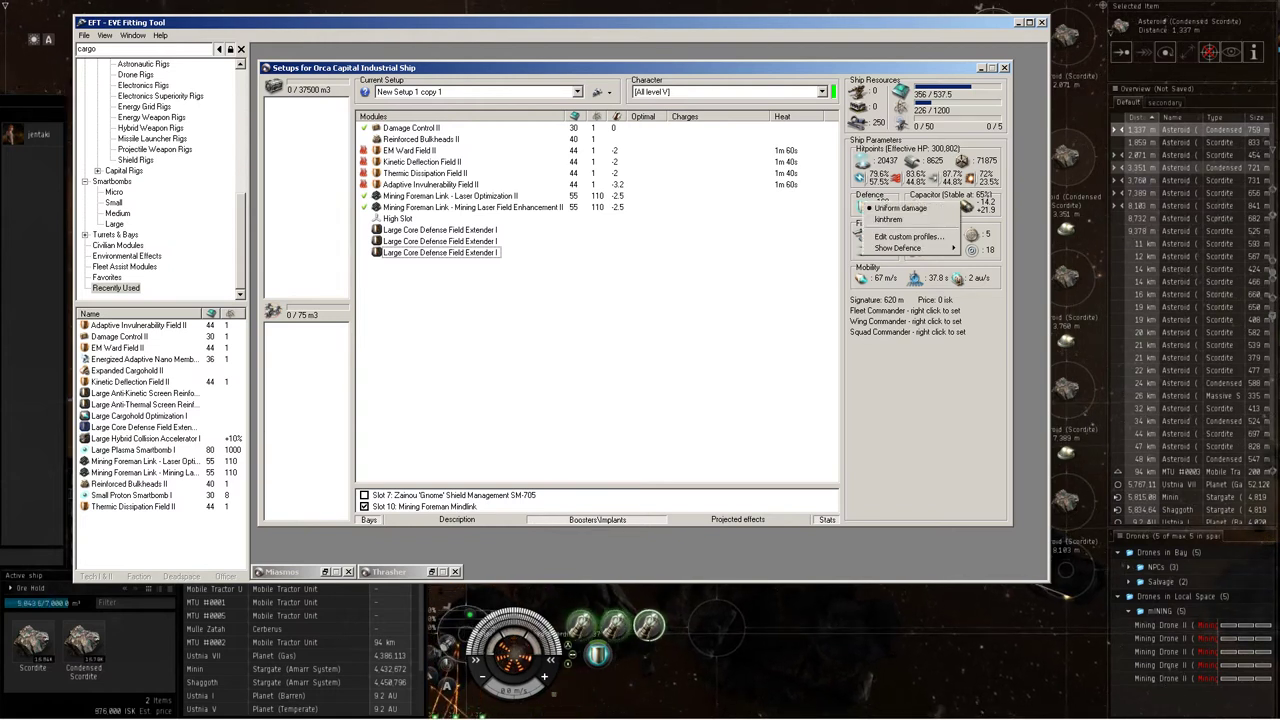
pyautogui.click(888, 219)
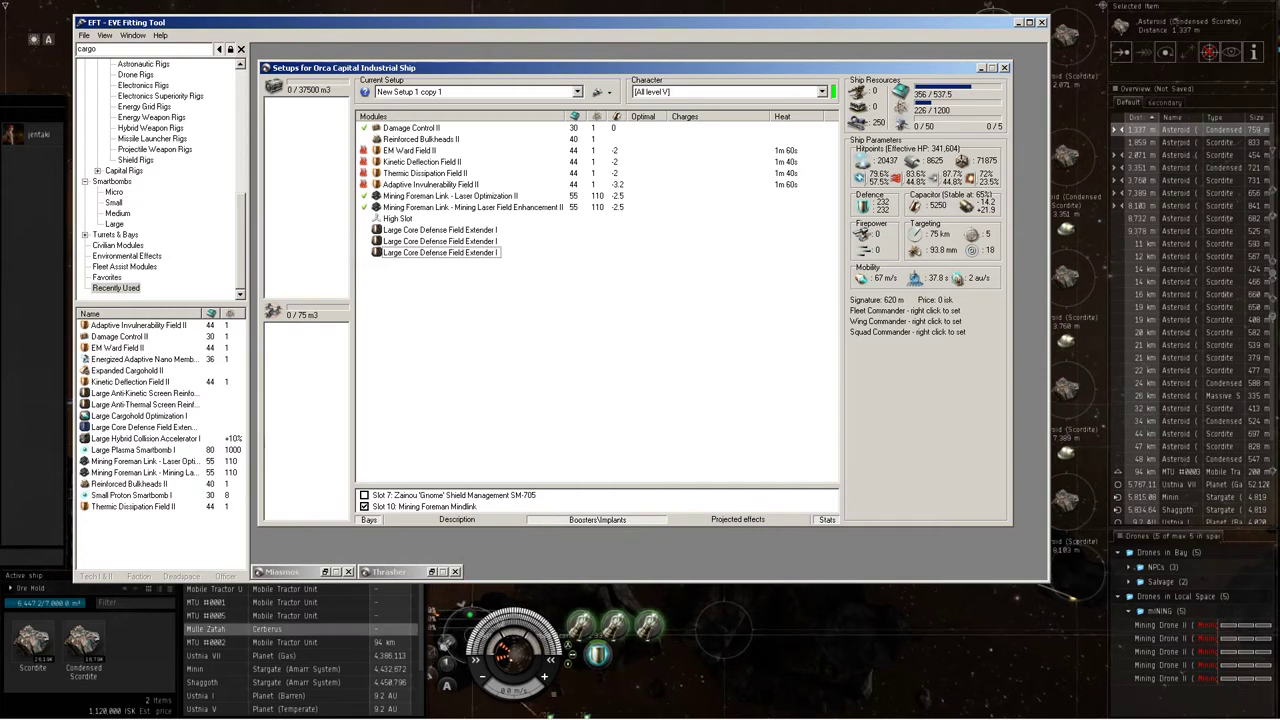
# Step: Switch to EVE Online and jettison both ore stacks, Scordite and Condensed Scordite, from the active ship's ore hold
pyautogui.moveTo(160, 630); pyautogui.dragTo(25, 665)
pyautogui.rightClick(108, 645)
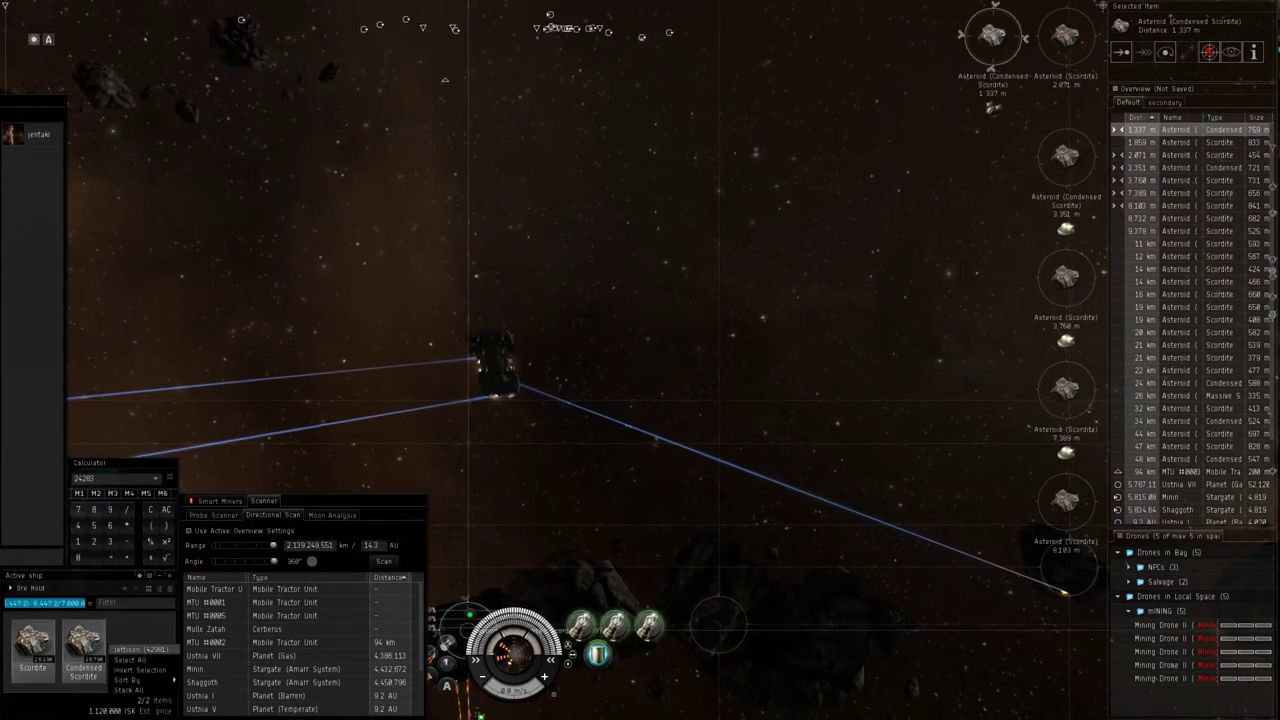
pyautogui.click(140, 649)
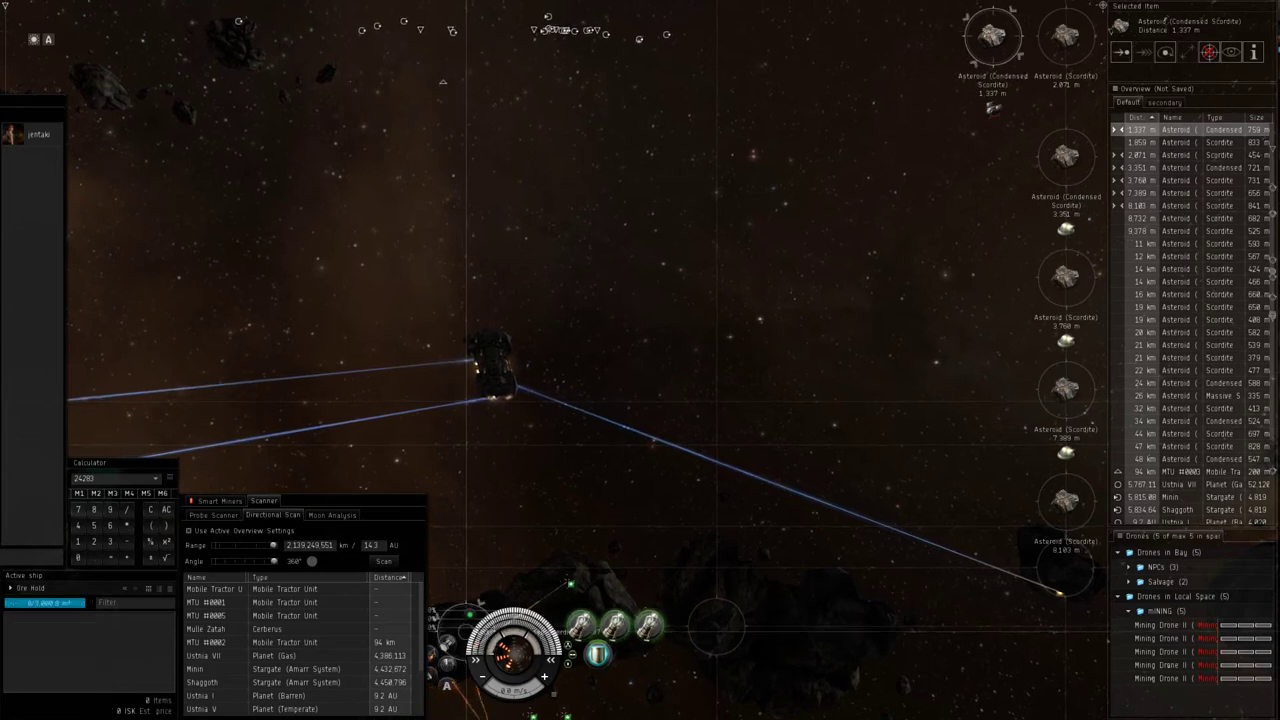
# Step: Select the jettisoned cargo container in space and put the directional scanner window back beside the ore hold
pyautogui.scroll(-3, 640, 360)
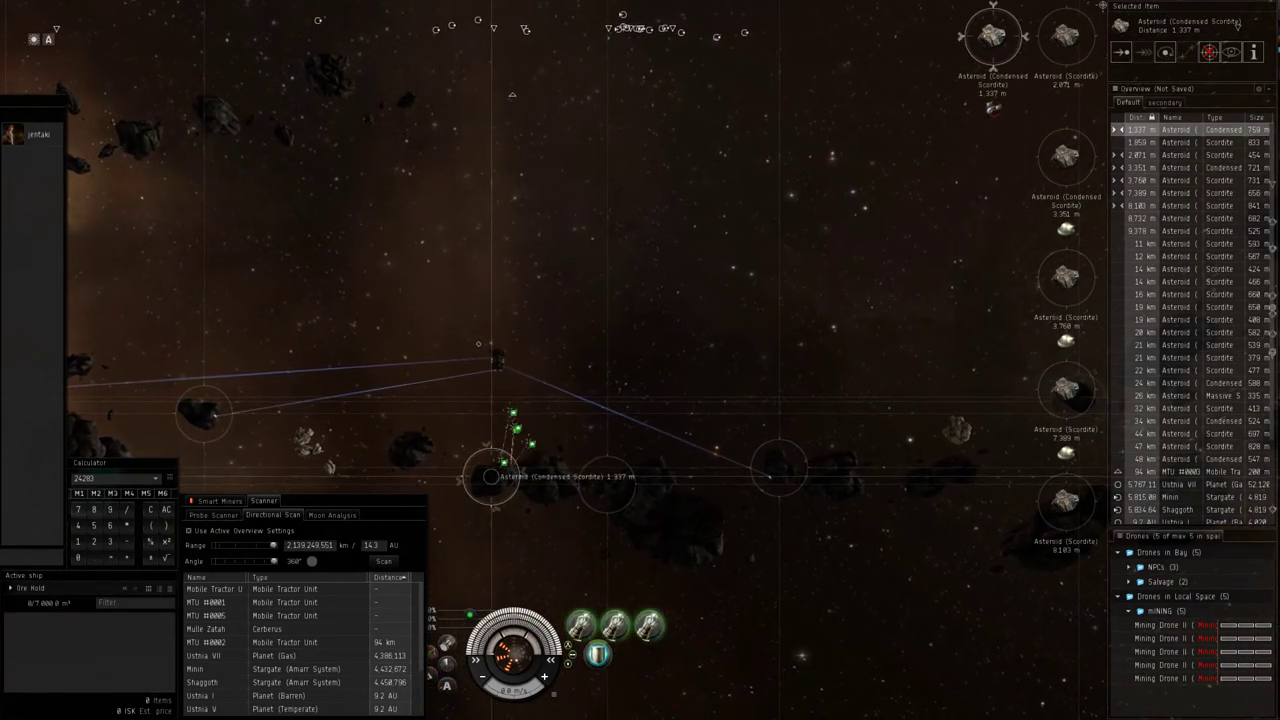
pyautogui.click(480, 343)
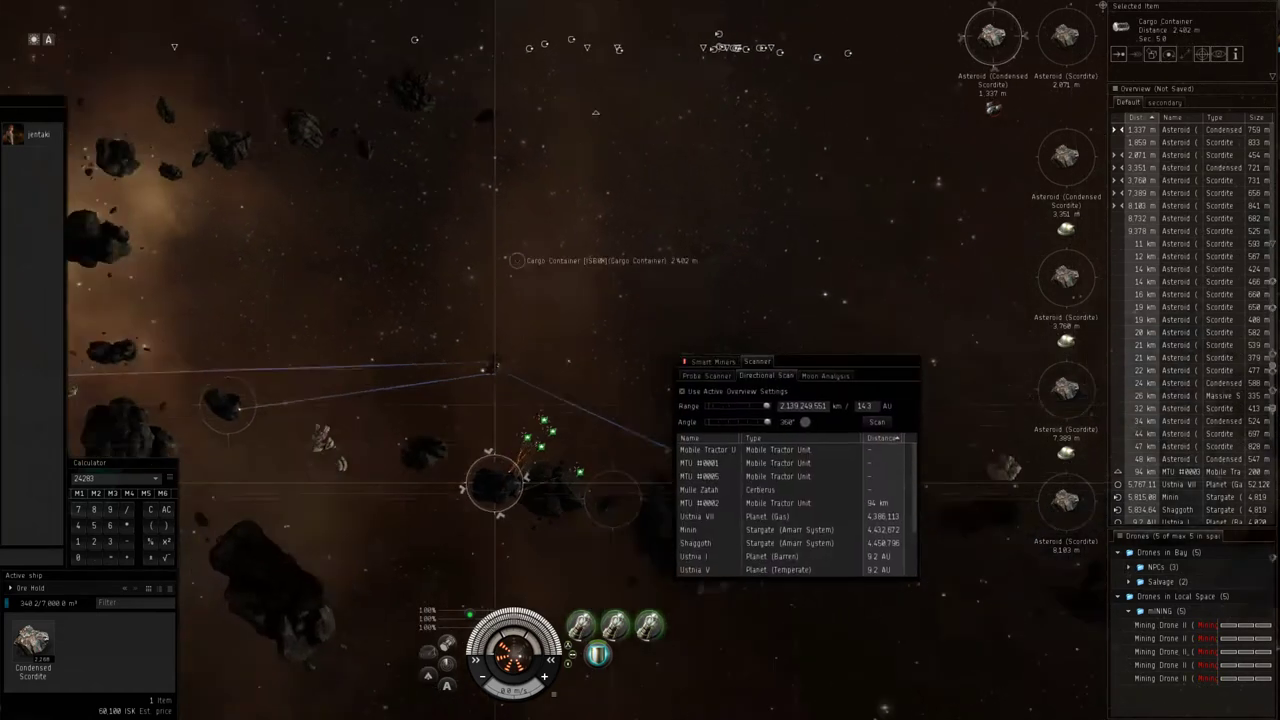
pyautogui.moveTo(840, 361); pyautogui.dragTo(346, 500)
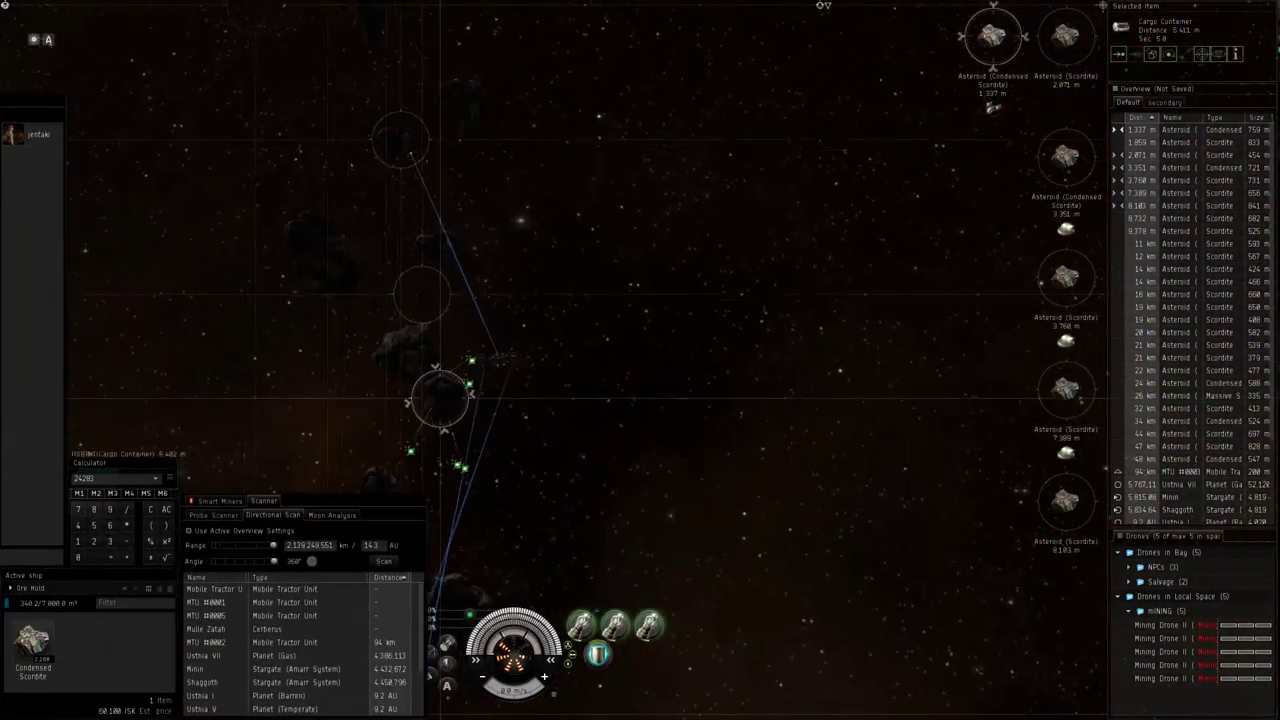
pyautogui.moveTo(640, 360); pyautogui.dragTo(880, 500)
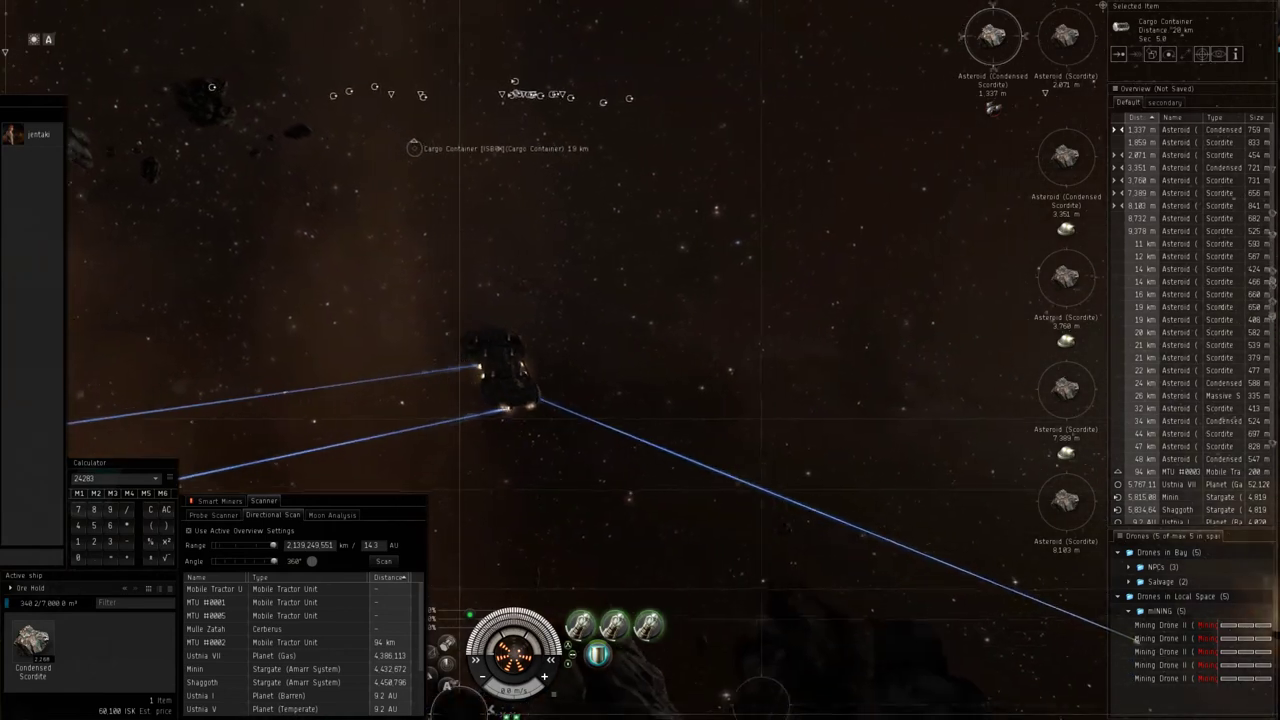
# Step: Switch back to EVE Fitting Tool and replace two shield extender rigs with Large Anti-Kinetic and Large Anti-Thermal Screen Reinforcer I, using the kinthrem profile
pyautogui.hotkey('alt', 'Tab')
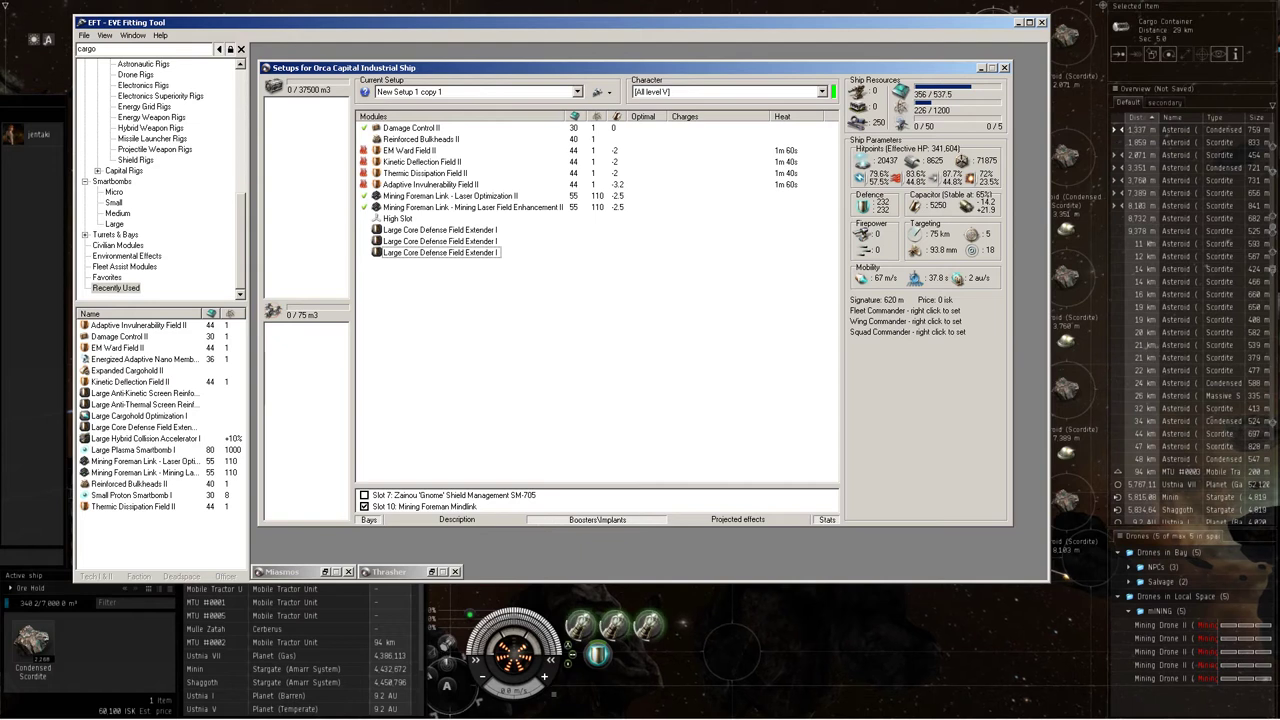
pyautogui.moveTo(912, 164)
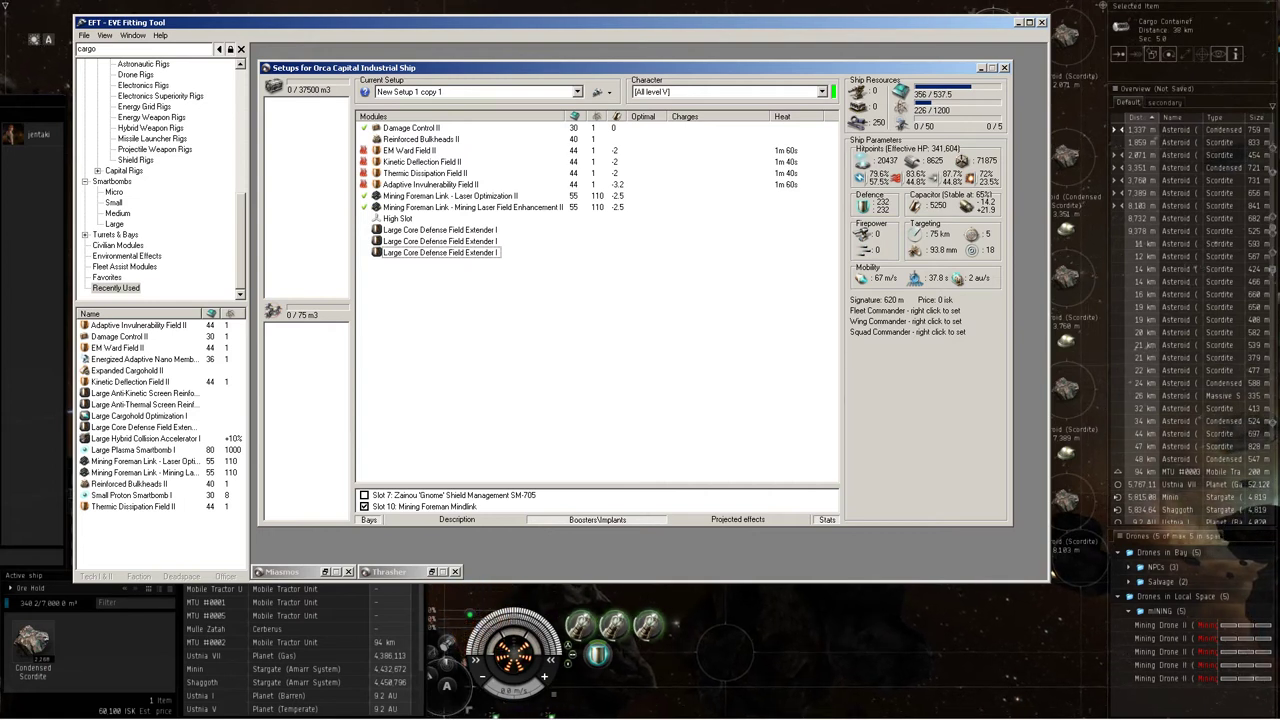
pyautogui.doubleClick(440, 252)
pyautogui.click(440, 241)
pyautogui.press('Delete')
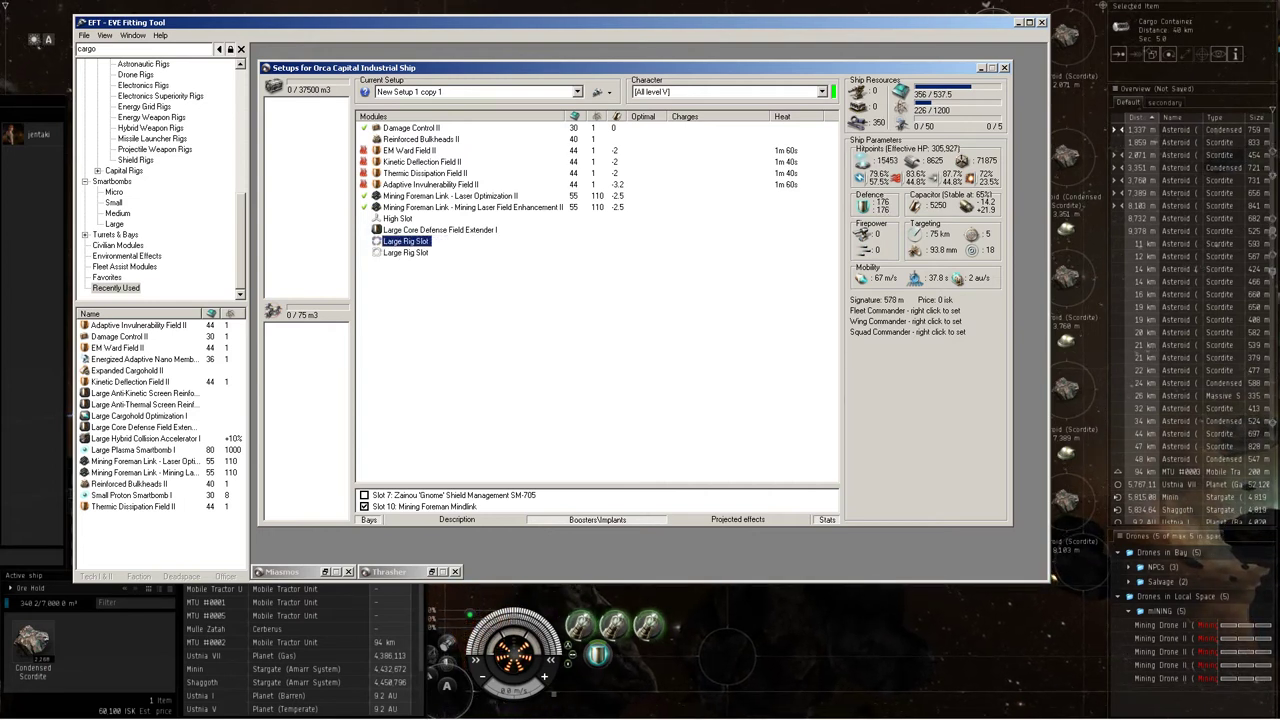
pyautogui.doubleClick(140, 404)
pyautogui.doubleClick(140, 393)
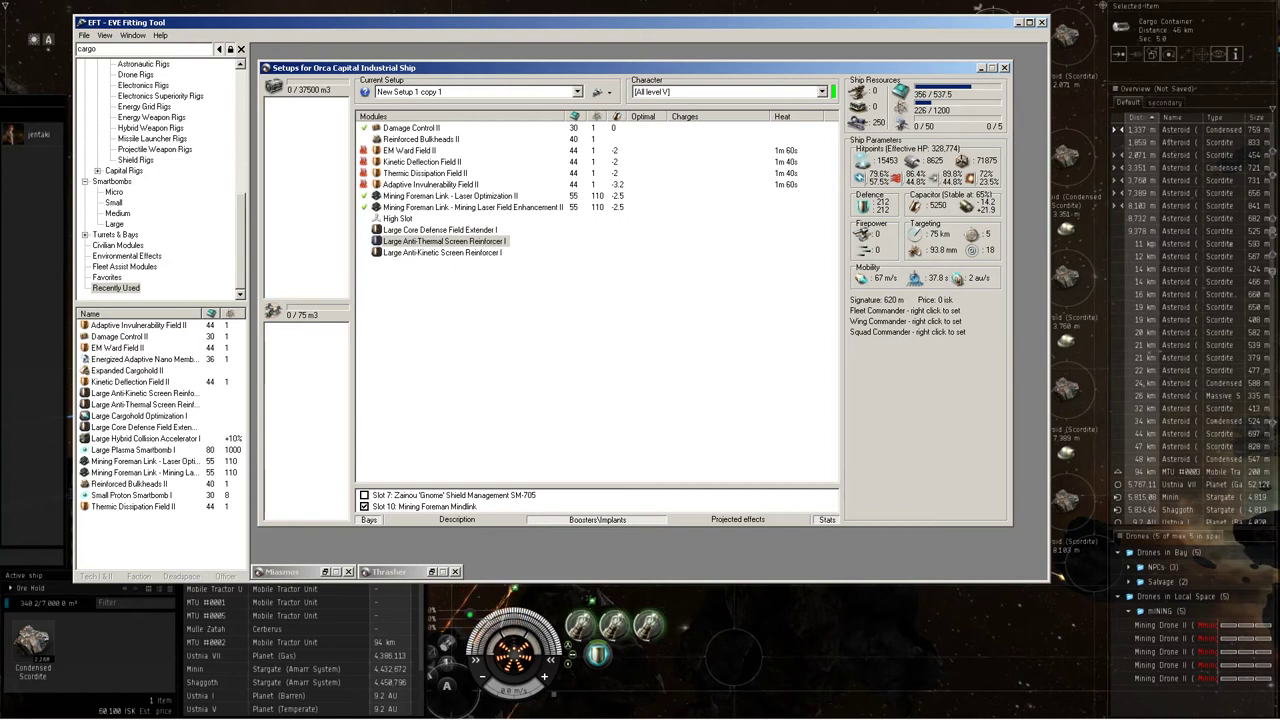
pyautogui.rightClick(865, 206)
pyautogui.click(890, 223)
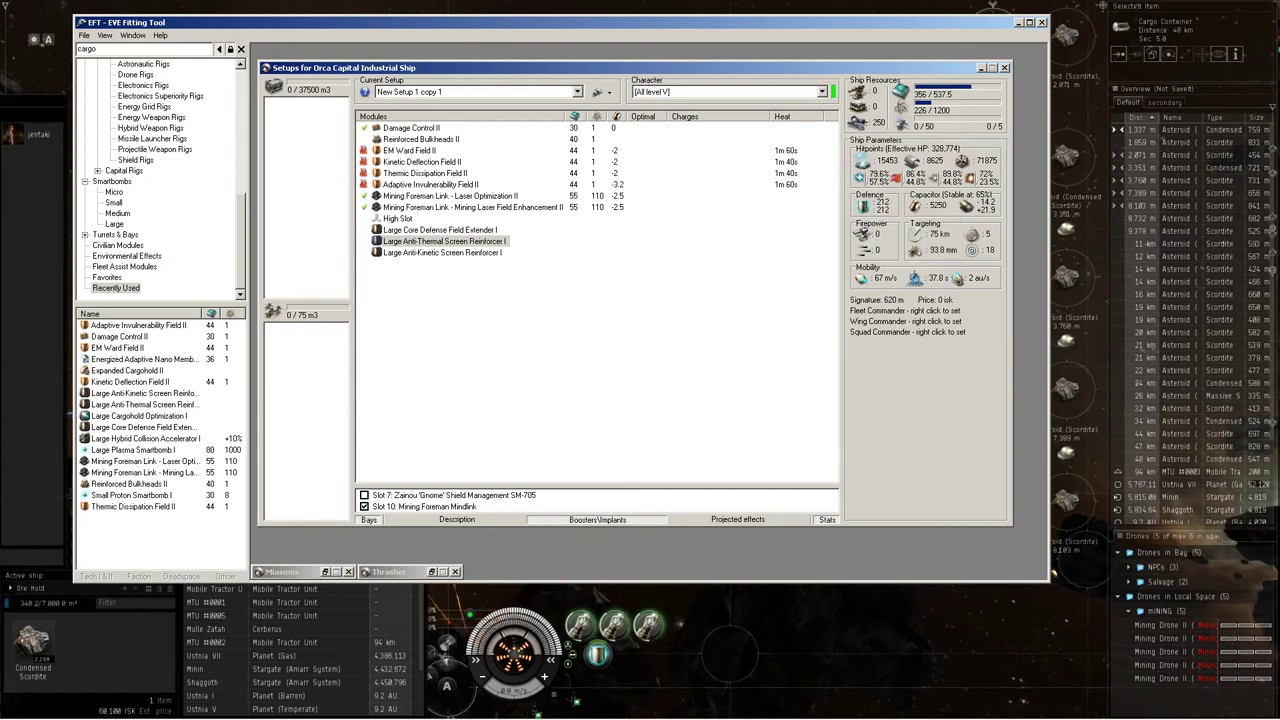
# Step: Replace the anti-thermal and anti-kinetic reinforcer rigs with two Large Core Defense Field Extender I rigs
pyautogui.doubleClick(444, 241)
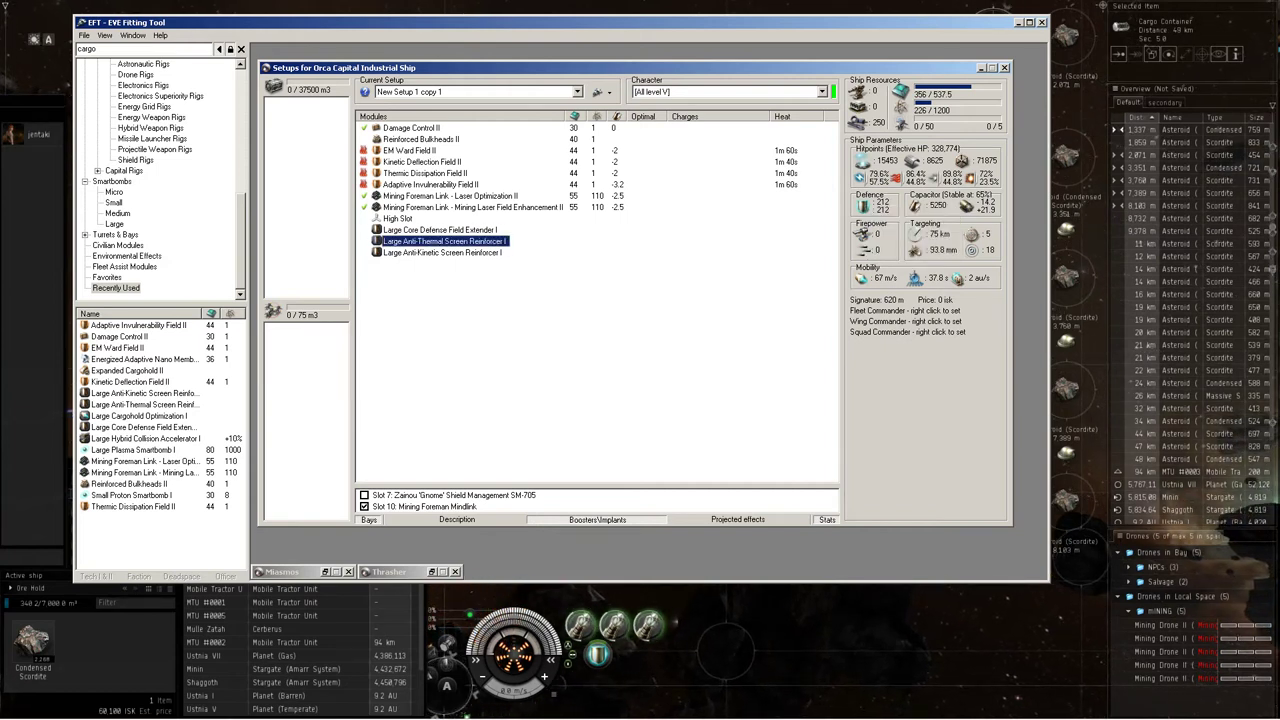
pyautogui.doubleClick(442, 252)
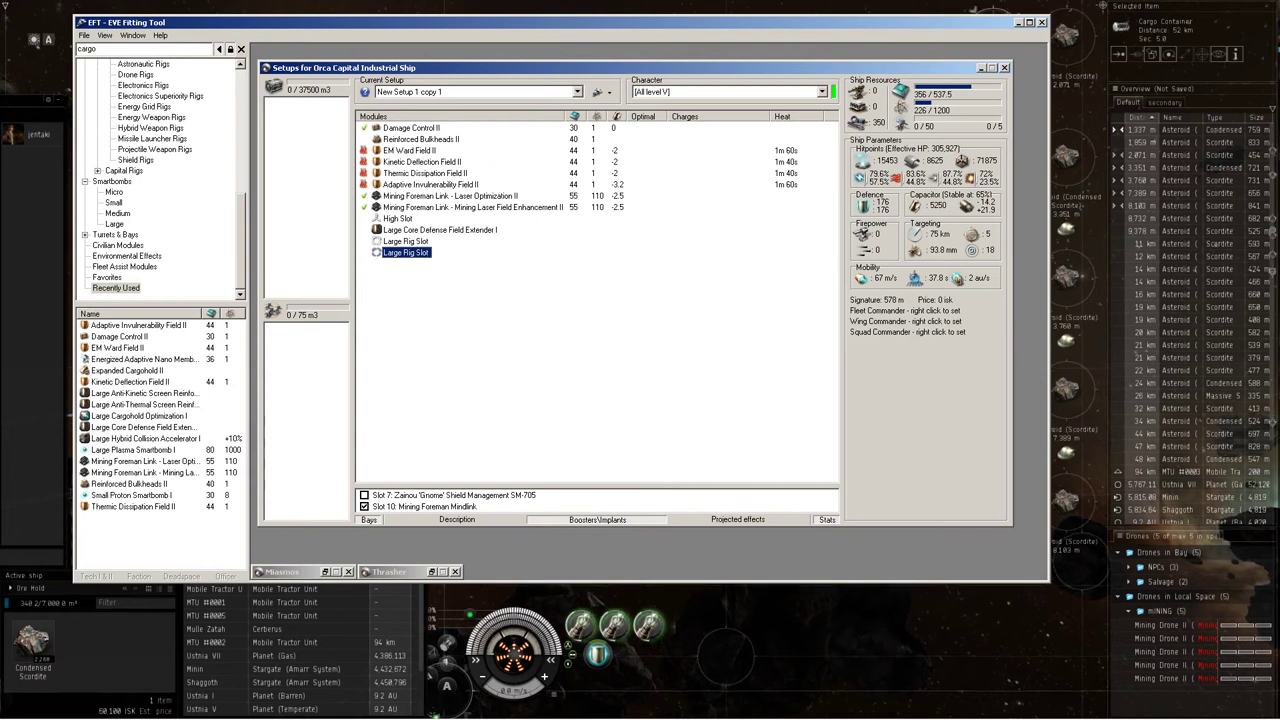
pyautogui.doubleClick(140, 427)
pyautogui.doubleClick(140, 427)
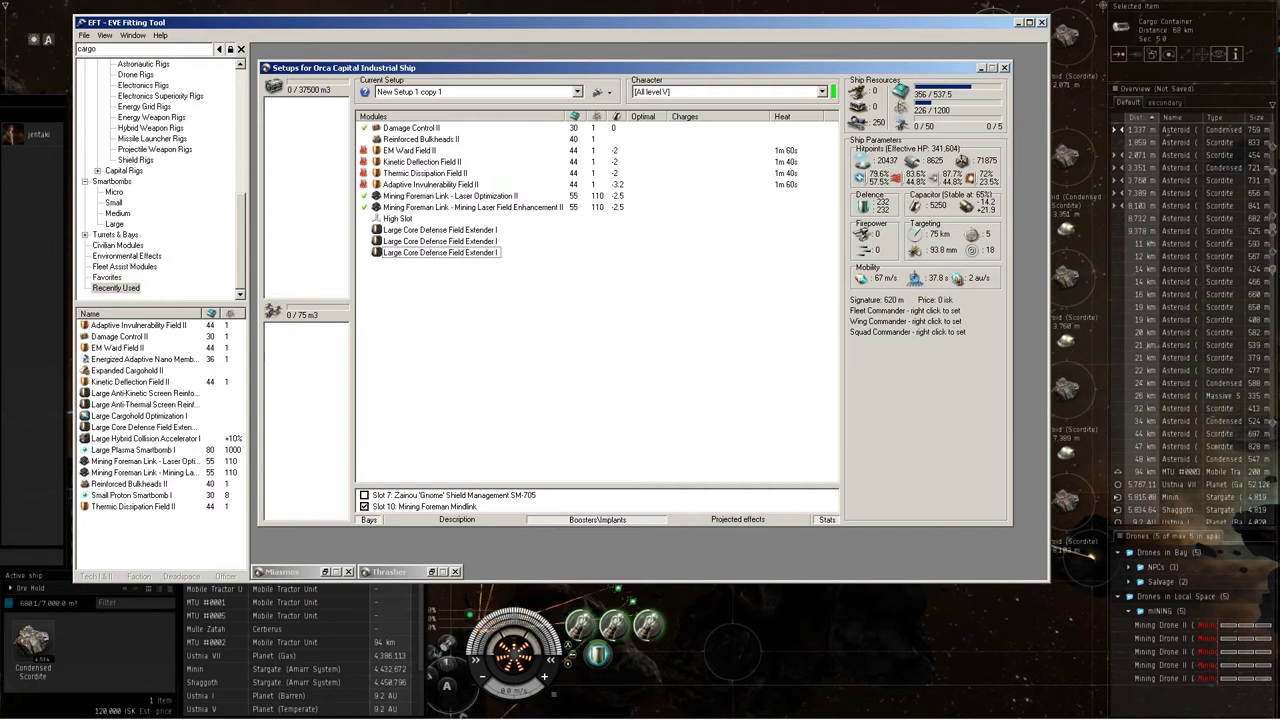
# Step: Enlarge the implant list and enable the Zainou 'Gnome' Shield Management SM-705 implant to compare the tank, then disable it again
pyautogui.moveTo(597, 486); pyautogui.dragTo(597, 477)
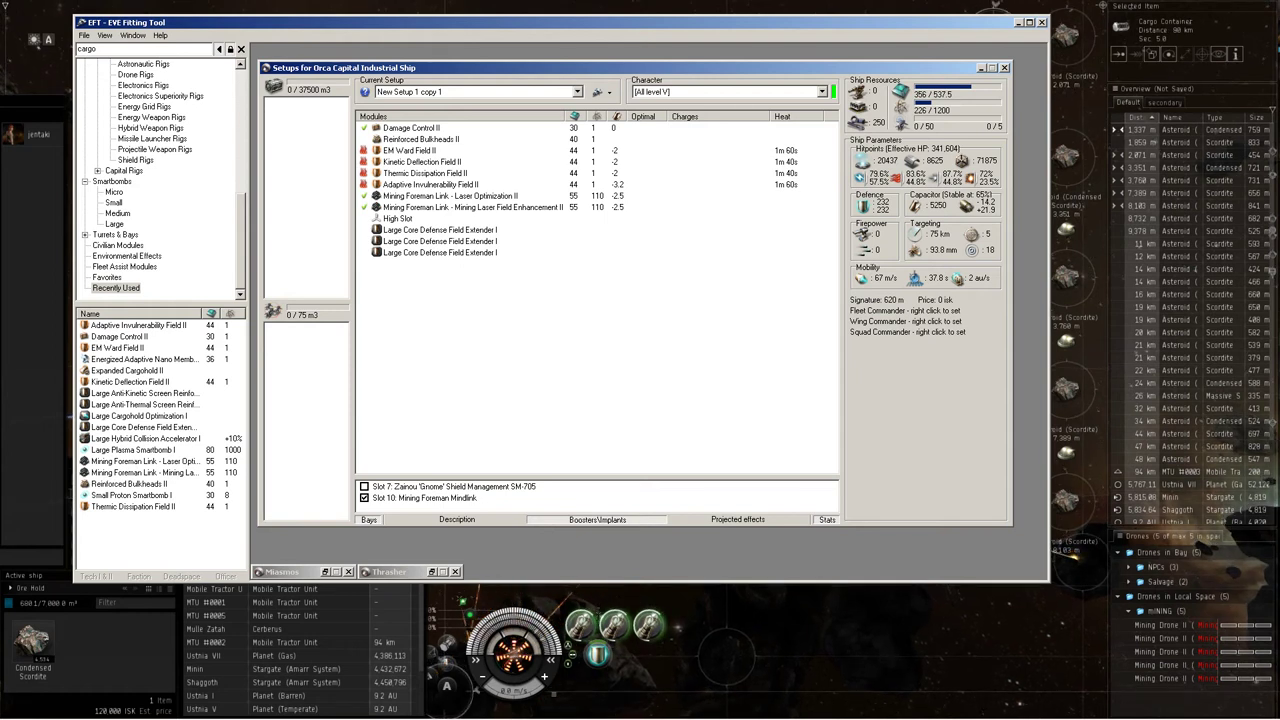
pyautogui.click(453, 486)
pyautogui.click(421, 139)
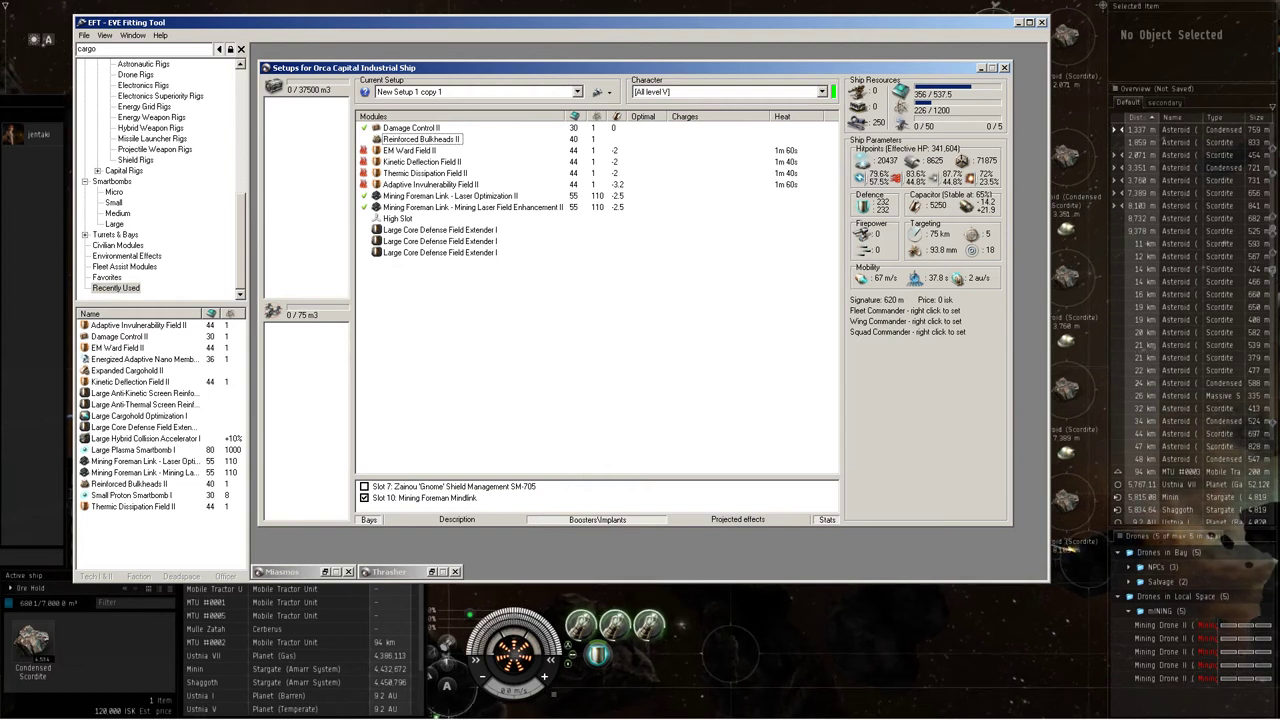
pyautogui.click(364, 486)
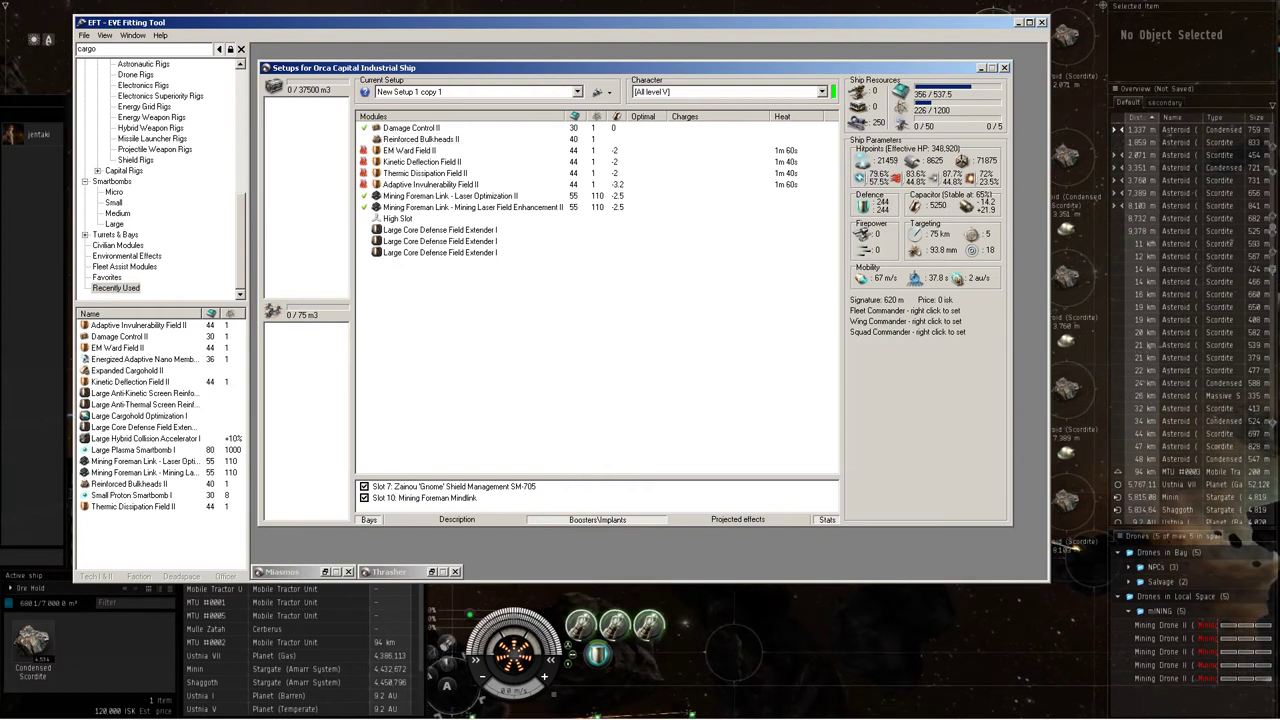
pyautogui.click(364, 486)
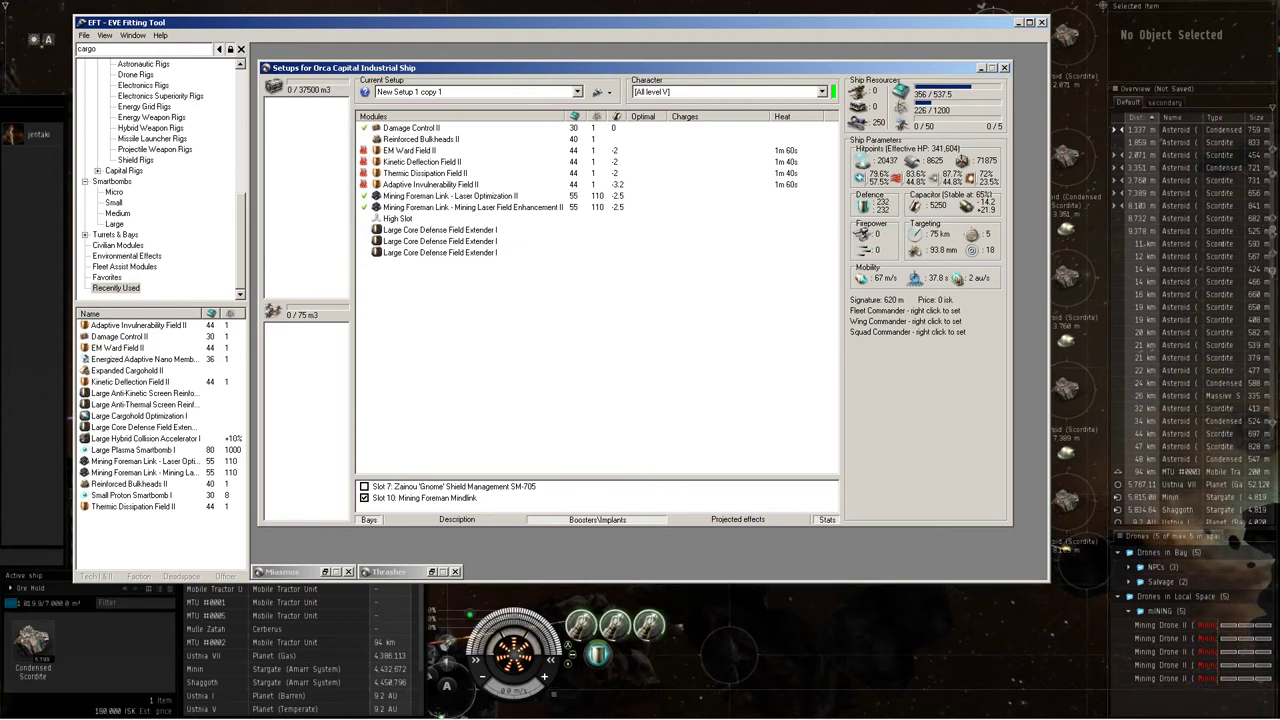
pyautogui.click(421, 139)
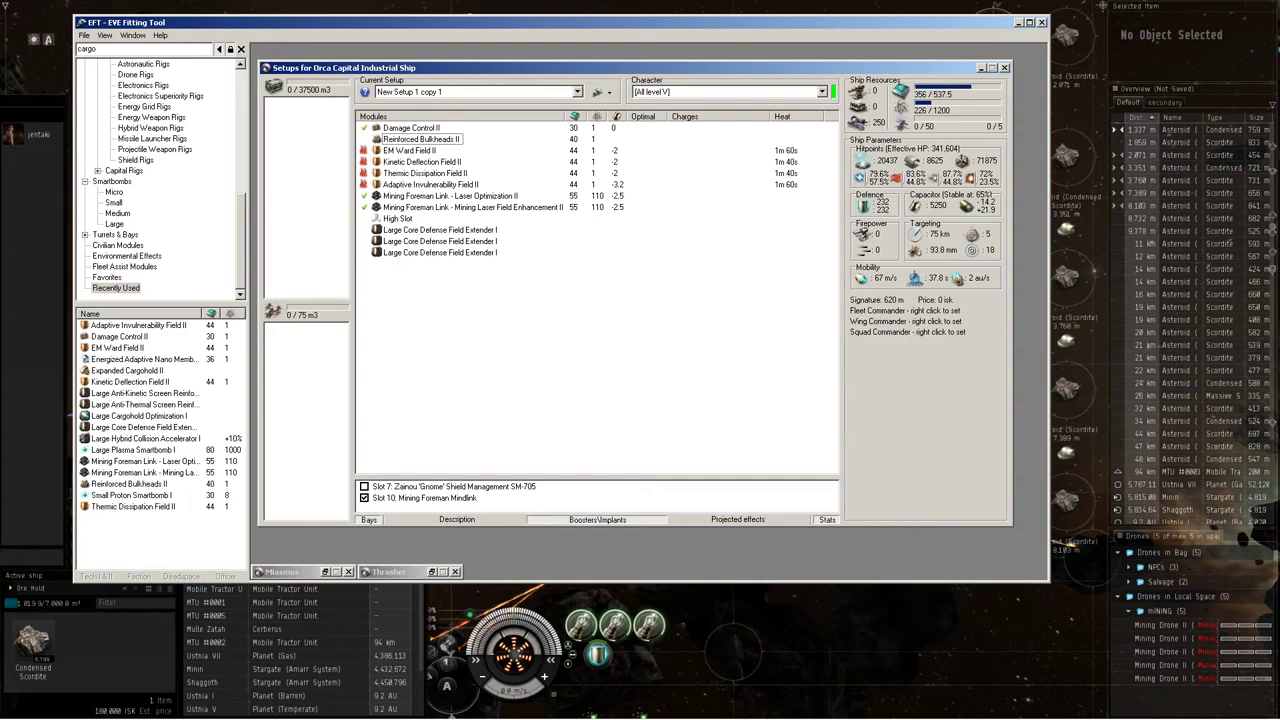
pyautogui.hotkey('alt', 'Tab')
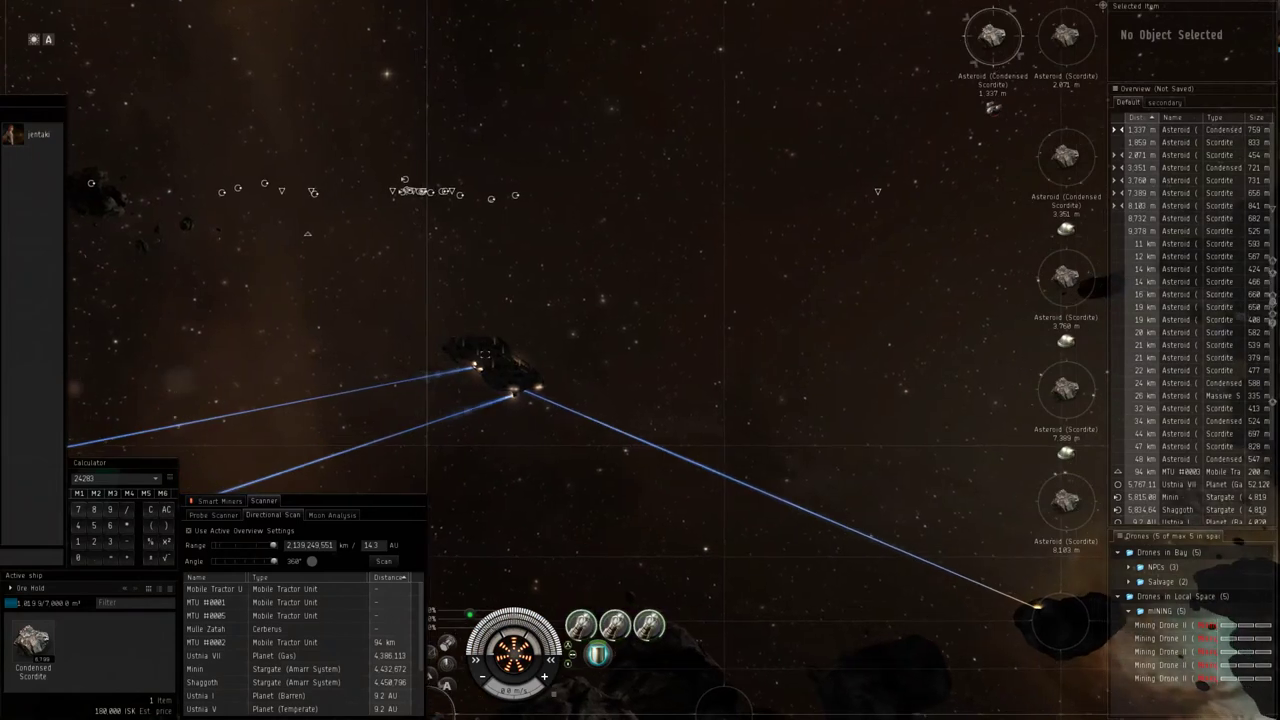
pyautogui.hotkey('alt', 'Tab')
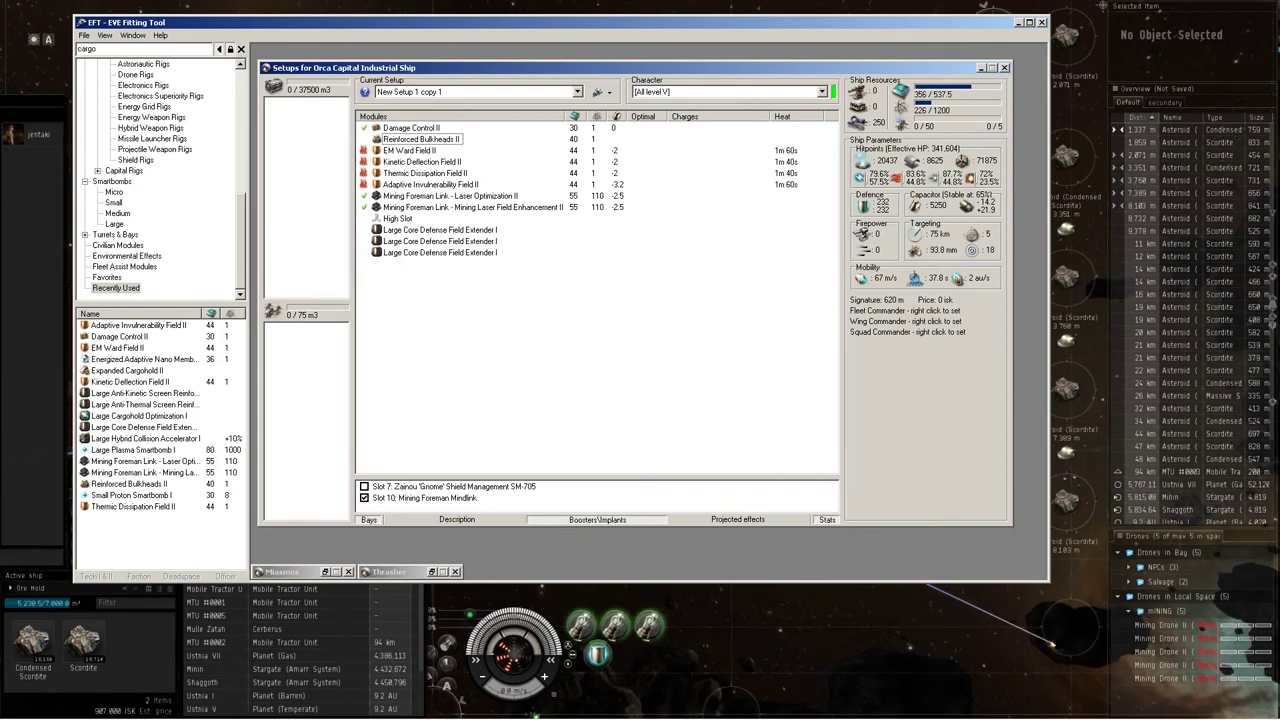
pyautogui.hotkey('alt', 'Tab')
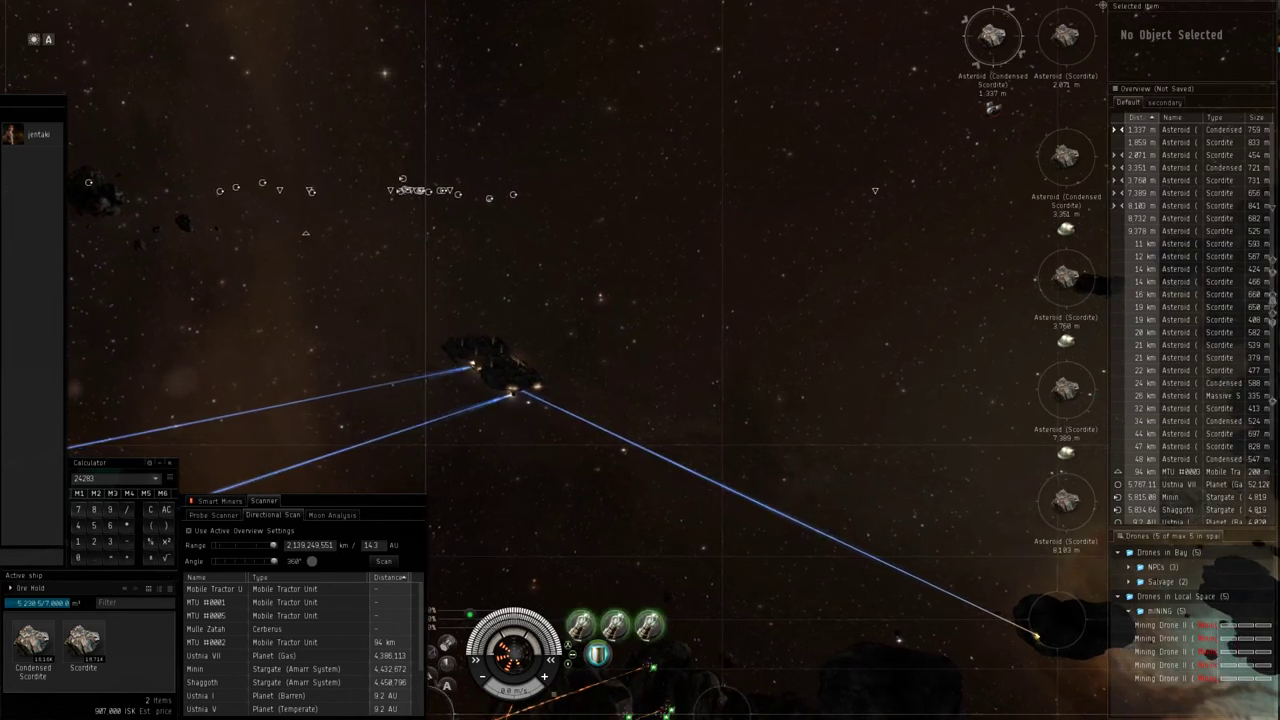
pyautogui.hotkey('alt', 'Tab')
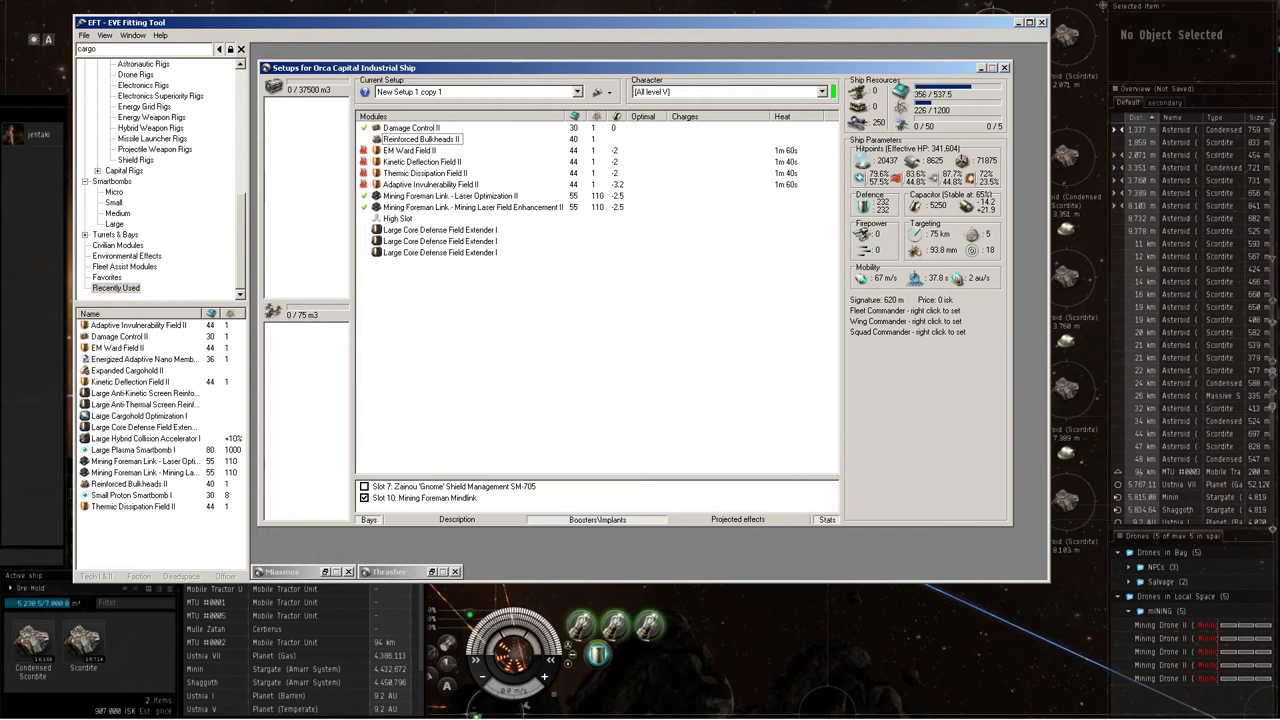
# Step: Replace all three Large Core Defense Field Extender I rigs on the Orca with Large Cargohold Optimization I rigs
pyautogui.doubleClick(439, 229)
pyautogui.doubleClick(439, 241)
pyautogui.doubleClick(439, 252)
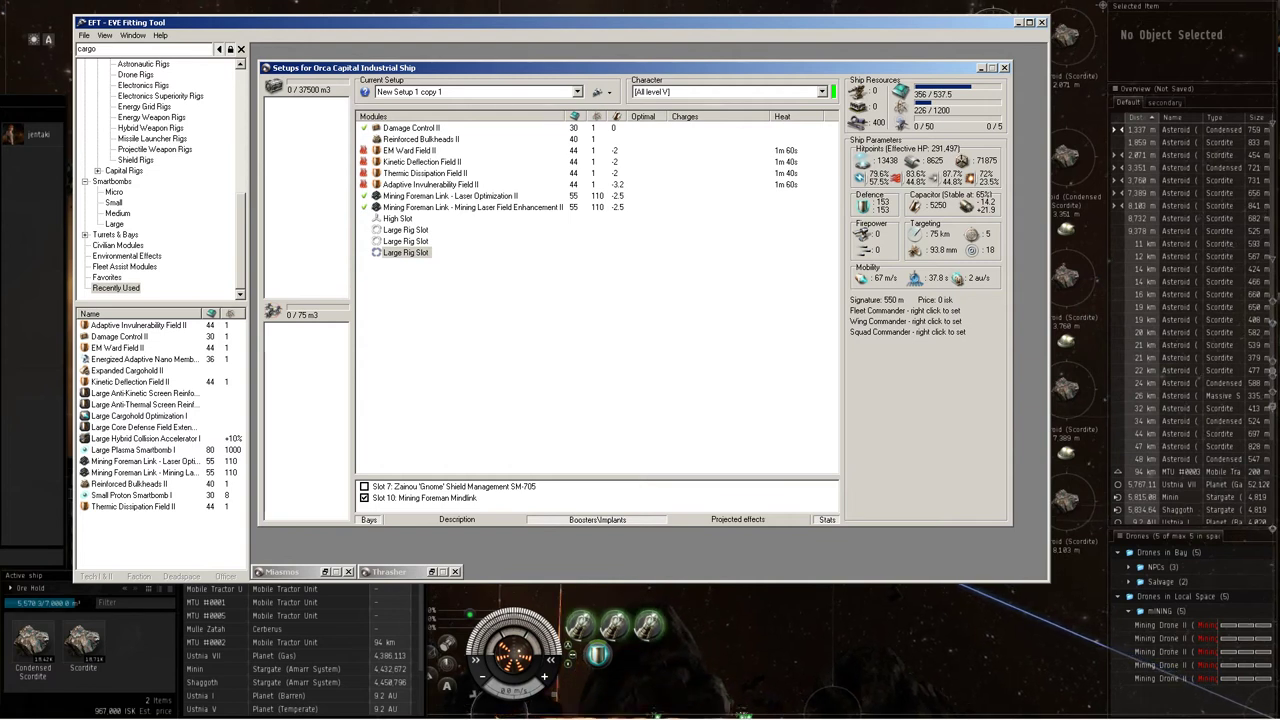
pyautogui.doubleClick(139, 416)
pyautogui.doubleClick(139, 416)
pyautogui.doubleClick(139, 416)
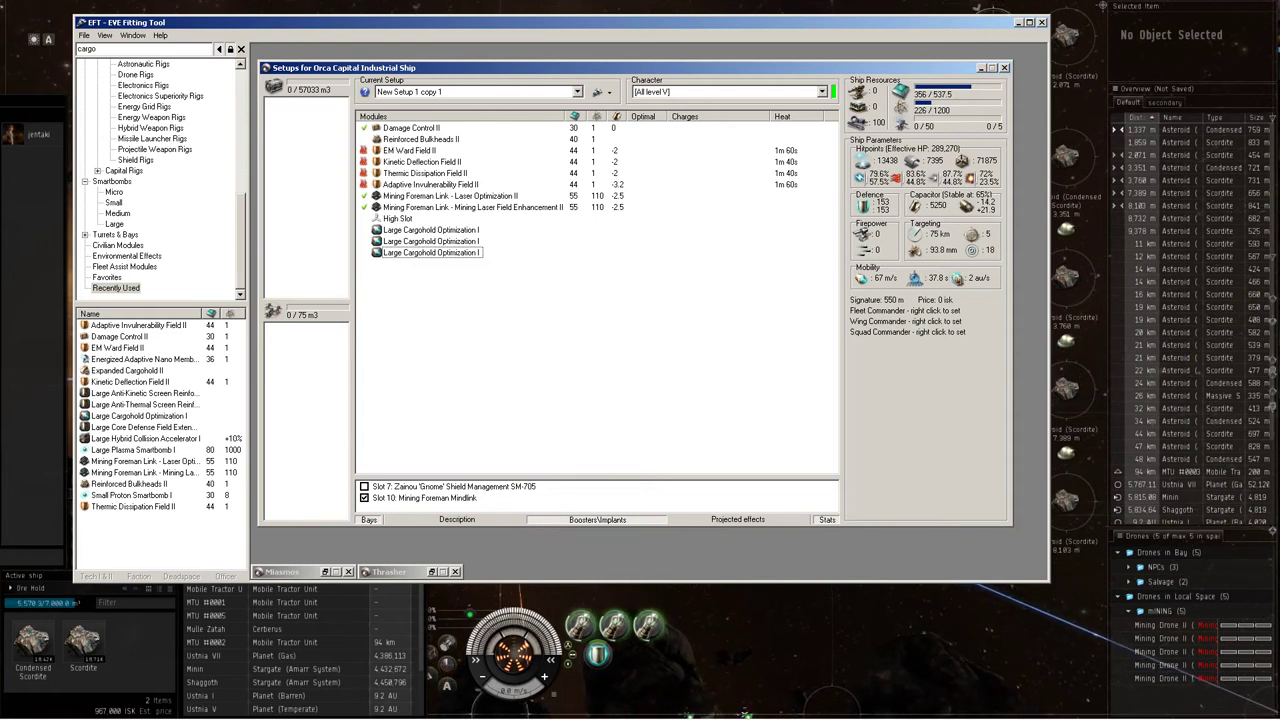
# Step: Close the minimized Thrasher setup window and fit a Large Plasma Smartbomb I in the Orca's empty high slot
pyautogui.click(454, 571)
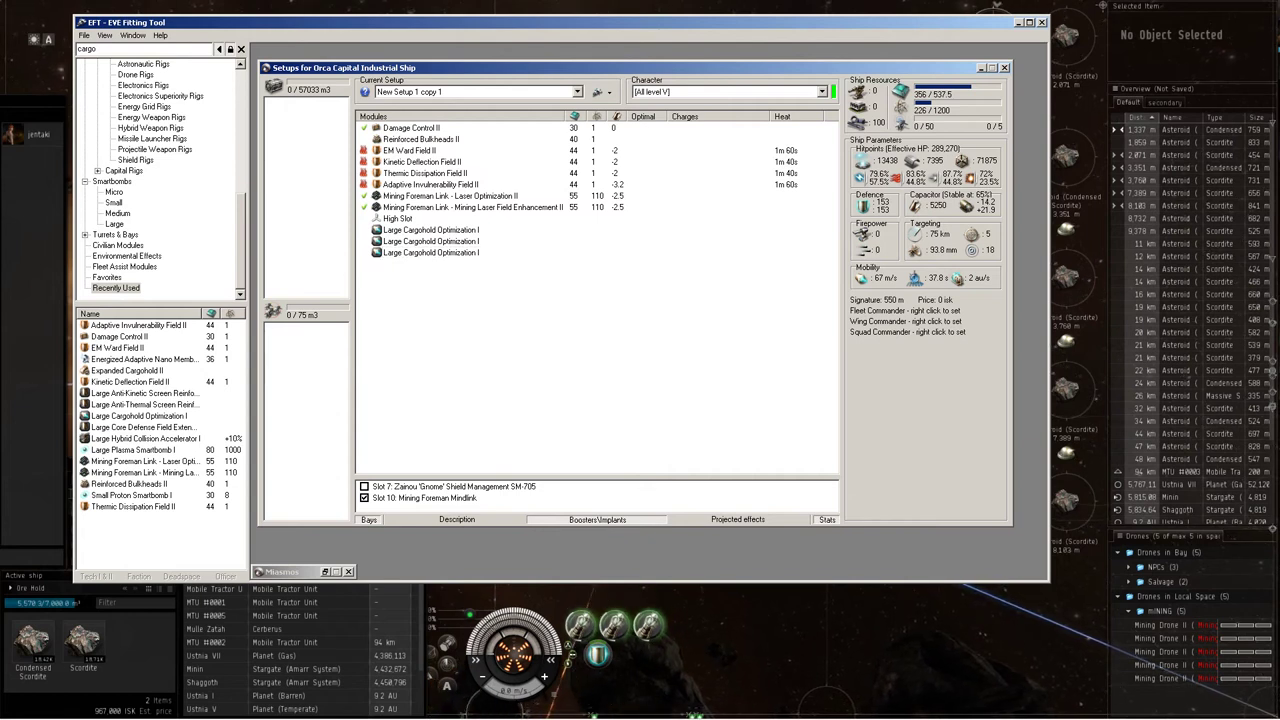
pyautogui.doubleClick(135, 450)
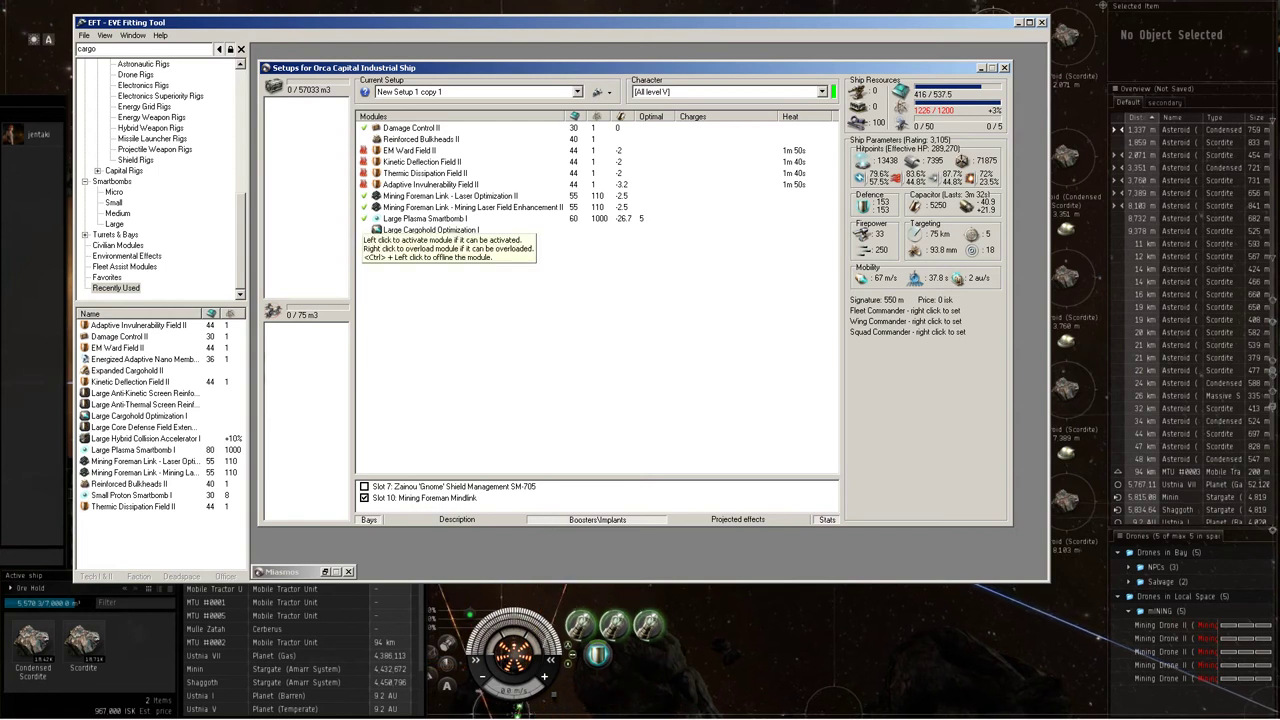
pyautogui.press('Return')
pyautogui.press('Return')
pyautogui.press('Delete')
pyautogui.press('Delete')
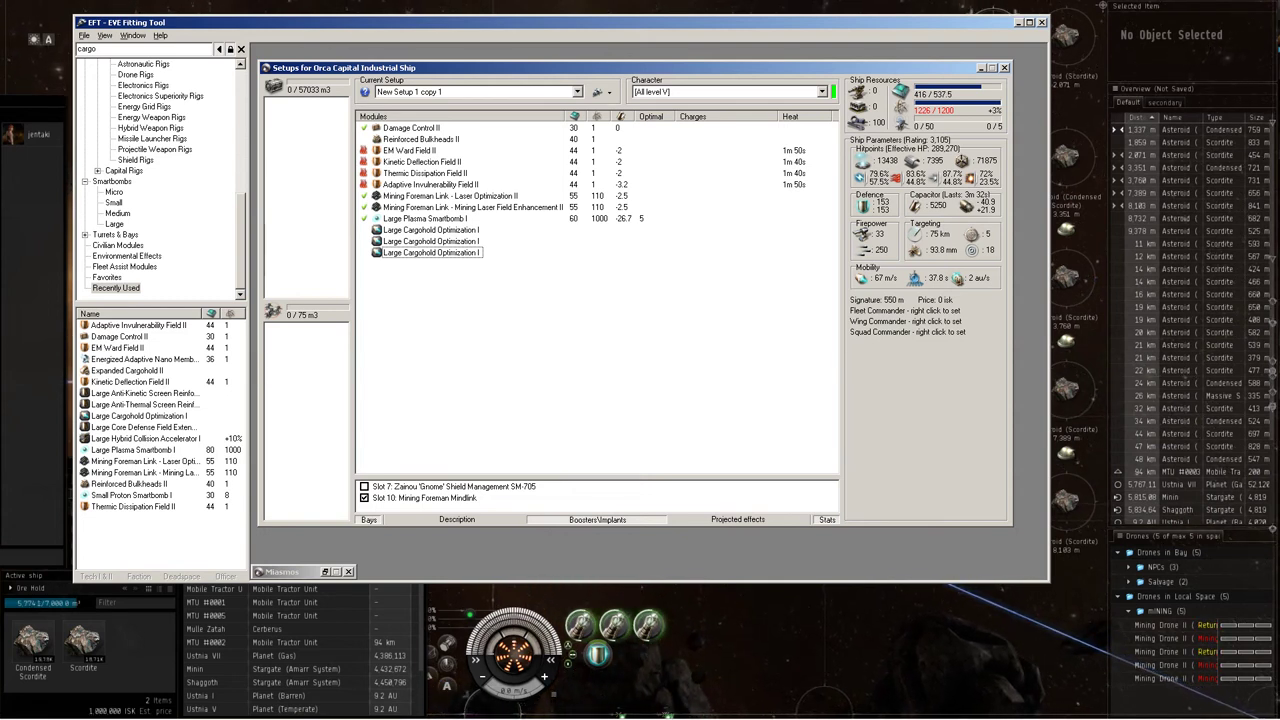
# Step: Cycle the Large Plasma Smartbomb I through its overloaded, inactive and offline states and back to active
pyautogui.click(364, 218)
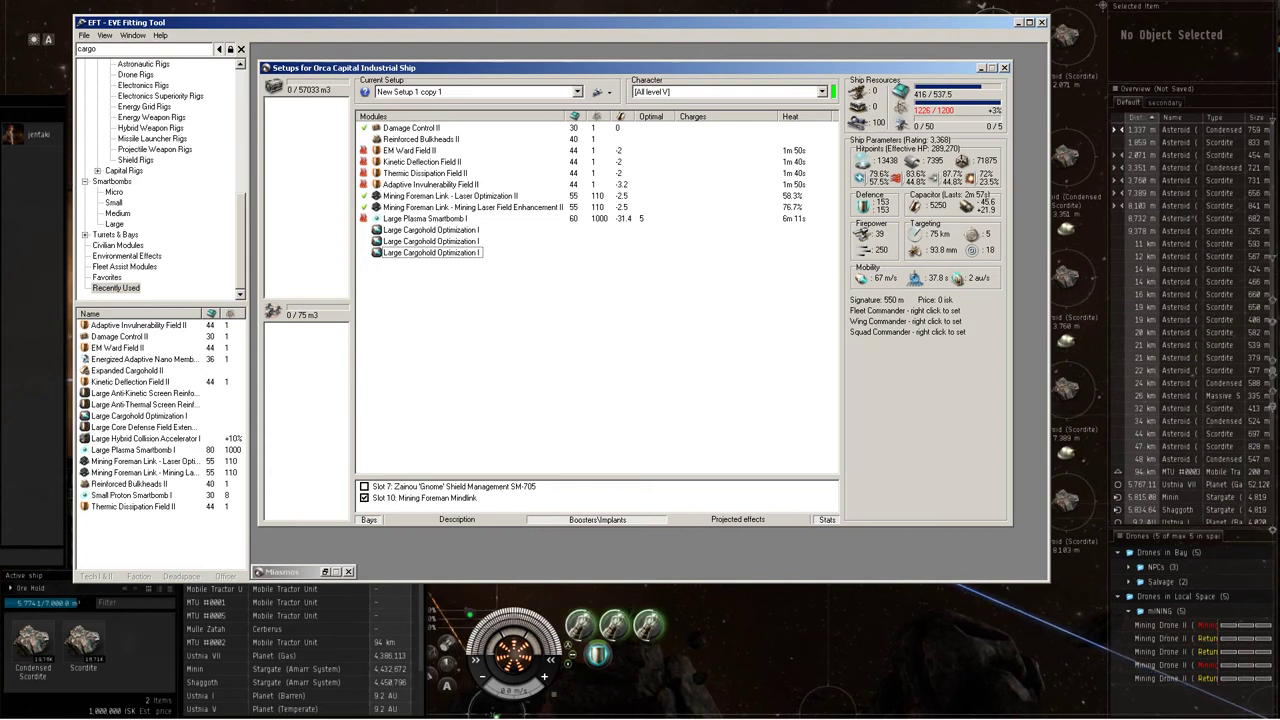
pyautogui.click(364, 218)
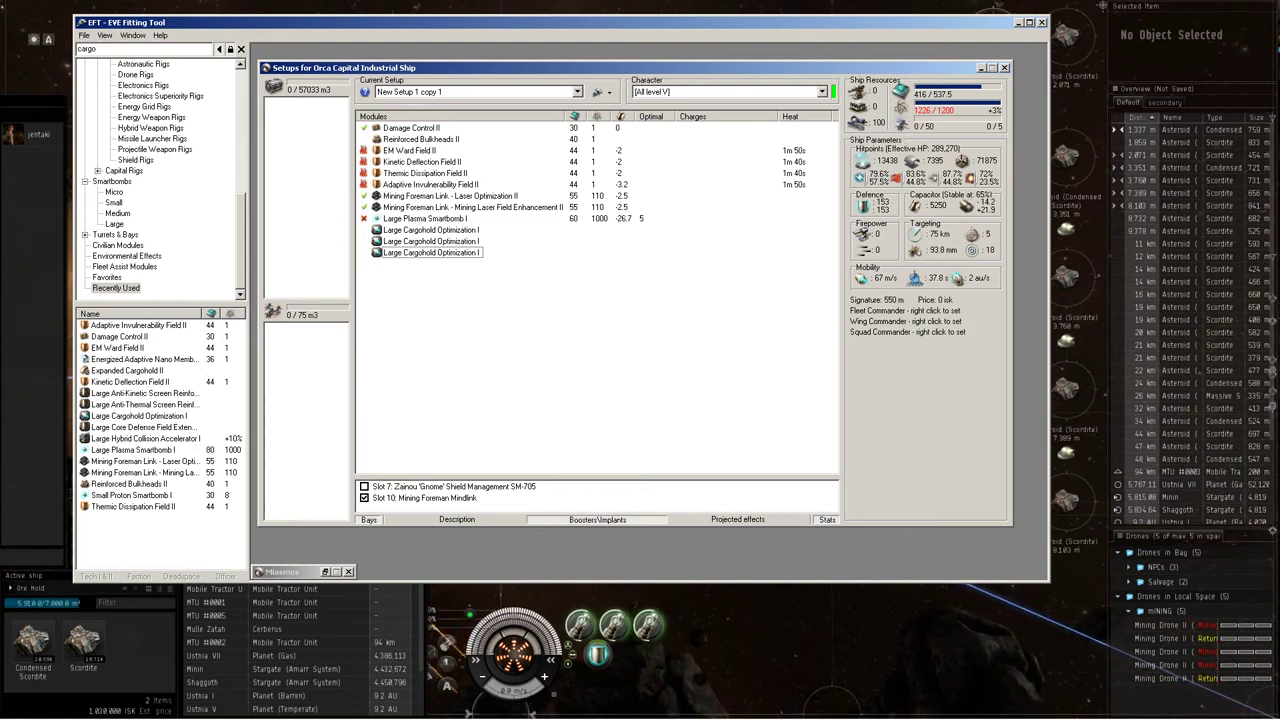
pyautogui.click(364, 218)
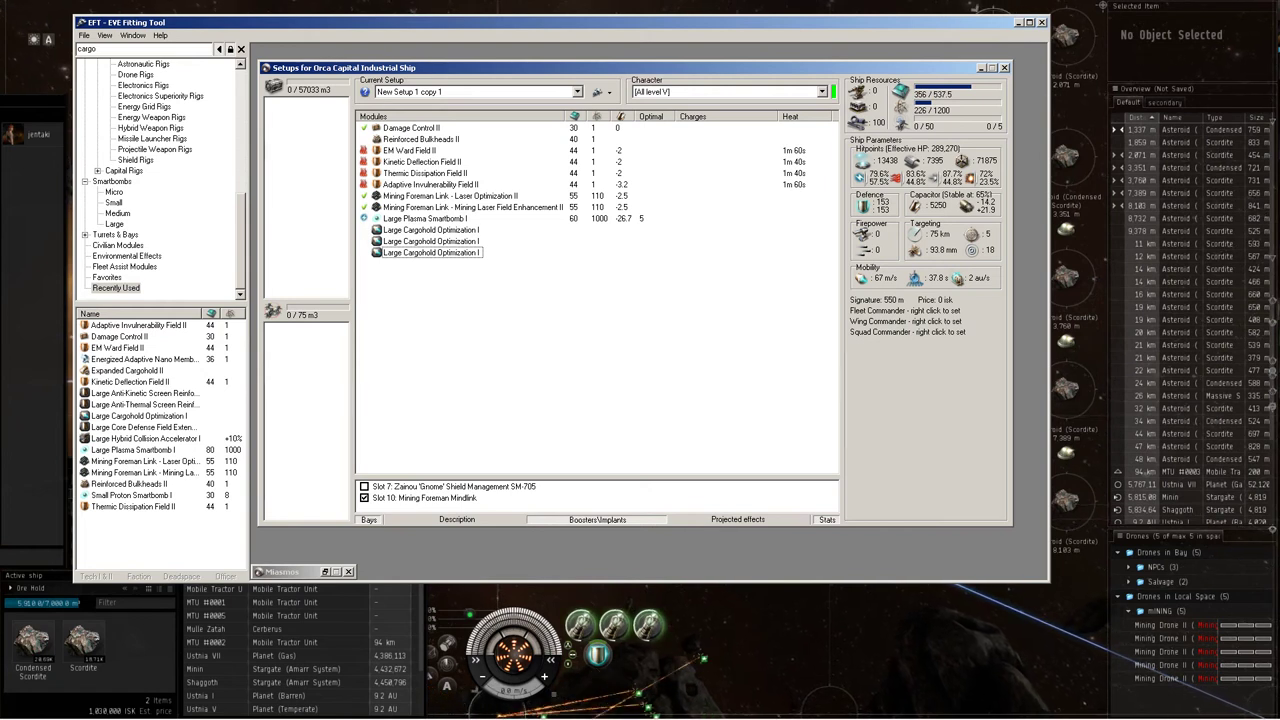
pyautogui.click(364, 218)
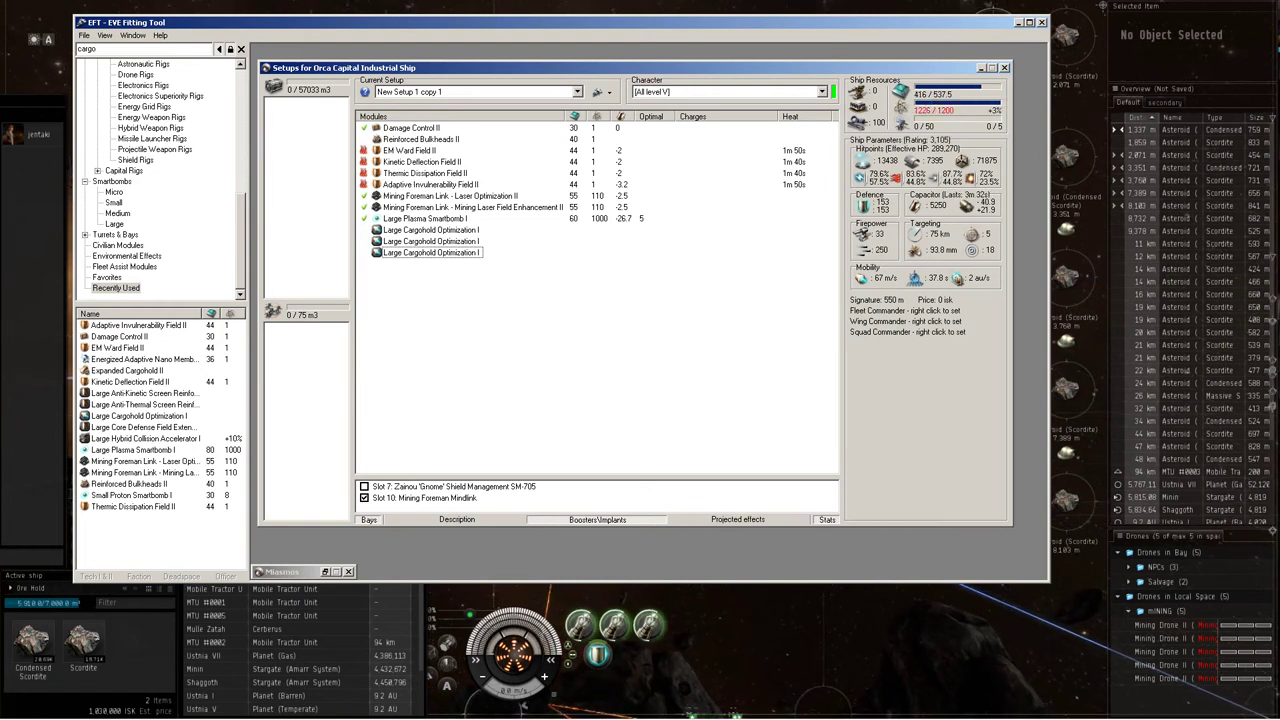
# Step: Take the Large Plasma Smartbomb I offline and deactivate all four shield hardeners on the Orca
pyautogui.click(364, 218)
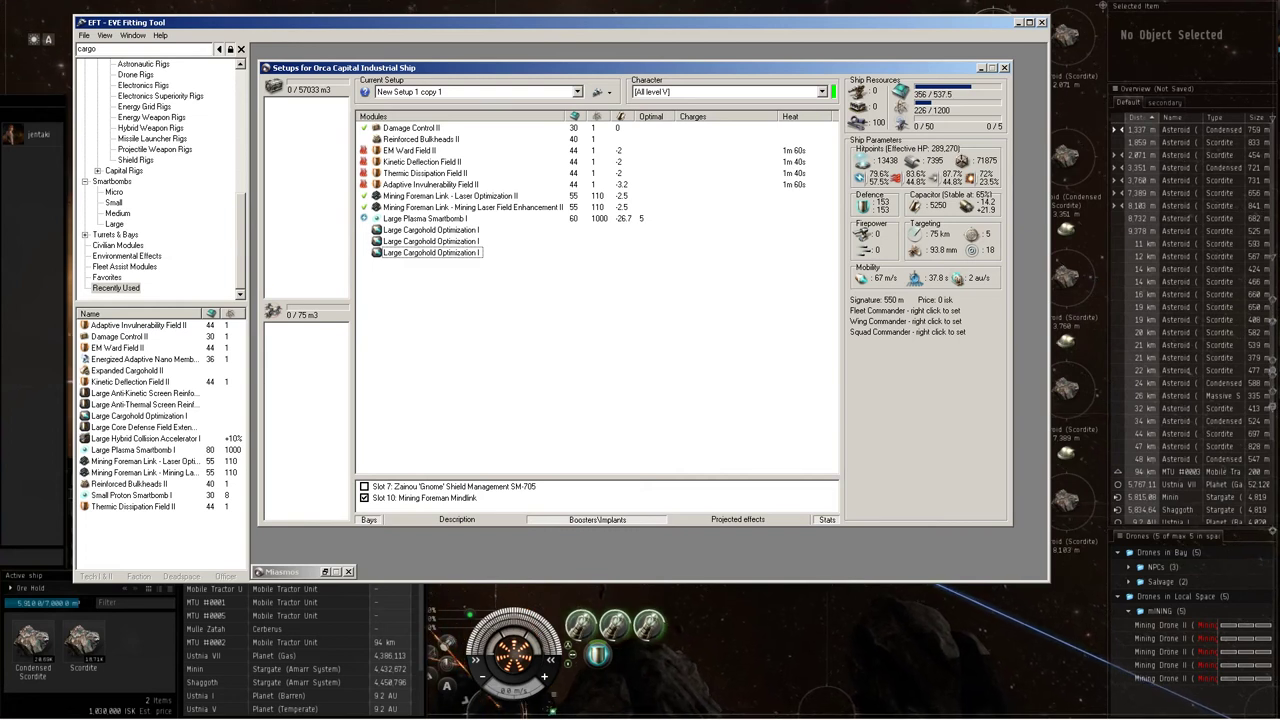
pyautogui.click(425, 218)
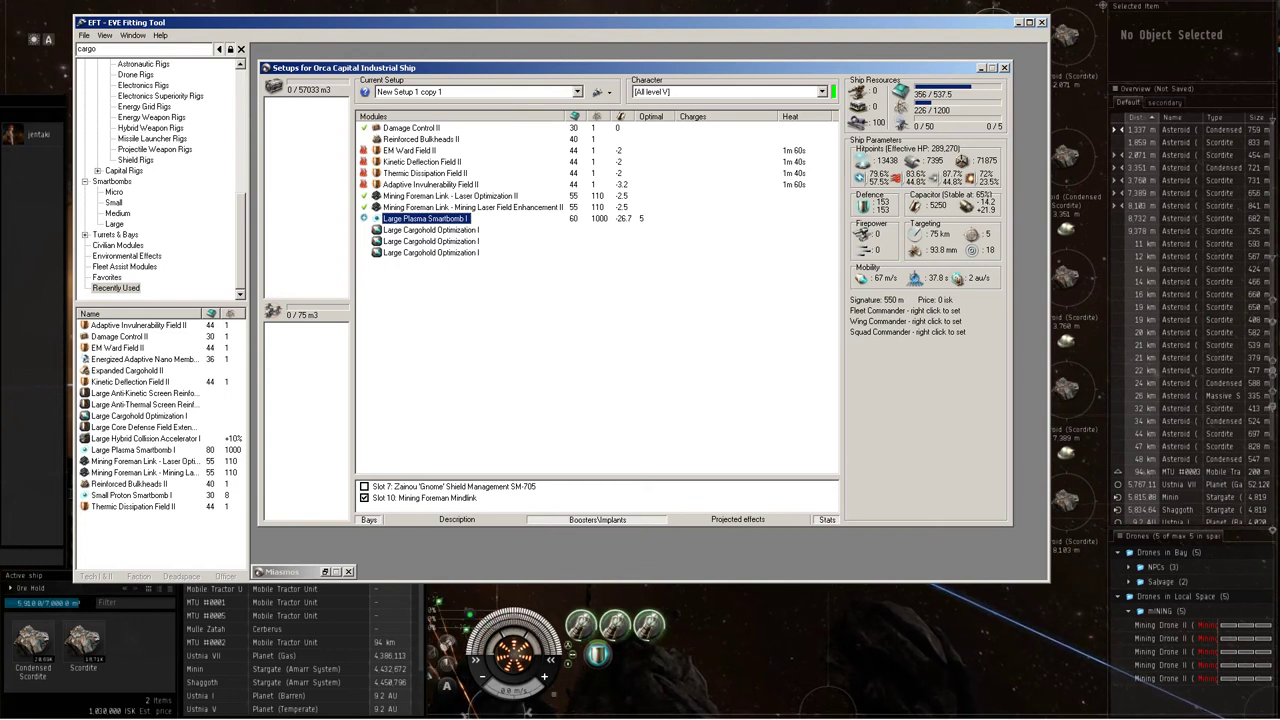
pyautogui.click(364, 184)
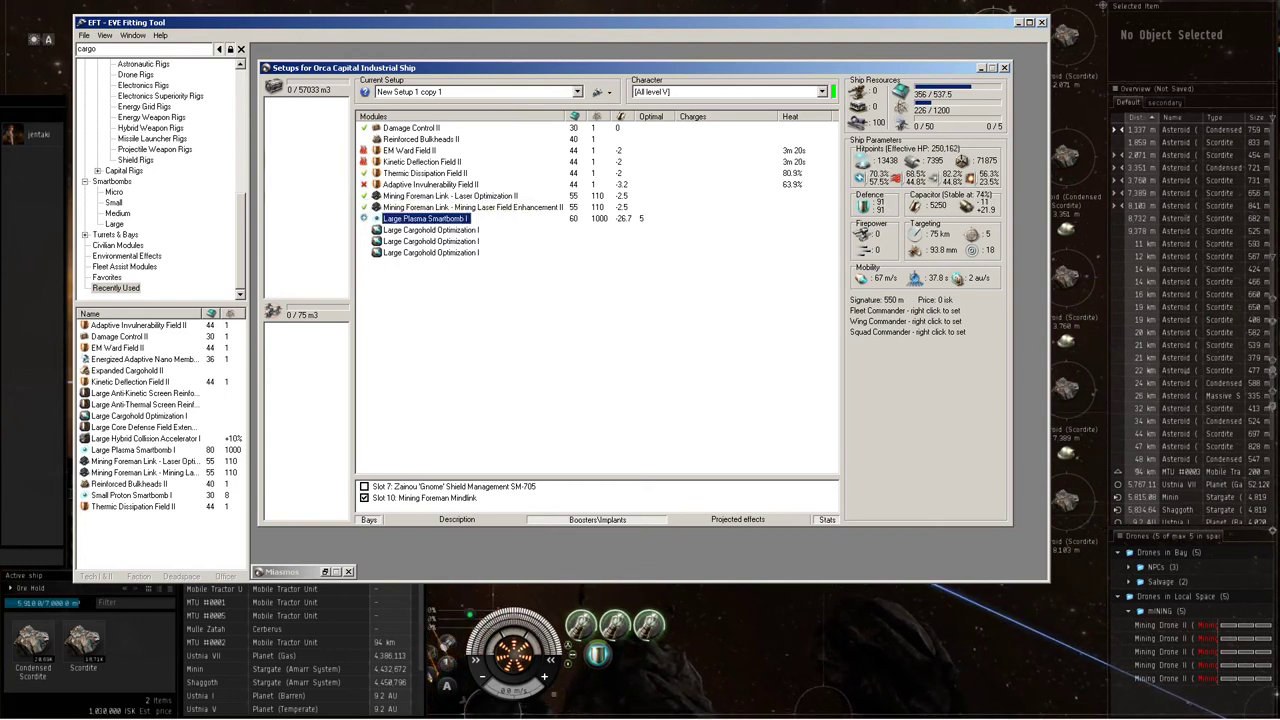
pyautogui.click(364, 173)
pyautogui.click(364, 161)
pyautogui.click(364, 161)
pyautogui.click(364, 150)
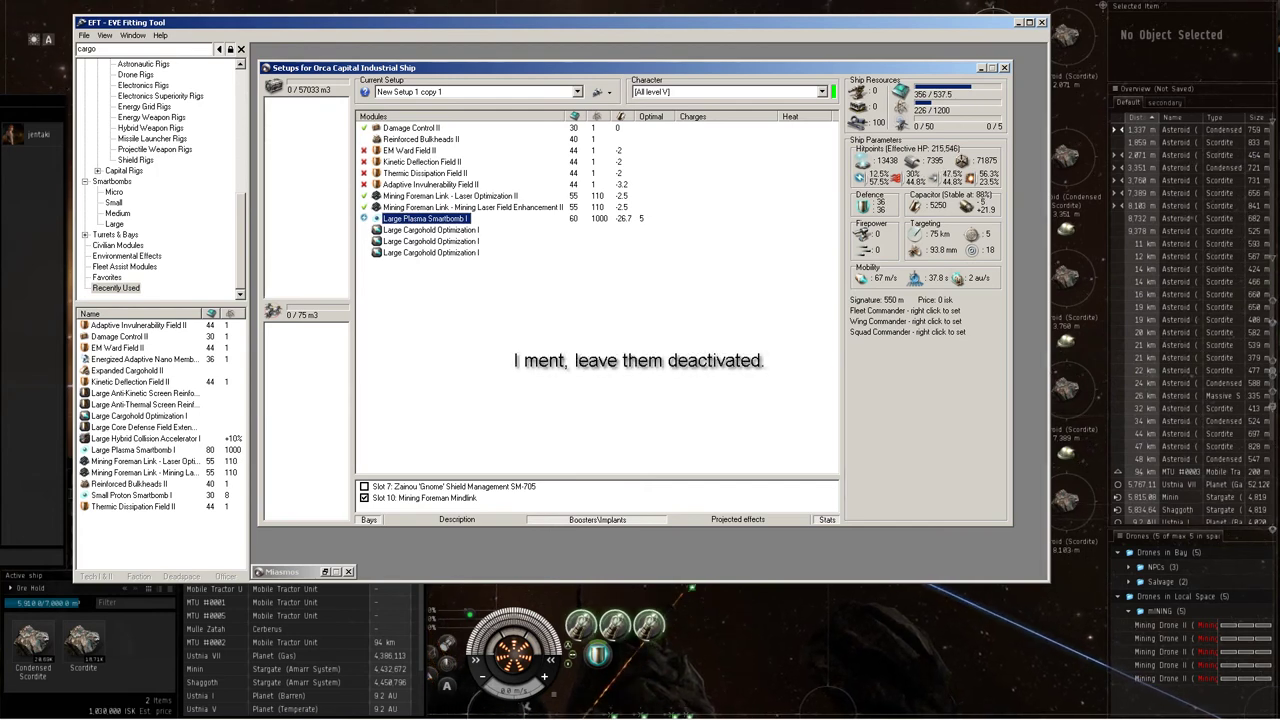
pyautogui.hotkey('alt', 'Tab')
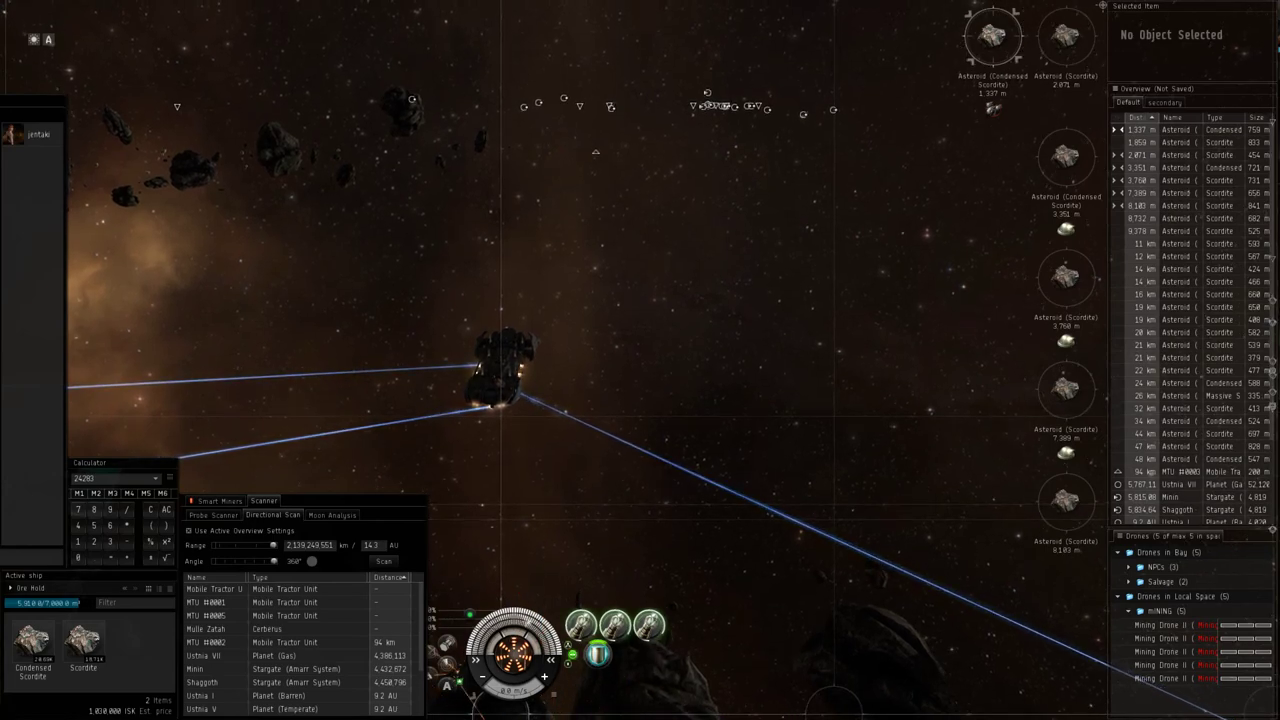
pyautogui.moveTo(690, 106); pyautogui.dragTo(930, 150)
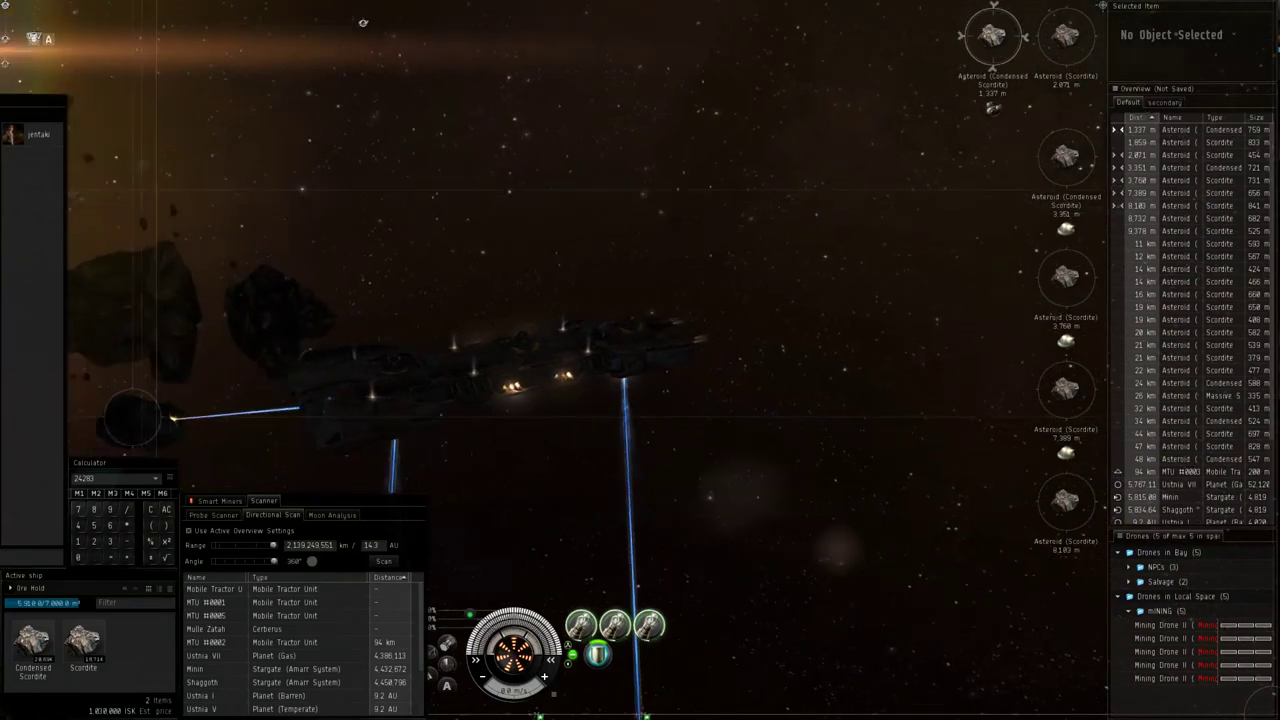
# Step: Return to EVE Fitting Tool and set all four shield hardeners on the Orca to overloaded
pyautogui.hotkey('alt', 'Tab')
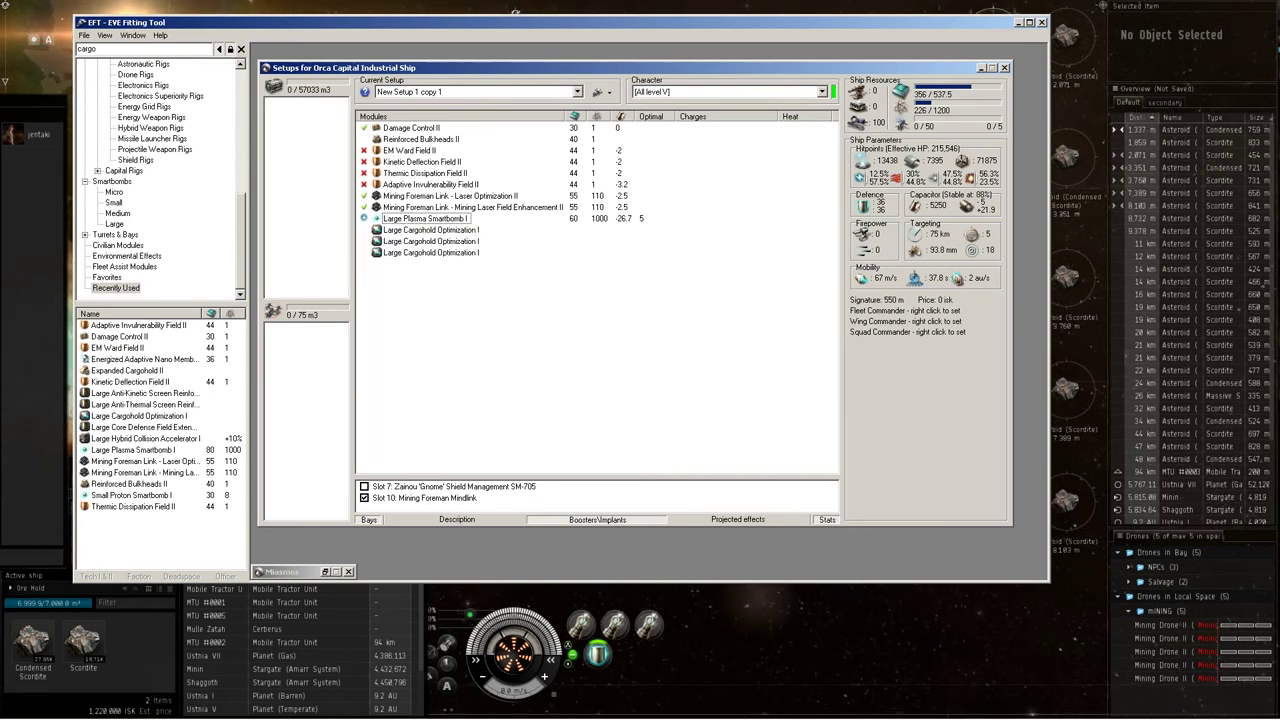
pyautogui.click(364, 184)
pyautogui.click(364, 173)
pyautogui.click(364, 161)
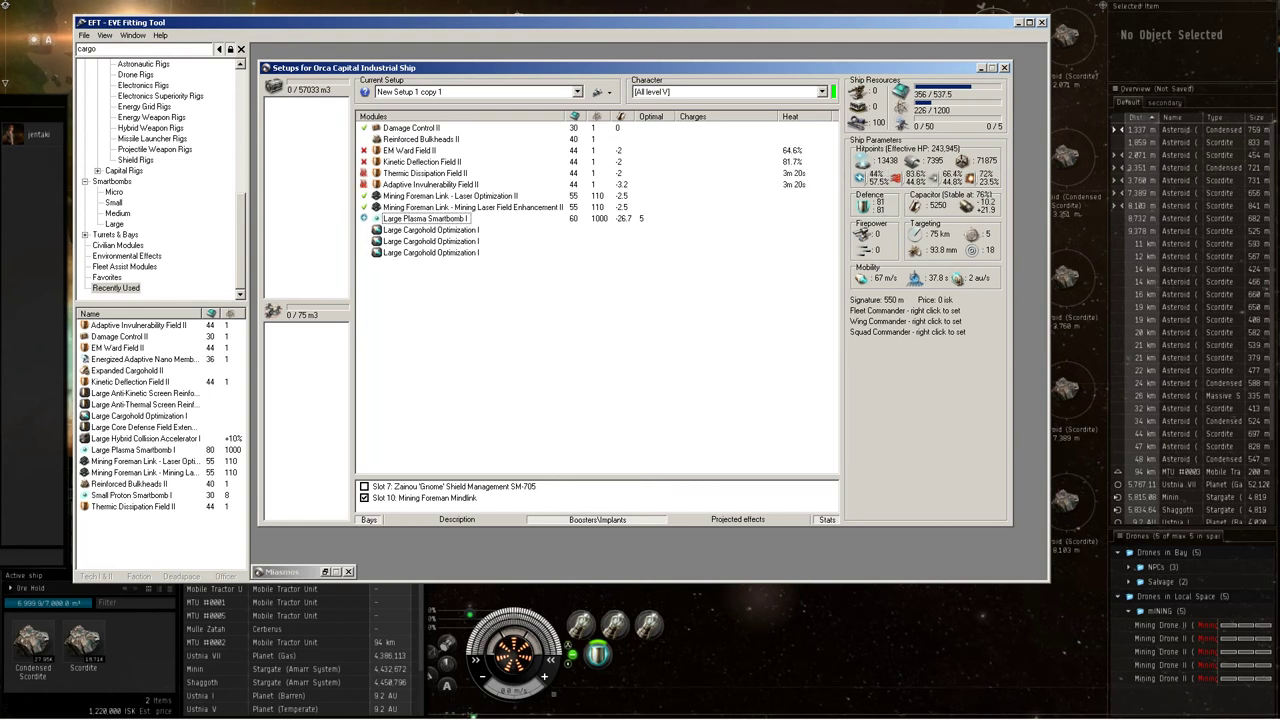
pyautogui.click(364, 150)
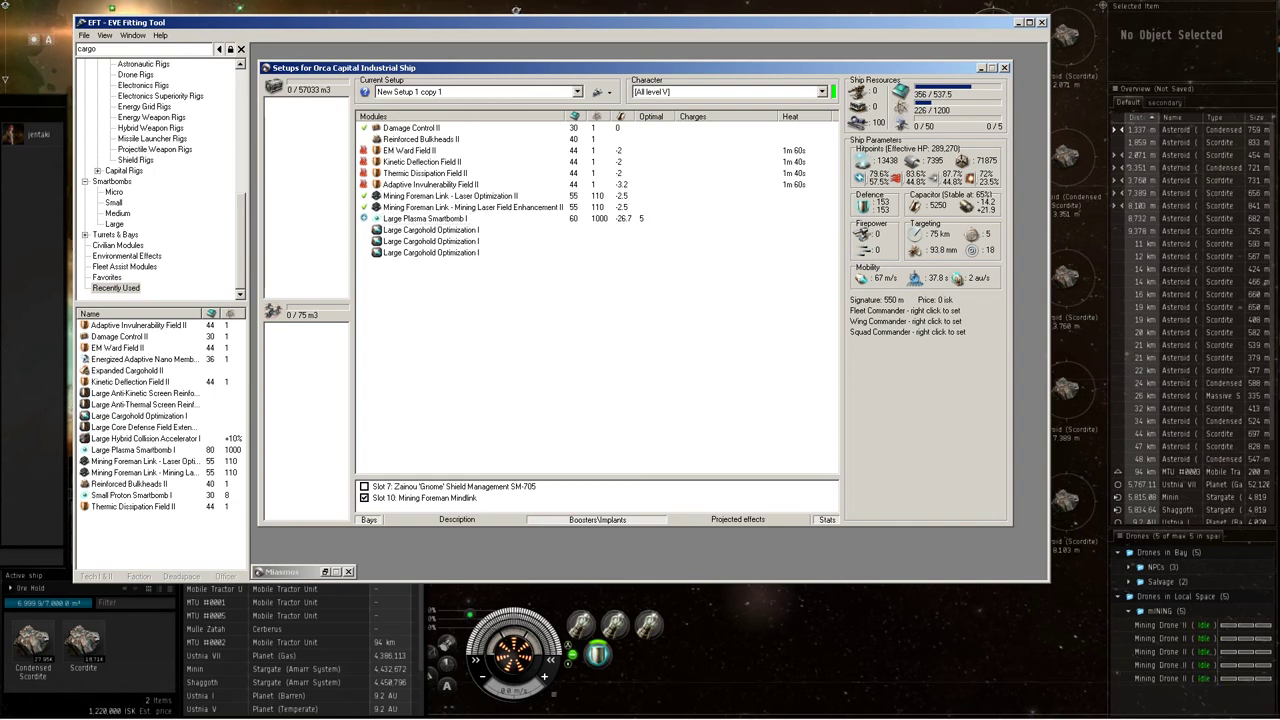
# Step: Switch to EVE Online and start the three mining modules on the asteroids at 3,351 m, 3,760 m and 7,389 m
pyautogui.hotkey('alt', 'Tab')
pyautogui.click(1162, 167)
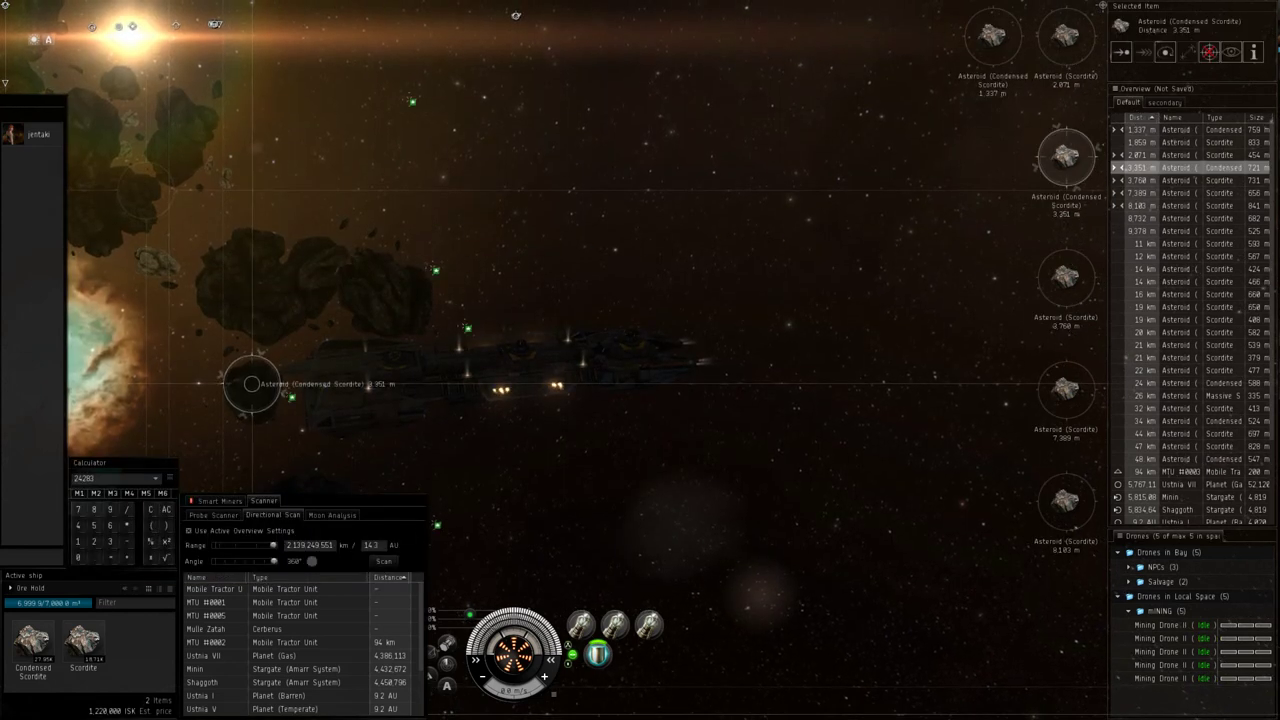
pyautogui.press('F1')
pyautogui.click(1162, 180)
pyautogui.press('F2')
pyautogui.click(1162, 192)
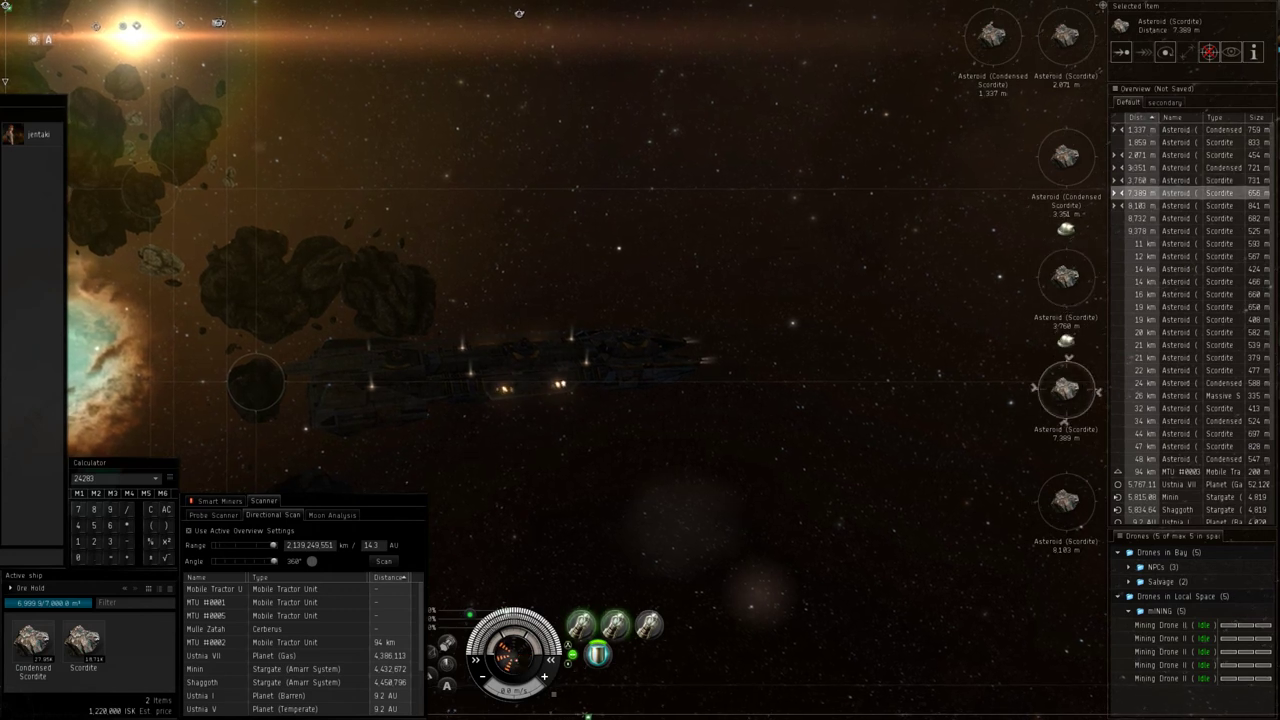
pyautogui.press('F3')
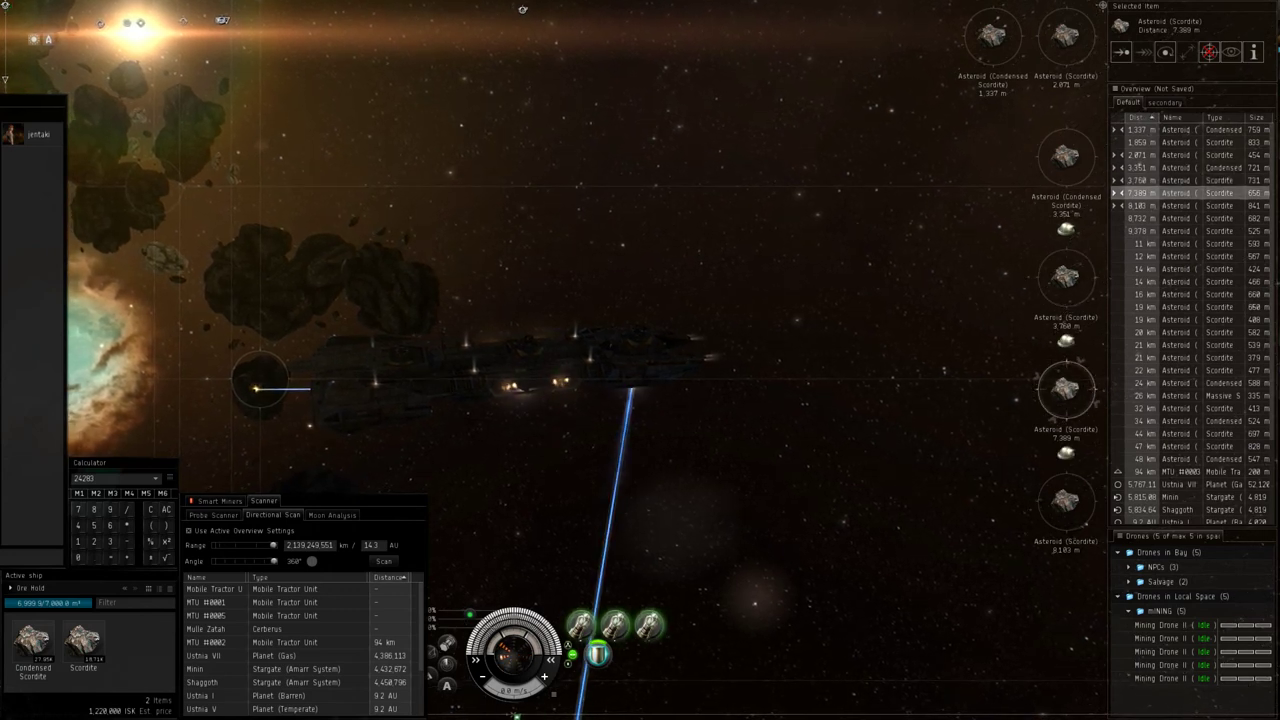
pyautogui.press('F2')
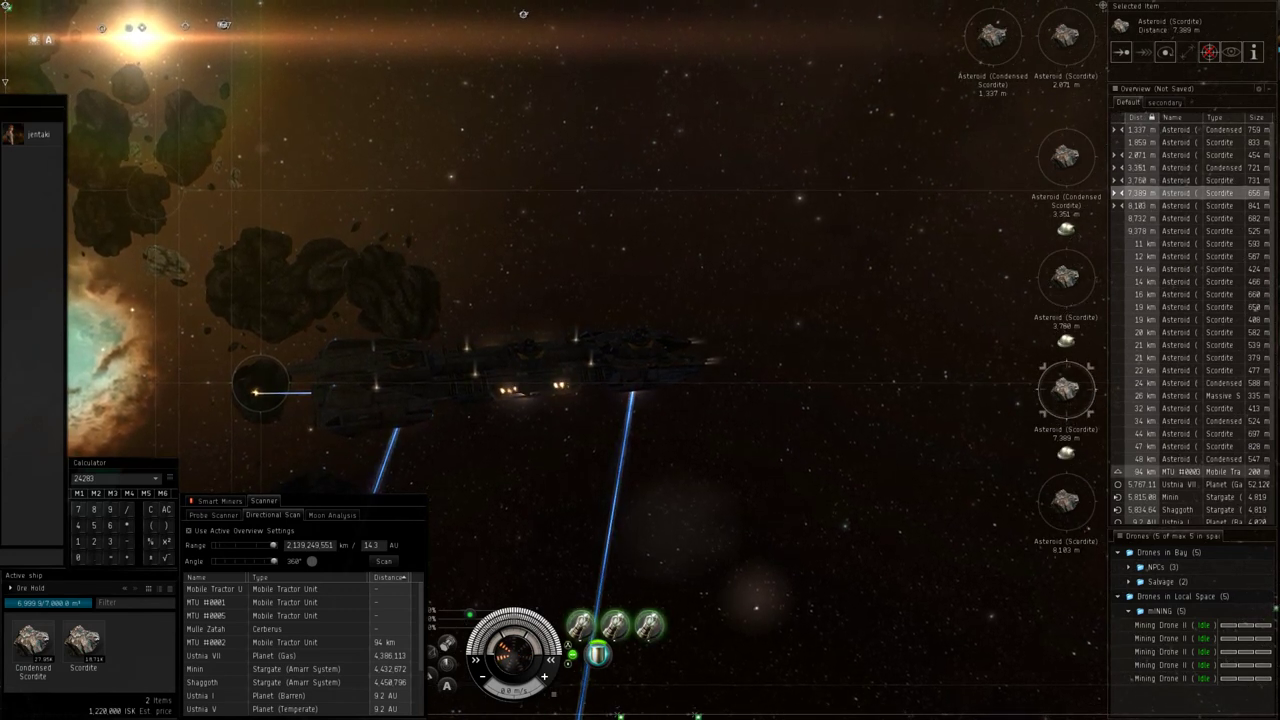
pyautogui.scroll(-5, 640, 360)
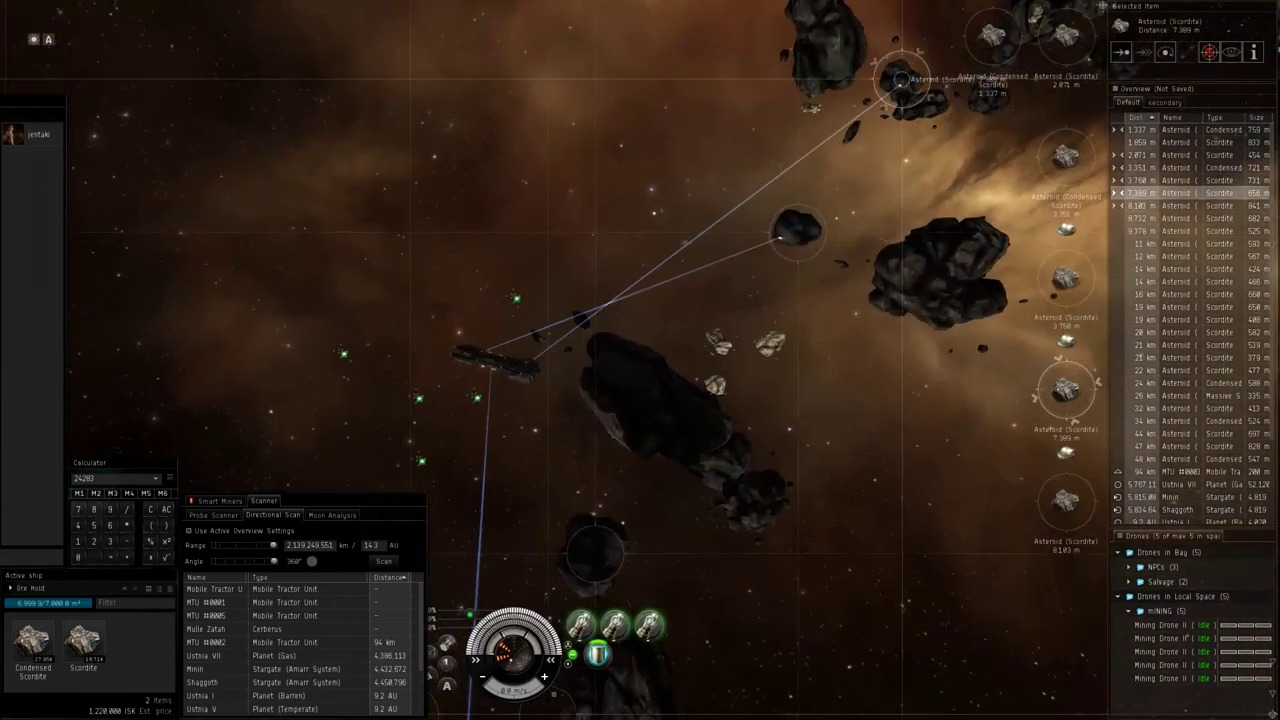
pyautogui.moveTo(640, 360); pyautogui.dragTo(870, 400)
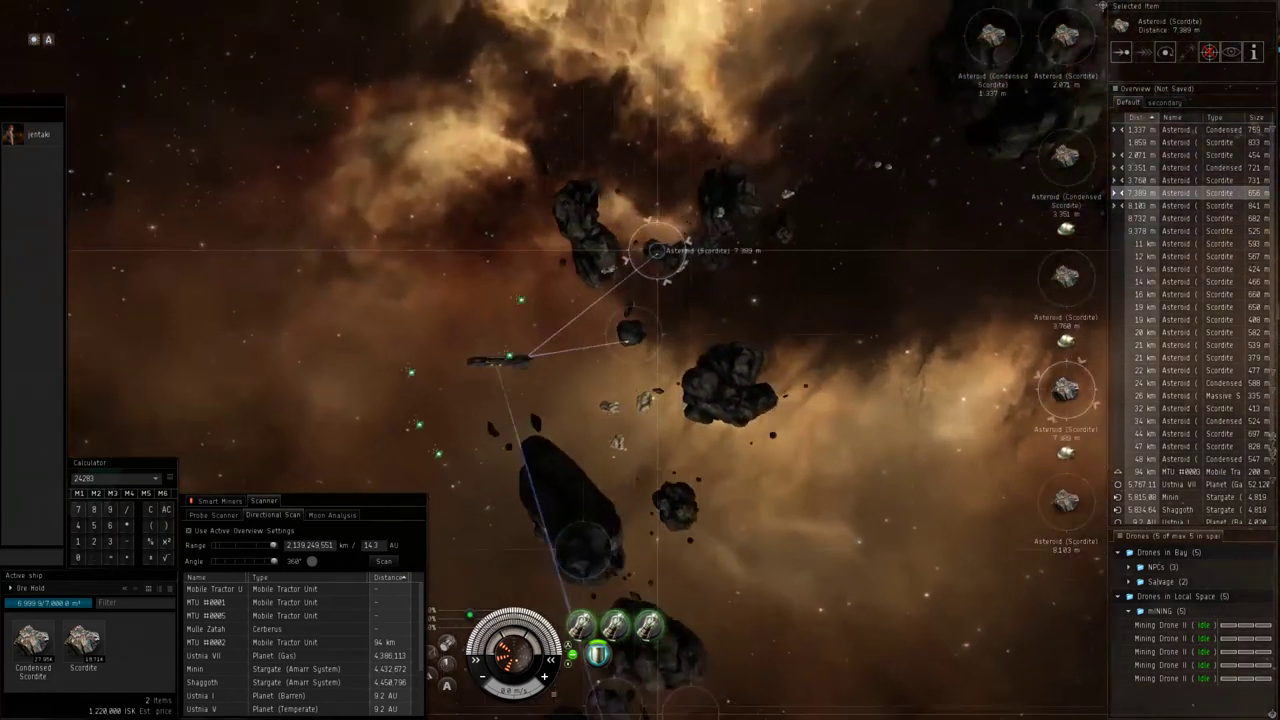
pyautogui.hotkey('alt', 'Tab')
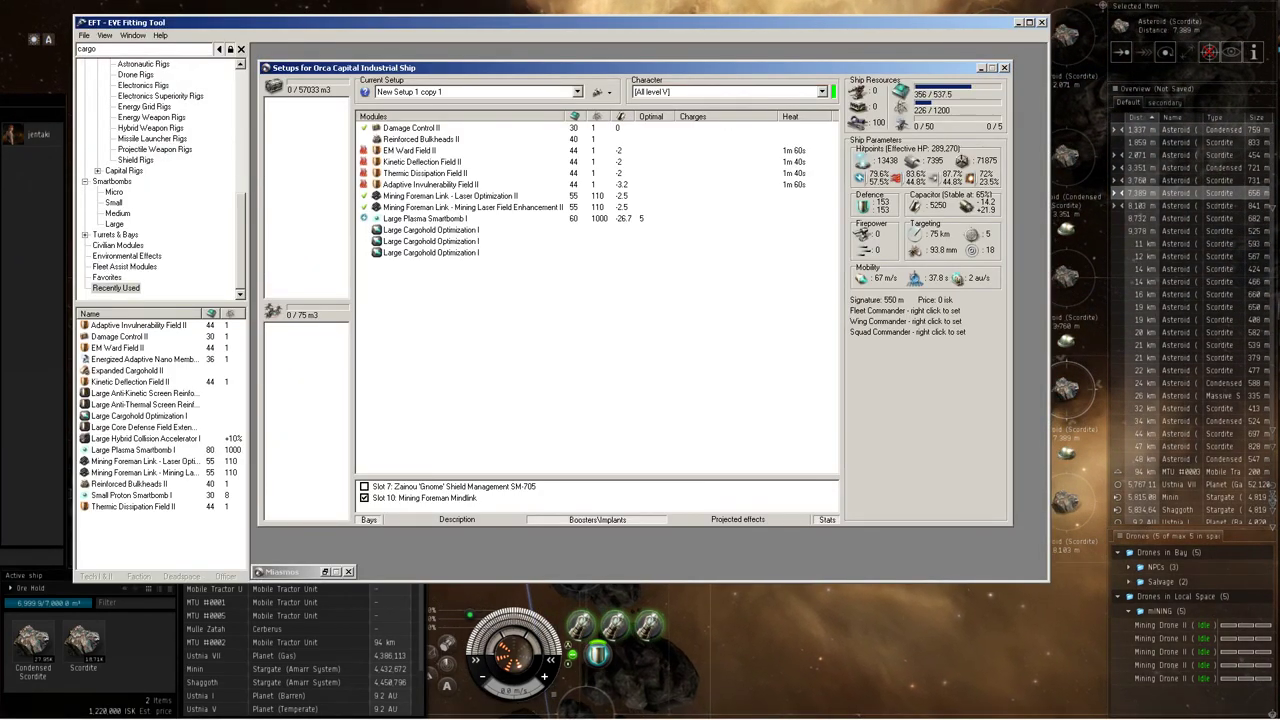
pyautogui.hotkey('alt', 'Tab')
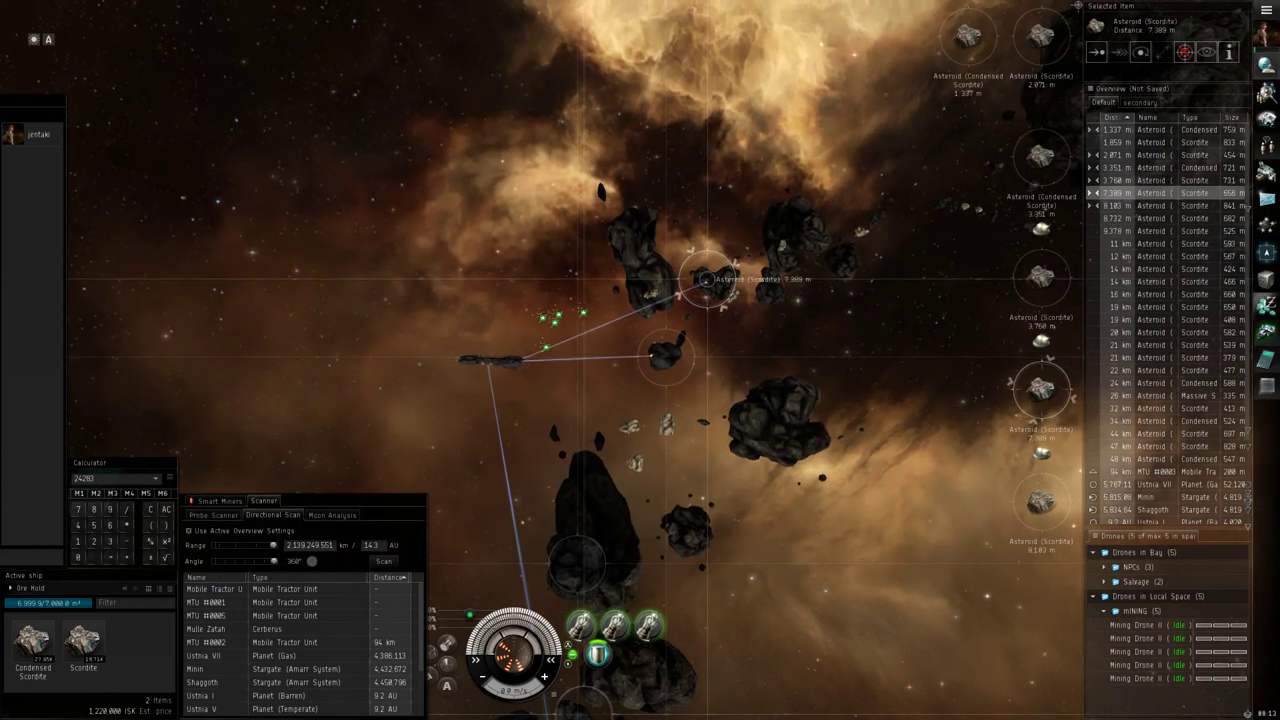
# Step: Bring up the zKillboard page of the destroyed Orca, review its fitting, cargo and losses, and close the page
pyautogui.click(1264, 58)
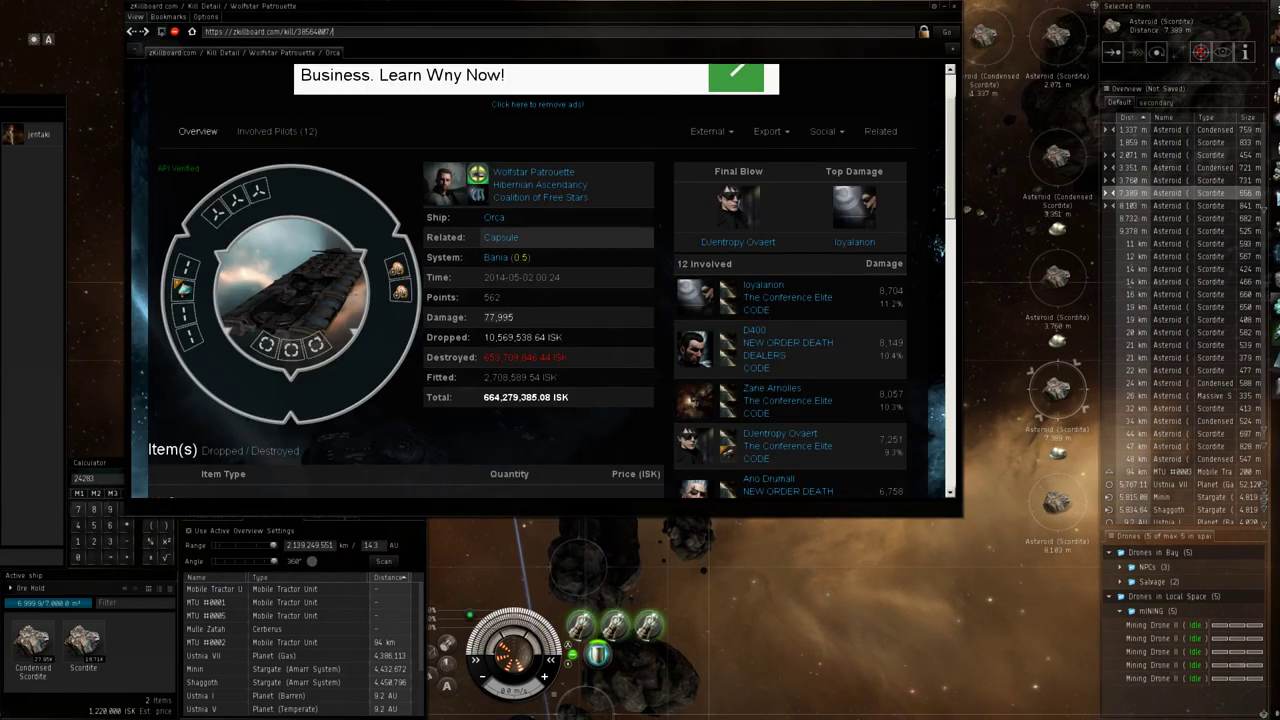
pyautogui.scroll(-10, 540, 280)
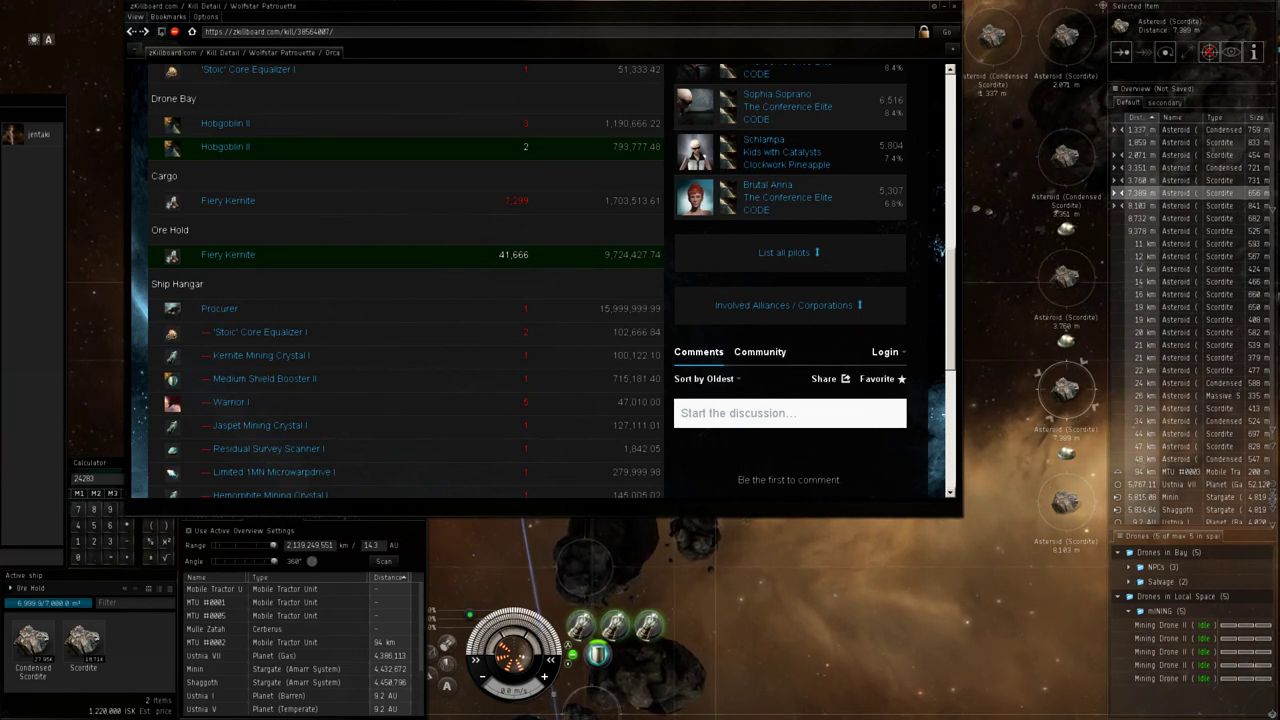
pyautogui.scroll(5, 540, 280)
pyautogui.scroll(2, 540, 280)
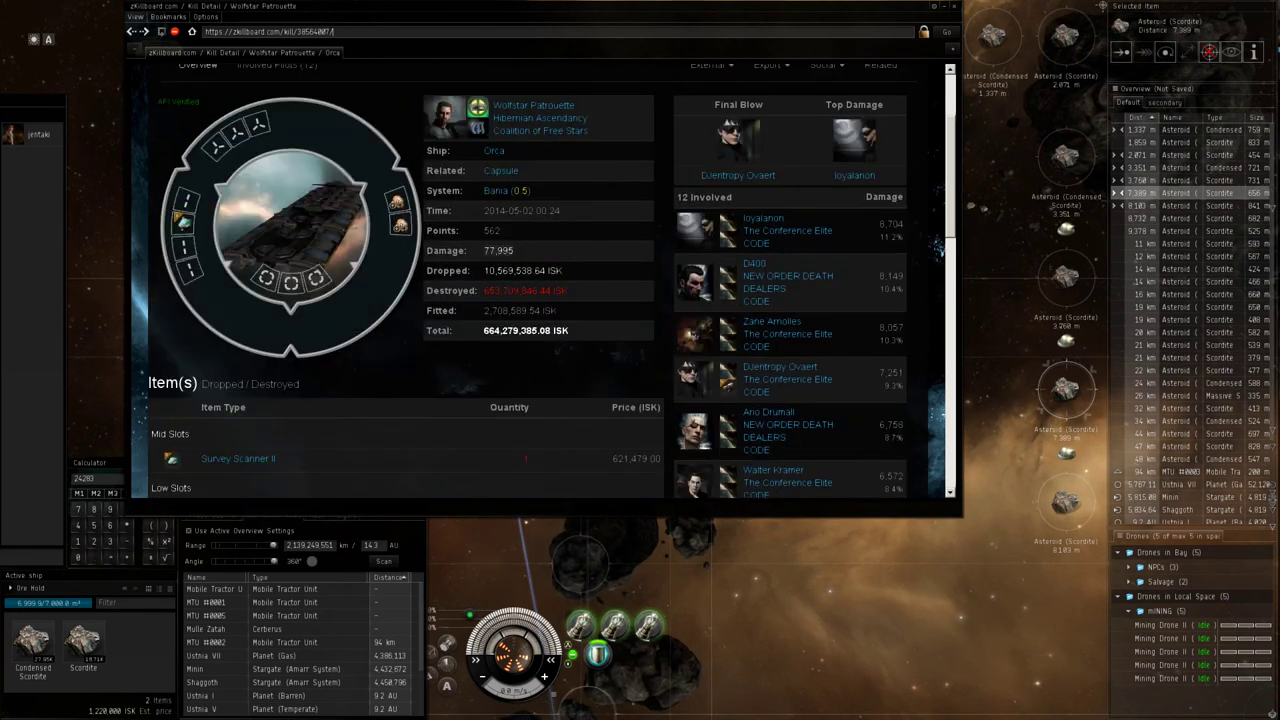
pyautogui.scroll(2, 540, 280)
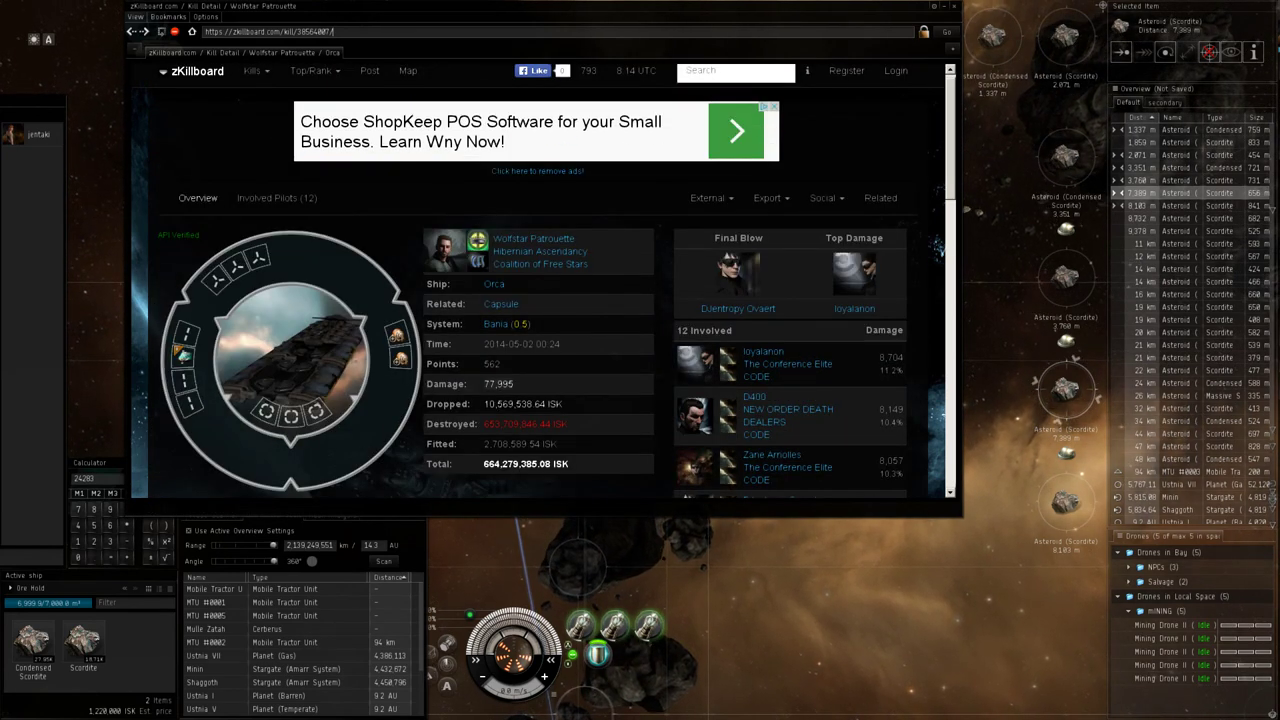
pyautogui.hotkey('ctrl', 'w')
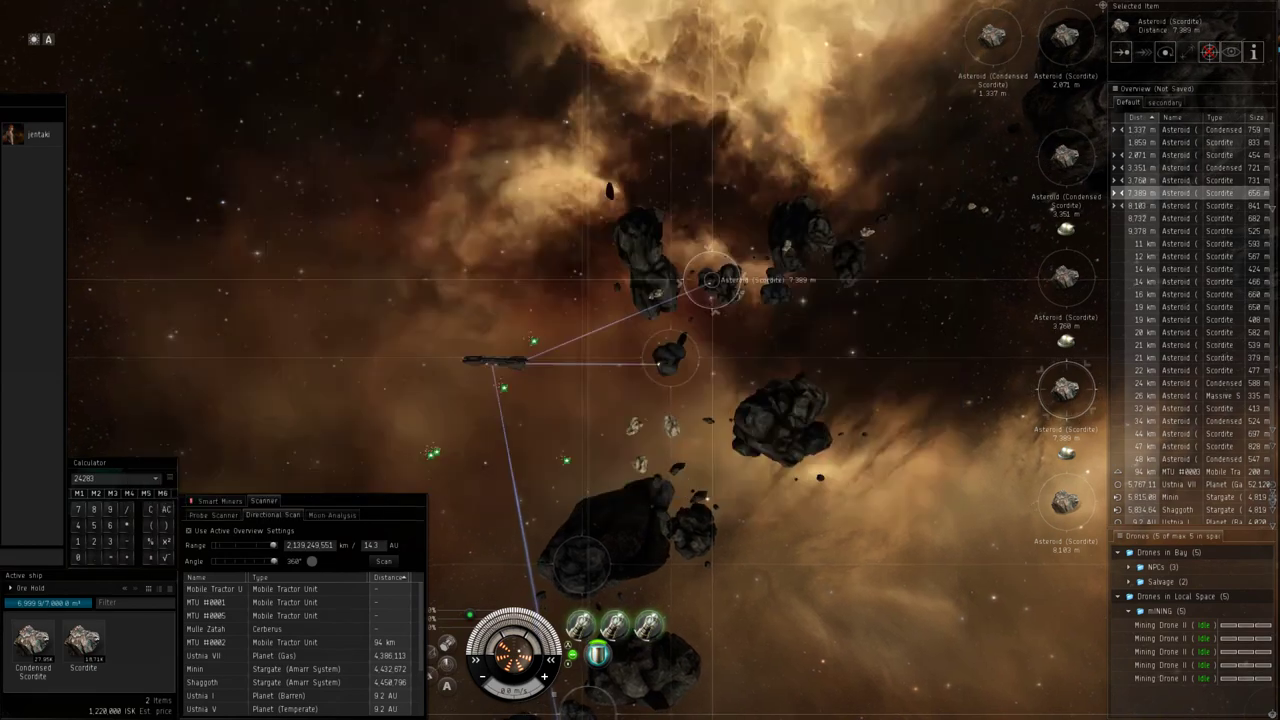
# Step: Move the Scordite and Condensed Scordite stacks out of the ship's ore hold
pyautogui.moveTo(640, 360); pyautogui.dragTo(1180, 390)
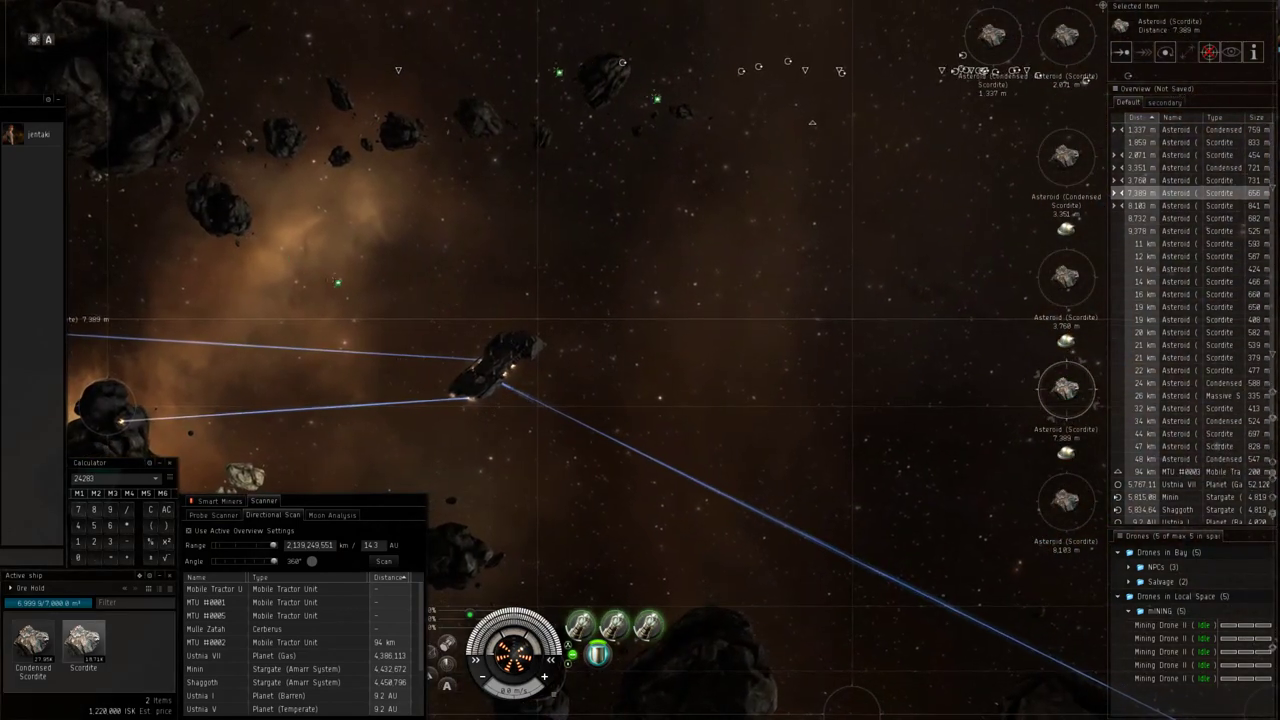
pyautogui.click(83, 645)
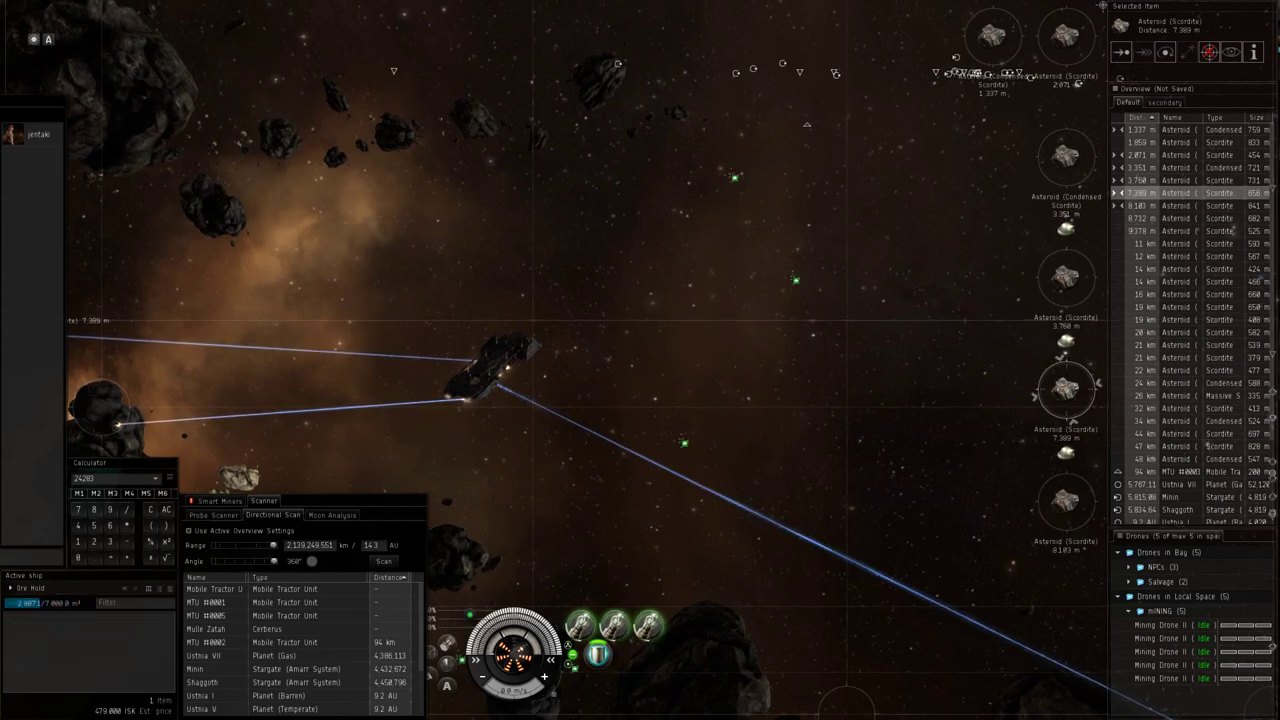
pyautogui.moveTo(390, 291)
pyautogui.mouseDown()
pyautogui.moveTo(470, 291)
pyautogui.moveTo(550, 234)
pyautogui.moveTo(398, 300)
pyautogui.moveTo(414, 297)
pyautogui.mouseUp()
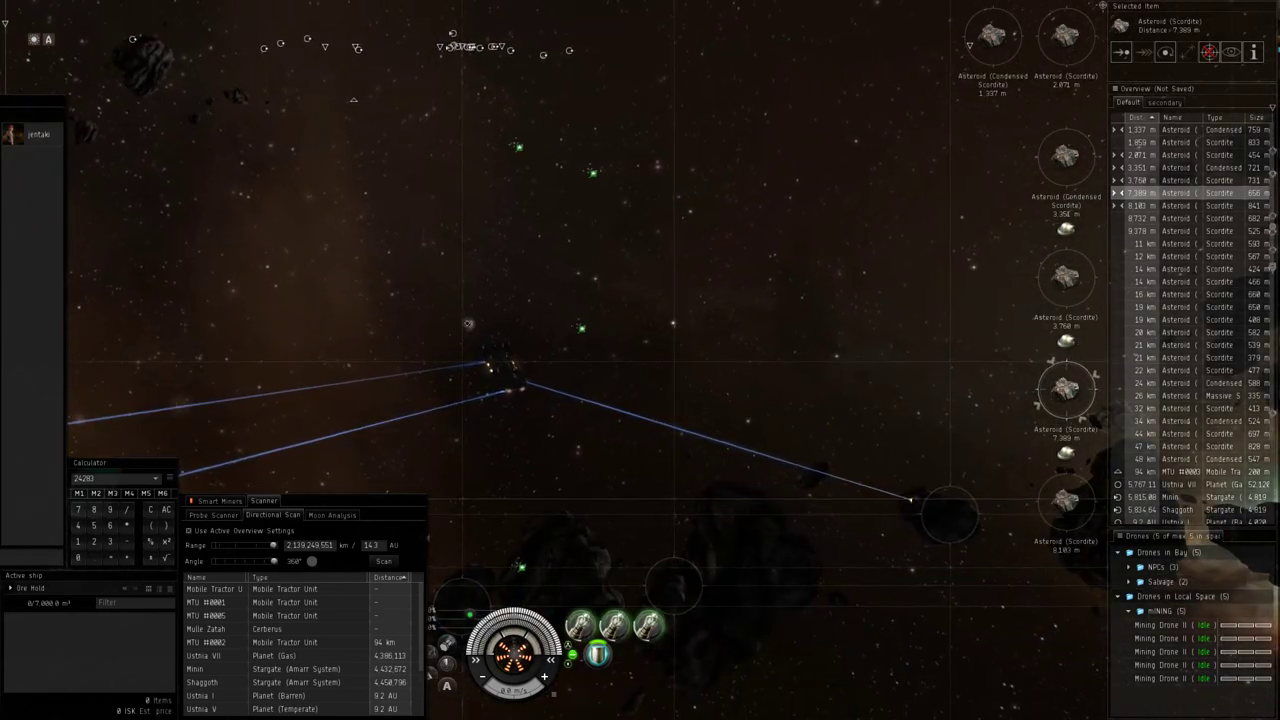